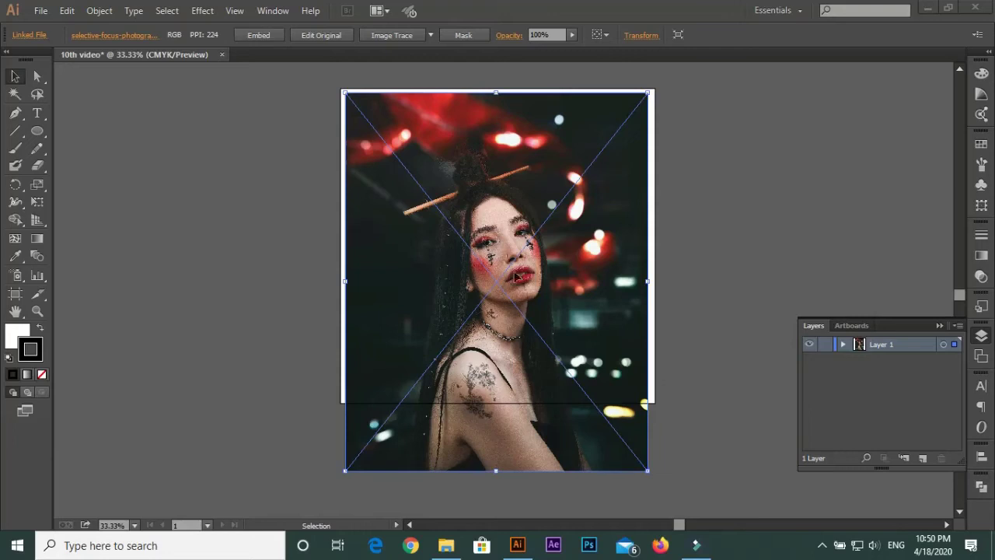
# Fade the photo to 92% opacity, lock Layer 1, and add a new Layer 2 above it
pyautogui.click(573, 35)
pyautogui.moveTo(573, 51); pyautogui.dragTo(567, 49)
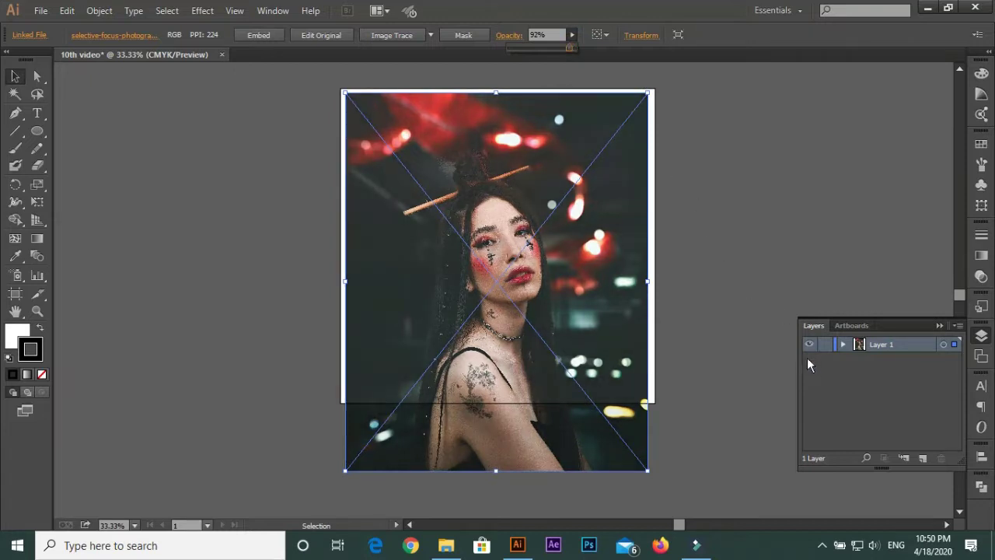
pyautogui.click(824, 345)
pyautogui.click(923, 457)
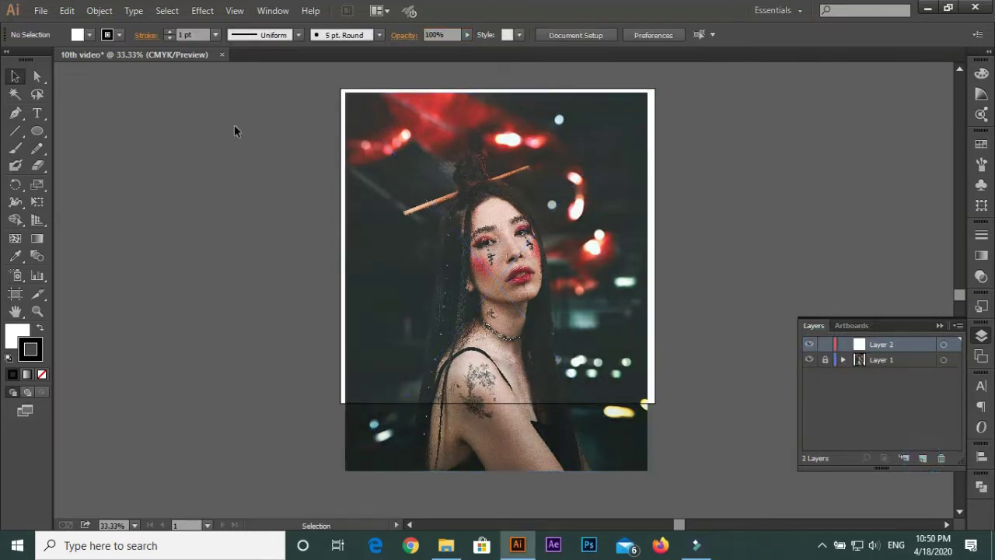
# Draw a long ellipse across the photo with black fill and no outline
pyautogui.click(38, 131)
pyautogui.moveTo(204, 164)
pyautogui.mouseDown()
pyautogui.moveTo(277, 179)
pyautogui.moveTo(919, 174)
pyautogui.mouseUp()
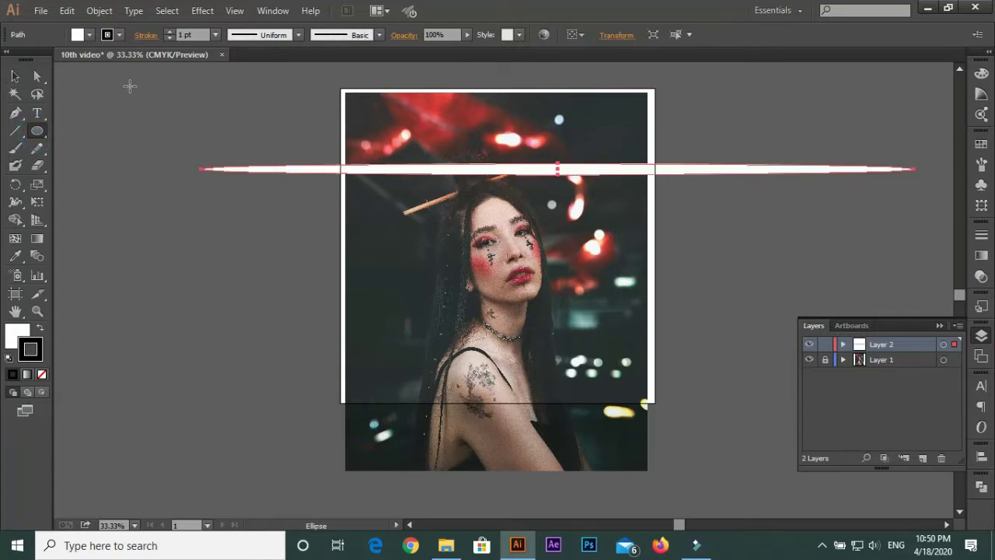
pyautogui.click(15, 76)
pyautogui.click(40, 327)
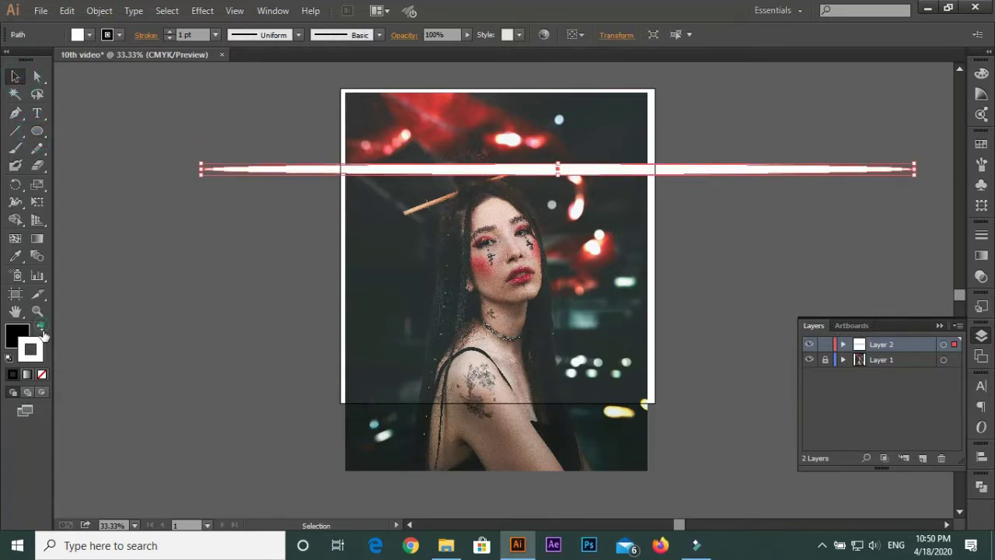
pyautogui.click(42, 374)
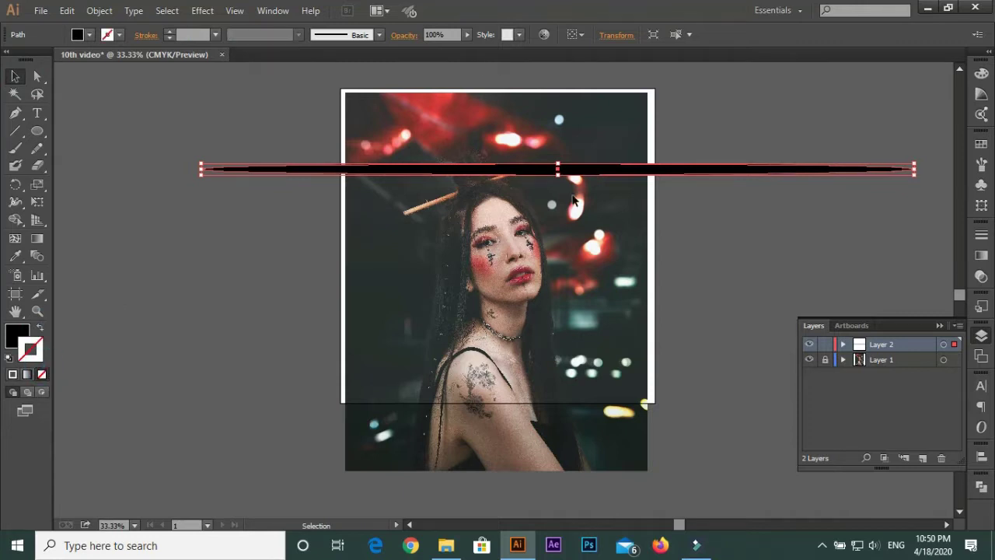
# Squash the black ellipse into a very thin horizontal band
pyautogui.scroll(2, 580, 191)
pyautogui.scroll(2, 544, 155)
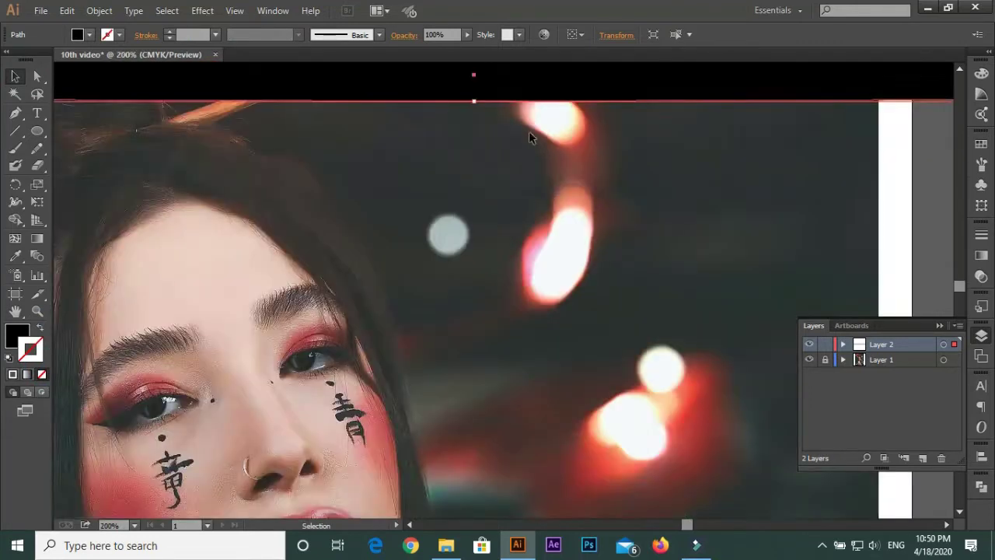
pyautogui.moveTo(506, 122); pyautogui.dragTo(507, 344)
pyautogui.scroll(2, 457, 274)
pyautogui.scroll(1, 477, 299)
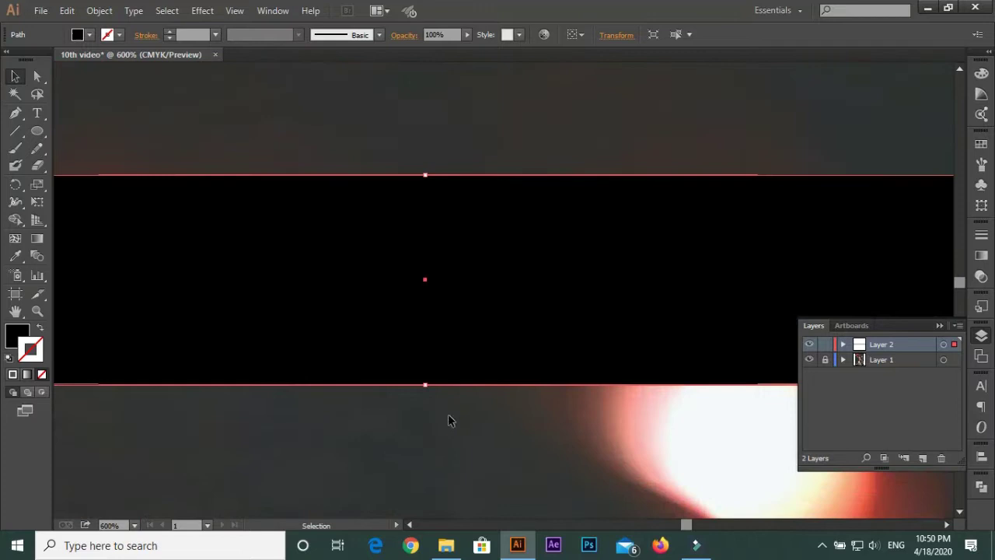
pyautogui.moveTo(425, 384); pyautogui.dragTo(427, 208)
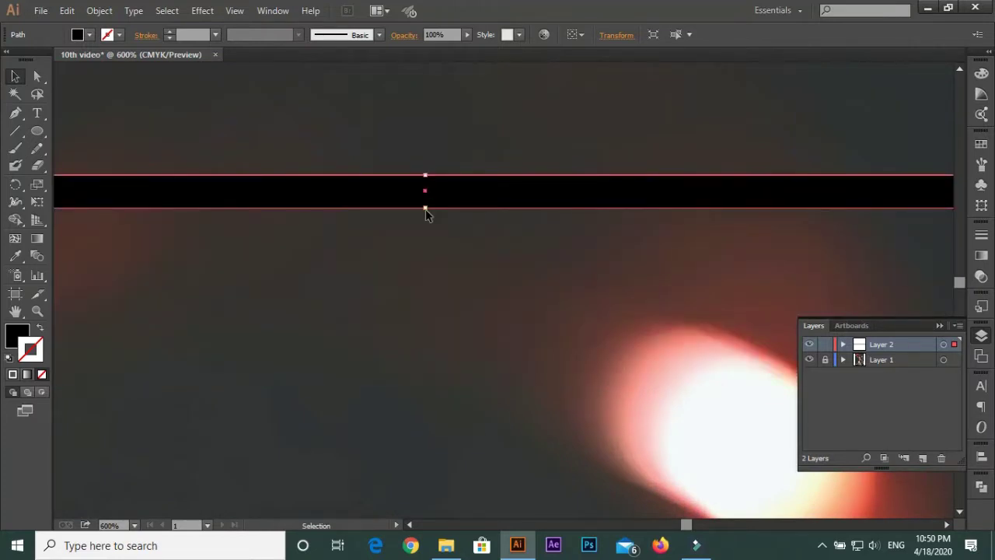
pyautogui.scroll(2, 432, 212)
pyautogui.moveTo(417, 215); pyautogui.dragTo(421, 186)
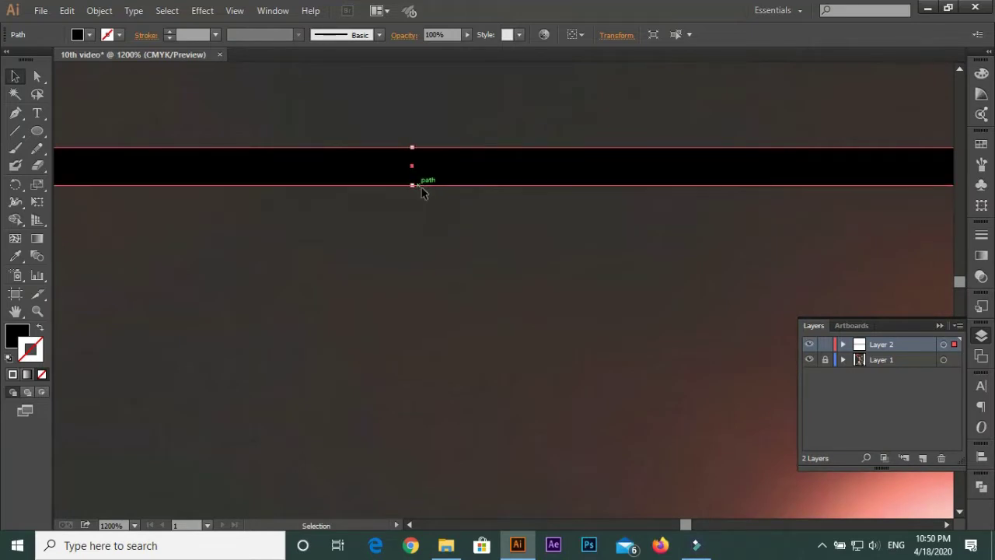
pyautogui.scroll(-6, 422, 187)
pyautogui.scroll(-3, 422, 186)
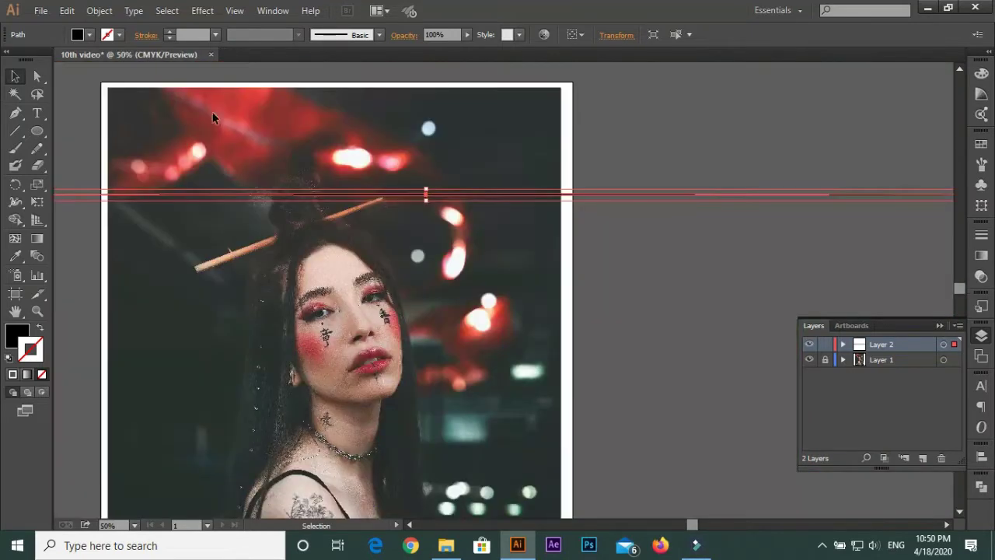
# Save the thin black band as a new Art Brush with default settings
pyautogui.click(380, 34)
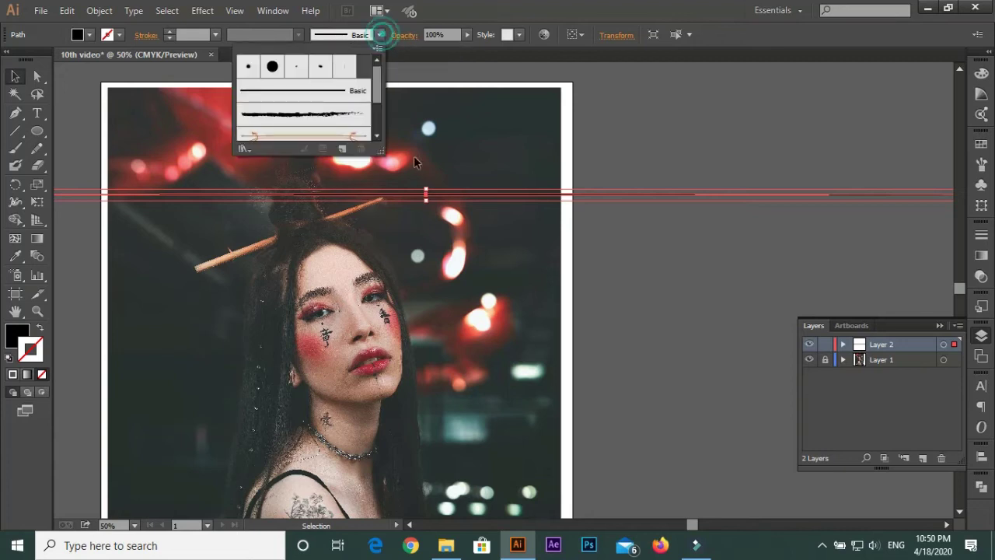
pyautogui.click(342, 149)
pyautogui.click(436, 293)
pyautogui.click(470, 364)
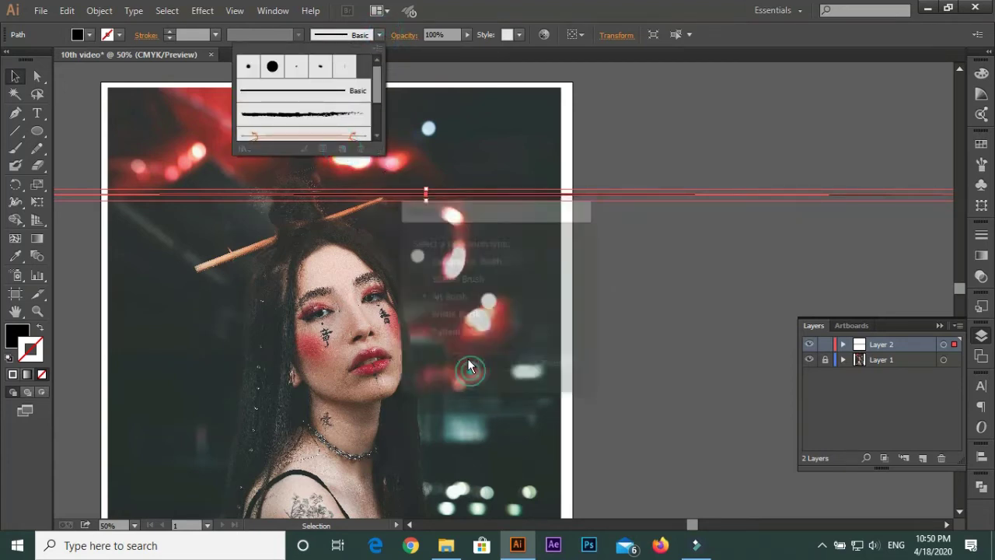
pyautogui.click(608, 460)
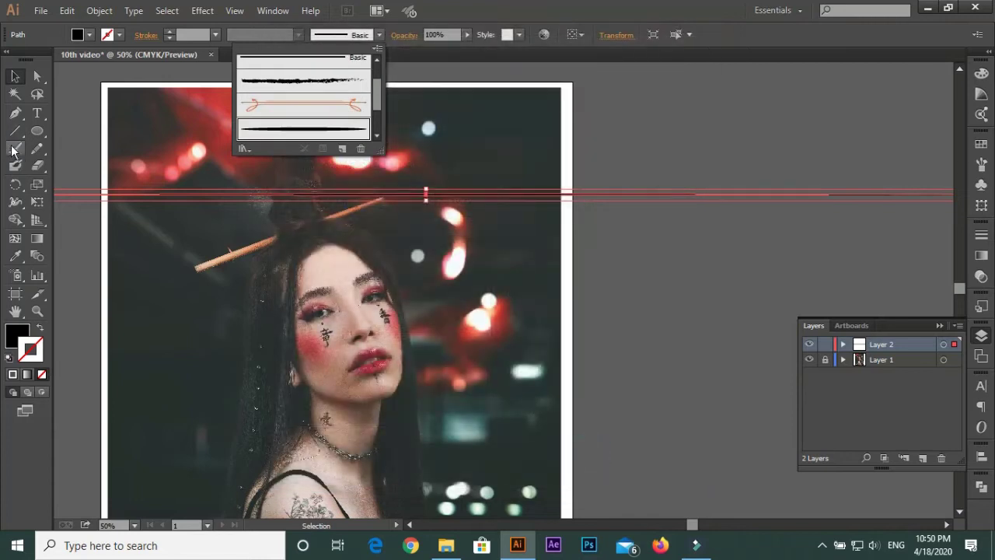
pyautogui.click(16, 145)
# Paint a test stroke with the new brush, then delete it along with the guide band
pyautogui.moveTo(700, 348); pyautogui.dragTo(747, 177)
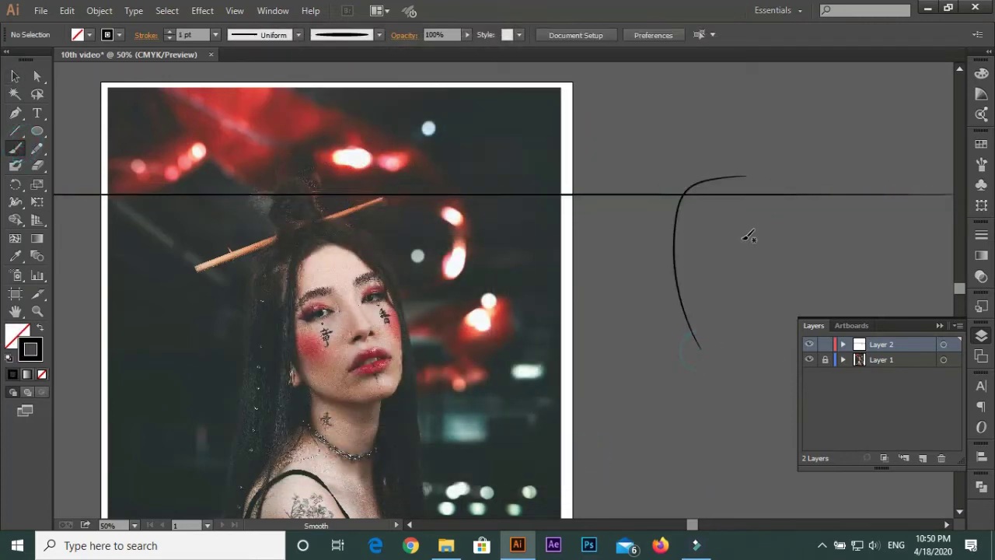
pyautogui.click(14, 75)
pyautogui.hotkey('ctrl', 'a')
pyautogui.press('Delete')
# Zoom into the nose and paint a tapered brush stroke around the left nostril
pyautogui.scroll(2, 368, 268)
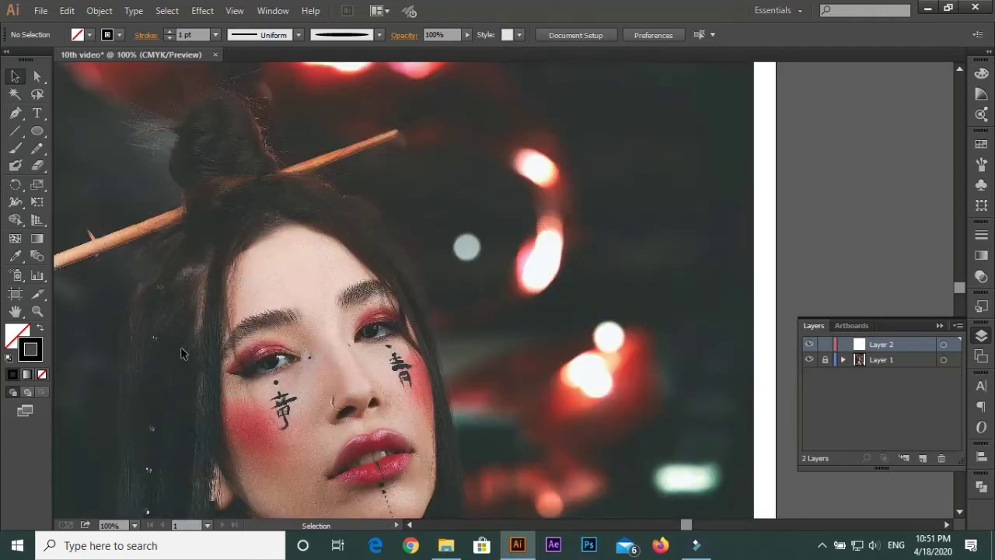
pyautogui.click(15, 149)
pyautogui.scroll(1, 311, 298)
pyautogui.scroll(1, 344, 349)
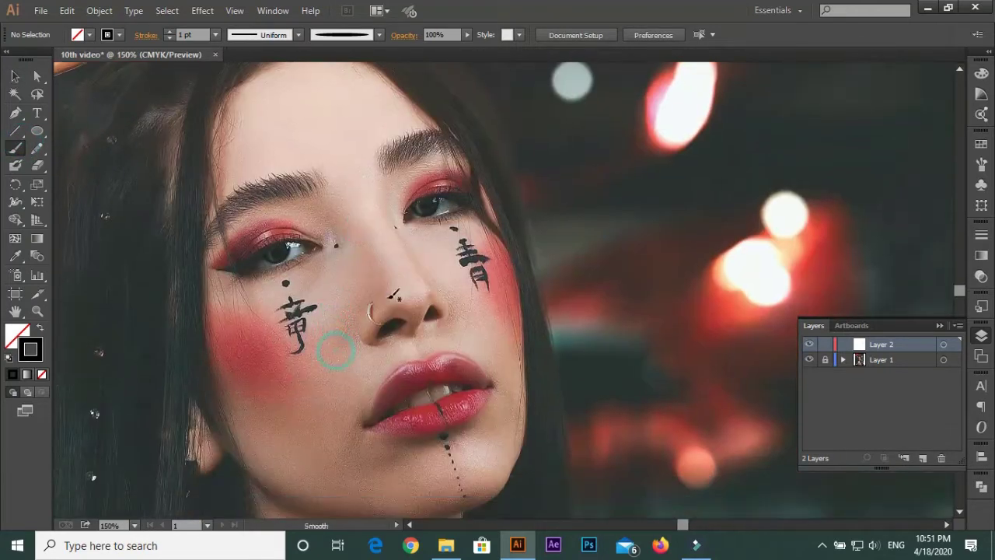
pyautogui.scroll(1, 388, 342)
pyautogui.scroll(1, 426, 337)
pyautogui.moveTo(398, 318); pyautogui.dragTo(395, 379)
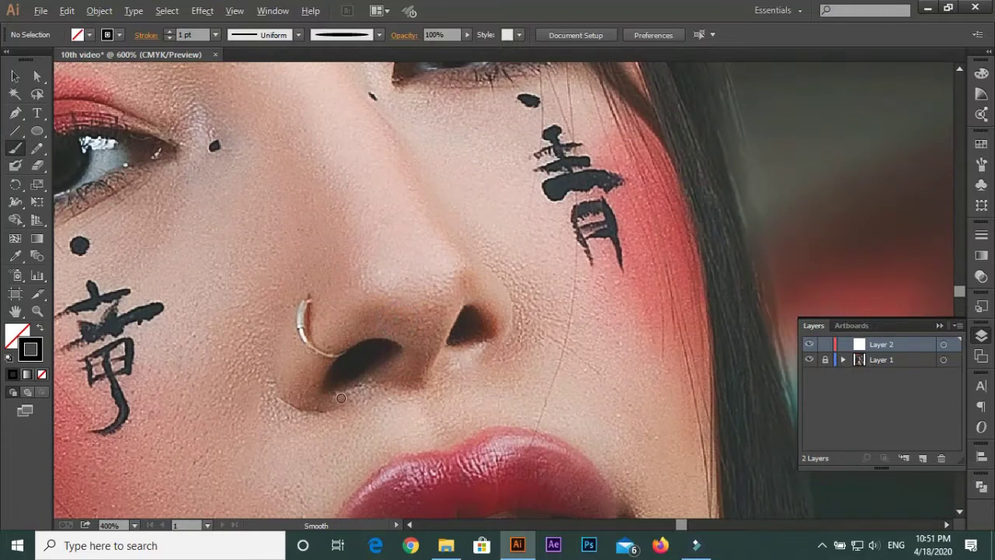
pyautogui.scroll(1, 341, 397)
pyautogui.moveTo(313, 386); pyautogui.dragTo(332, 336)
pyautogui.moveTo(446, 328)
pyautogui.mouseDown()
pyautogui.moveTo(428, 307)
pyautogui.moveTo(311, 377)
pyautogui.mouseUp()
pyautogui.hotkey('ctrl', 'z')
pyautogui.moveTo(426, 300); pyautogui.dragTo(349, 351)
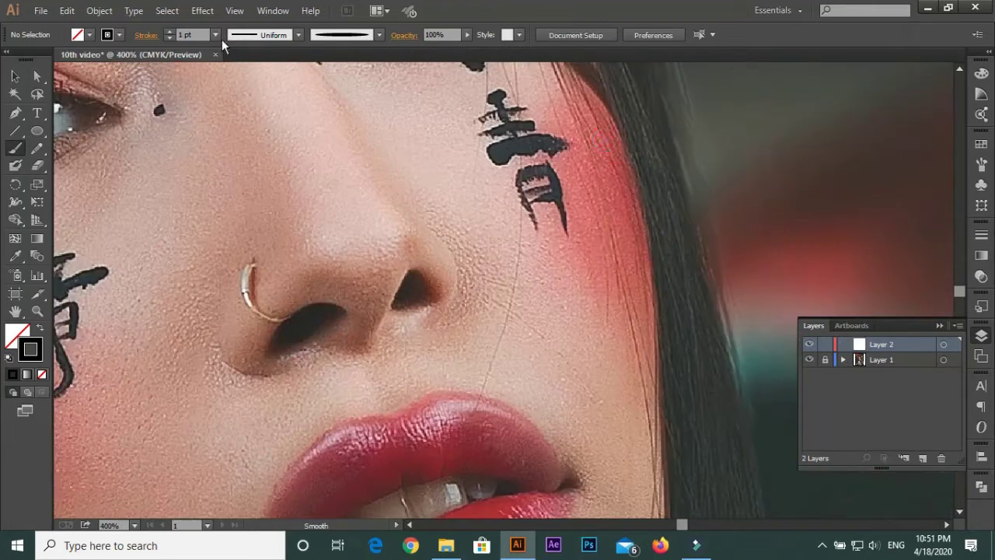
pyautogui.scroll(1, 388, 333)
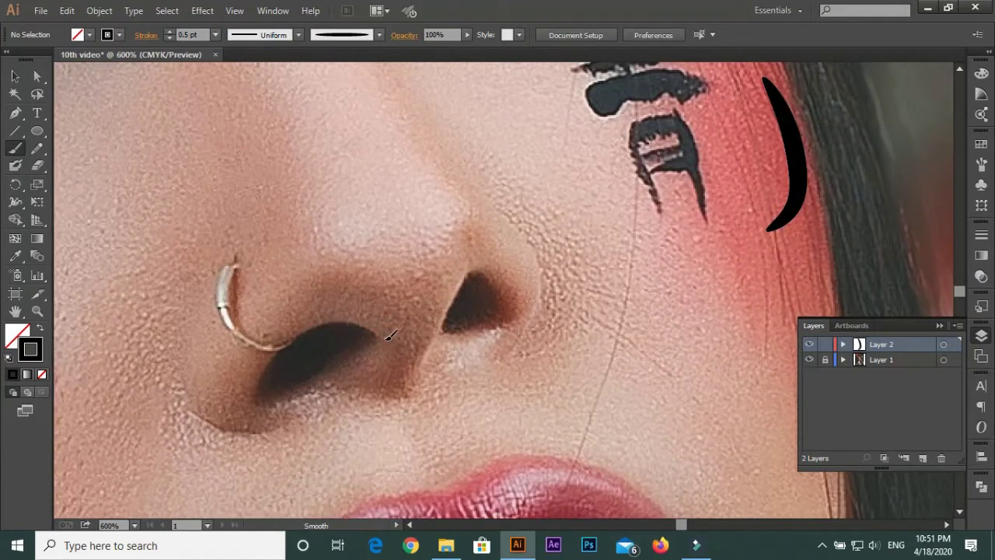
# Confirm the Paintbrush options and repaint a closed shape around the left nostril
pyautogui.doubleClick(15, 147)
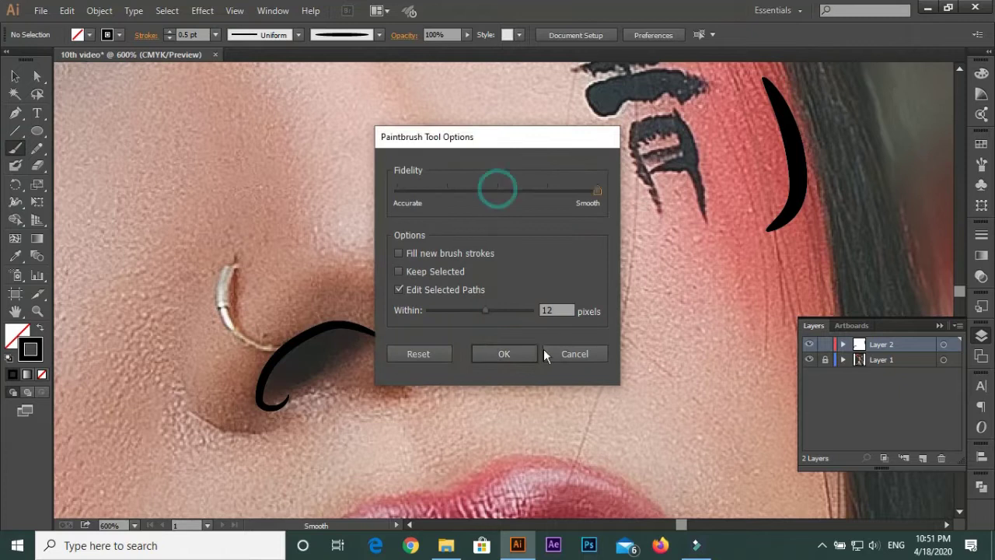
pyautogui.click(545, 350)
pyautogui.hotkey('ctrl', 'z')
pyautogui.moveTo(378, 335); pyautogui.dragTo(272, 381)
pyautogui.moveTo(370, 325); pyautogui.dragTo(370, 325)
pyautogui.hotkey('ctrl', 'z')
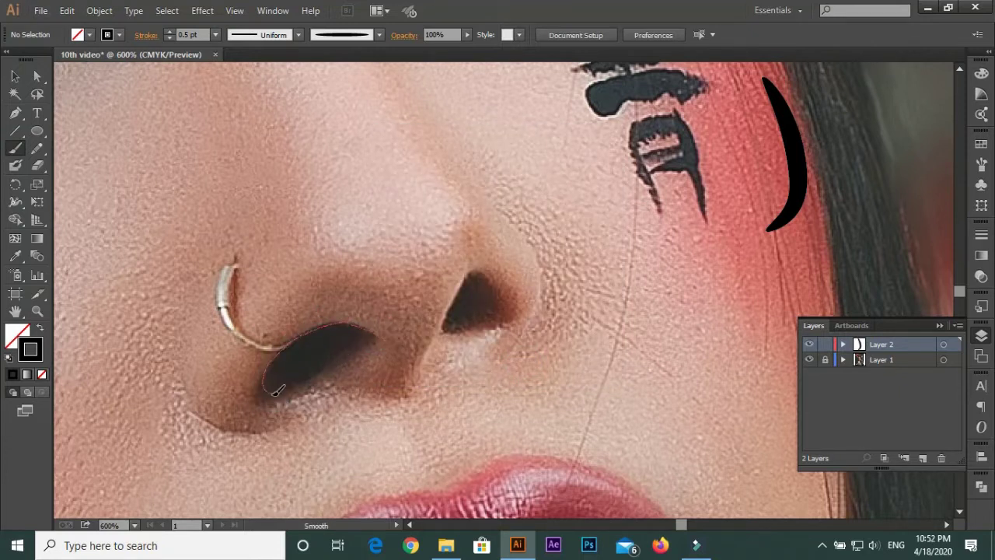
pyautogui.moveTo(370, 334); pyautogui.dragTo(372, 333)
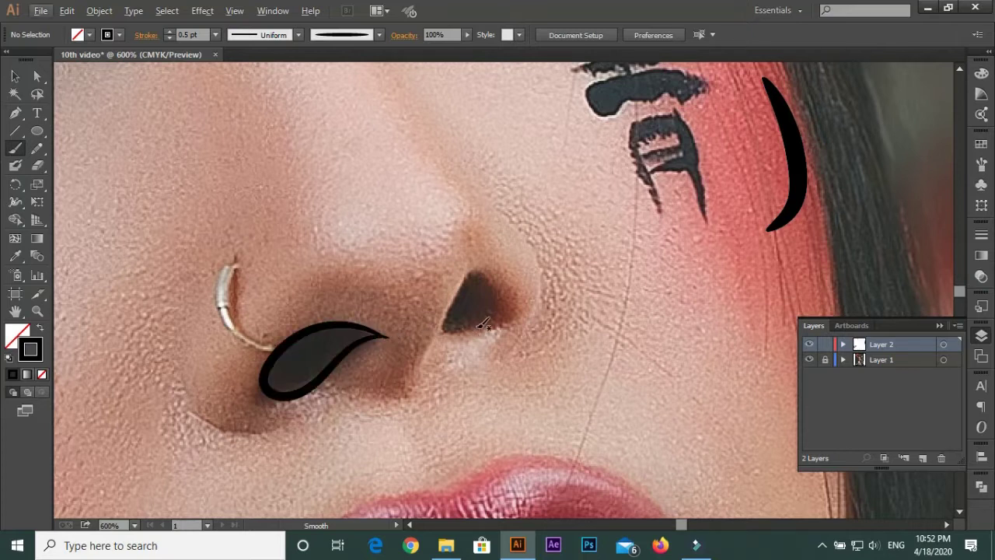
# Hide the photo to check the strokes and undo the unwanted nostril loop
pyautogui.scroll(1, 416, 402)
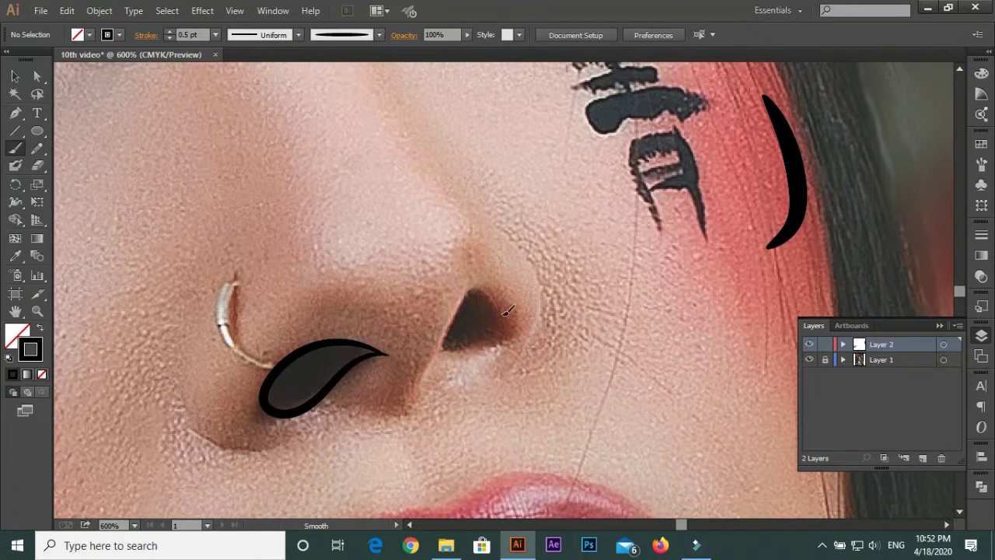
pyautogui.scroll(-3, 420, 349)
pyautogui.scroll(3, 336, 453)
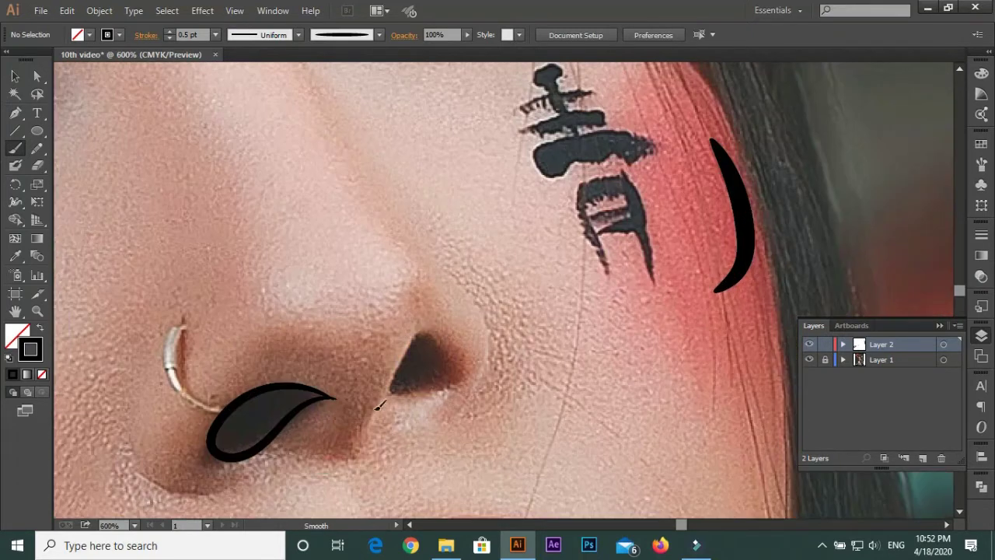
pyautogui.scroll(-4, 393, 384)
pyautogui.scroll(1, 506, 378)
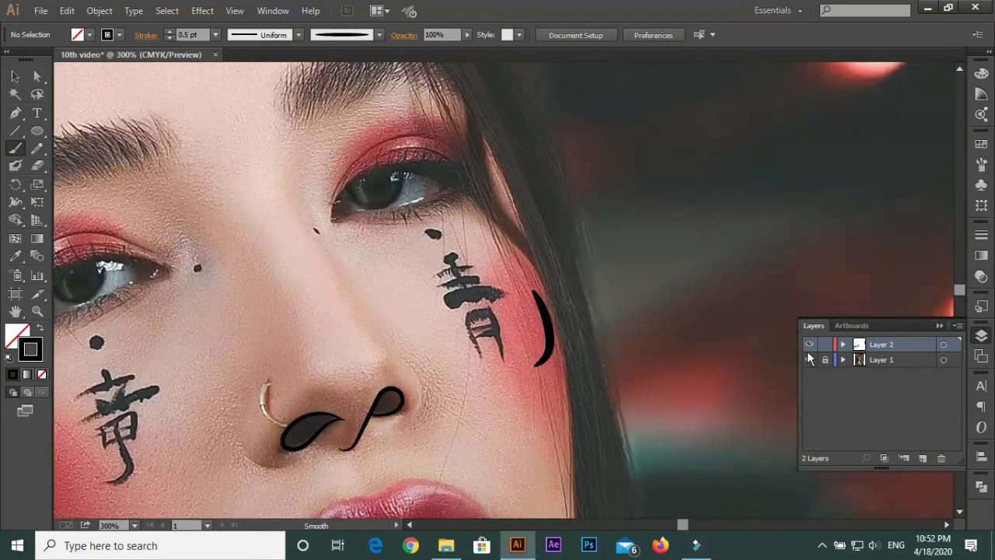
pyautogui.click(809, 359)
pyautogui.hotkey('ctrl', 'z')
pyautogui.scroll(3, 443, 398)
pyautogui.hotkey('ctrl', 'z')
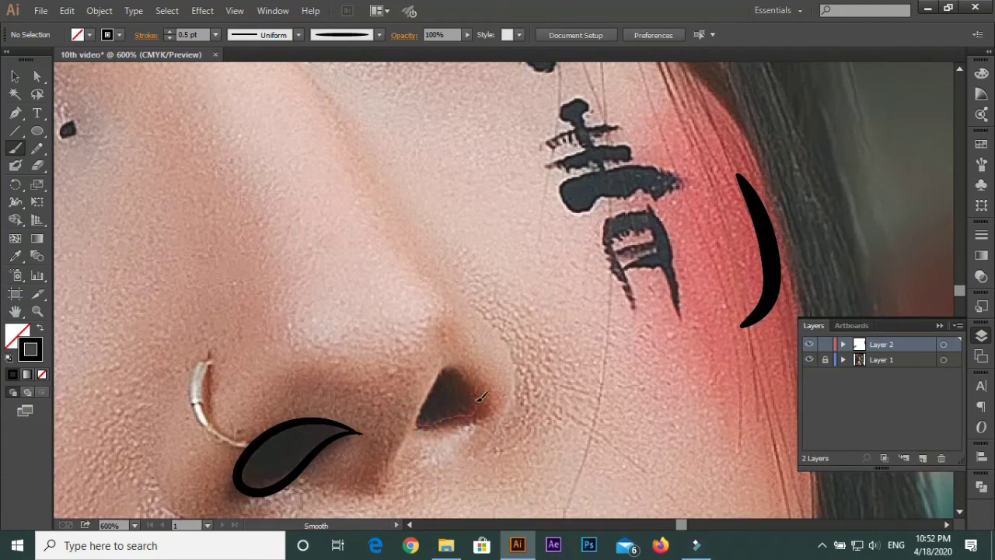
pyautogui.hotkey('ctrl', 'shift', 'z')
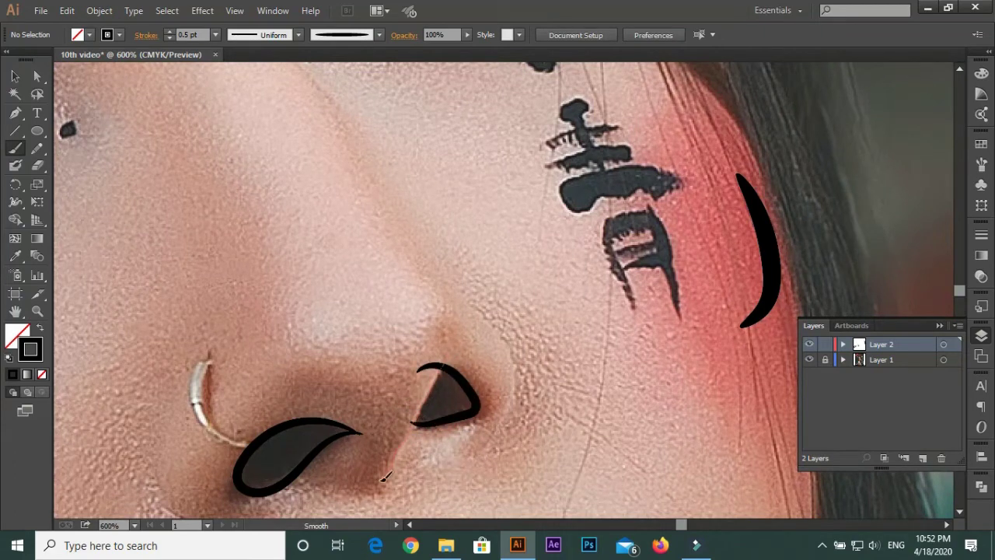
pyautogui.scroll(-3, 382, 478)
pyautogui.hotkey('ctrl', 'z')
pyautogui.scroll(2, 422, 447)
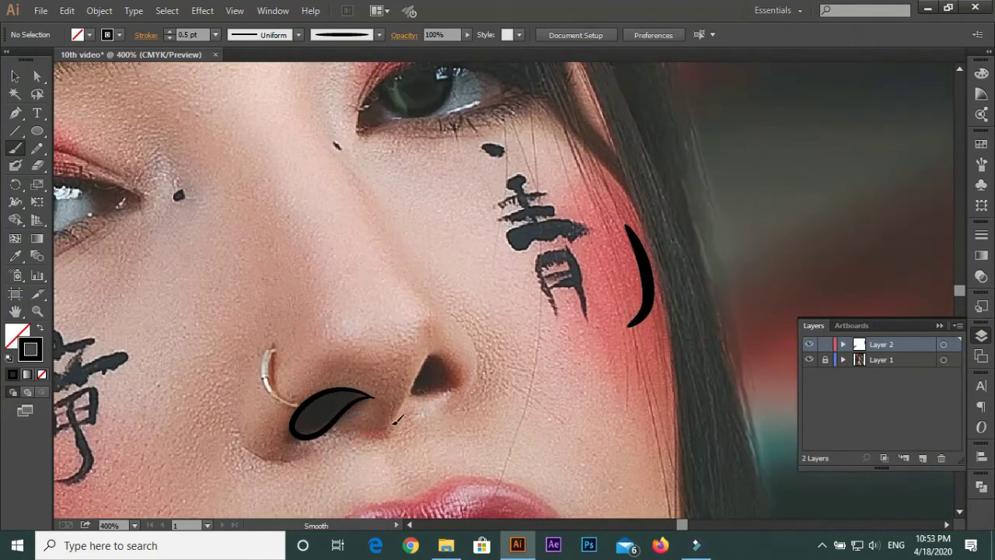
pyautogui.scroll(-3, 419, 388)
pyautogui.scroll(4, 365, 442)
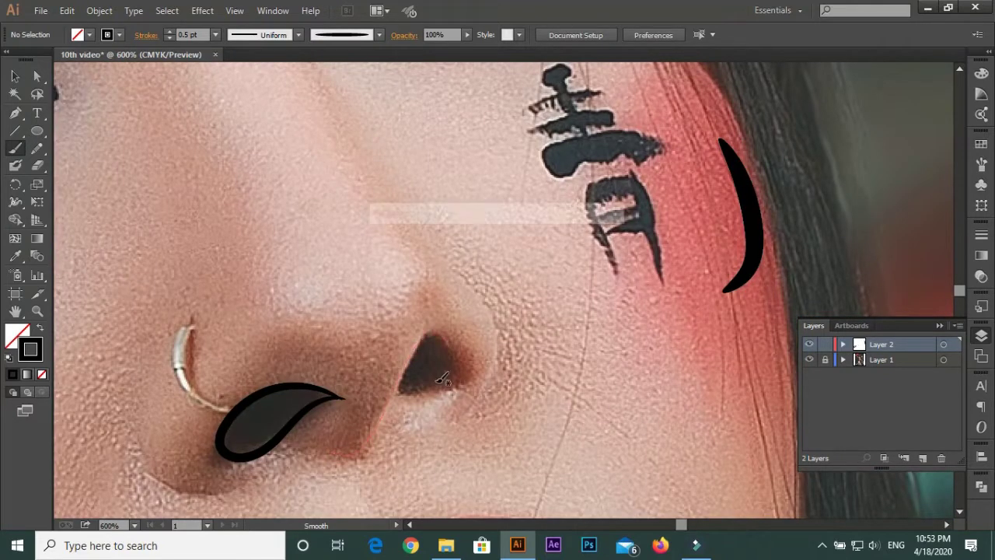
# Paint curved strokes left of the nose ring and along the right side of the nostril
pyautogui.moveTo(336, 453); pyautogui.dragTo(446, 340)
pyautogui.scroll(-3, 411, 389)
pyautogui.scroll(2, 397, 396)
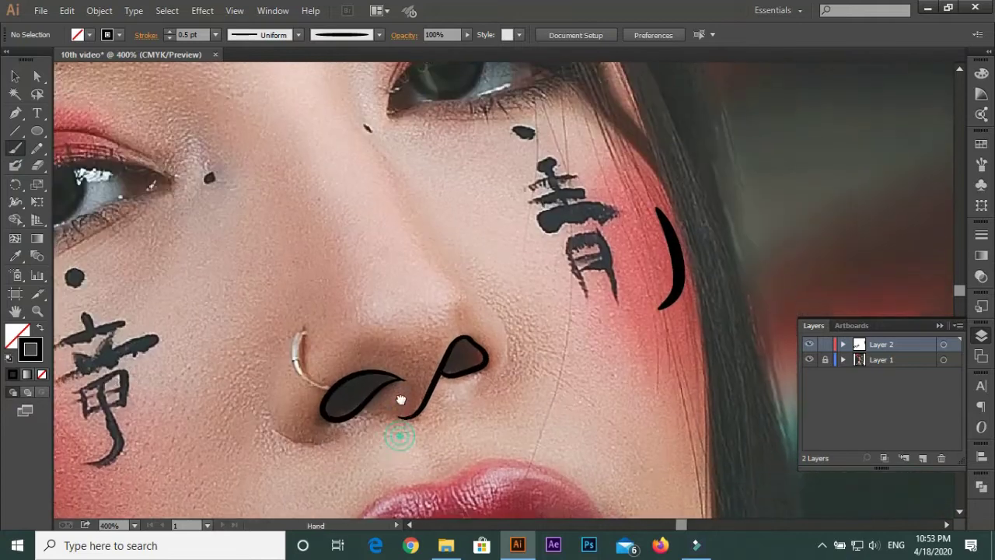
pyautogui.moveTo(325, 439); pyautogui.dragTo(284, 340)
pyautogui.moveTo(477, 279); pyautogui.dragTo(485, 390)
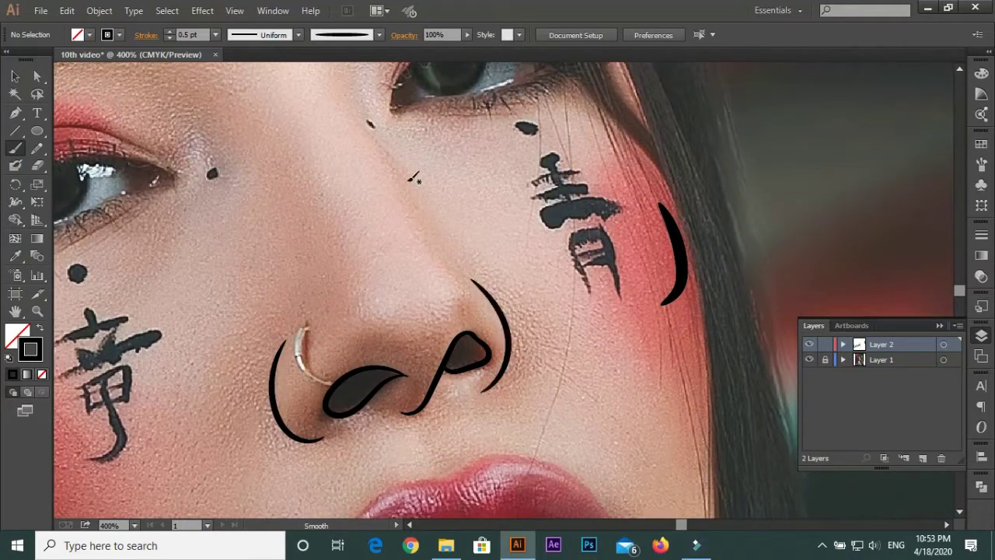
pyautogui.scroll(-3, 448, 215)
pyautogui.scroll(1, 327, 357)
pyautogui.scroll(3, 299, 381)
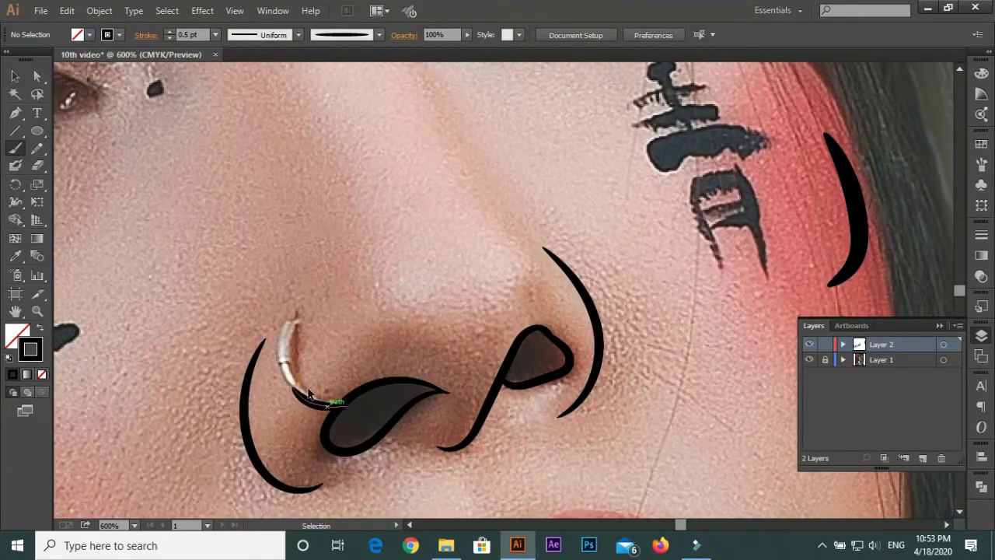
pyautogui.scroll(-2, 424, 371)
pyautogui.scroll(-1, 424, 371)
pyautogui.scroll(2, 424, 372)
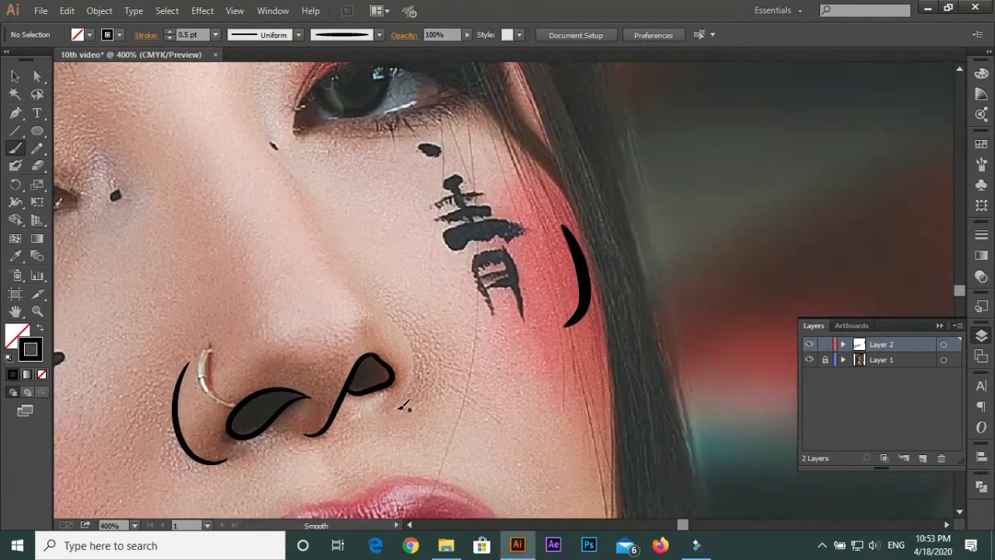
pyautogui.scroll(-1, 400, 402)
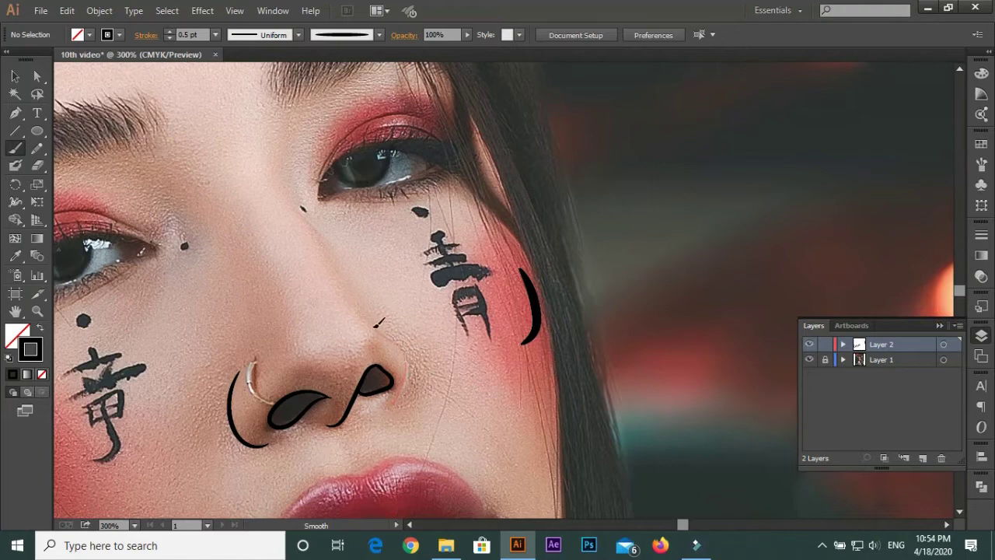
pyautogui.scroll(2, 407, 361)
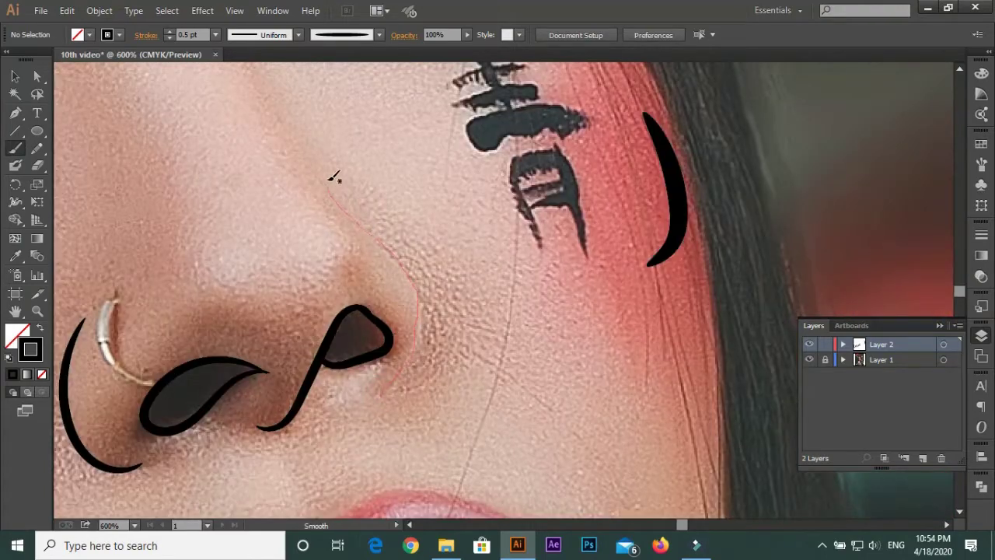
pyautogui.scroll(-3, 370, 248)
pyautogui.scroll(1, 330, 270)
pyautogui.scroll(-2, 373, 404)
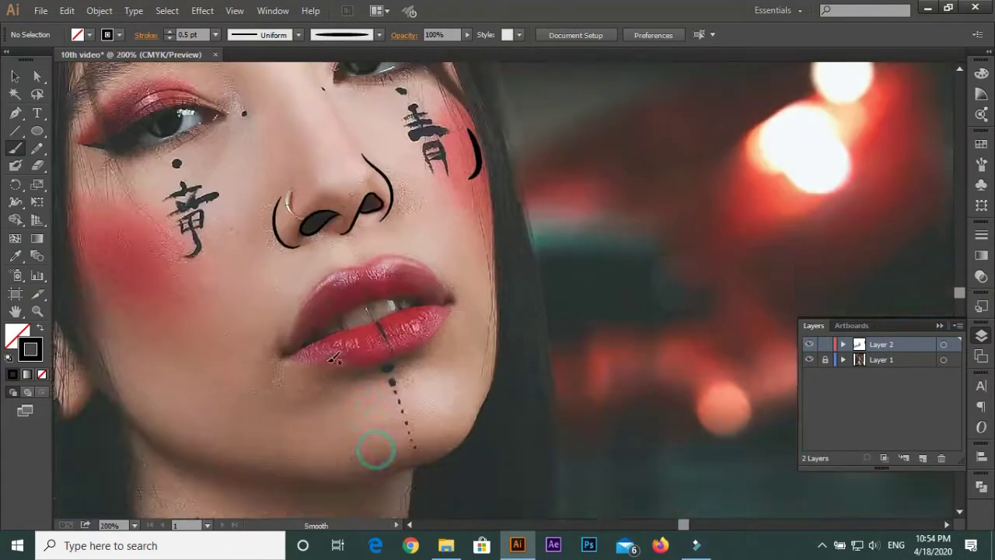
pyautogui.scroll(2, 389, 334)
# Trace the left cheek character's top stroke at 1 pt, its dot, and lower diagonal
pyautogui.moveTo(268, 345); pyautogui.dragTo(340, 319)
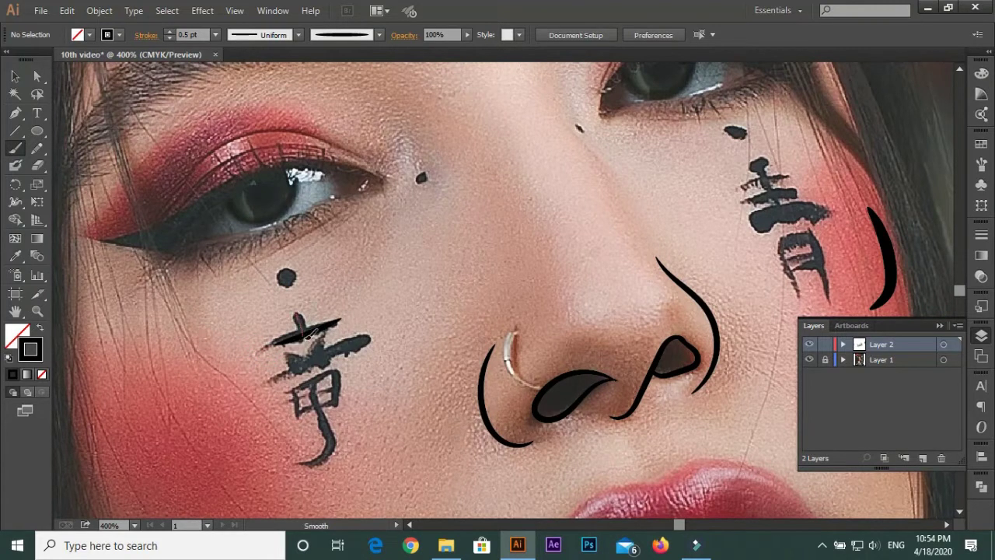
pyautogui.click(215, 34)
pyautogui.click(231, 115)
pyautogui.moveTo(268, 344); pyautogui.dragTo(338, 325)
pyautogui.moveTo(291, 281); pyautogui.dragTo(286, 274)
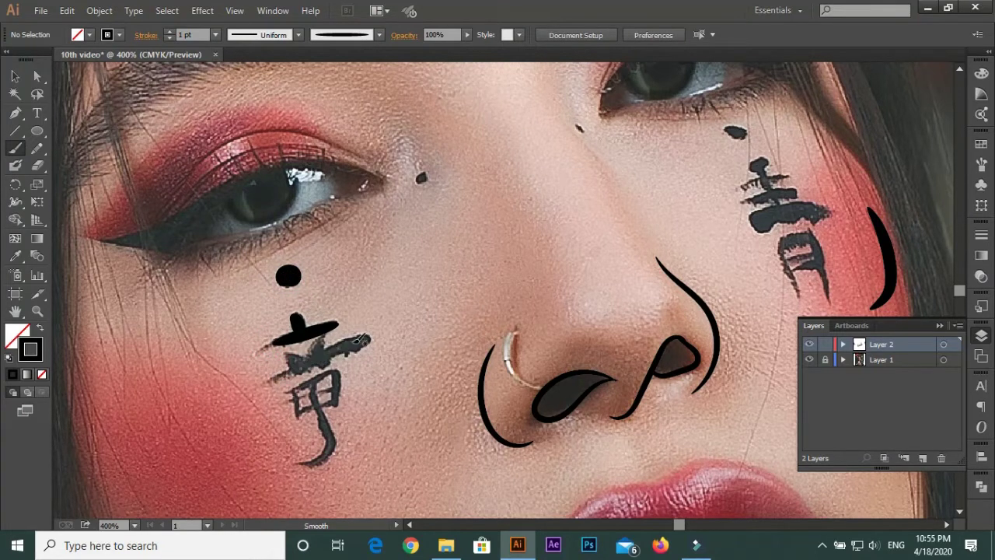
pyautogui.moveTo(276, 380); pyautogui.dragTo(369, 340)
pyautogui.hotkey('ctrl', 'z')
pyautogui.hotkey('ctrl', 'shift', 'z')
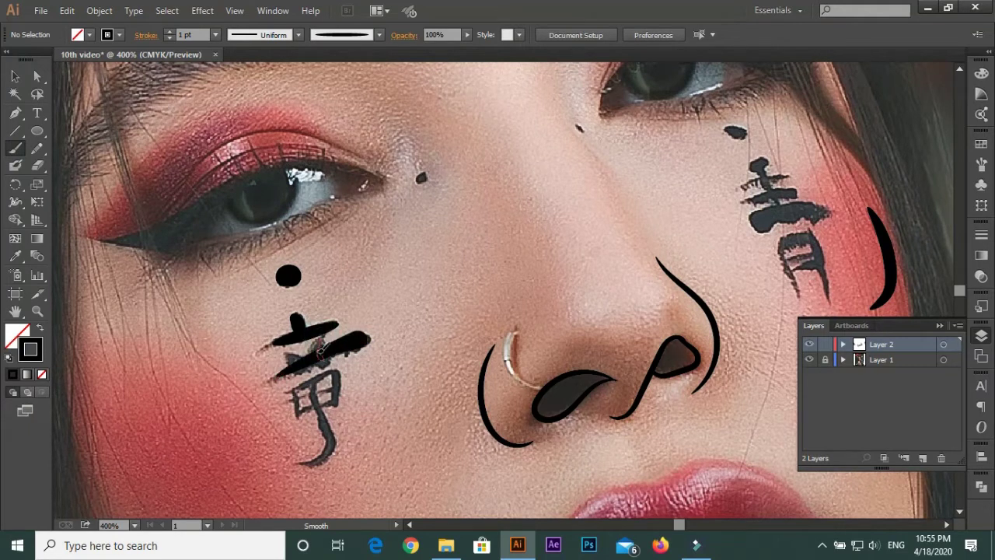
pyautogui.scroll(-1, 305, 359)
# Add a thin 0.75 pt lower stroke, then paint the dots by the right cheek character
pyautogui.click(215, 35)
pyautogui.click(226, 79)
pyautogui.moveTo(341, 336); pyautogui.dragTo(303, 387)
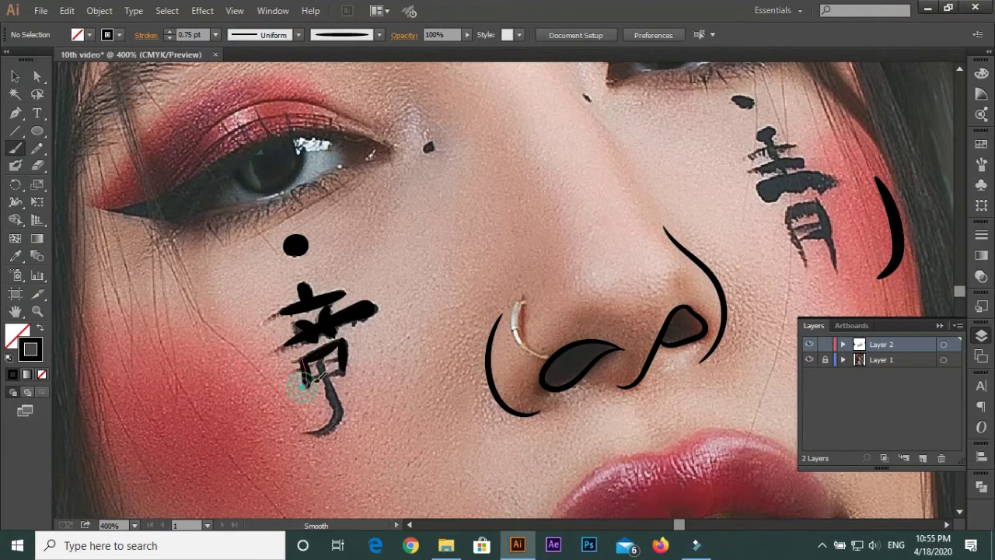
pyautogui.hotkey('ctrl', '=')
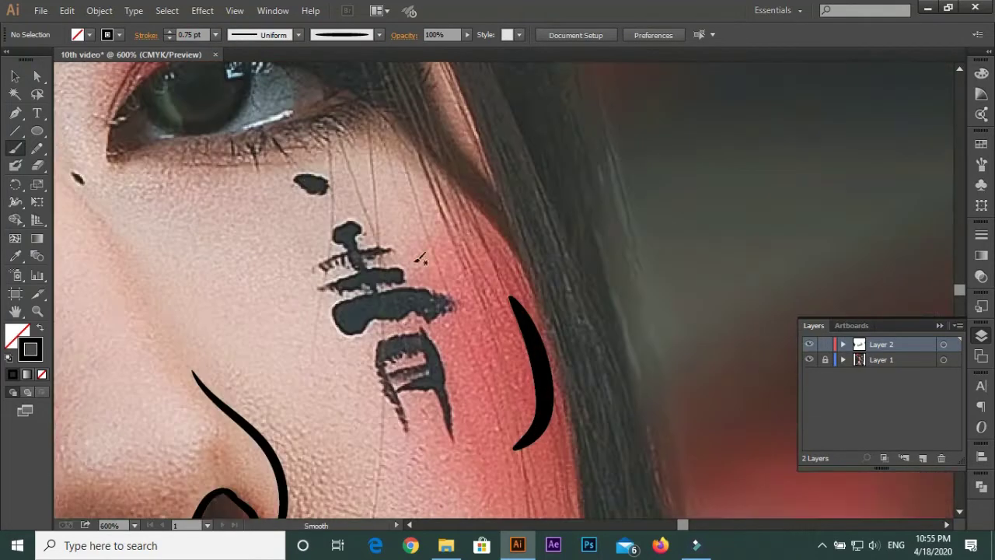
pyautogui.click(216, 34)
pyautogui.click(225, 95)
pyautogui.moveTo(315, 183); pyautogui.dragTo(313, 184)
pyautogui.moveTo(342, 233); pyautogui.dragTo(388, 249)
pyautogui.hotkey('ctrl', 'z')
# Trace the right cheek character's horizontal, vertical and lower strokes in black
pyautogui.moveTo(320, 264)
pyautogui.mouseDown()
pyautogui.moveTo(388, 249)
pyautogui.moveTo(380, 273)
pyautogui.mouseUp()
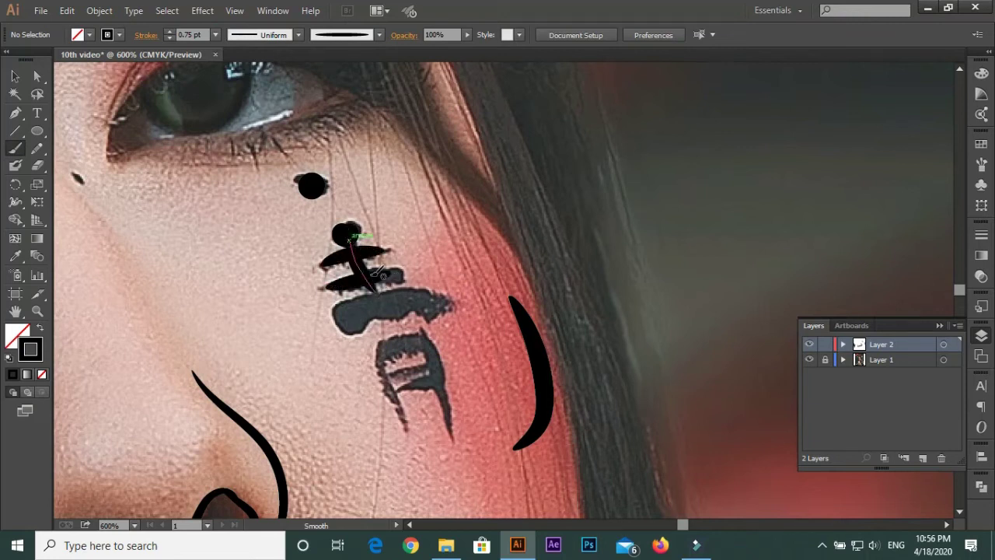
pyautogui.moveTo(447, 304); pyautogui.dragTo(337, 320)
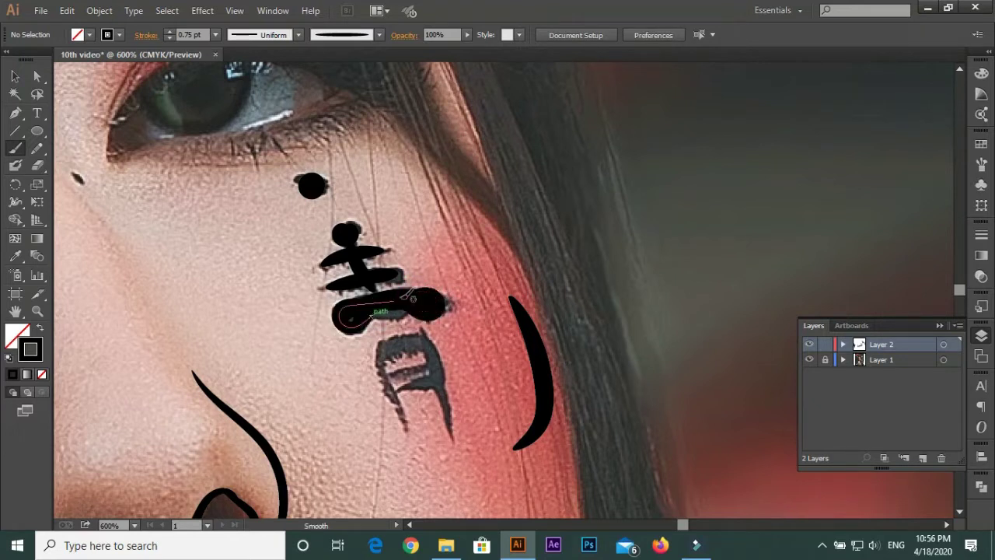
pyautogui.scroll(-2, 414, 302)
pyautogui.scroll(1, 387, 319)
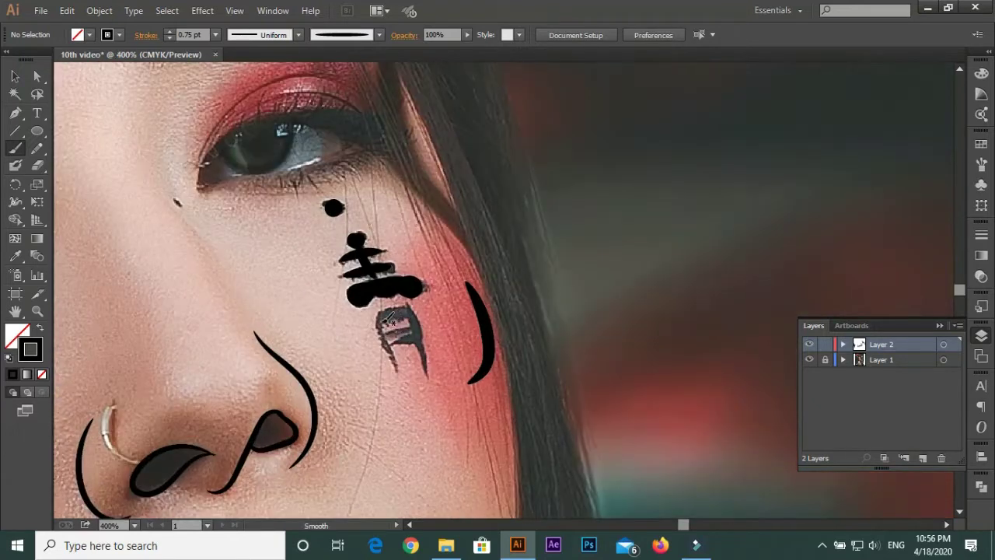
pyautogui.moveTo(408, 305); pyautogui.dragTo(427, 376)
pyautogui.scroll(1, 425, 374)
pyautogui.moveTo(400, 278)
pyautogui.mouseDown()
pyautogui.moveTo(366, 293)
pyautogui.moveTo(381, 364)
pyautogui.mouseUp()
pyautogui.scroll(-1, 381, 299)
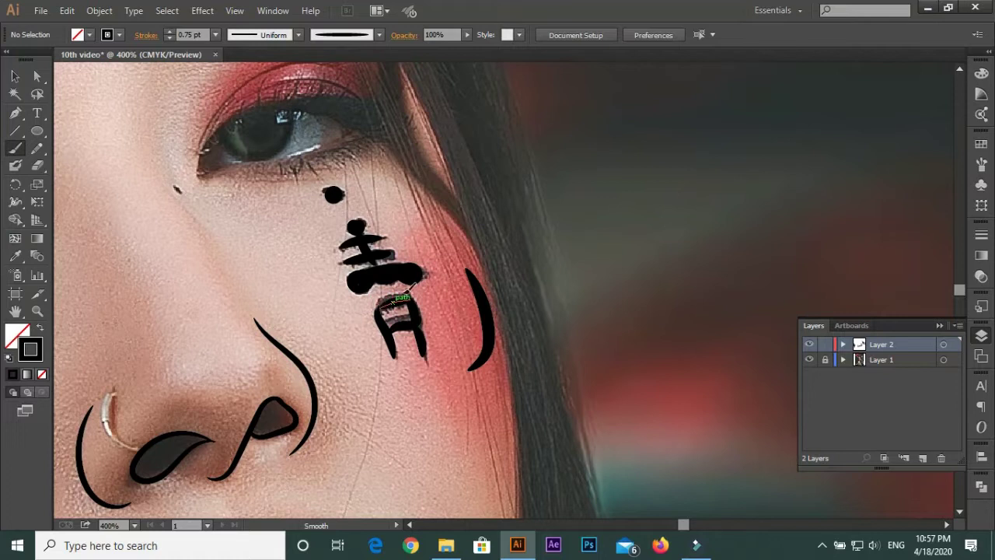
pyautogui.scroll(1, 400, 294)
pyautogui.moveTo(412, 298); pyautogui.dragTo(367, 312)
pyautogui.scroll(-5, 372, 311)
# Hide the photo to check the traced cheek characters, then show it again
pyautogui.click(808, 359)
pyautogui.press('v')
pyautogui.click(809, 359)
pyautogui.scroll(1, 466, 311)
pyautogui.scroll(2, 466, 311)
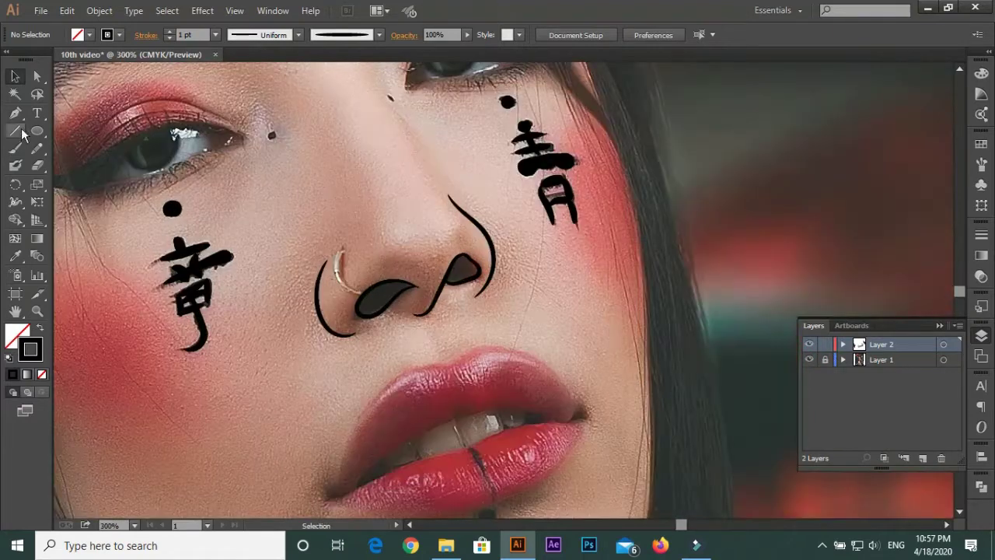
pyautogui.scroll(1, 466, 311)
pyautogui.press('b')
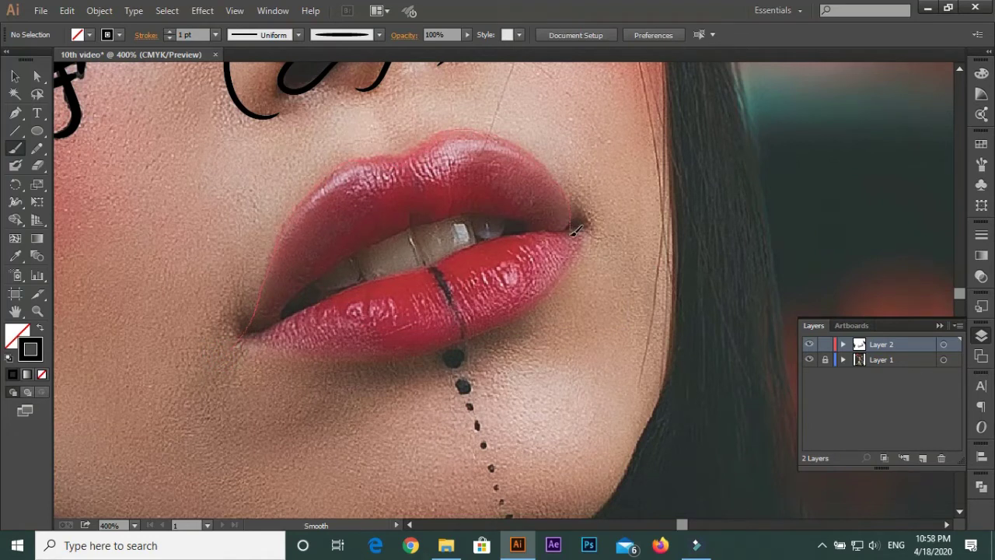
# Paint thick outlines of the upper and lower lips, the line between them, and the inner upper-lip edge
pyautogui.moveTo(574, 230); pyautogui.dragTo(575, 227)
pyautogui.moveTo(569, 274); pyautogui.dragTo(591, 208)
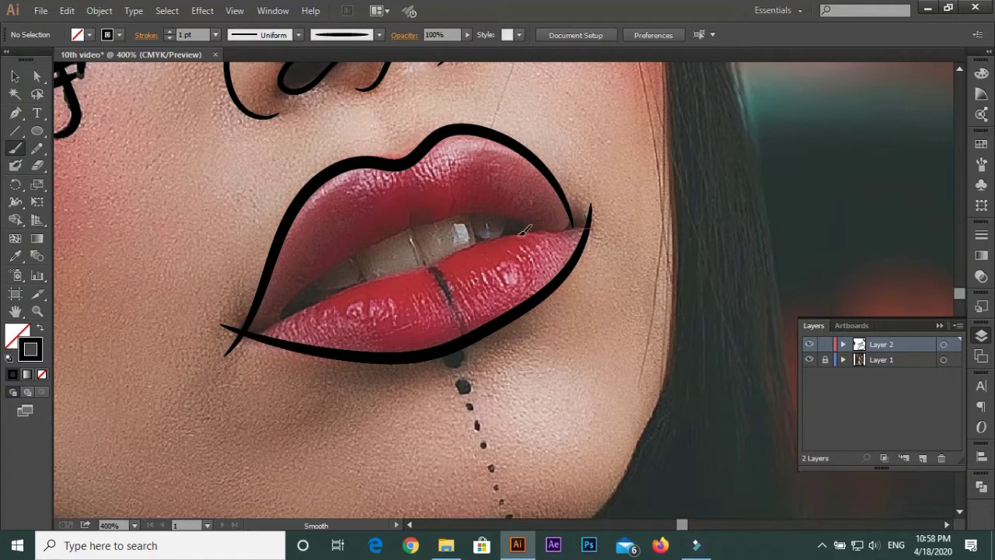
pyautogui.doubleClick(14, 147)
pyautogui.click(490, 353)
pyautogui.moveTo(245, 336); pyautogui.dragTo(602, 221)
pyautogui.scroll(1, 606, 223)
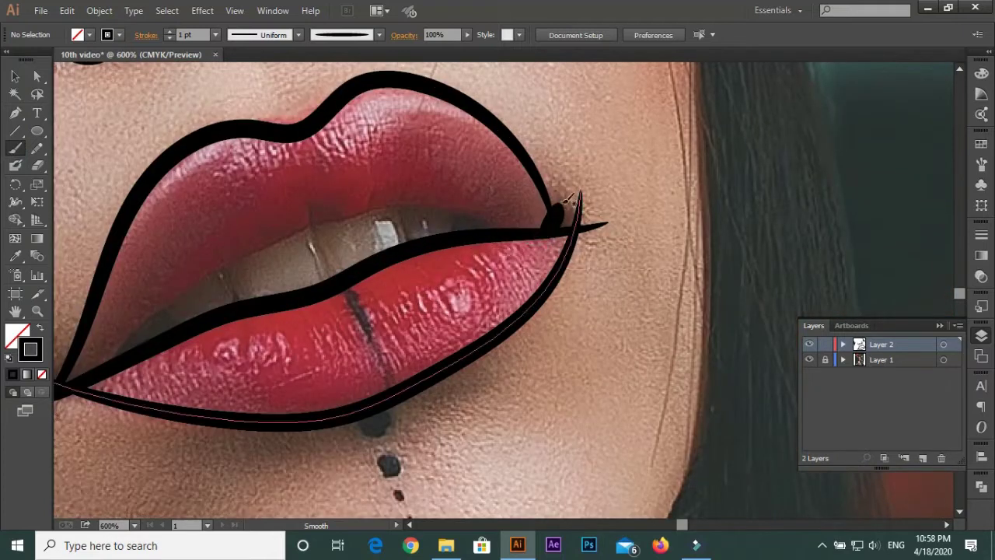
pyautogui.moveTo(339, 172); pyautogui.dragTo(467, 206)
pyautogui.scroll(-4, 638, 251)
pyautogui.scroll(2, 553, 305)
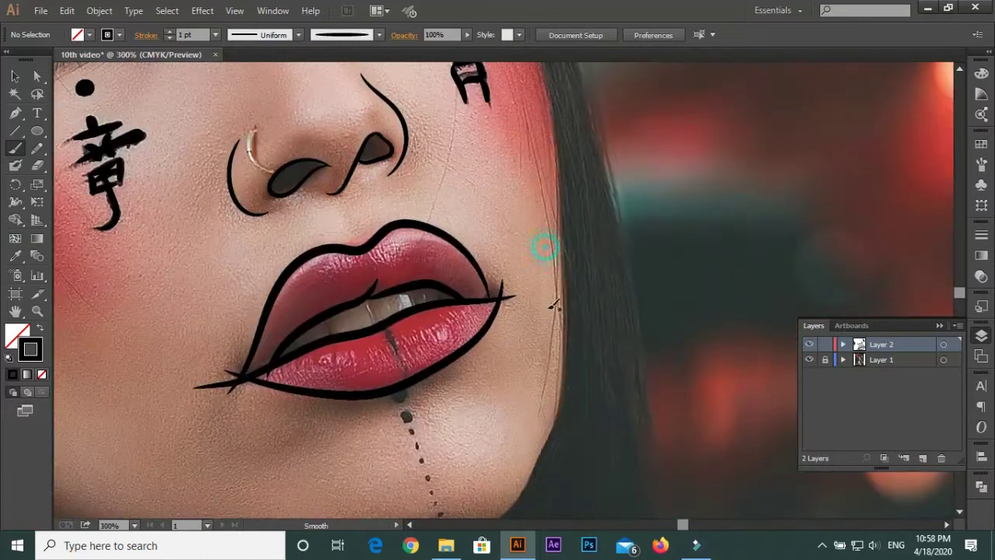
# Set the lip strokes to 0.75 pt and resize one lip path vertically
pyautogui.press('v')
pyautogui.moveTo(222, 252); pyautogui.dragTo(326, 357)
pyautogui.click(215, 34)
pyautogui.click(233, 95)
pyautogui.click(562, 233)
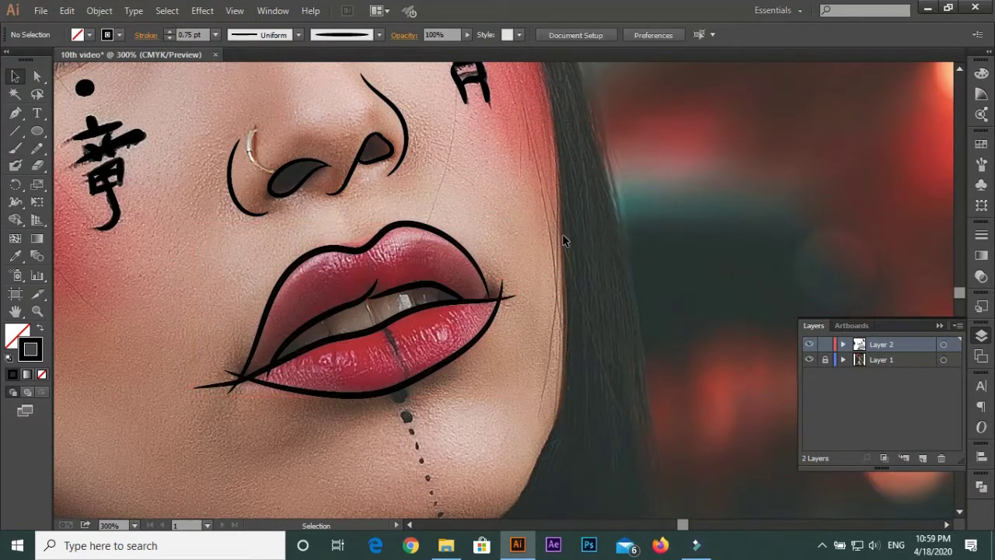
pyautogui.scroll(2, 562, 233)
pyautogui.click(486, 279)
pyautogui.moveTo(342, 162)
pyautogui.mouseDown()
pyautogui.moveTo(354, 172)
pyautogui.moveTo(412, 172)
pyautogui.mouseUp()
pyautogui.hotkey('ctrl', 'shift', 'a')
# Add another brush stroke along the upper lip and lower the stroke weight to 0.5 pt
pyautogui.press('b')
pyautogui.scroll(1, 521, 256)
pyautogui.moveTo(519, 233); pyautogui.dragTo(550, 279)
pyautogui.scroll(-1, 545, 268)
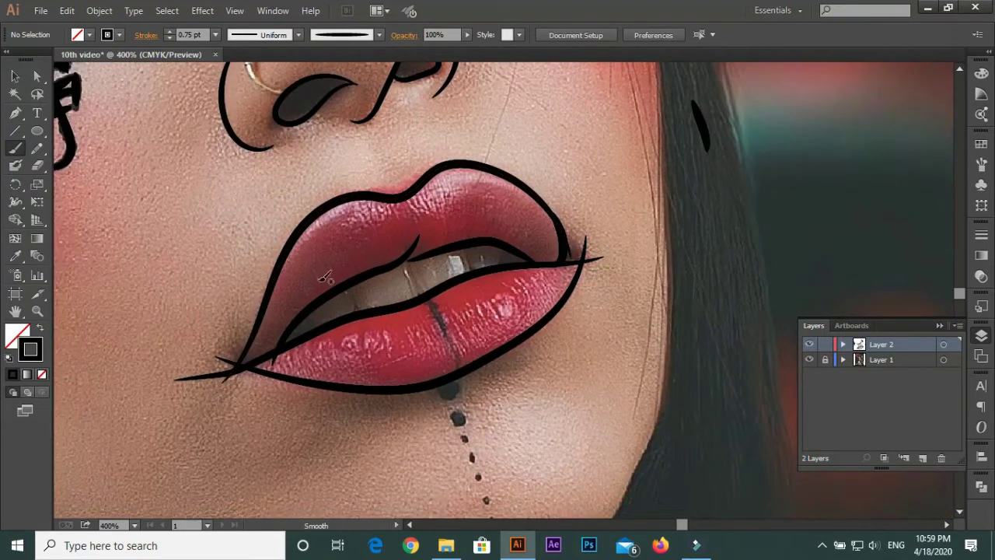
pyautogui.click(216, 35)
pyautogui.click(220, 78)
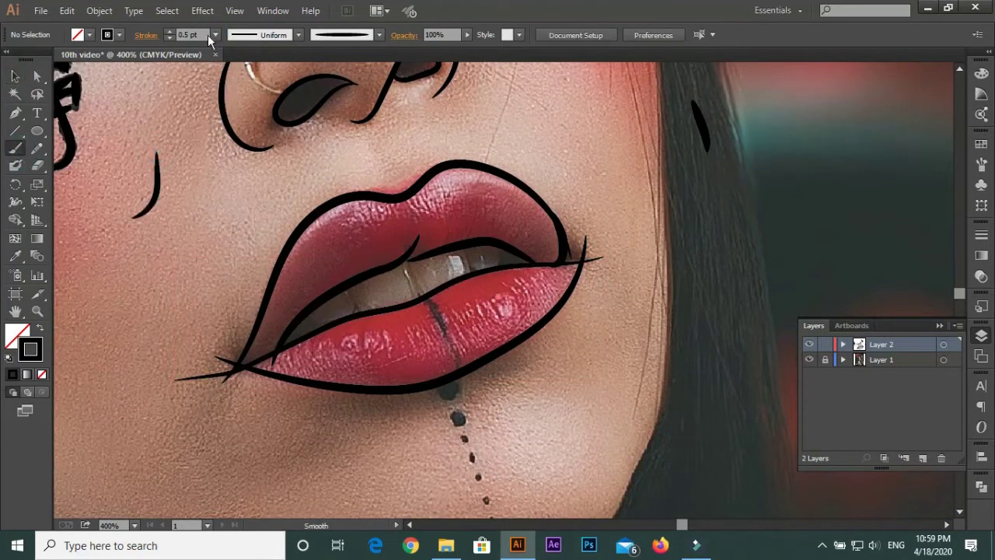
# Draw thin tapered strokes marking the tooth edges and the left and right lip corners
pyautogui.scroll(2, 450, 271)
pyautogui.moveTo(162, 360); pyautogui.dragTo(225, 377)
pyautogui.moveTo(247, 322); pyautogui.dragTo(244, 313)
pyautogui.moveTo(372, 290); pyautogui.dragTo(392, 319)
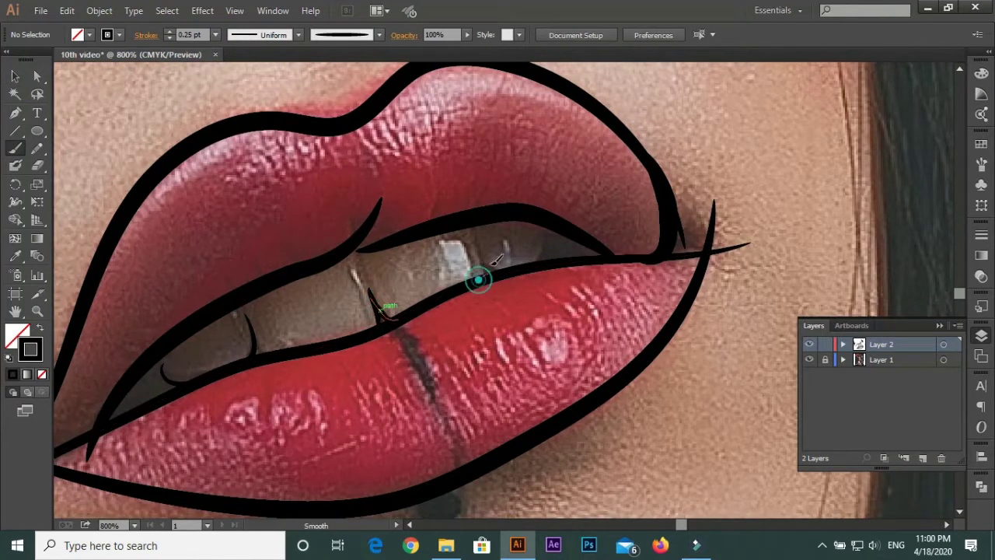
pyautogui.moveTo(478, 245); pyautogui.dragTo(486, 271)
pyautogui.moveTo(678, 203); pyautogui.dragTo(731, 235)
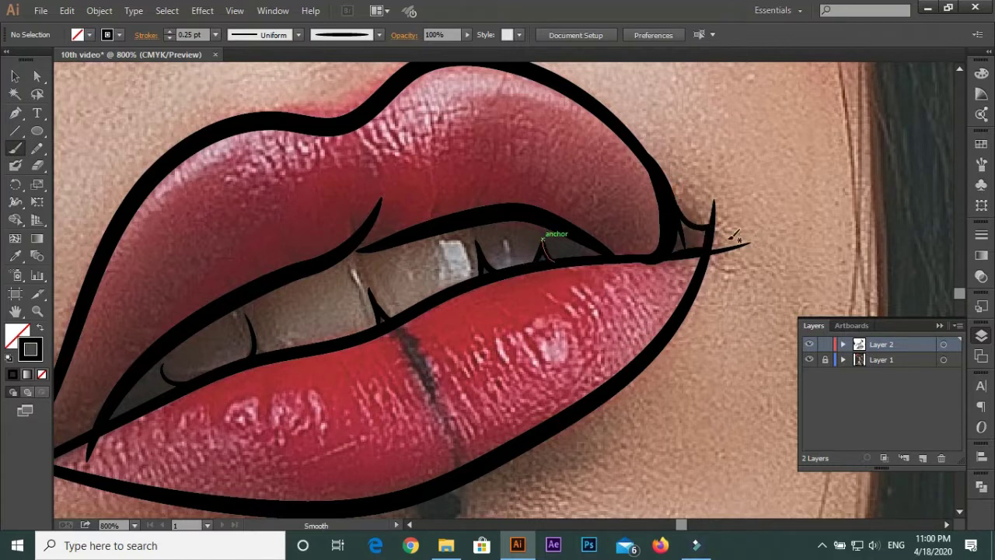
pyautogui.scroll(-3, 734, 236)
pyautogui.scroll(2, 553, 225)
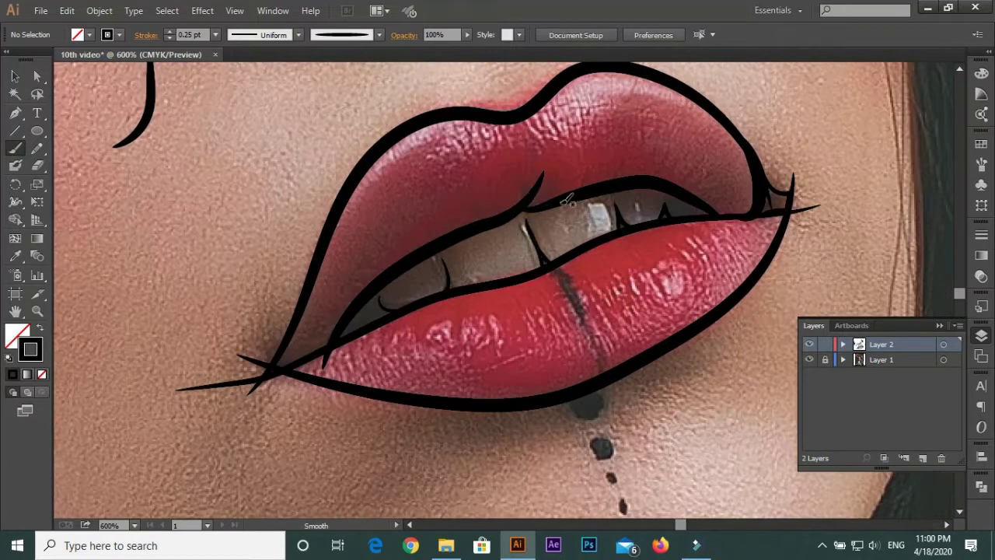
pyautogui.hscroll(2, 671, 256)
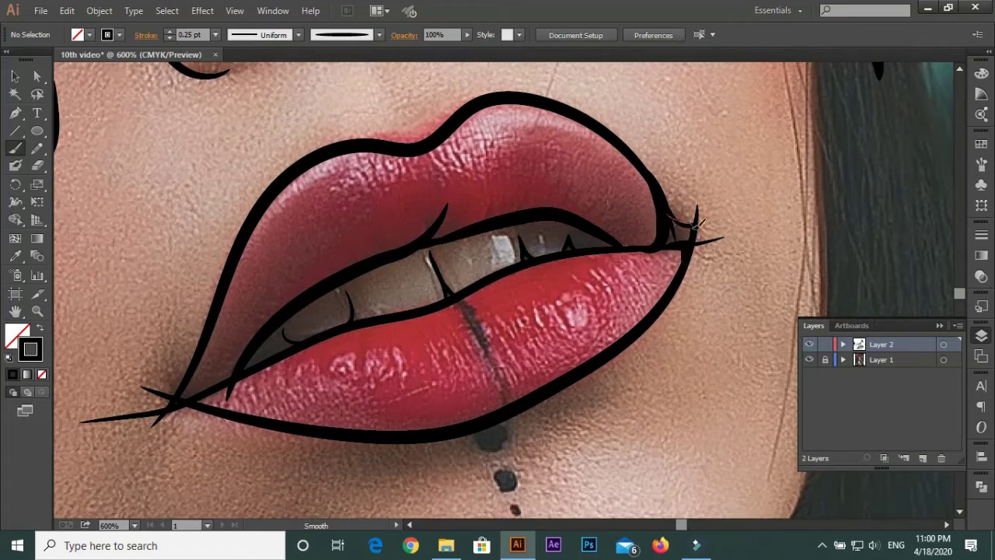
# Select the lip strokes and expand them into filled shapes
pyautogui.scroll(-2, 687, 257)
pyautogui.press('v')
pyautogui.click(575, 257)
pyautogui.click(100, 10)
pyautogui.click(145, 181)
pyautogui.click(703, 256)
# Delete the thin spike path to the right of the lips
pyautogui.press('a')
pyautogui.scroll(2, 704, 234)
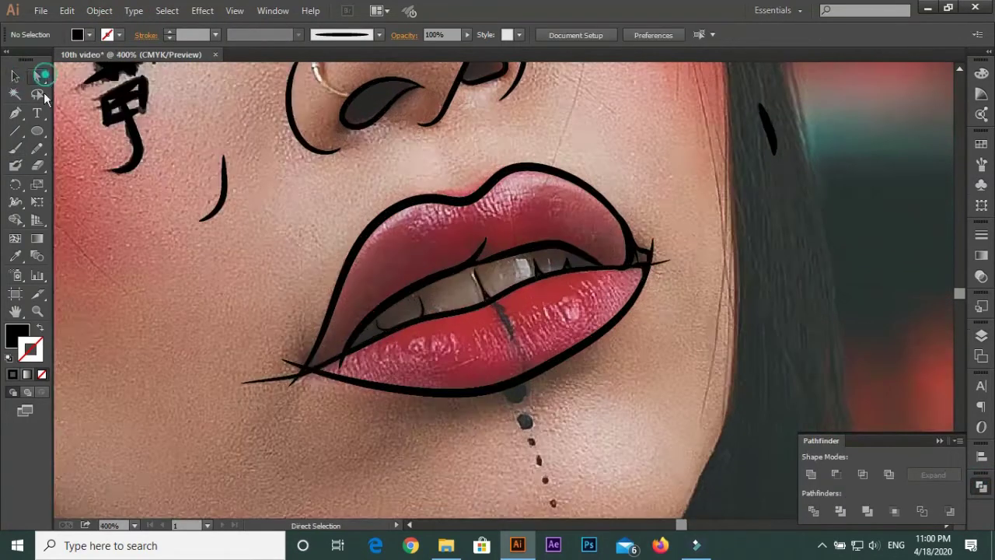
pyautogui.scroll(1, 705, 233)
pyautogui.click(682, 228)
pyautogui.press('Delete')
# Delete the rough upper-lip outline stroke, leaving the lips ready to retrace
pyautogui.click(15, 148)
pyautogui.click(17, 76)
pyautogui.press('a')
pyautogui.click(632, 211)
pyautogui.hotkey('ctrl', '1')
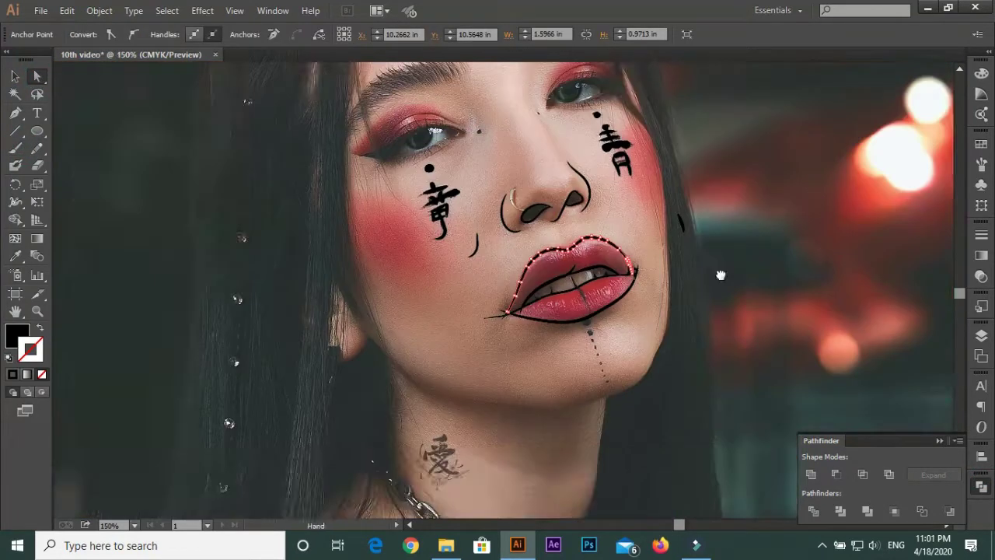
pyautogui.press('Delete')
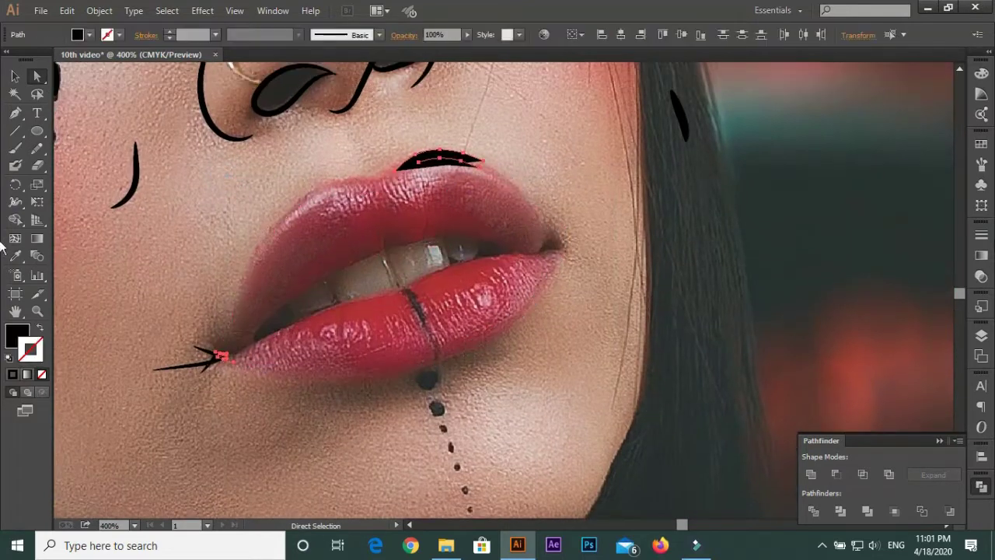
pyautogui.click(14, 152)
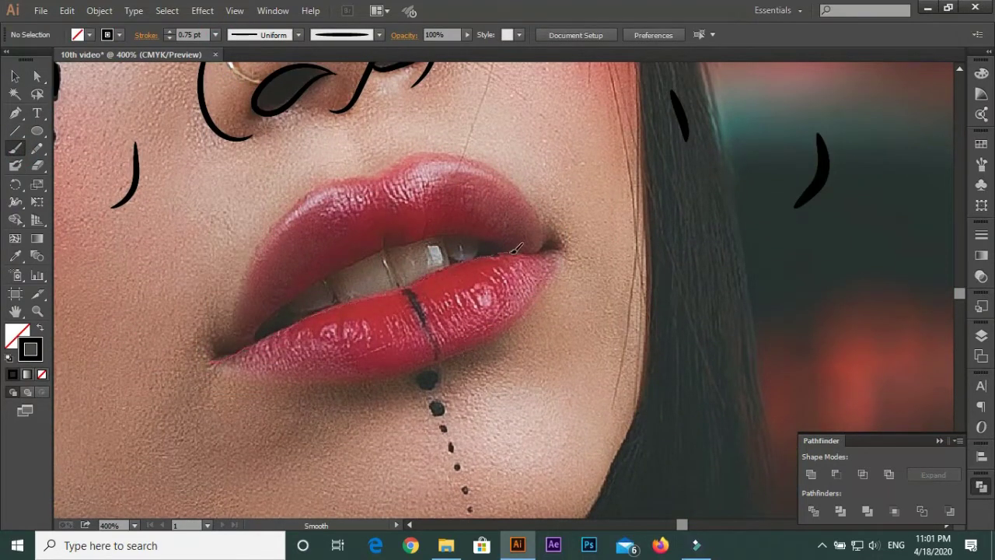
# Retrace the line between the lips and the lower and upper lip outlines in black
pyautogui.moveTo(561, 243); pyautogui.dragTo(557, 249)
pyautogui.scroll(1, 553, 260)
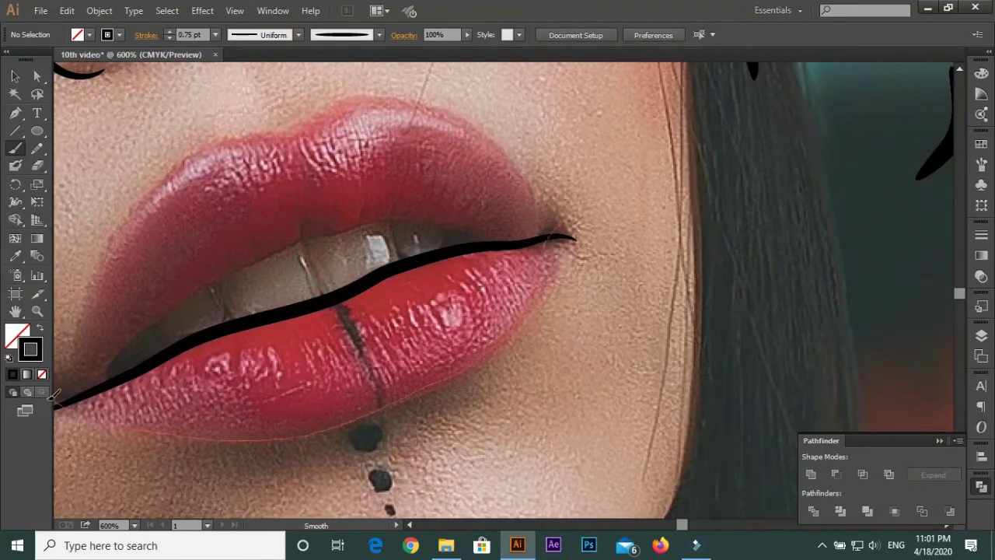
pyautogui.moveTo(55, 397); pyautogui.dragTo(56, 398)
pyautogui.scroll(-1, 203, 418)
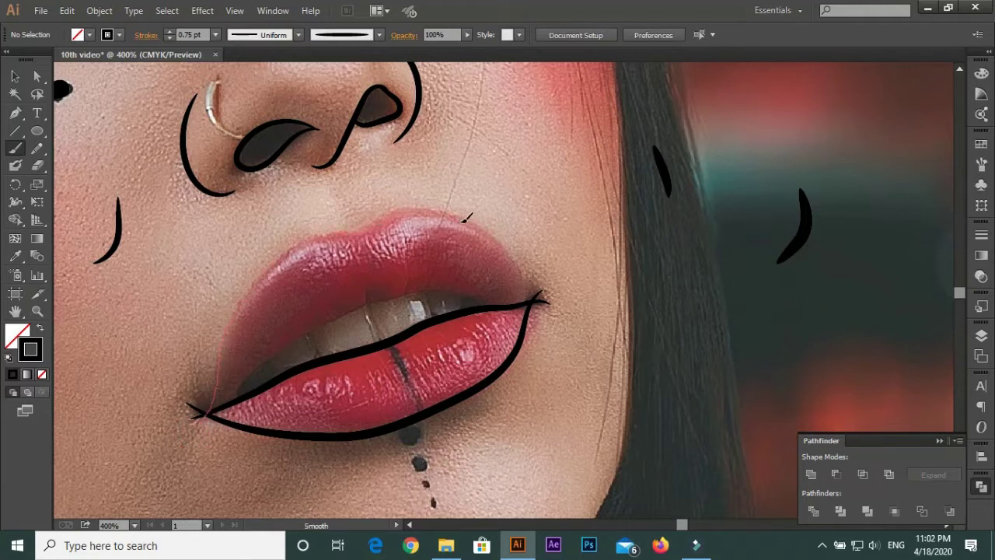
pyautogui.moveTo(530, 292); pyautogui.dragTo(472, 201)
pyautogui.scroll(1, 579, 315)
# Set the stroke weight to 0.5 pt and touch up the upper-lip outline near the corner
pyautogui.click(216, 34)
pyautogui.click(233, 69)
pyautogui.moveTo(531, 294); pyautogui.dragTo(447, 193)
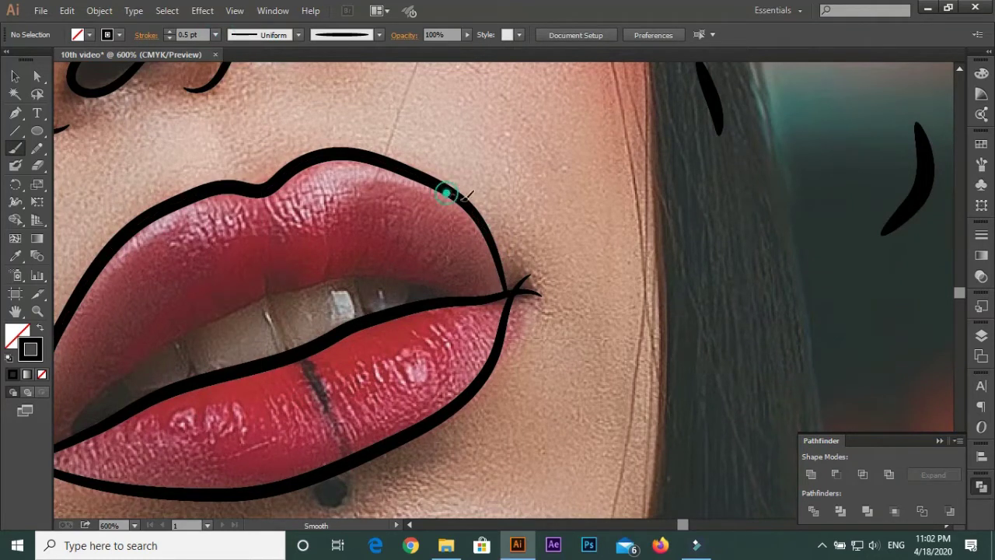
pyautogui.scroll(-3, 544, 247)
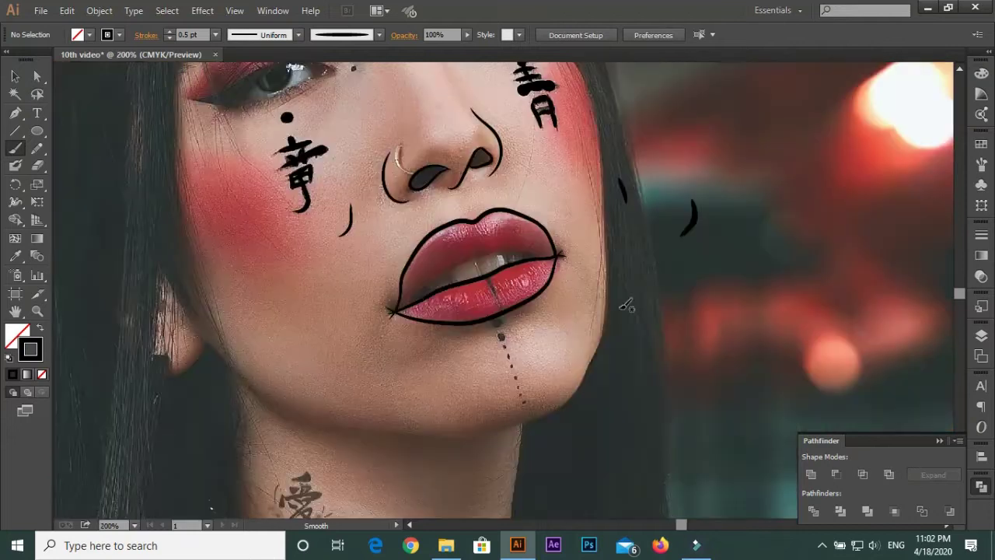
pyautogui.scroll(2, 432, 307)
# Draw the inner lip line out to the corner, undoing one stray stroke
pyautogui.moveTo(501, 232)
pyautogui.mouseDown()
pyautogui.moveTo(535, 208)
pyautogui.moveTo(577, 203)
pyautogui.mouseUp()
pyautogui.hotkey('ctrl', 'z')
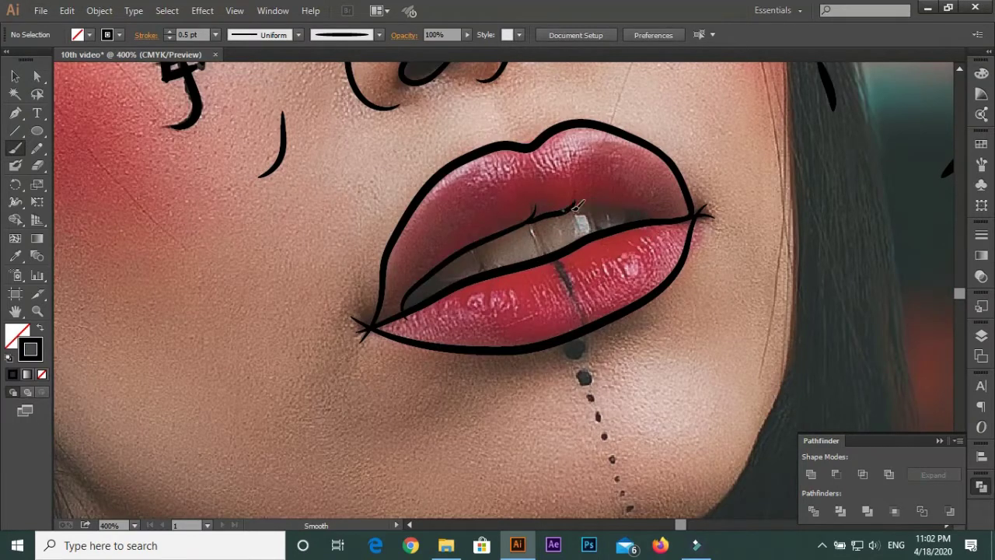
pyautogui.moveTo(649, 211); pyautogui.dragTo(688, 216)
pyautogui.scroll(-1, 658, 262)
pyautogui.scroll(-1, 658, 262)
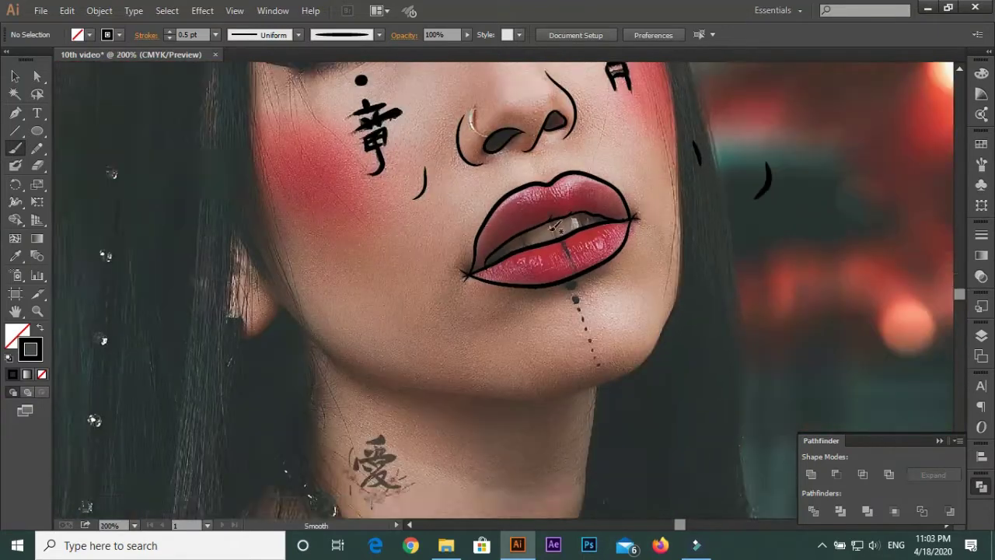
pyautogui.scroll(2, 423, 200)
# Confirm the Paintbrush options and add a stroke at the lip corner
pyautogui.doubleClick(15, 149)
pyautogui.click(482, 354)
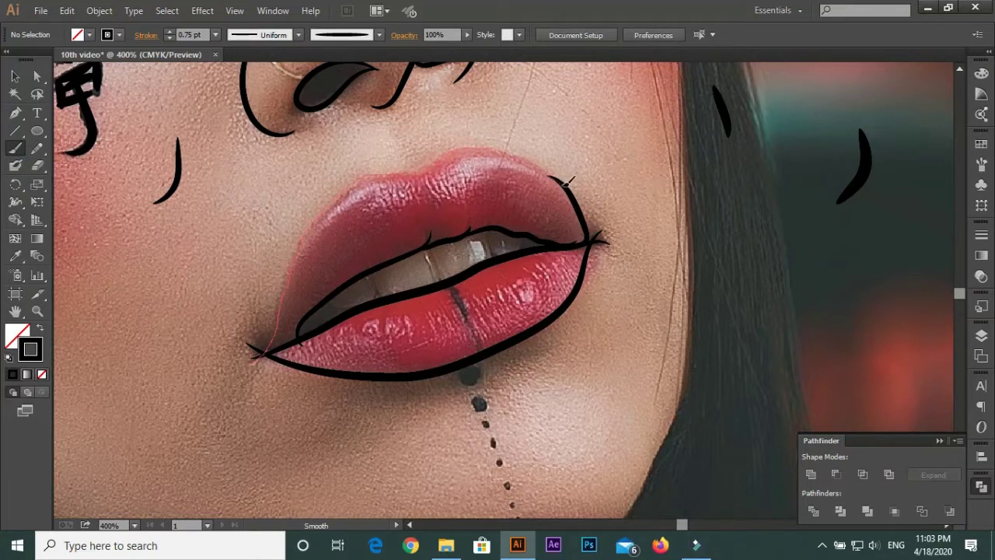
pyautogui.moveTo(592, 231); pyautogui.dragTo(610, 246)
pyautogui.scroll(-1, 653, 211)
pyautogui.scroll(-1, 670, 229)
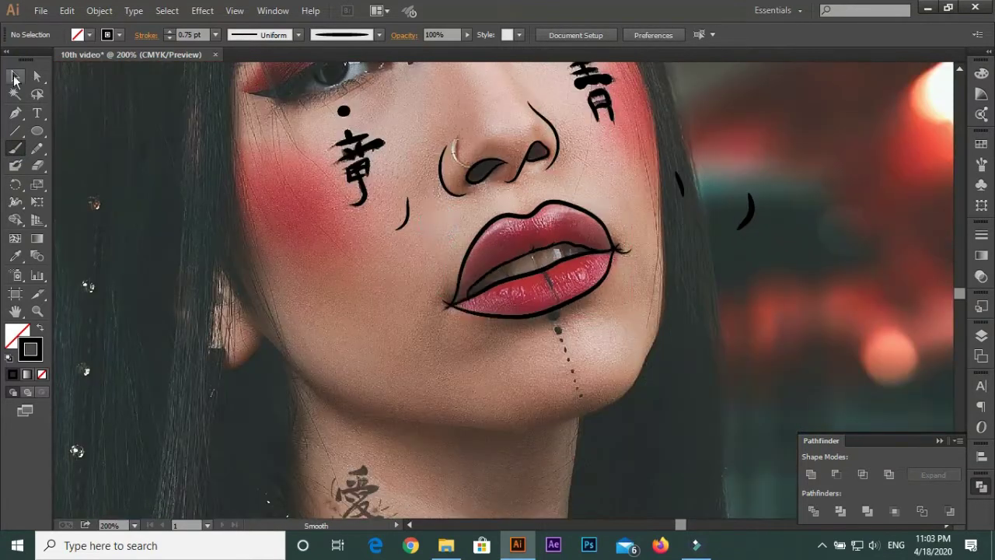
# Deselect the lip outline and zoom in on the lip corner
pyautogui.press('v')
pyautogui.click(108, 10)
pyautogui.press('Escape')
pyautogui.press('a')
pyautogui.hotkey('ctrl', 'shift', 'a')
pyautogui.scroll(3, 577, 254)
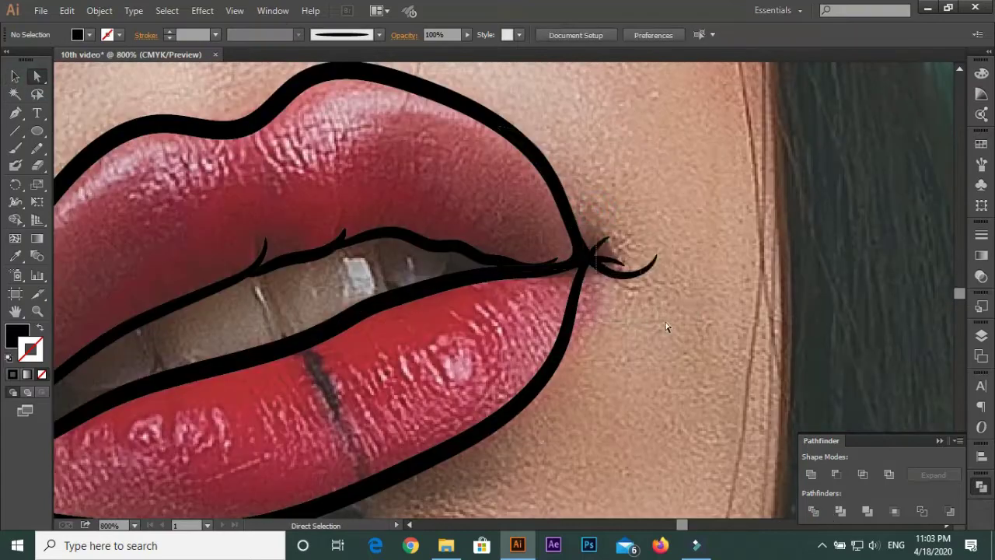
pyautogui.moveTo(324, 211); pyautogui.dragTo(462, 162)
pyautogui.scroll(-1, 435, 202)
pyautogui.scroll(-1, 388, 264)
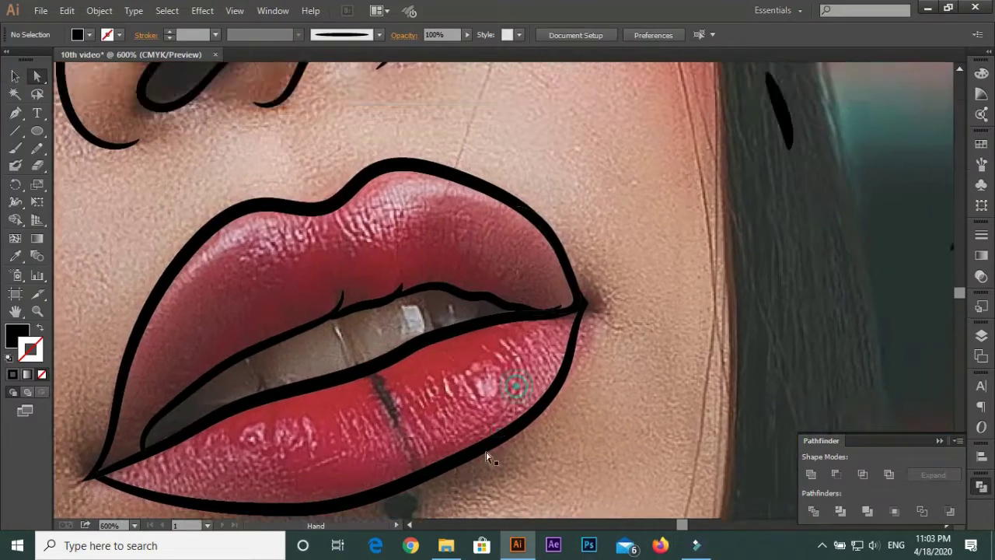
pyautogui.scroll(-1, 366, 296)
pyautogui.scroll(-2, 365, 295)
# With a black 0.25 pt stroke and no fill, draw a thin line along a tooth edge
pyautogui.press('b')
pyautogui.hotkey('shift', 'x')
pyautogui.scroll(1, 389, 265)
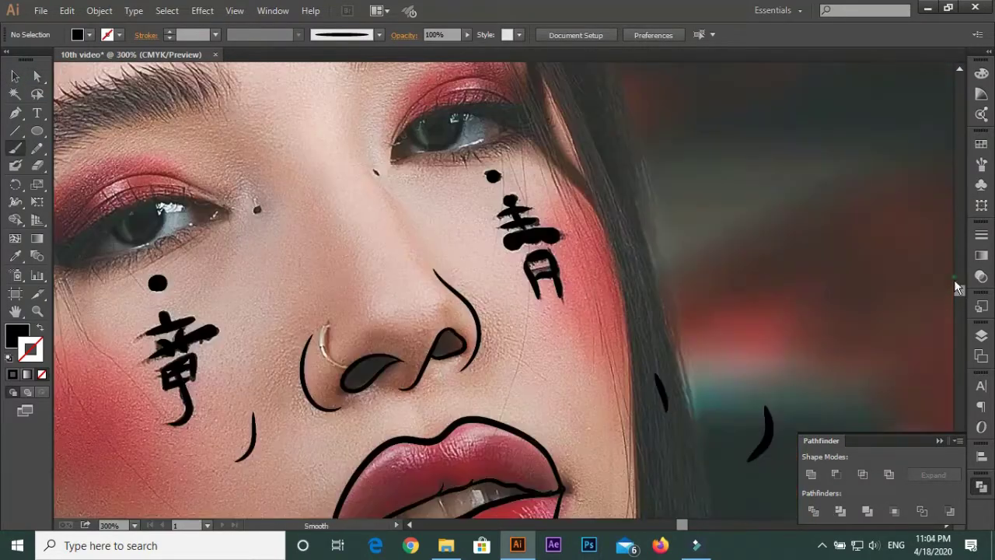
pyautogui.scroll(-3, 388, 264)
pyautogui.click(216, 35)
pyautogui.click(233, 54)
pyautogui.scroll(2, 388, 318)
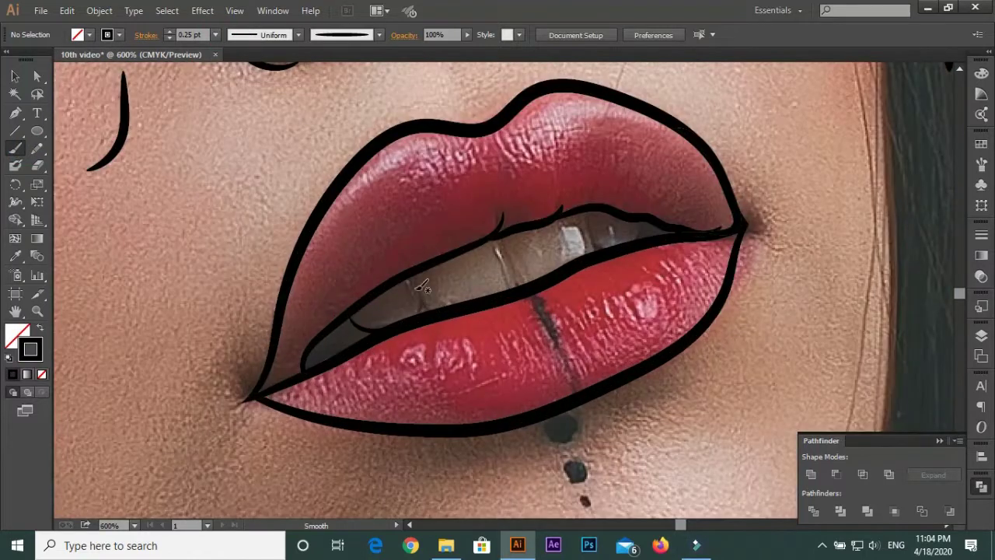
pyautogui.moveTo(459, 297); pyautogui.dragTo(382, 286)
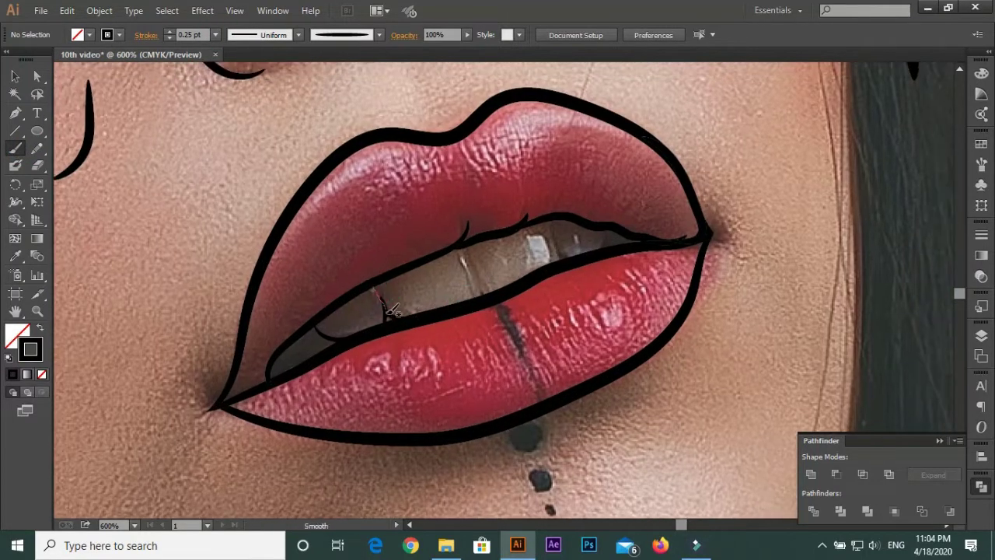
pyautogui.moveTo(469, 267); pyautogui.dragTo(466, 242)
pyautogui.scroll(-1, 725, 231)
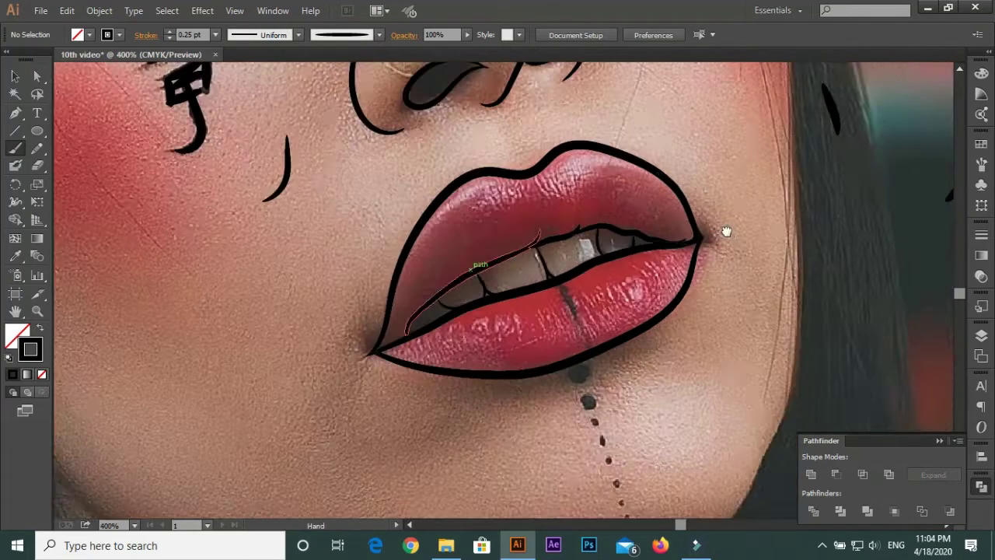
pyautogui.scroll(2, 725, 232)
pyautogui.scroll(-1, 725, 231)
pyautogui.scroll(-1, 721, 267)
# With the Pencil set to black fill and no stroke, draw black wedges at the left and right lip corners
pyautogui.scroll(-1, 721, 267)
pyautogui.press('n')
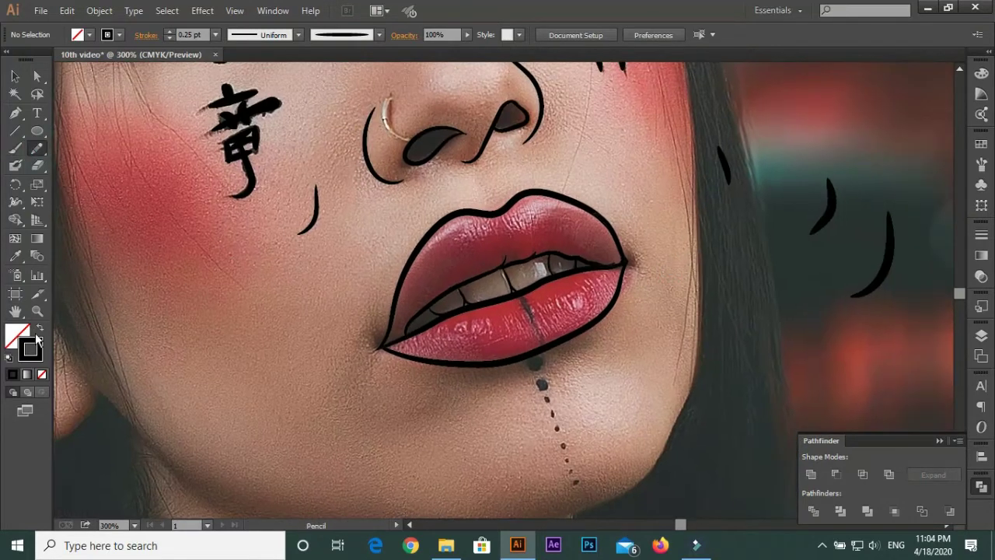
pyautogui.click(39, 329)
pyautogui.scroll(1, 401, 342)
pyautogui.scroll(1, 400, 342)
pyautogui.moveTo(374, 337); pyautogui.dragTo(365, 346)
pyautogui.scroll(-2, 365, 346)
pyautogui.scroll(2, 547, 204)
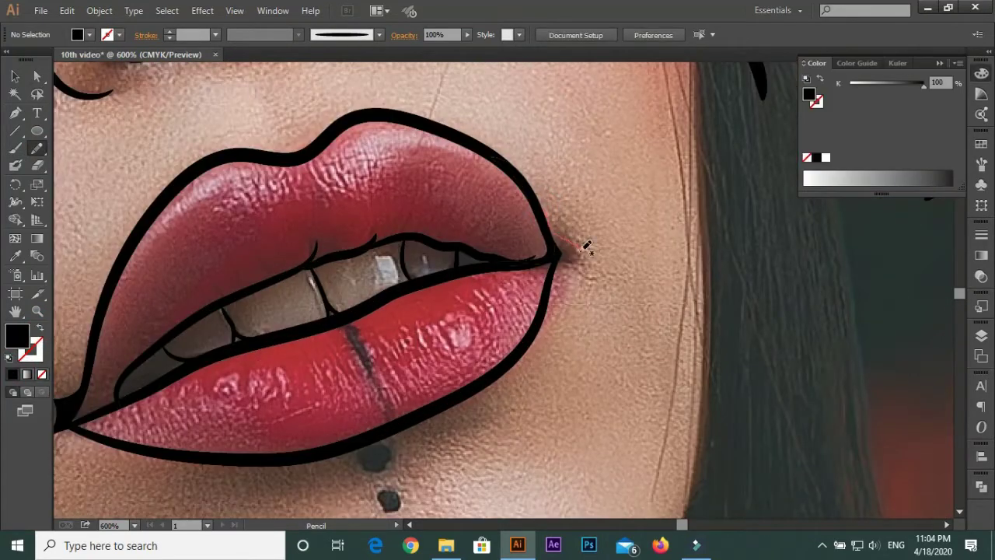
pyautogui.moveTo(561, 254); pyautogui.dragTo(550, 266)
# Sharpen the left lip corner with more black filled shapes, then hide the photo layer to check
pyautogui.scroll(1, 551, 266)
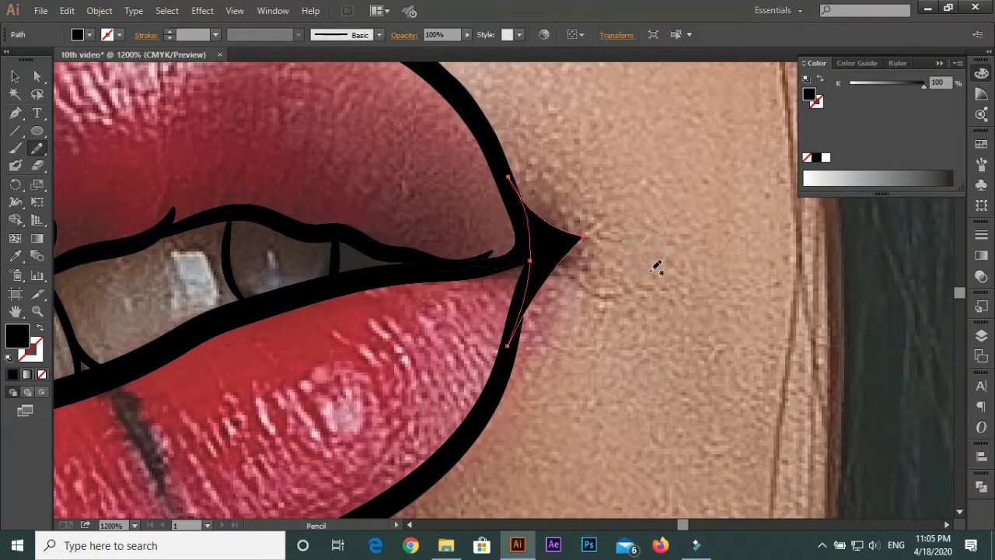
pyautogui.scroll(-1, 656, 266)
pyautogui.scroll(-1, 657, 291)
pyautogui.scroll(1, 304, 322)
pyautogui.moveTo(297, 317)
pyautogui.mouseDown()
pyautogui.moveTo(269, 357)
pyautogui.moveTo(287, 365)
pyautogui.mouseUp()
pyautogui.scroll(2, 286, 373)
pyautogui.moveTo(219, 331); pyautogui.dragTo(279, 352)
pyautogui.scroll(-4, 346, 431)
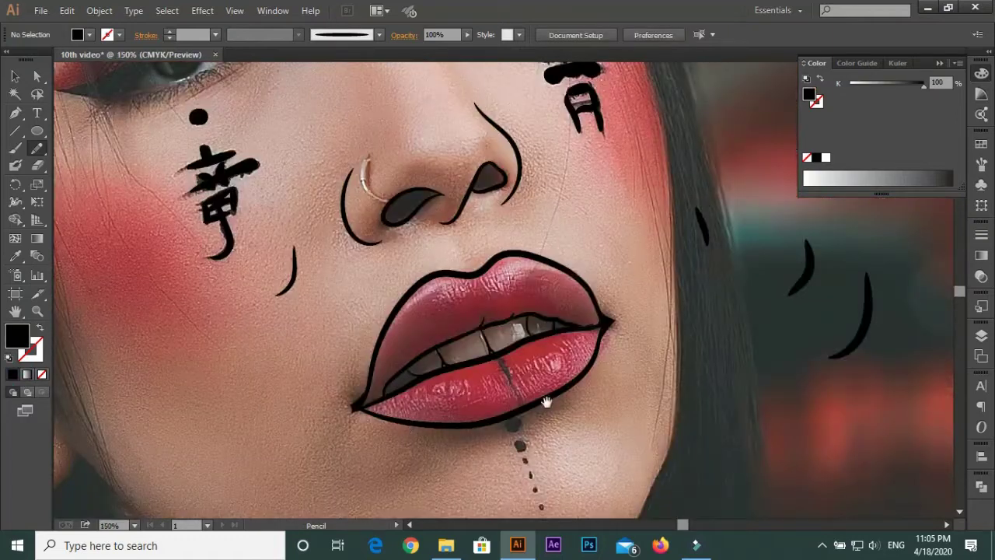
pyautogui.scroll(-2, 349, 463)
pyautogui.click(981, 335)
pyautogui.click(809, 360)
# Show the photo layer, set a 0.75 pt Paintbrush, and start the left eye's upper eyeliner
pyautogui.hotkey('shift', 'x')
pyautogui.click(15, 148)
pyautogui.click(215, 34)
pyautogui.click(251, 79)
pyautogui.scroll(2, 389, 272)
pyautogui.scroll(1, 388, 272)
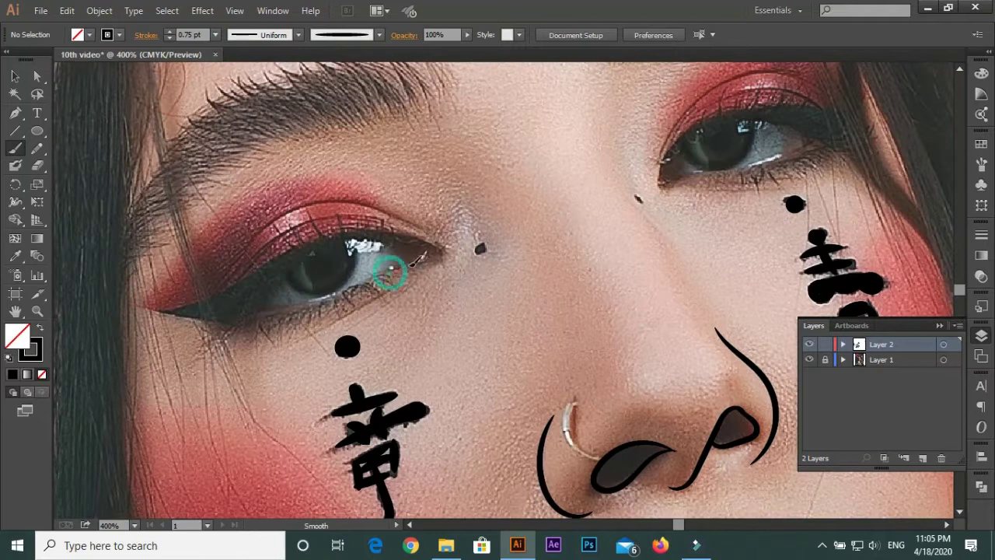
pyautogui.moveTo(243, 317); pyautogui.dragTo(237, 320)
pyautogui.press('Return')
pyautogui.click(507, 352)
# Draw the left eye's eyeliner, lower lid line and iris outline, plus the right eye's lower lash line
pyautogui.moveTo(241, 315)
pyautogui.mouseDown()
pyautogui.moveTo(210, 333)
pyautogui.moveTo(261, 307)
pyautogui.mouseUp()
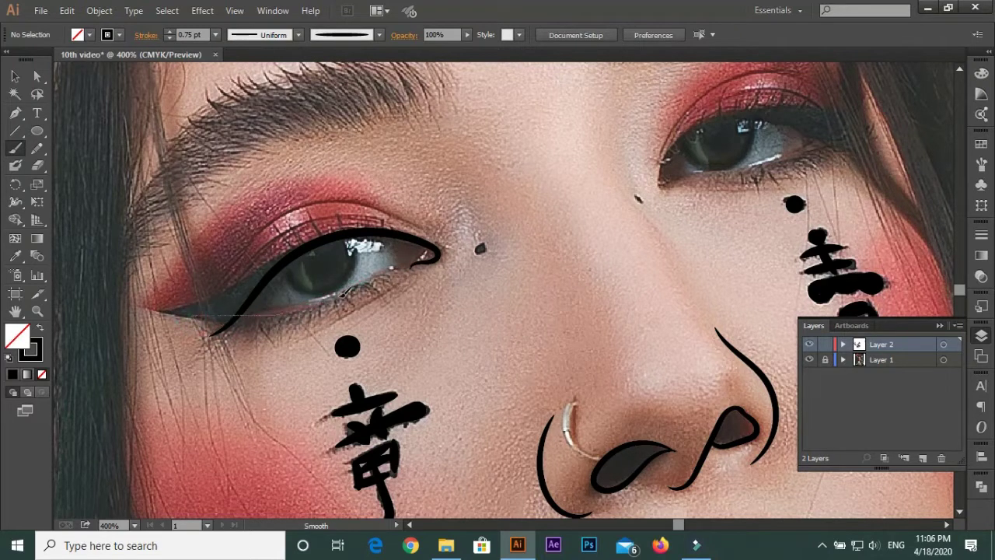
pyautogui.moveTo(342, 294); pyautogui.dragTo(465, 259)
pyautogui.moveTo(402, 238); pyautogui.dragTo(380, 307)
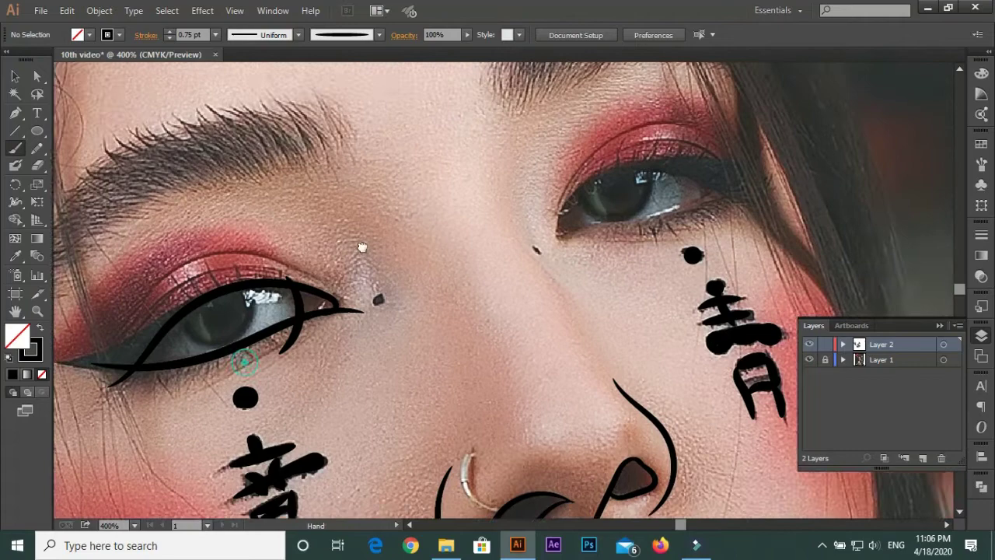
pyautogui.moveTo(257, 231); pyautogui.dragTo(314, 226)
pyautogui.scroll(-2, 294, 201)
pyautogui.scroll(4, 413, 243)
pyautogui.moveTo(414, 241); pyautogui.dragTo(370, 264)
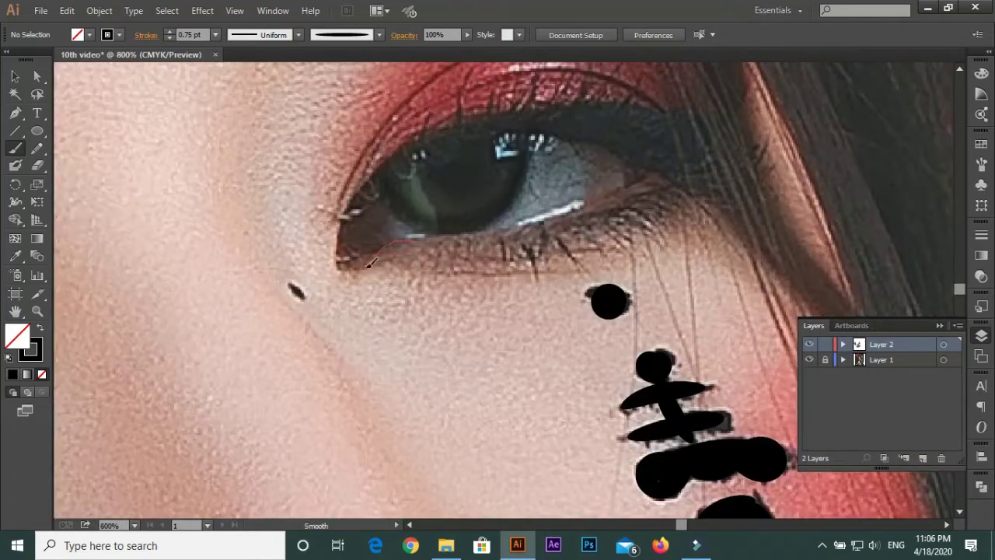
# Redraw the right eye's upper and lower eyelid lines at 0.5 pt stroke weight
pyautogui.moveTo(704, 177); pyautogui.dragTo(700, 176)
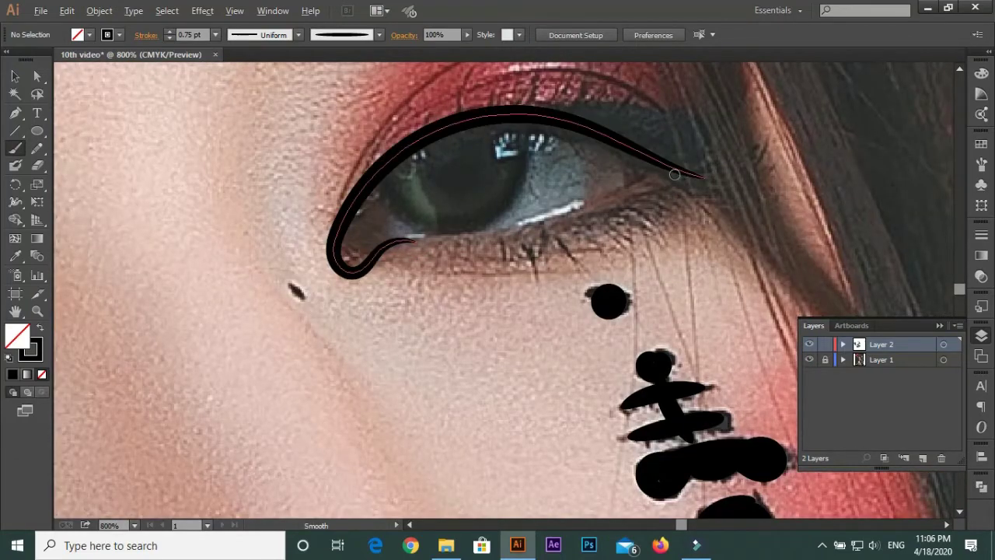
pyautogui.hotkey('ctrl', 'z')
pyautogui.scroll(-3, 455, 241)
pyautogui.scroll(2, 455, 241)
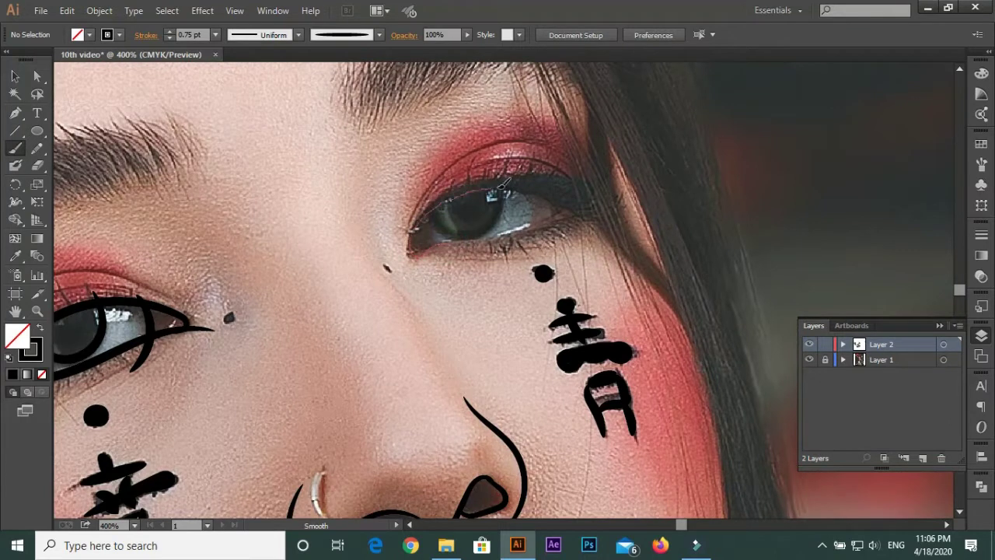
pyautogui.click(215, 35)
pyautogui.click(218, 76)
pyautogui.moveTo(538, 187); pyautogui.dragTo(614, 205)
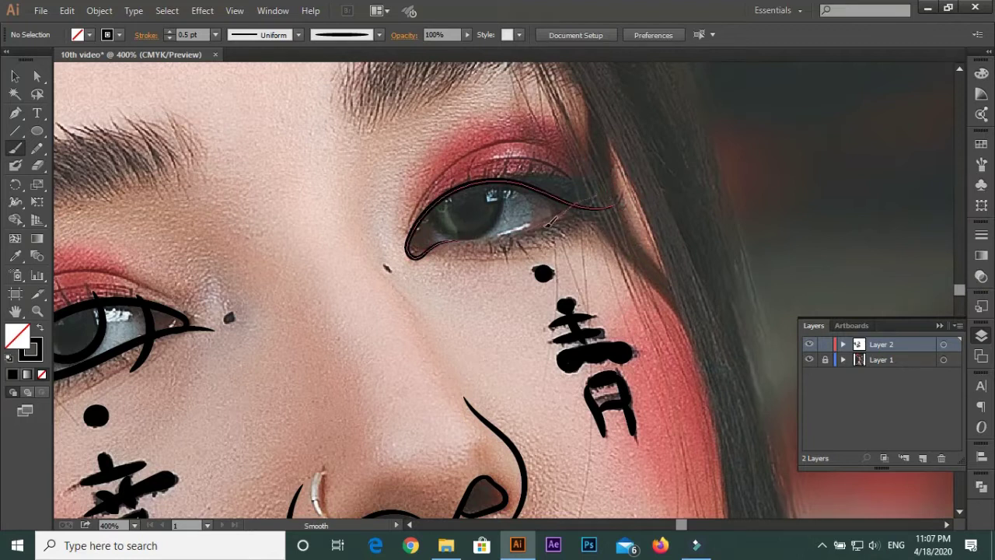
pyautogui.moveTo(450, 241); pyautogui.dragTo(416, 254)
# Finish the right eye's lower lid and add two thin arcs along its eyelid crease
pyautogui.hotkey('ctrl', '+')
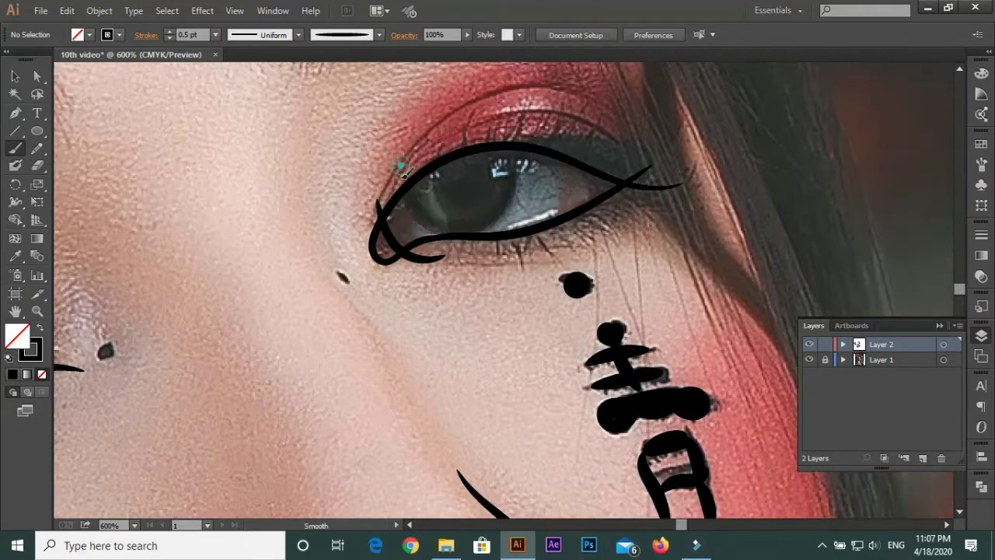
pyautogui.moveTo(502, 220); pyautogui.dragTo(506, 214)
pyautogui.hotkey('ctrl', '-')
pyautogui.hotkey('ctrl', '-')
pyautogui.hotkey('ctrl', '-')
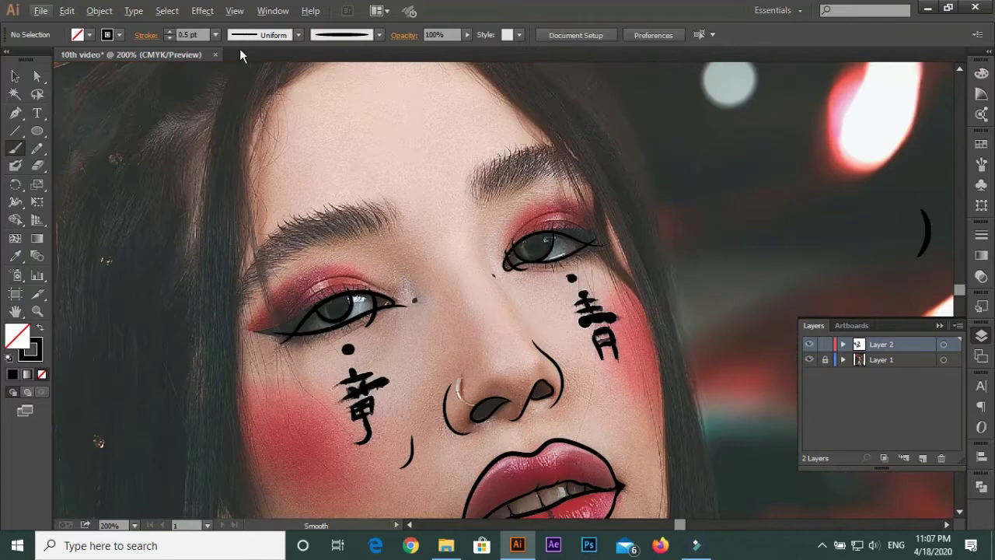
pyautogui.scroll(1, 342, 303)
pyautogui.scroll(1, 342, 303)
pyautogui.moveTo(250, 291); pyautogui.dragTo(366, 248)
pyautogui.moveTo(688, 162)
pyautogui.mouseDown()
pyautogui.moveTo(369, 255)
pyautogui.moveTo(520, 233)
pyautogui.mouseUp()
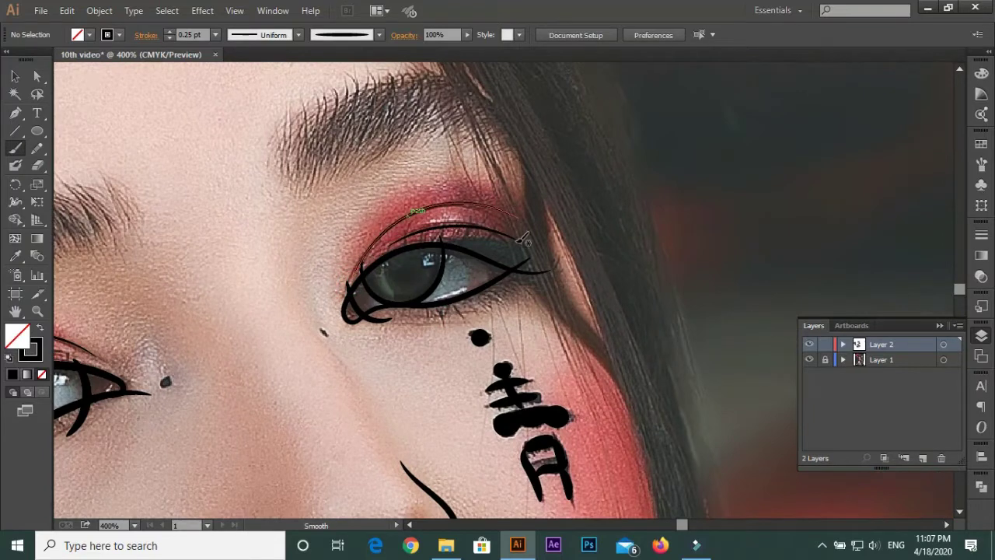
pyautogui.moveTo(242, 411); pyautogui.dragTo(246, 352)
# Expand the selected eyeliner brush strokes into filled shapes via Object > Expand
pyautogui.scroll(-3, 246, 351)
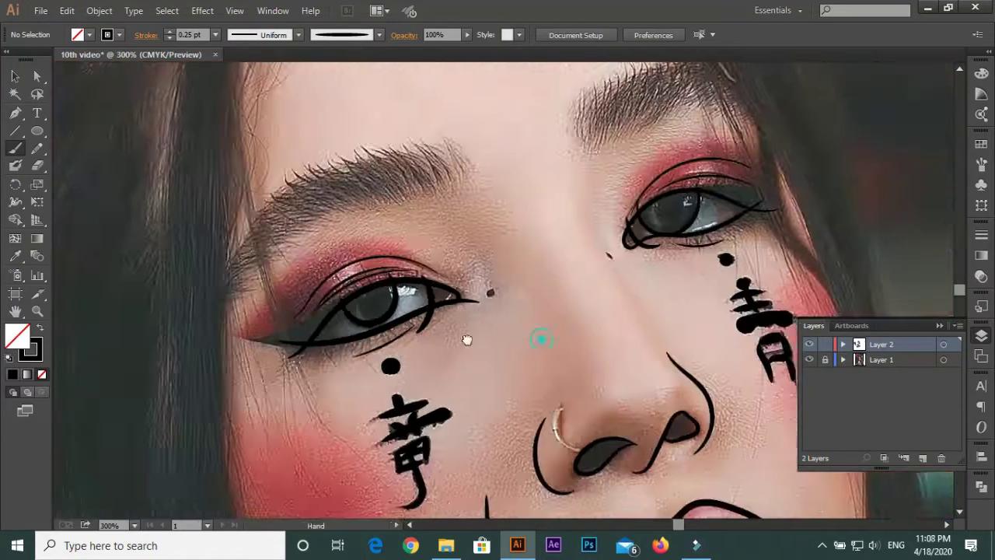
pyautogui.press('v')
pyautogui.click(531, 226)
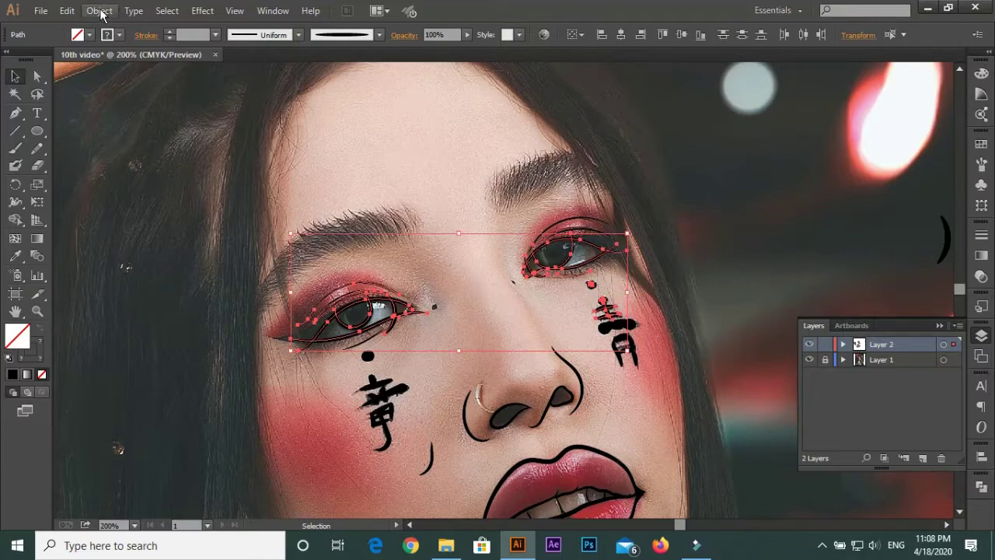
pyautogui.click(99, 10)
pyautogui.click(124, 195)
pyautogui.hotkey('ctrl', 'shift', 'F9')
pyautogui.hotkey('ctrl', 'shift', 'a')
# Inspect the expanded eye shapes' outer corners with the Direct Selection tool
pyautogui.click(37, 76)
pyautogui.scroll(5, 398, 290)
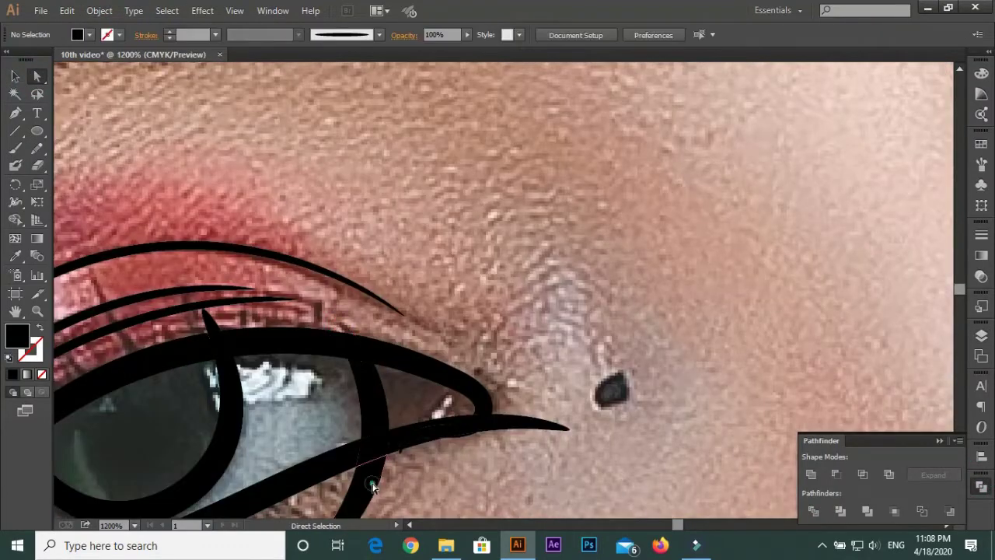
pyautogui.moveTo(422, 470); pyautogui.dragTo(677, 319)
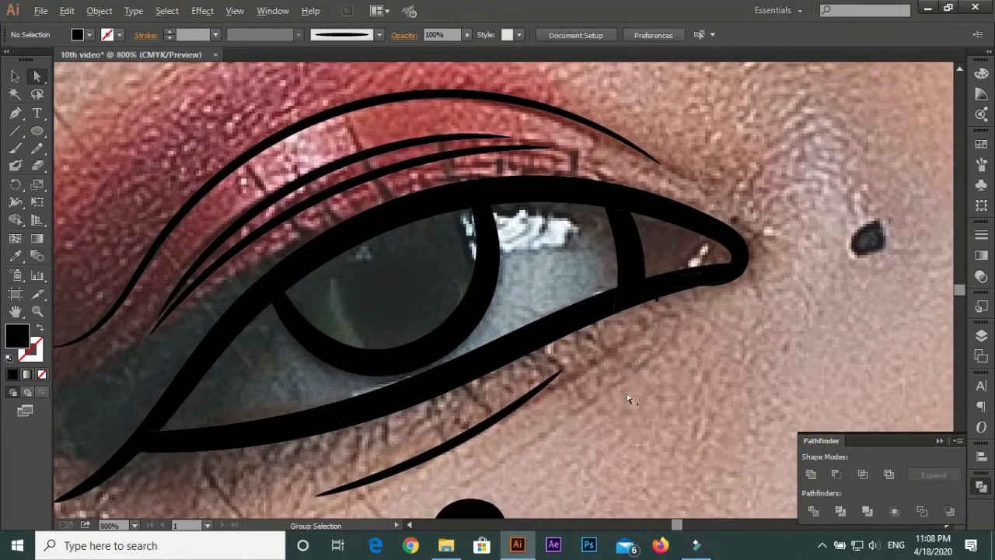
pyautogui.scroll(-2, 509, 158)
pyautogui.click(509, 158)
pyautogui.hotkey('ctrl', 'shift', 'a')
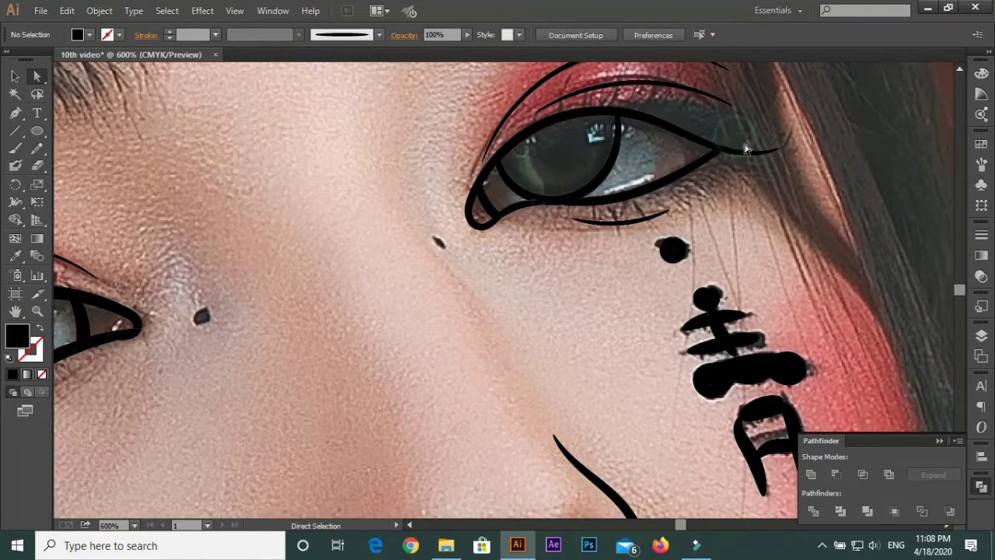
pyautogui.scroll(-2, 499, 329)
pyautogui.press('n')
pyautogui.scroll(2, 384, 210)
# Draw closed Pencil shapes for both irises so they fill solid black
pyautogui.moveTo(387, 142); pyautogui.dragTo(380, 207)
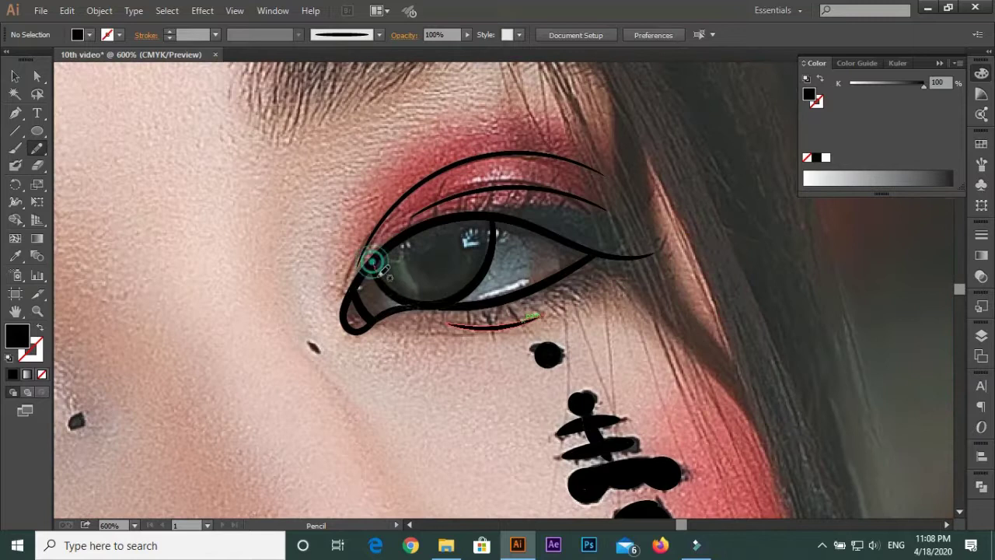
pyautogui.moveTo(373, 260); pyautogui.dragTo(492, 265)
pyautogui.moveTo(459, 216); pyautogui.dragTo(459, 217)
pyautogui.scroll(-2, 176, 399)
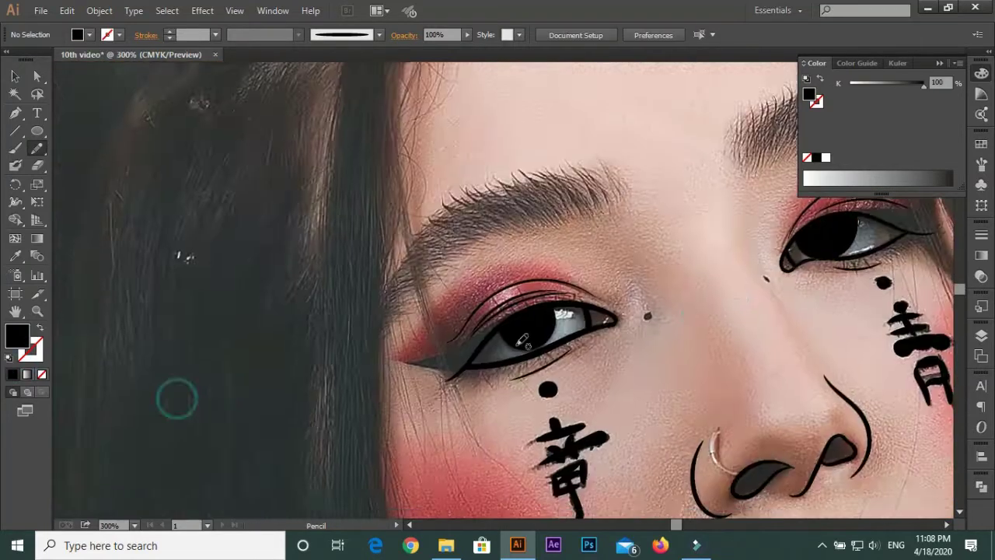
pyautogui.scroll(2, 544, 288)
pyautogui.moveTo(582, 276); pyautogui.dragTo(548, 284)
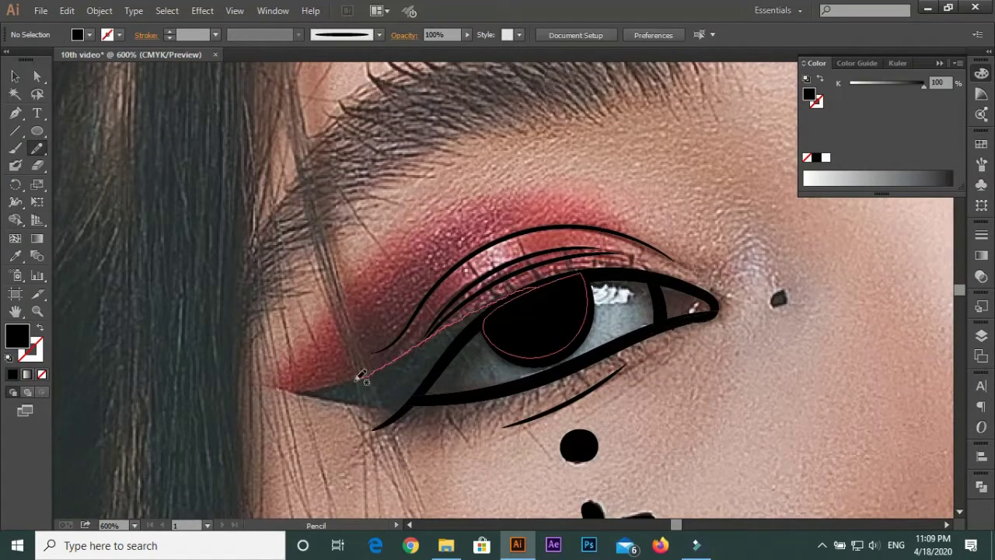
pyautogui.moveTo(480, 330); pyautogui.dragTo(479, 331)
pyautogui.scroll(-2, 673, 399)
pyautogui.scroll(3, 673, 399)
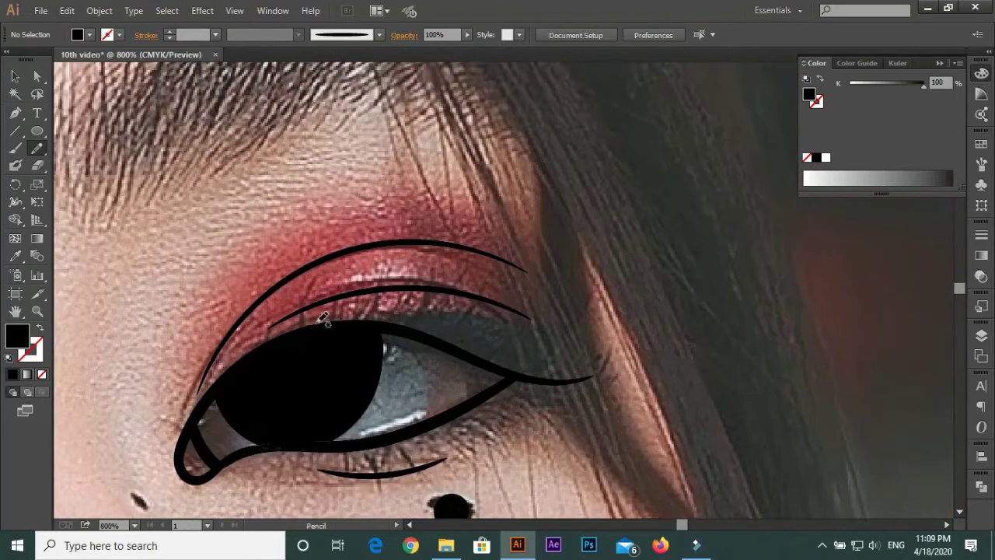
# Draw a black-filled eyeliner shape under the upper lid and a wing at the outer corner
pyautogui.moveTo(597, 302); pyautogui.dragTo(597, 301)
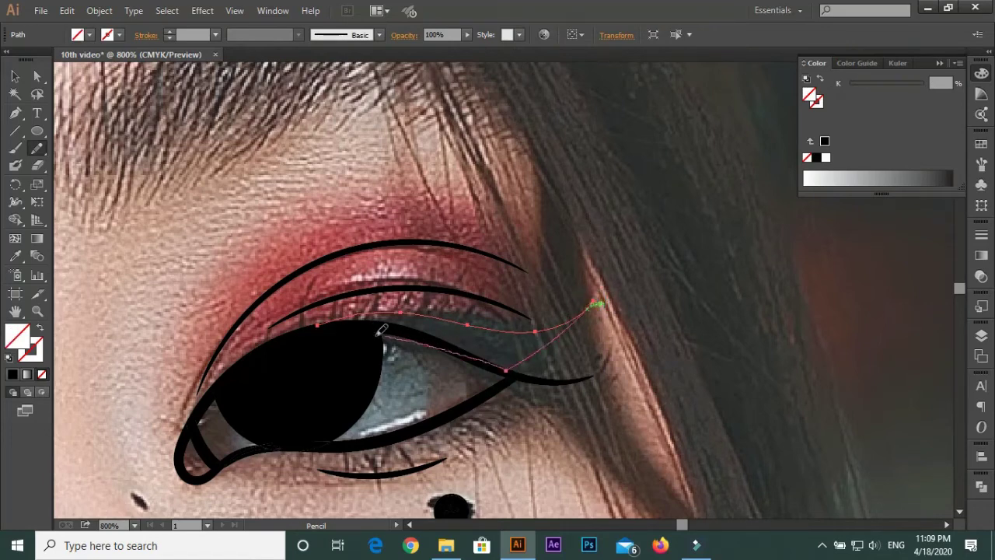
pyautogui.moveTo(334, 347); pyautogui.dragTo(325, 340)
pyautogui.scroll(-3, 288, 228)
pyautogui.scroll(2, 498, 311)
pyautogui.scroll(1, 497, 311)
pyautogui.moveTo(476, 332)
pyautogui.mouseDown()
pyautogui.moveTo(535, 316)
pyautogui.moveTo(477, 332)
pyautogui.mouseUp()
pyautogui.scroll(-3, 477, 332)
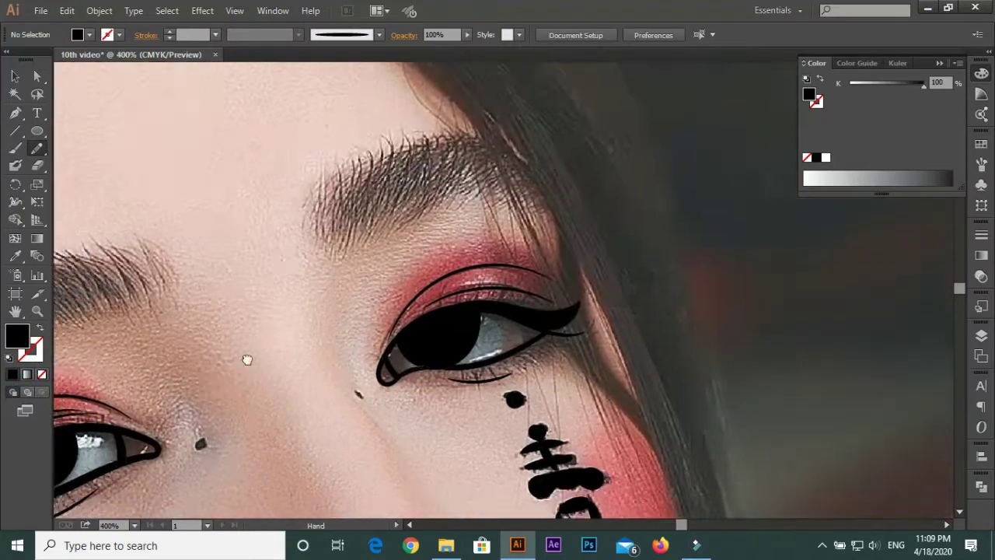
pyautogui.scroll(2, 466, 233)
# Paint a first thin eyelash stroke near the eye with fill and stroke swapped
pyautogui.press('b')
pyautogui.hotkey('shift', 'x')
pyautogui.moveTo(465, 100); pyautogui.dragTo(467, 144)
# Paint upper and lower lash strokes on the first eye, undoing one overly long stroke
pyautogui.scroll(1, 319, 342)
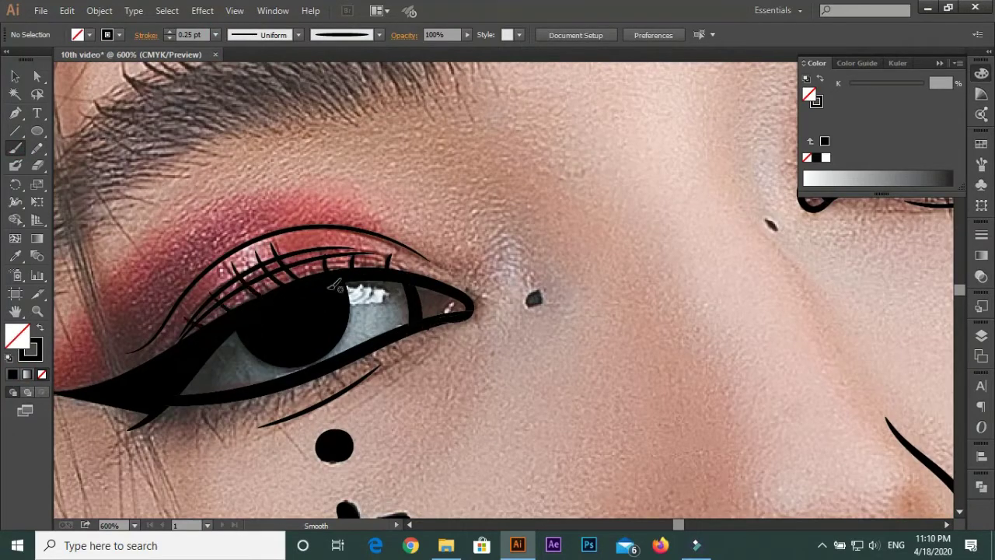
pyautogui.scroll(-2, 334, 286)
pyautogui.scroll(-1, 231, 259)
pyautogui.moveTo(249, 264)
pyautogui.mouseDown()
pyautogui.moveTo(248, 307)
pyautogui.moveTo(276, 311)
pyautogui.mouseUp()
pyautogui.moveTo(281, 260); pyautogui.dragTo(289, 309)
pyautogui.hotkey('ctrl', 'z')
pyautogui.moveTo(403, 235); pyautogui.dragTo(411, 266)
pyautogui.moveTo(377, 238); pyautogui.dragTo(389, 278)
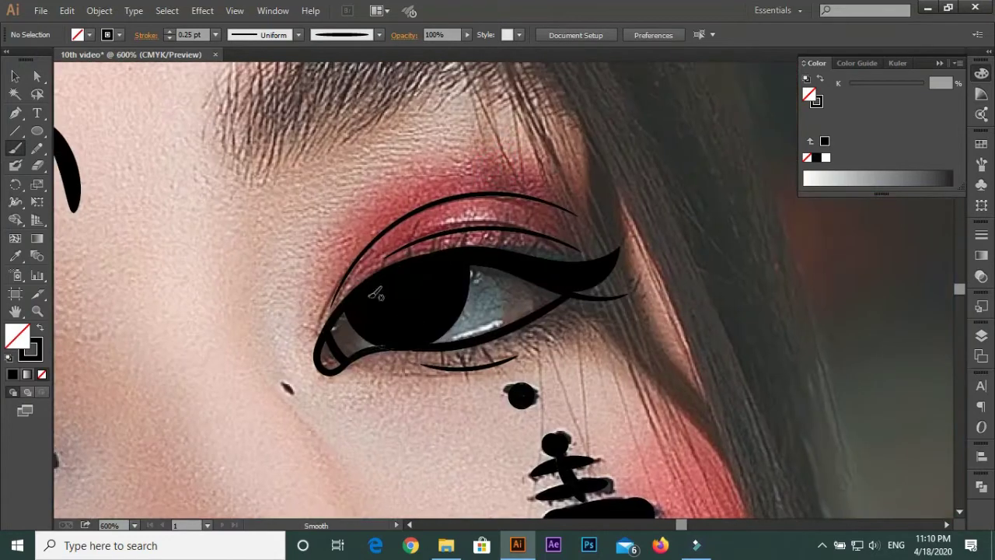
pyautogui.moveTo(542, 262)
pyautogui.mouseDown()
pyautogui.moveTo(554, 239)
pyautogui.moveTo(578, 238)
pyautogui.mouseUp()
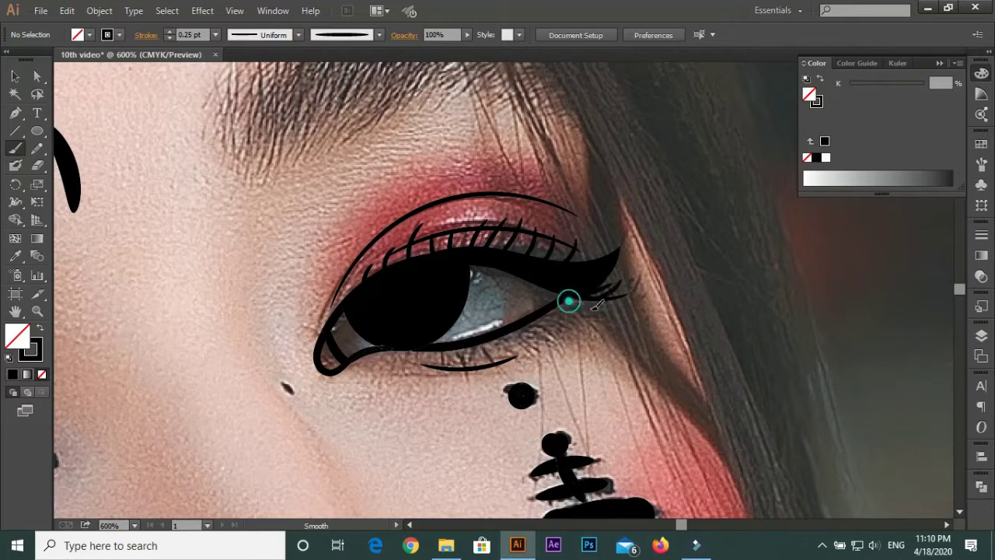
# Paint lower lashes under the other eye from the outer to the inner corner
pyautogui.moveTo(535, 331)
pyautogui.mouseDown()
pyautogui.moveTo(558, 355)
pyautogui.moveTo(516, 375)
pyautogui.mouseUp()
pyautogui.moveTo(483, 354)
pyautogui.mouseDown()
pyautogui.moveTo(489, 381)
pyautogui.moveTo(467, 388)
pyautogui.mouseUp()
pyautogui.moveTo(440, 361)
pyautogui.mouseDown()
pyautogui.moveTo(444, 393)
pyautogui.moveTo(400, 378)
pyautogui.mouseUp()
pyautogui.moveTo(390, 356); pyautogui.dragTo(387, 374)
pyautogui.scroll(-5, 415, 312)
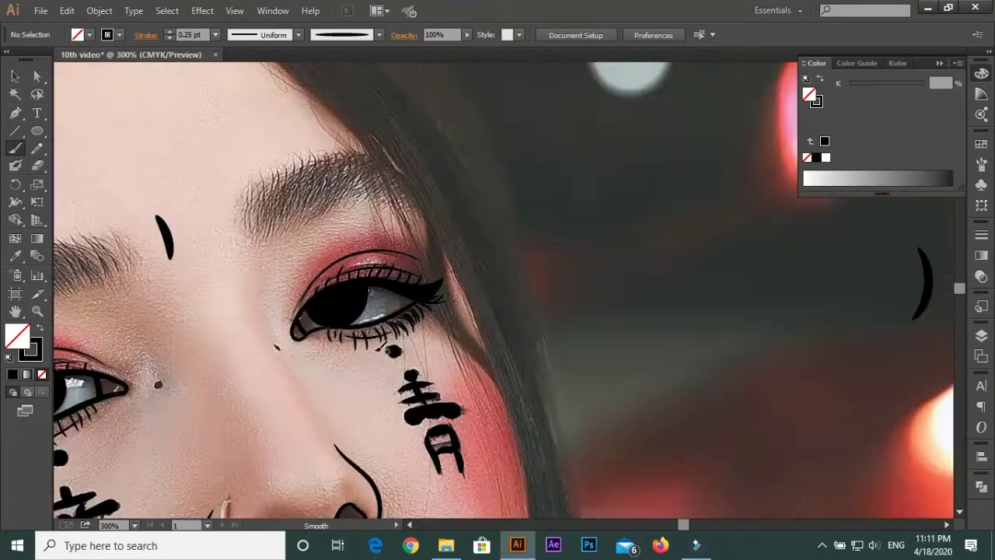
pyautogui.scroll(-3, 350, 233)
pyautogui.scroll(-3, 350, 233)
pyautogui.scroll(2, 289, 111)
# Draw a small black-filled ellipse dot on the chin and copy shrinking dots down from the lower lip
pyautogui.press('l')
pyautogui.scroll(3, 346, 233)
pyautogui.moveTo(300, 215)
pyautogui.mouseDown()
pyautogui.moveTo(327, 242)
pyautogui.moveTo(347, 332)
pyautogui.moveTo(376, 296)
pyautogui.moveTo(371, 272)
pyautogui.mouseUp()
pyautogui.click(40, 328)
pyautogui.click(15, 75)
pyautogui.scroll(2, 355, 329)
pyautogui.scroll(-2, 365, 307)
pyautogui.scroll(-2, 382, 349)
pyautogui.moveTo(371, 272); pyautogui.dragTo(407, 363)
pyautogui.scroll(-6, 511, 303)
pyautogui.scroll(2, 511, 304)
# Paint a stroke on the lower lip with a different Paintbrush brush
pyautogui.click(16, 147)
pyautogui.click(378, 34)
pyautogui.click(311, 125)
pyautogui.scroll(2, 422, 300)
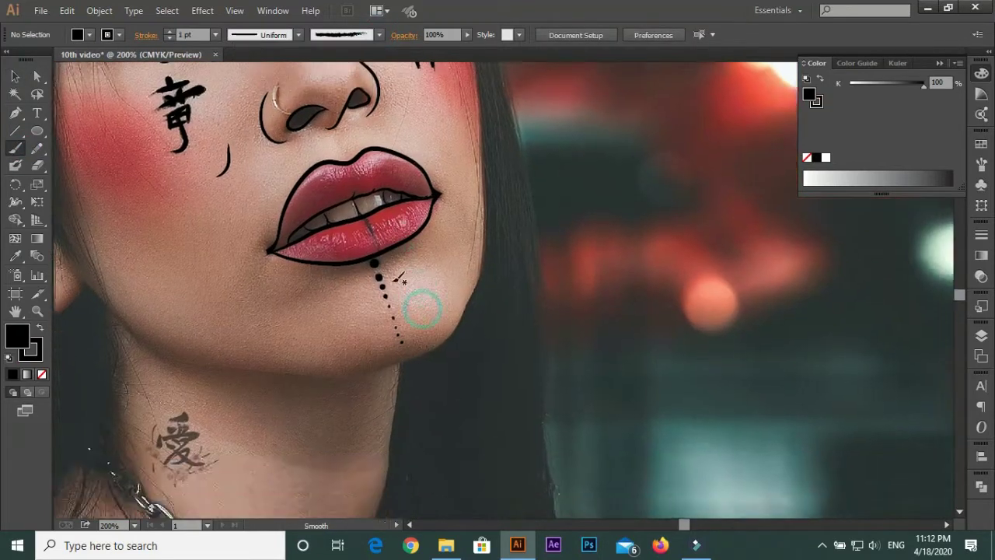
pyautogui.scroll(2, 370, 212)
pyautogui.moveTo(346, 159); pyautogui.dragTo(370, 212)
pyautogui.scroll(-3, 411, 262)
pyautogui.scroll(-2, 411, 262)
pyautogui.scroll(-2, 506, 282)
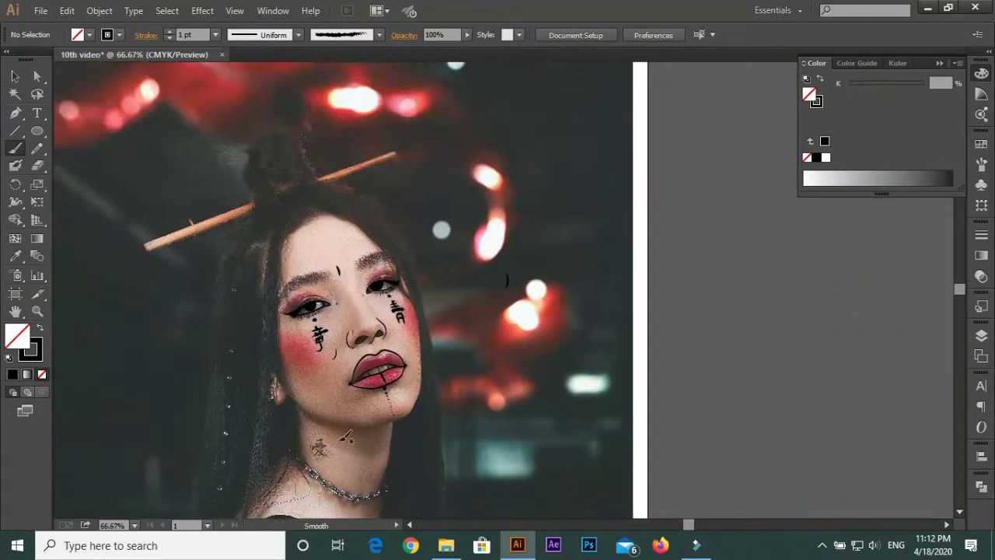
pyautogui.scroll(5, 434, 305)
# Pick a tapered Paintbrush brush and try test strokes over the tattoo, undoing them
pyautogui.scroll(2, 433, 305)
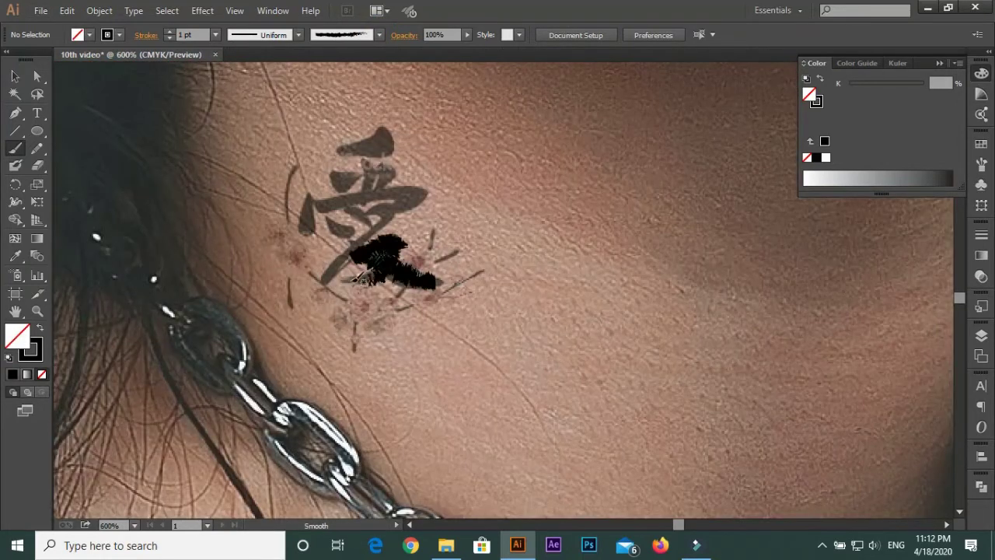
pyautogui.click(14, 147)
pyautogui.click(378, 34)
pyautogui.click(322, 124)
pyautogui.moveTo(524, 177); pyautogui.dragTo(486, 101)
pyautogui.click(216, 34)
pyautogui.hotkey('ctrl', 'z')
pyautogui.moveTo(374, 257); pyautogui.dragTo(424, 285)
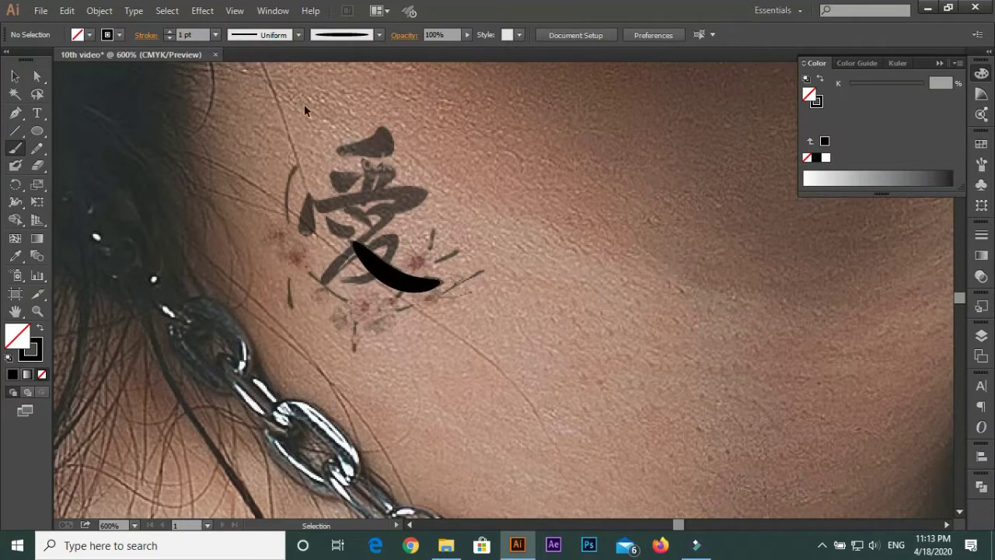
pyautogui.hotkey('ctrl', 'z')
# Set the stroke weight to 0.5 pt and repaint the tattoo's bottom stroke thicker
pyautogui.click(216, 34)
pyautogui.click(218, 60)
pyautogui.click(215, 34)
pyautogui.click(225, 69)
pyautogui.hotkey('ctrl', 'z')
pyautogui.moveTo(354, 247); pyautogui.dragTo(439, 285)
# Paint the character's curving and left diagonal strokes, plus small strokes to its right
pyautogui.moveTo(372, 237); pyautogui.dragTo(332, 276)
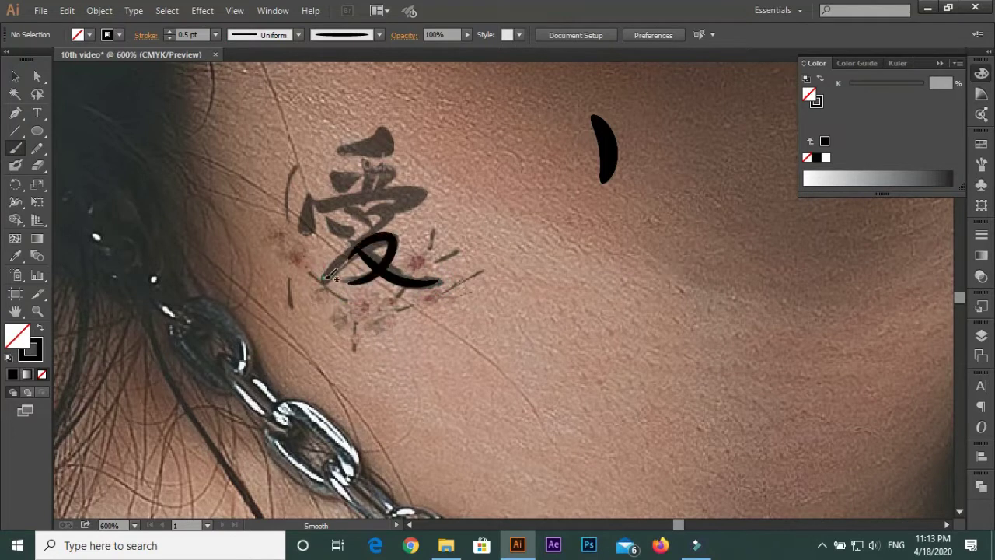
pyautogui.moveTo(381, 204); pyautogui.dragTo(328, 277)
pyautogui.moveTo(395, 207); pyautogui.dragTo(325, 277)
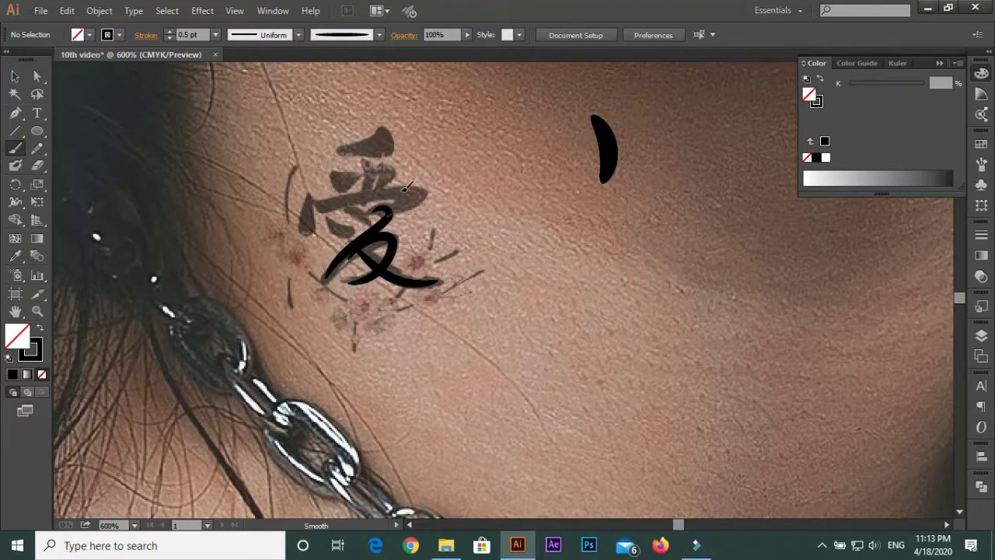
pyautogui.hotkey('ctrl', '=')
pyautogui.moveTo(316, 200); pyautogui.dragTo(282, 227)
pyautogui.moveTo(443, 227); pyautogui.dragTo(440, 275)
pyautogui.moveTo(510, 289); pyautogui.dragTo(454, 312)
pyautogui.hotkey('ctrl', '-')
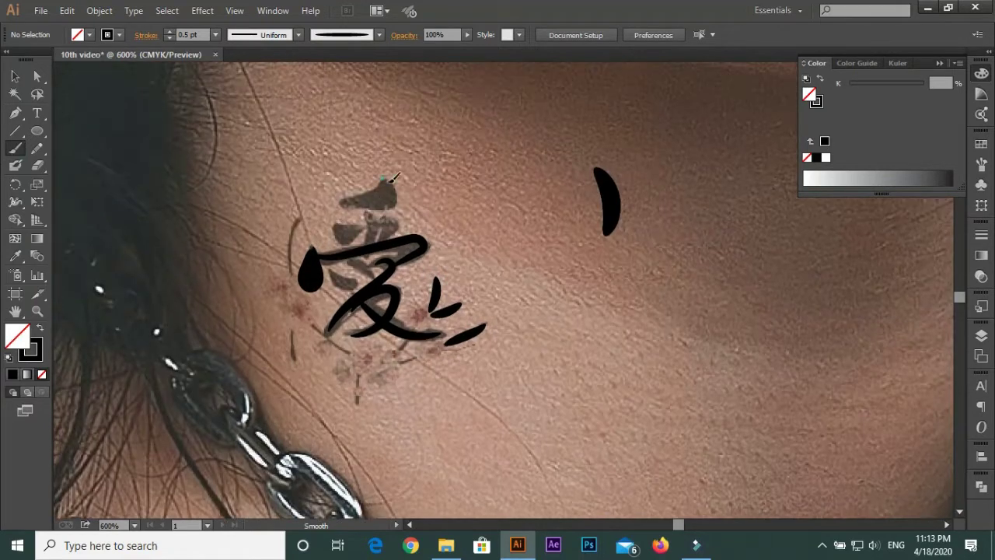
# Paint the character's top and middle strokes
pyautogui.moveTo(385, 182); pyautogui.dragTo(381, 187)
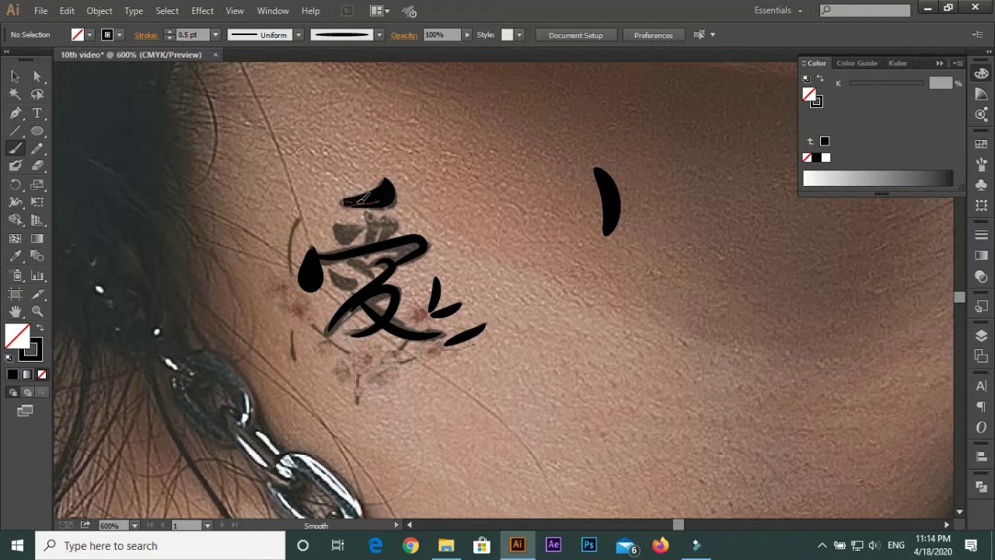
pyautogui.moveTo(345, 237); pyautogui.dragTo(341, 224)
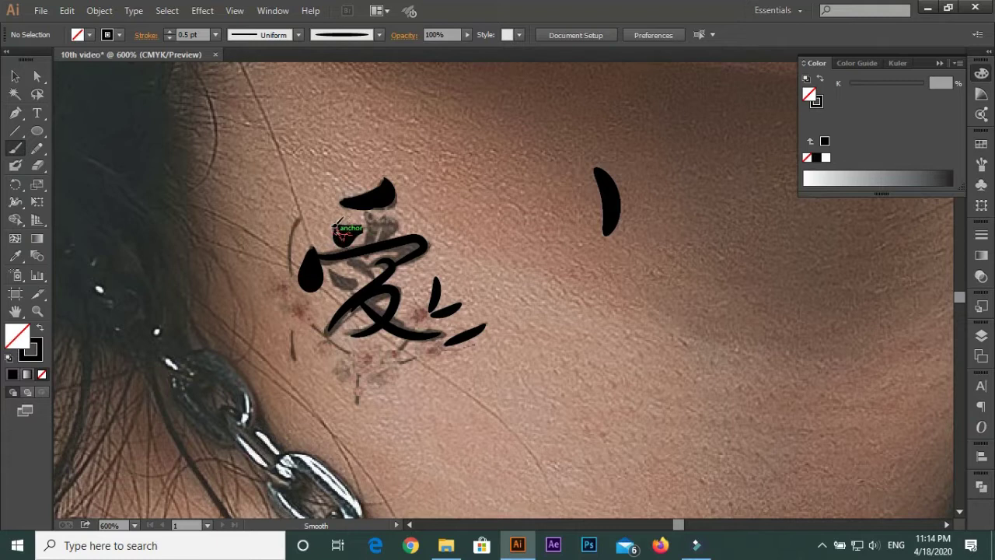
pyautogui.scroll(1, 342, 232)
pyautogui.moveTo(380, 211); pyautogui.dragTo(398, 216)
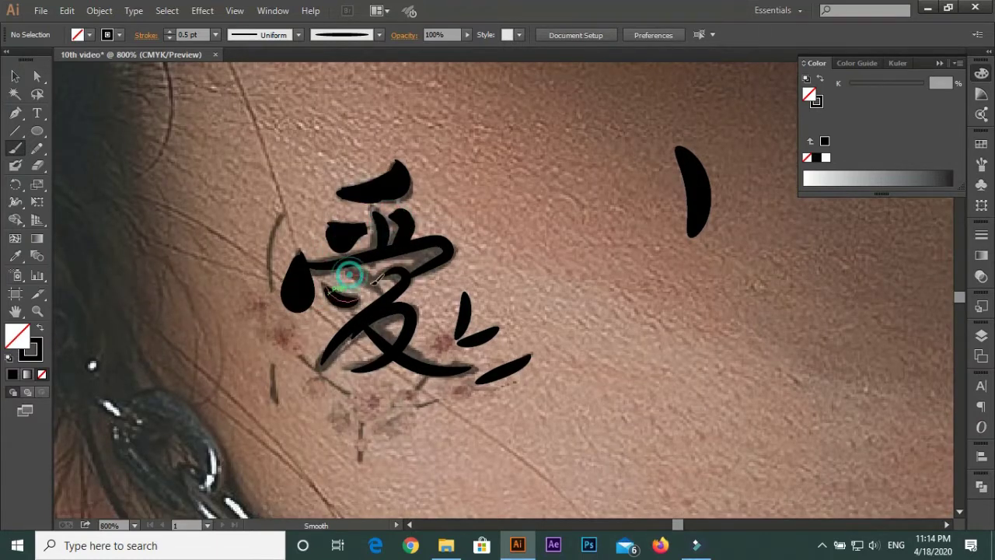
pyautogui.scroll(-1, 342, 284)
pyautogui.scroll(3, 295, 366)
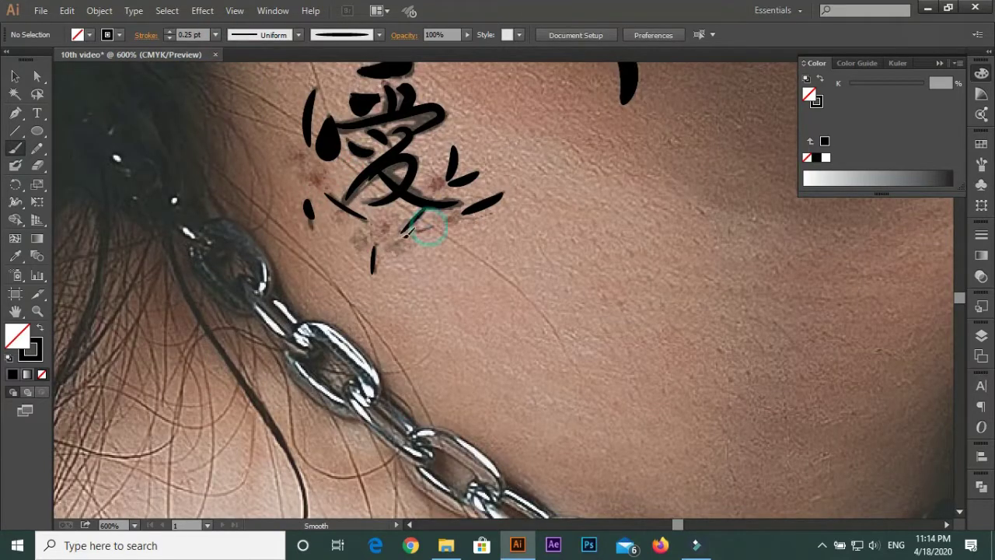
# Switch to a spiky brush and add small leaf marks around the tattoo
pyautogui.click(346, 34)
pyautogui.click(342, 101)
pyautogui.moveTo(427, 227); pyautogui.dragTo(396, 238)
pyautogui.scroll(2, 442, 225)
pyautogui.moveTo(470, 211); pyautogui.dragTo(451, 235)
pyautogui.scroll(-1, 459, 203)
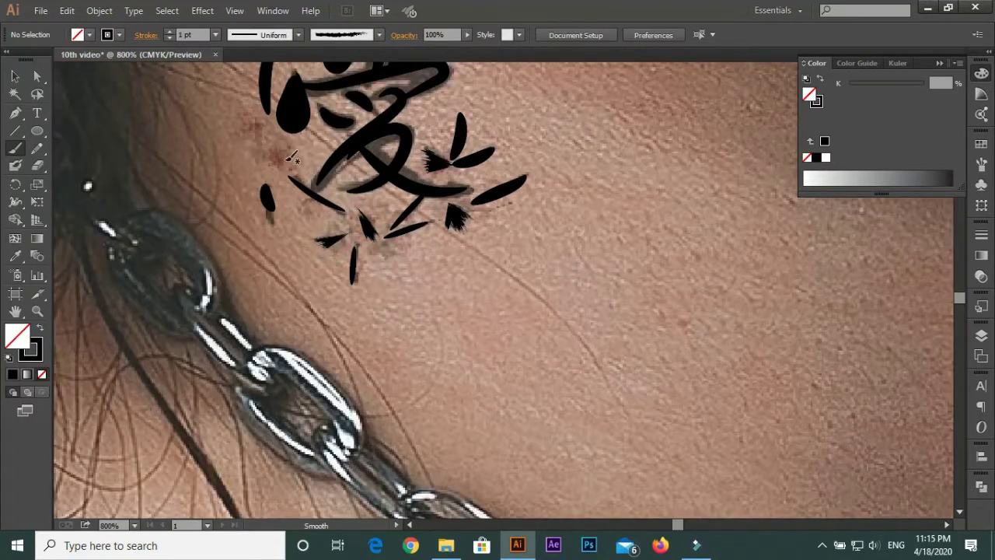
pyautogui.scroll(-3, 443, 237)
# Hide the photo layer to check the line art, select a stray curve, then show the photo again
pyautogui.press('v')
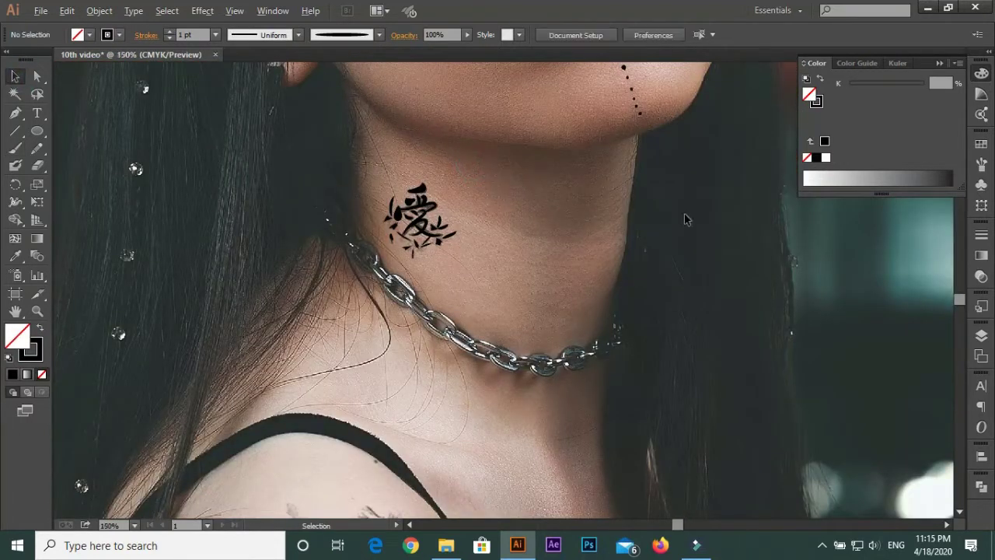
pyautogui.scroll(-2, 685, 219)
pyautogui.click(981, 335)
pyautogui.click(809, 360)
pyautogui.scroll(2, 401, 92)
pyautogui.moveTo(676, 114); pyautogui.dragTo(722, 210)
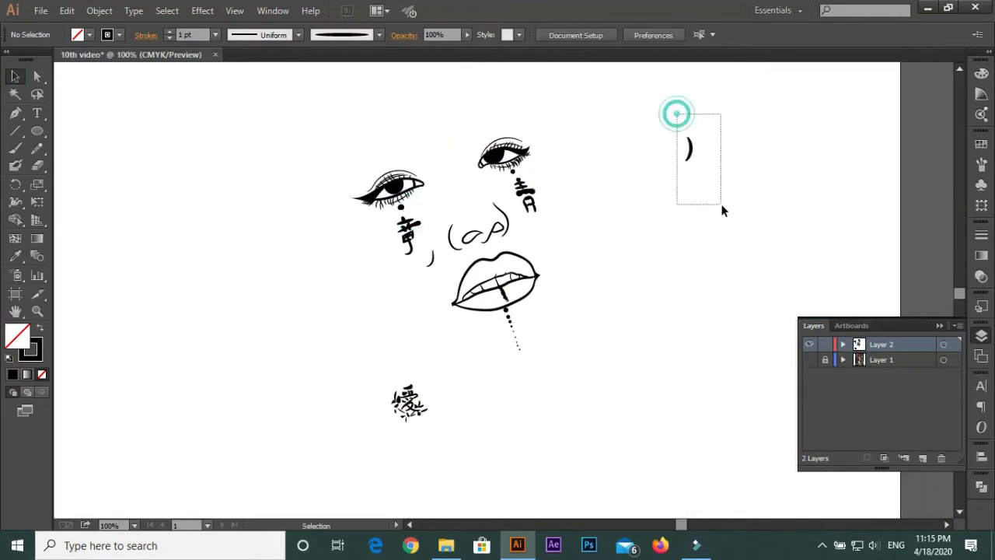
pyautogui.click(809, 359)
# Switch to the Pencil tool and zoom in on the eyebrow
pyautogui.scroll(2, 497, 233)
pyautogui.scroll(2, 497, 233)
pyautogui.press('n')
pyautogui.scroll(1, 527, 214)
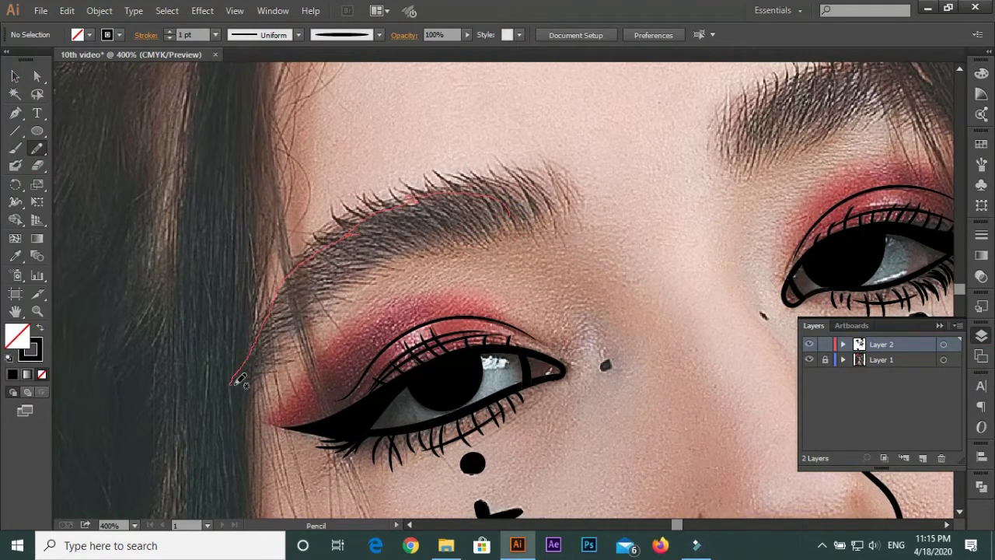
# Trace the left eyebrow outline and paint spiky hair strokes along its top edge
pyautogui.moveTo(509, 227); pyautogui.dragTo(515, 218)
pyautogui.hotkey('shift', 'x')
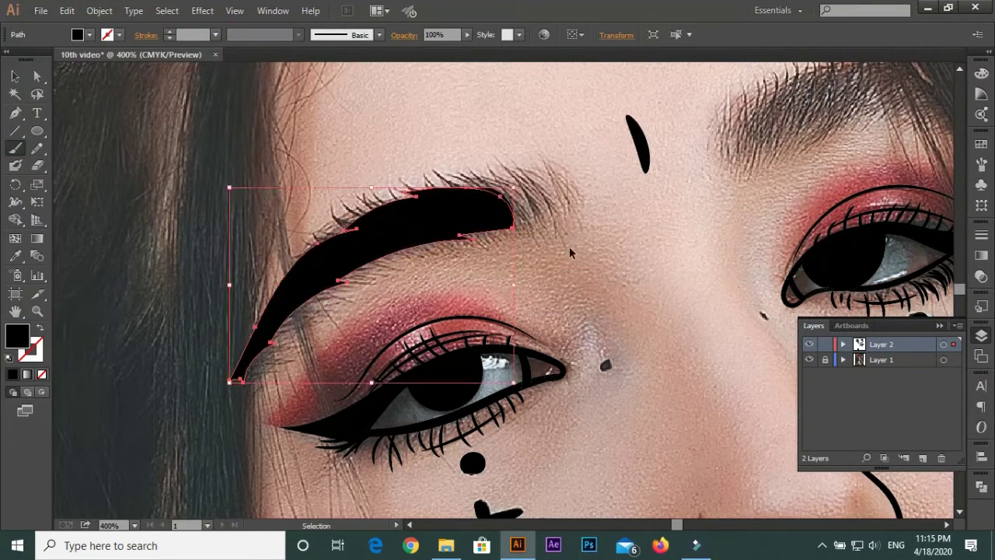
pyautogui.moveTo(542, 167); pyautogui.dragTo(626, 230)
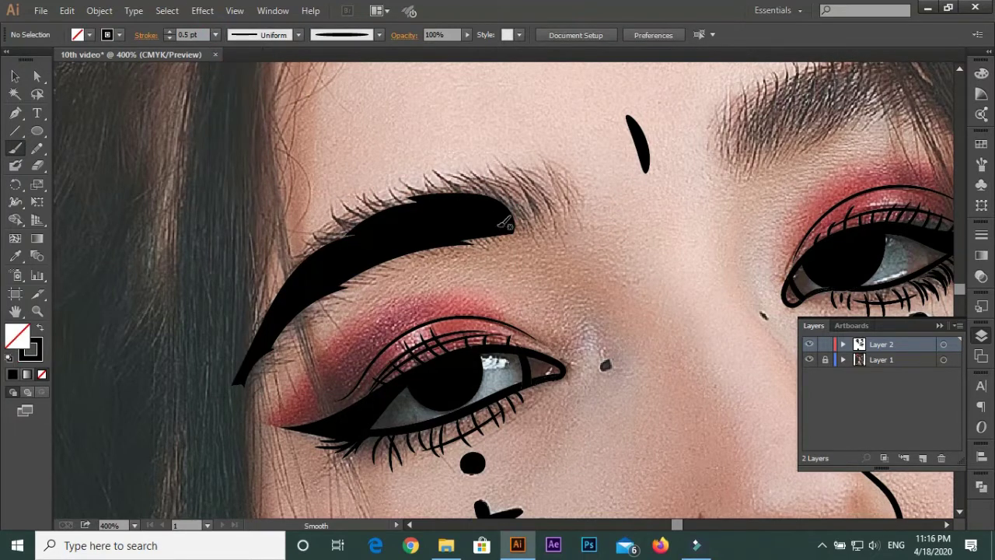
pyautogui.moveTo(475, 215)
pyautogui.mouseDown()
pyautogui.moveTo(391, 224)
pyautogui.moveTo(491, 207)
pyautogui.moveTo(423, 212)
pyautogui.mouseUp()
pyautogui.moveTo(323, 250)
pyautogui.mouseDown()
pyautogui.moveTo(300, 277)
pyautogui.moveTo(342, 302)
pyautogui.mouseUp()
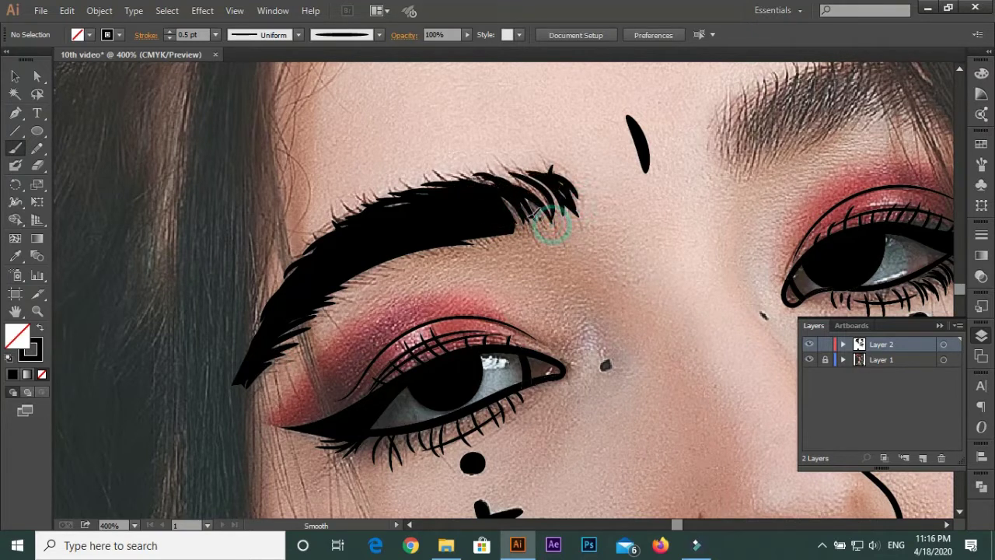
# Fill the left eyebrow's tip black and add more hair strokes along its top
pyautogui.press('v')
pyautogui.click(555, 186)
pyautogui.click(622, 225)
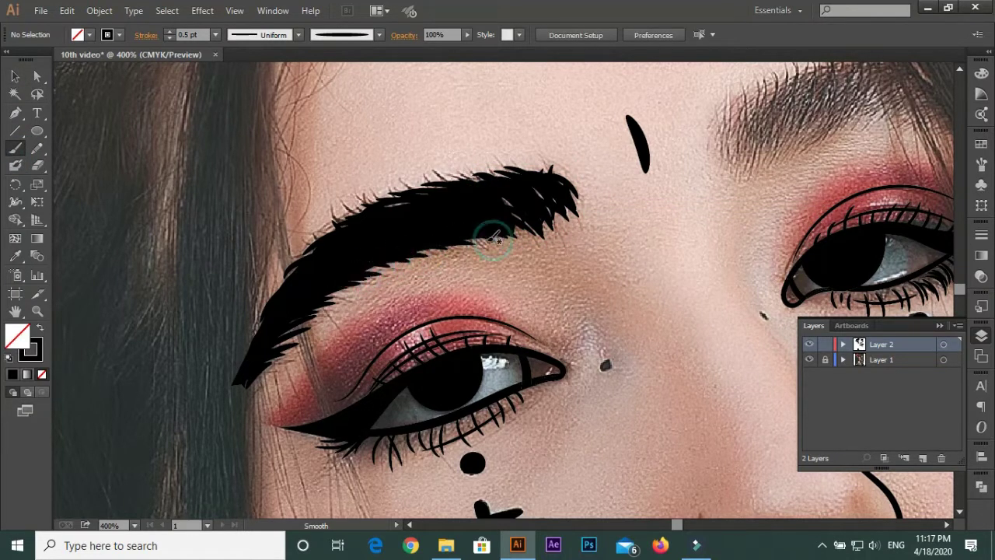
pyautogui.press('alt')
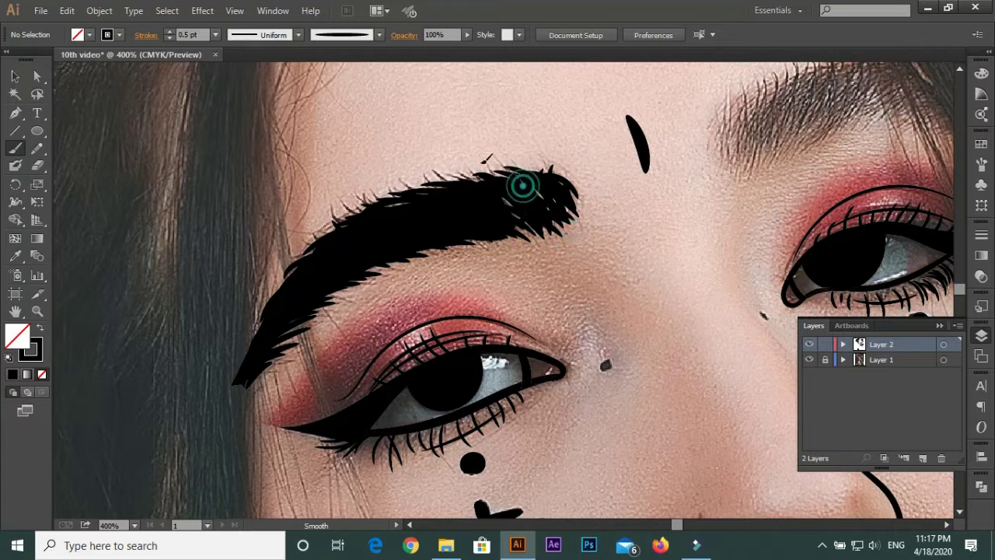
pyautogui.moveTo(566, 191); pyautogui.dragTo(567, 184)
pyautogui.moveTo(434, 174); pyautogui.dragTo(456, 202)
pyautogui.moveTo(380, 182); pyautogui.dragTo(384, 216)
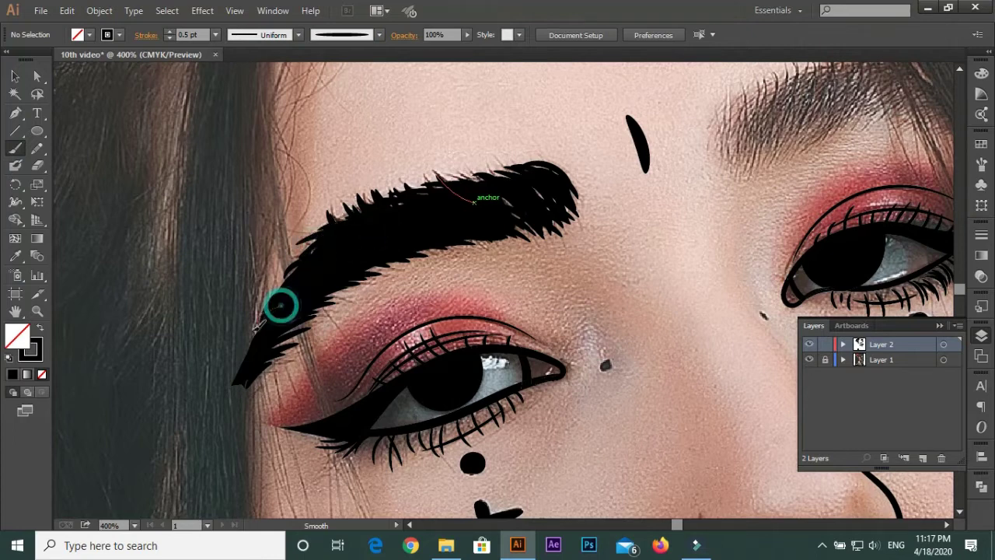
# Begin the right eyebrow with curved hair strokes at its inner end
pyautogui.scroll(-3, 281, 306)
pyautogui.scroll(2, 354, 260)
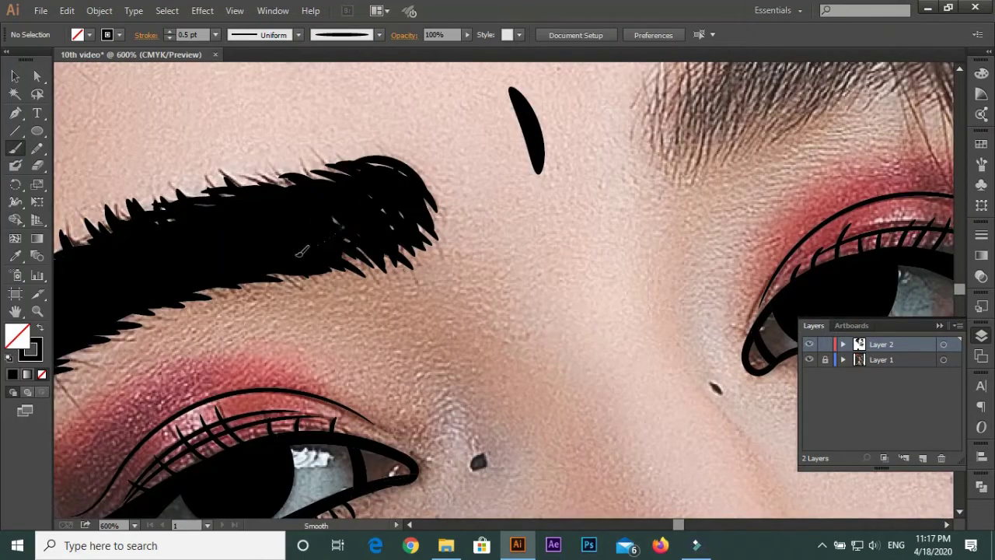
pyautogui.scroll(2, 497, 296)
pyautogui.scroll(-2, 362, 342)
pyautogui.moveTo(348, 289); pyautogui.dragTo(360, 339)
pyautogui.moveTo(394, 278)
pyautogui.mouseDown()
pyautogui.moveTo(380, 321)
pyautogui.moveTo(479, 243)
pyautogui.mouseUp()
# Merge Blob Brush strokes into a solid right eyebrow with spiky strands at its tail
pyautogui.moveTo(478, 282); pyautogui.dragTo(515, 238)
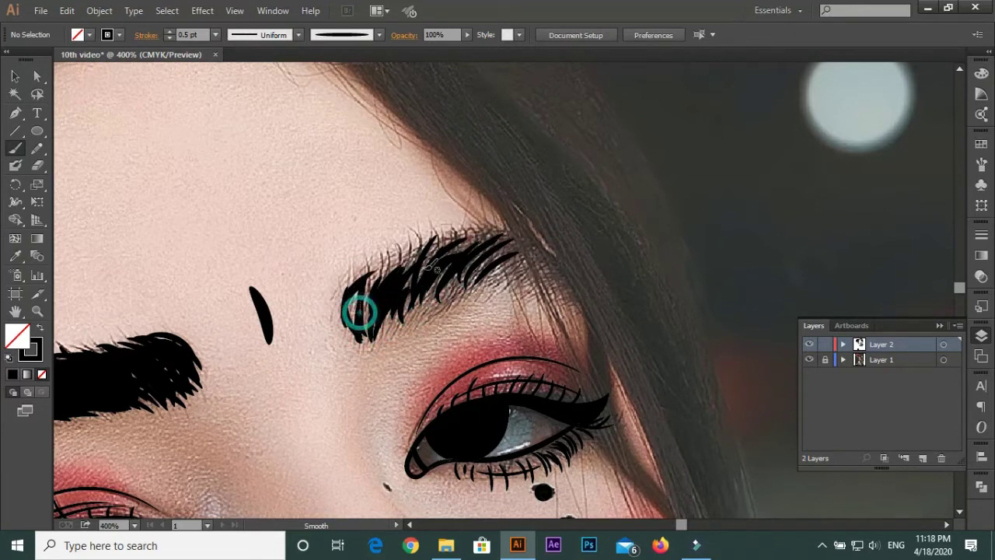
pyautogui.moveTo(358, 313); pyautogui.dragTo(351, 309)
pyautogui.moveTo(458, 300); pyautogui.dragTo(531, 255)
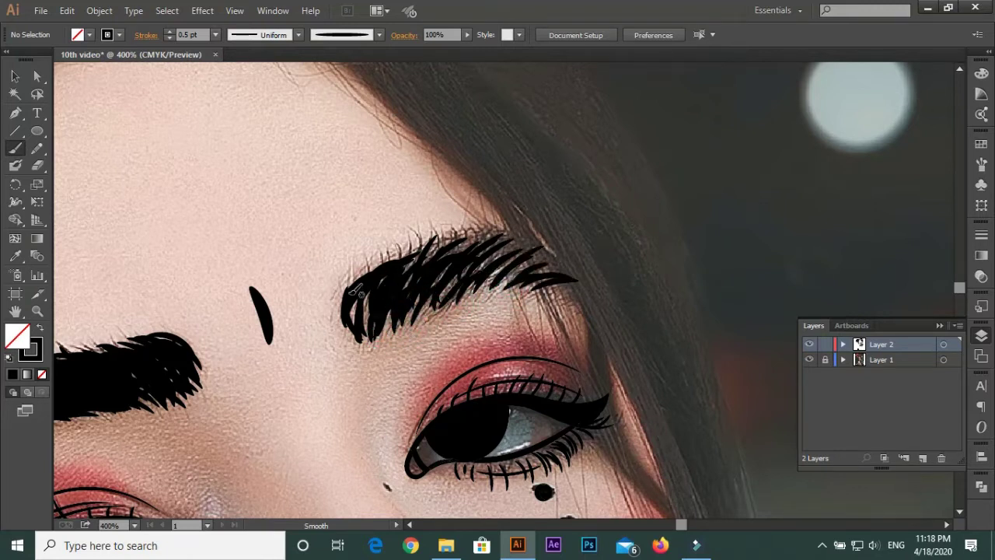
pyautogui.moveTo(316, 237); pyautogui.dragTo(505, 256)
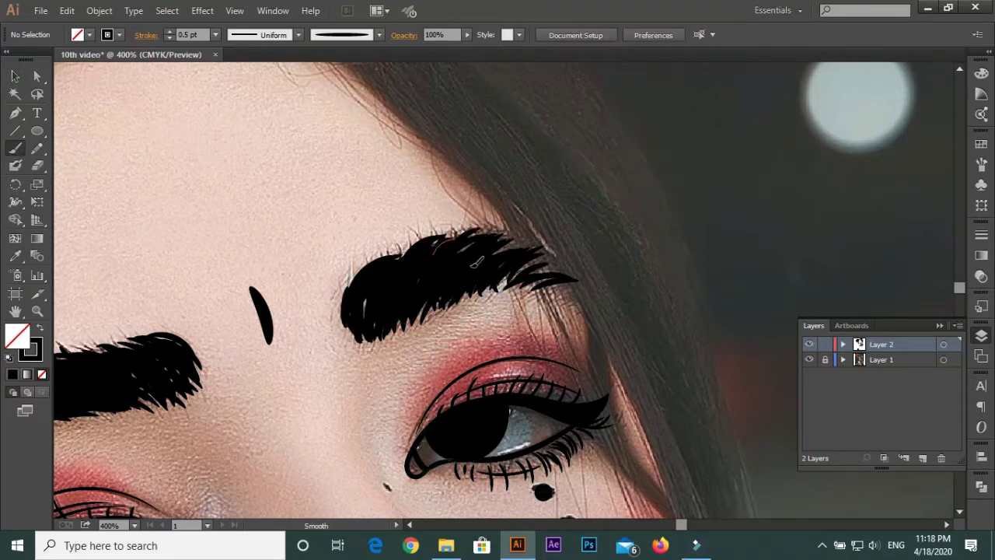
pyautogui.moveTo(490, 287); pyautogui.dragTo(534, 297)
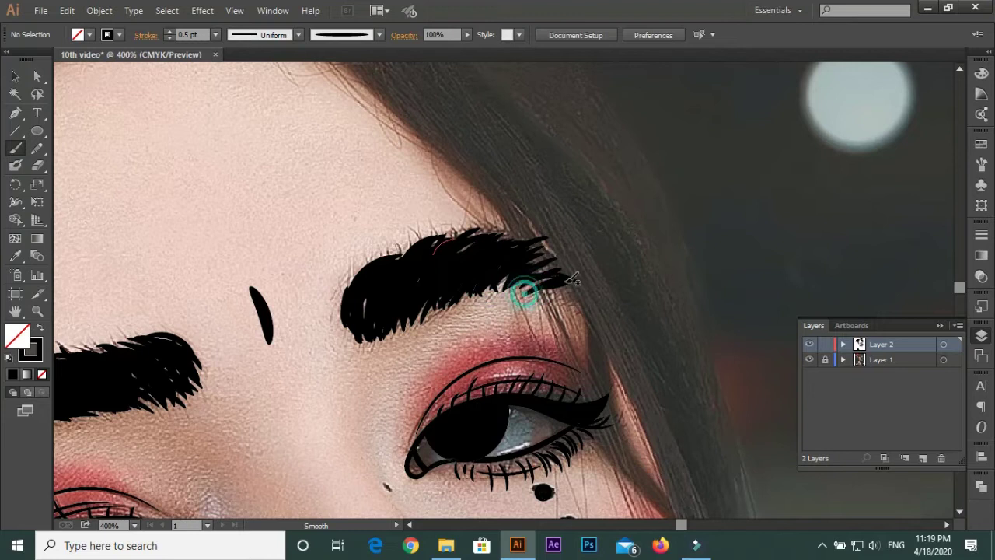
pyautogui.moveTo(431, 309); pyautogui.dragTo(464, 279)
pyautogui.hotkey('ctrl', '0')
# Hide the photo, then paint a small black mole beside the eye with the Blob Brush
pyautogui.click(810, 359)
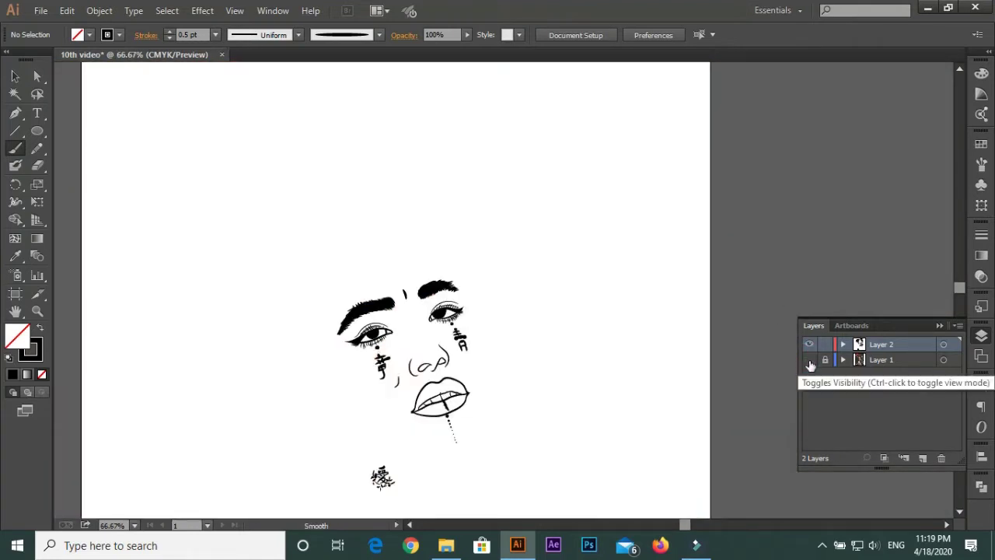
pyautogui.scroll(3, 327, 300)
pyautogui.hotkey('ctrl', '0')
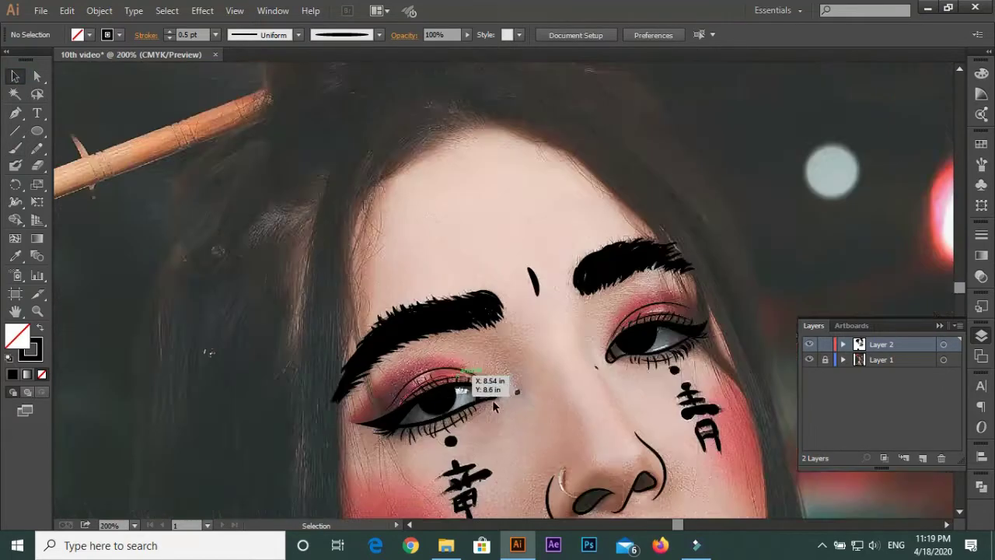
pyautogui.hotkey('shift', 'b')
pyautogui.scroll(3, 497, 220)
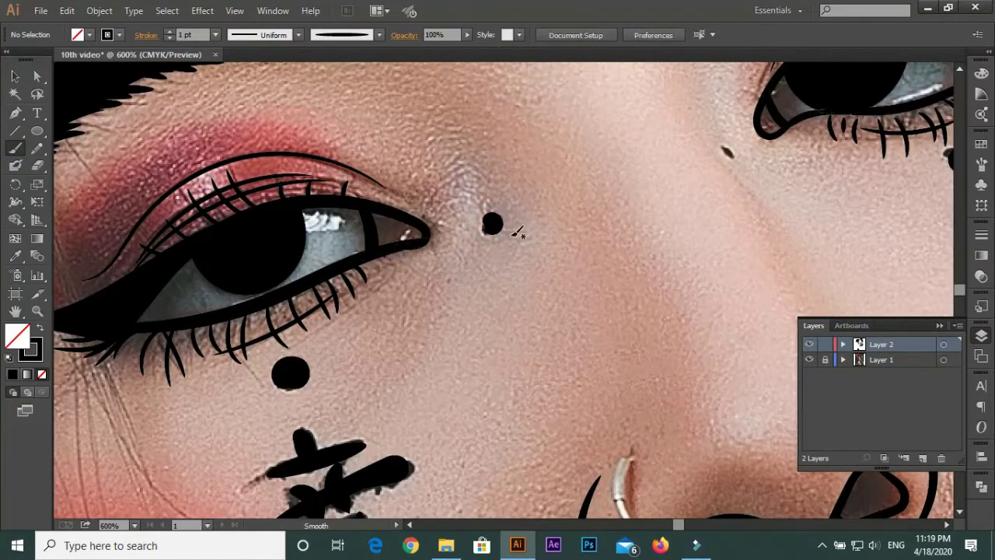
pyautogui.scroll(-2, 516, 232)
pyautogui.scroll(2, 506, 204)
pyautogui.scroll(3, 505, 203)
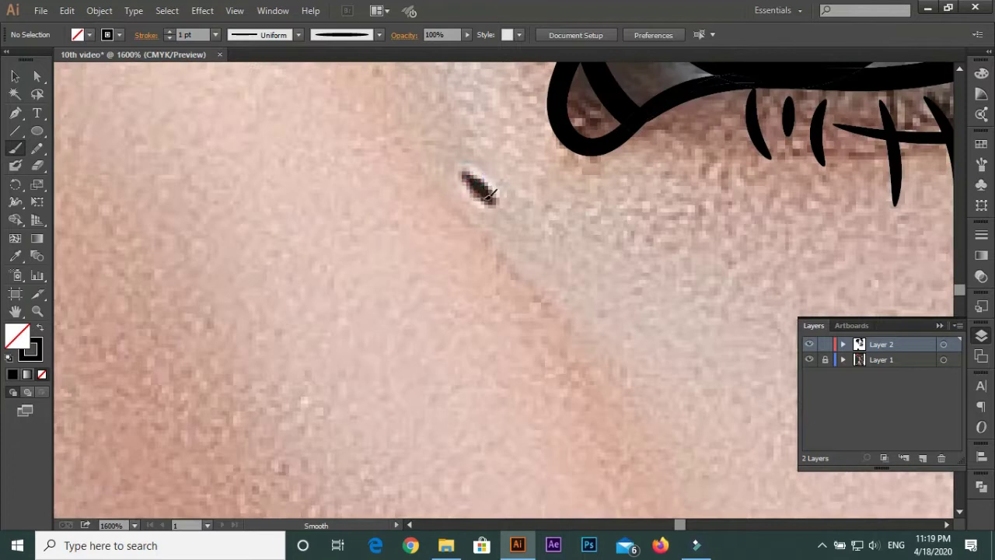
pyautogui.moveTo(465, 195); pyautogui.dragTo(485, 174)
pyautogui.scroll(-7, 497, 198)
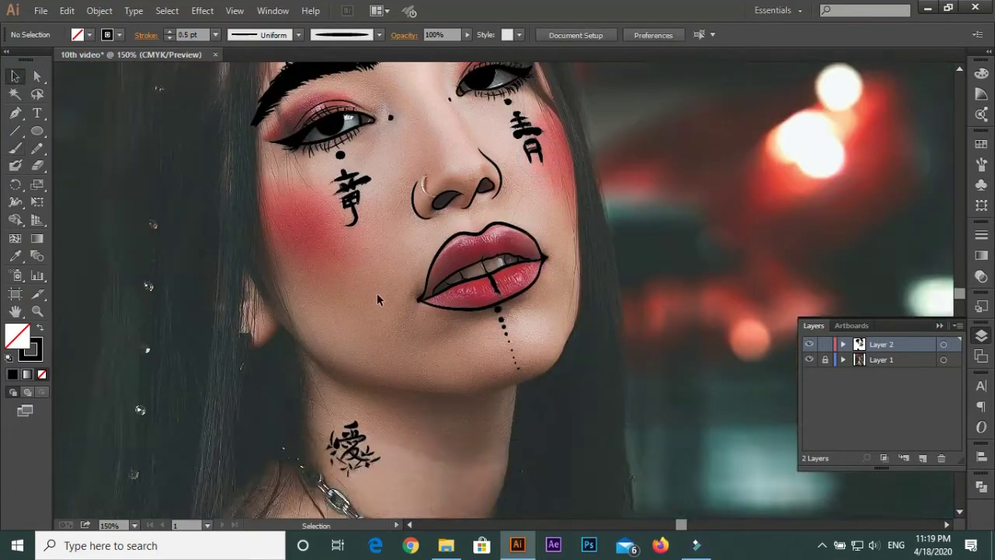
pyautogui.scroll(-2, 370, 311)
# Switch to the Paintbrush at 0.75 pt and draw a curved line along the ear
pyautogui.click(16, 148)
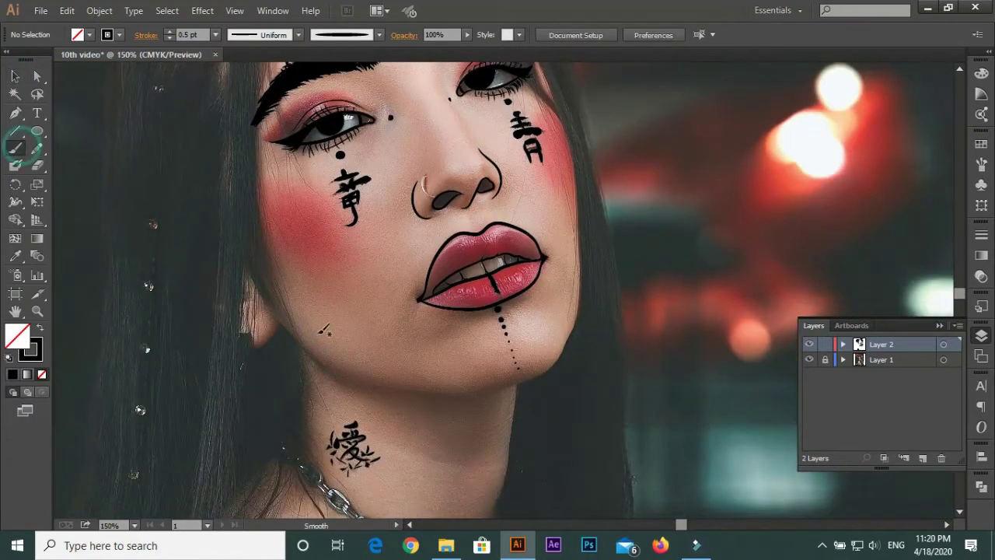
pyautogui.press(']')
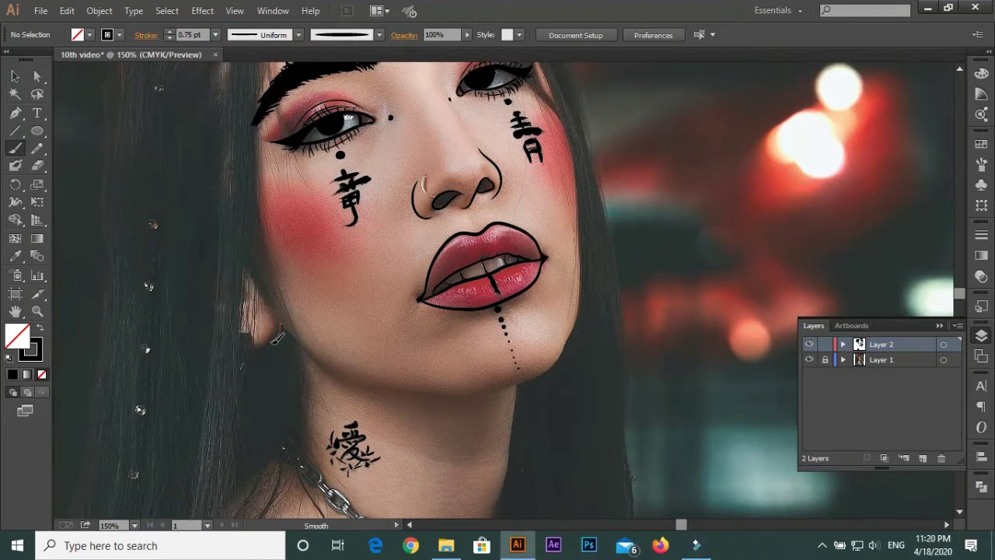
pyautogui.scroll(1, 278, 346)
pyautogui.scroll(-1, 256, 396)
pyautogui.moveTo(221, 338); pyautogui.dragTo(242, 320)
pyautogui.scroll(-2, 243, 320)
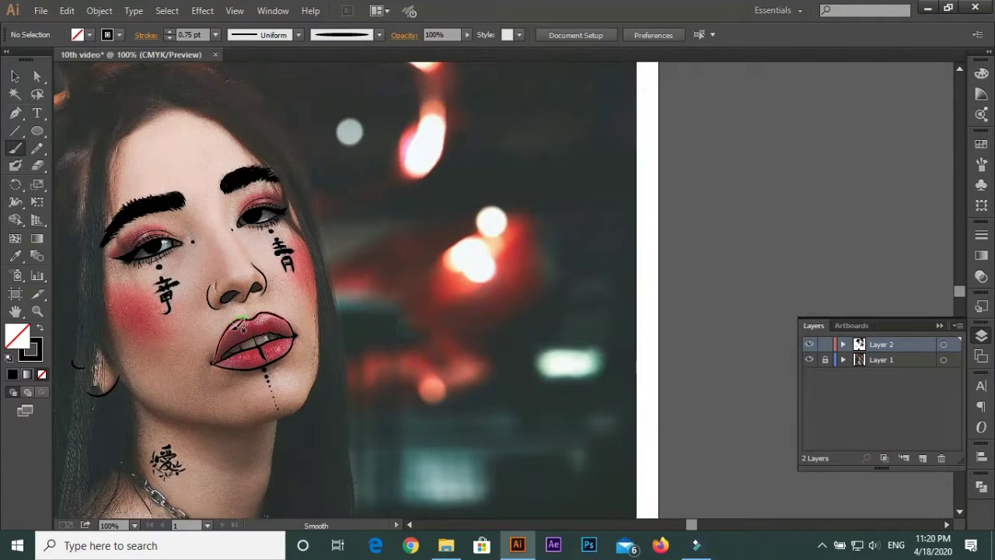
pyautogui.scroll(3, 149, 321)
# At 1 pt, trace the jawline around the chin and the hair edge beside the face
pyautogui.click(216, 35)
pyautogui.click(233, 116)
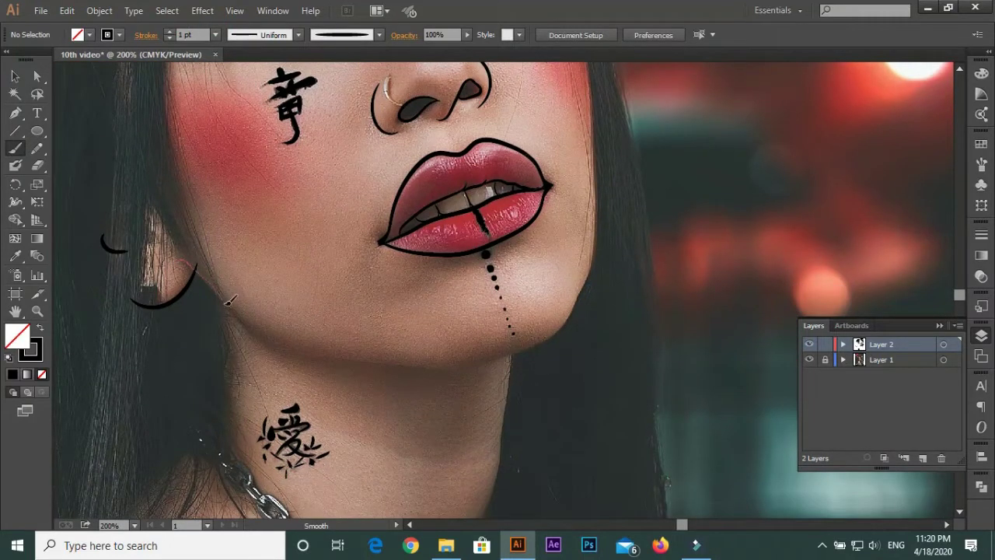
pyautogui.moveTo(314, 356); pyautogui.dragTo(351, 359)
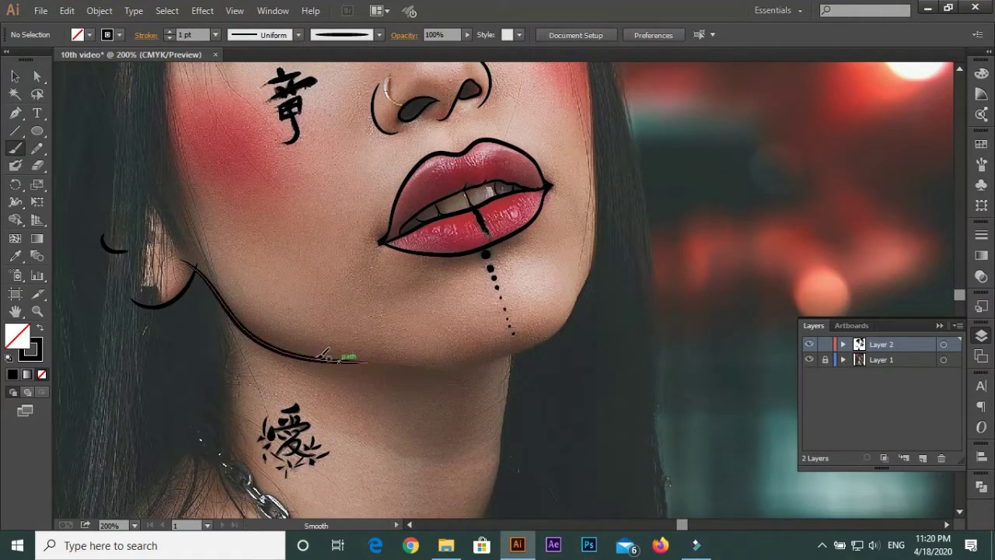
pyautogui.moveTo(462, 365)
pyautogui.mouseDown()
pyautogui.moveTo(497, 362)
pyautogui.moveTo(397, 451)
pyautogui.mouseUp()
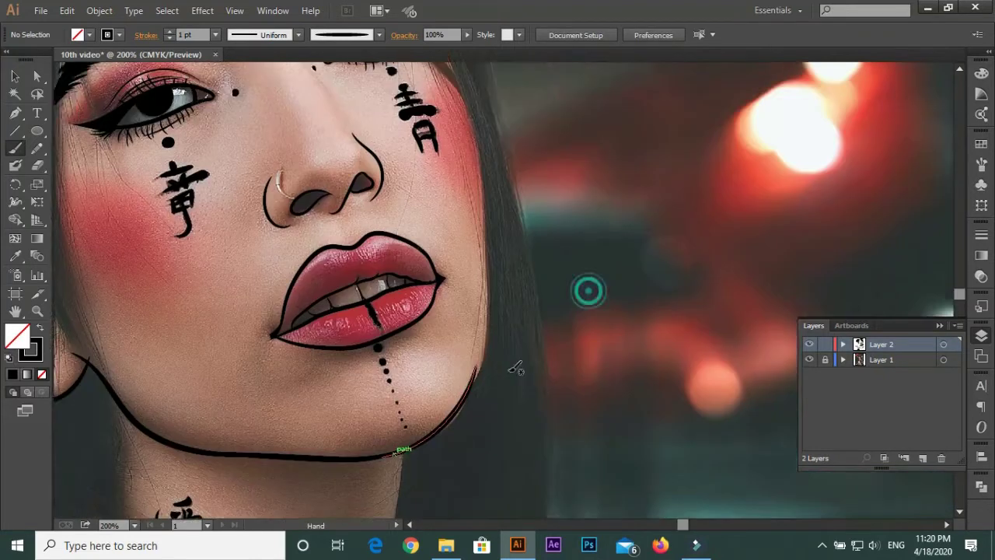
pyautogui.moveTo(460, 383); pyautogui.dragTo(455, 413)
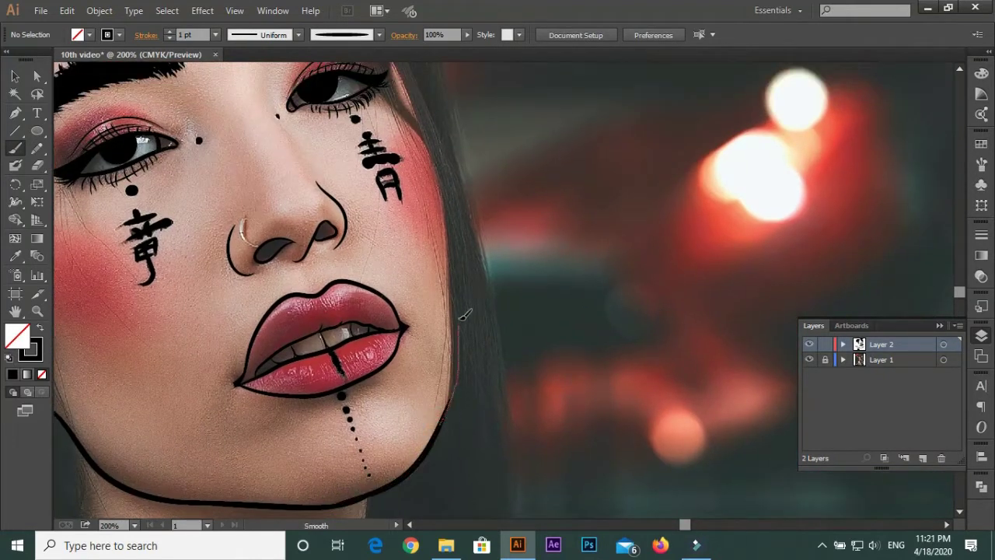
pyautogui.moveTo(464, 315); pyautogui.dragTo(498, 475)
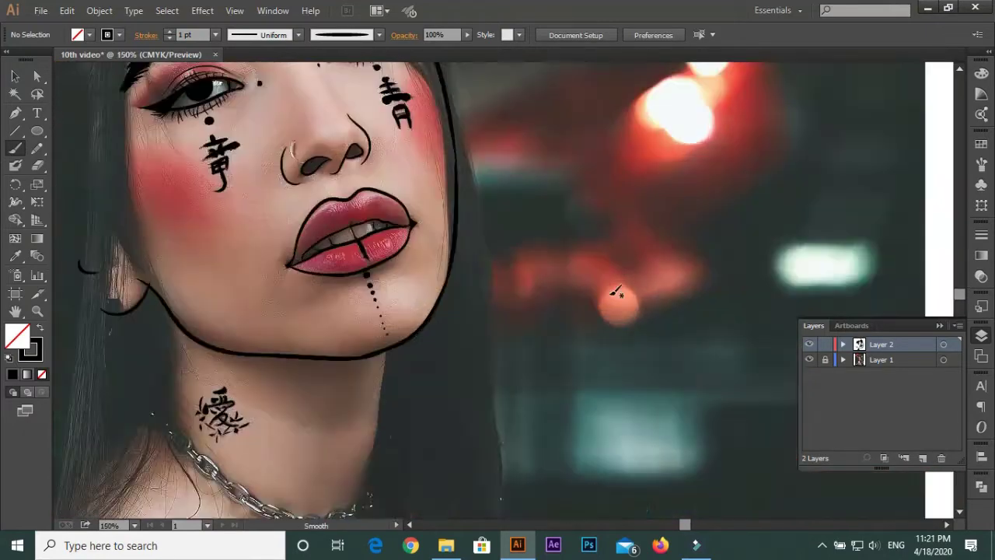
pyautogui.click(810, 360)
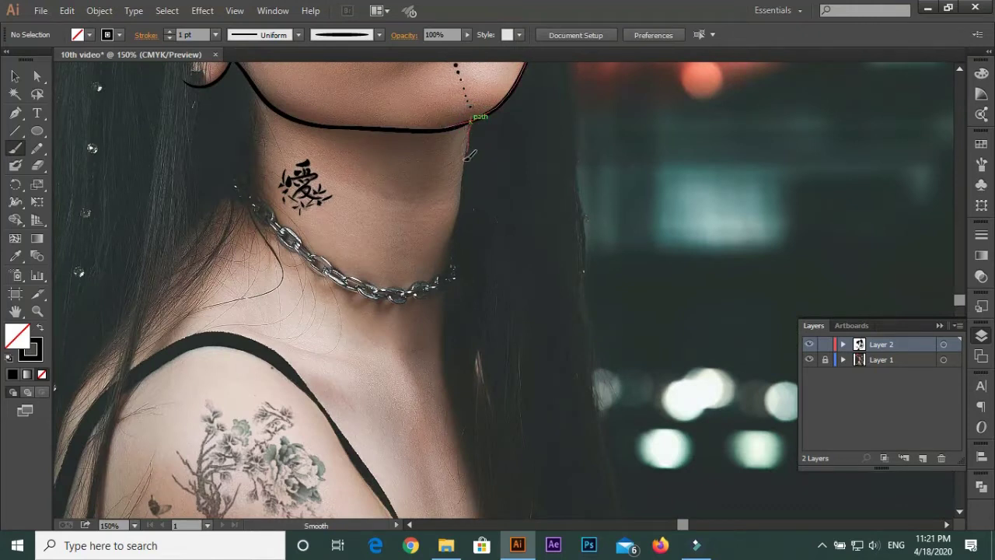
# Confirm the Paintbrush settings, adjust the stroke weight, and zoom in on the neck
pyautogui.doubleClick(15, 148)
pyautogui.click(505, 354)
pyautogui.hotkey('ctrl', '+')
pyautogui.click(215, 34)
pyautogui.click(186, 141)
pyautogui.scroll(-5, 558, 81)
pyautogui.hotkey('ctrl', '1')
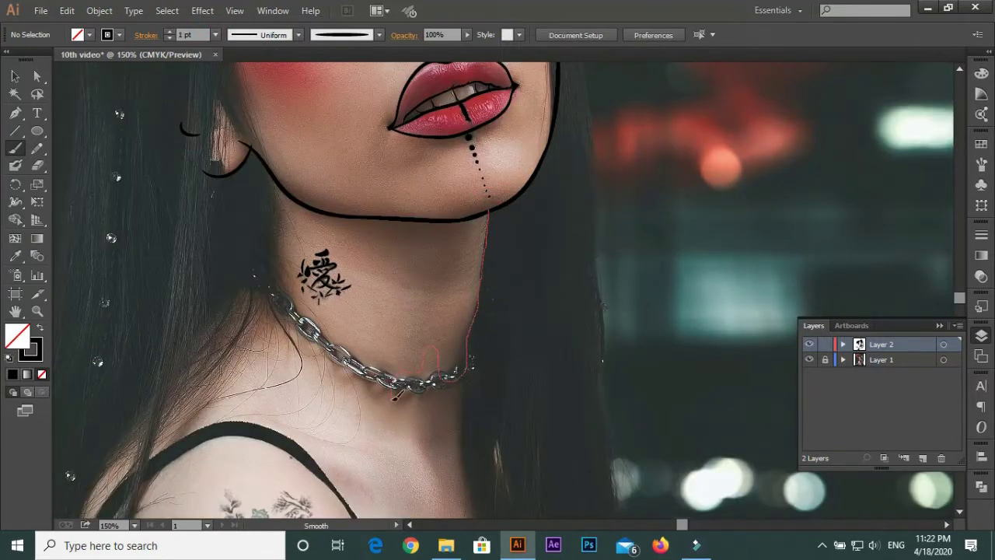
pyautogui.hotkey('ctrl', '+')
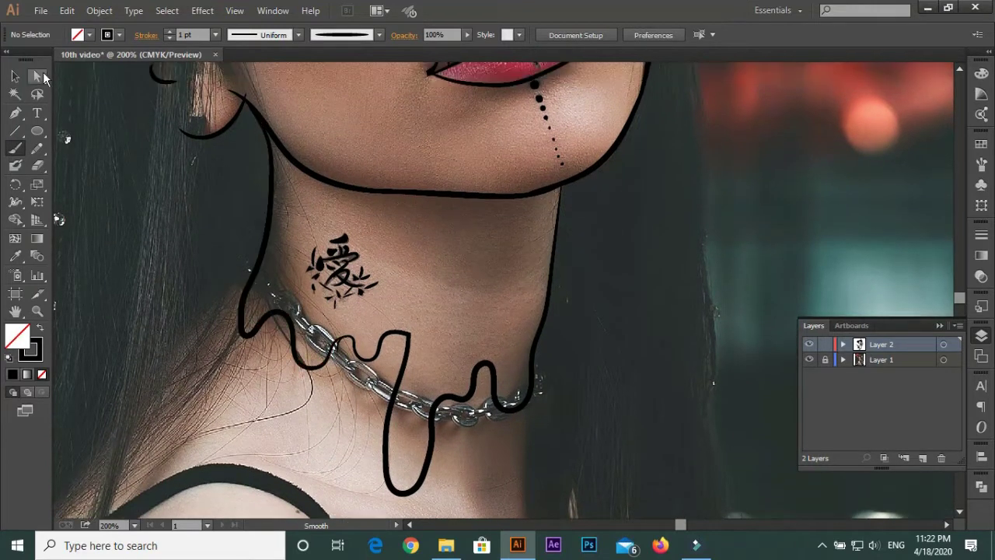
pyautogui.hotkey('ctrl', '+')
pyautogui.press('a')
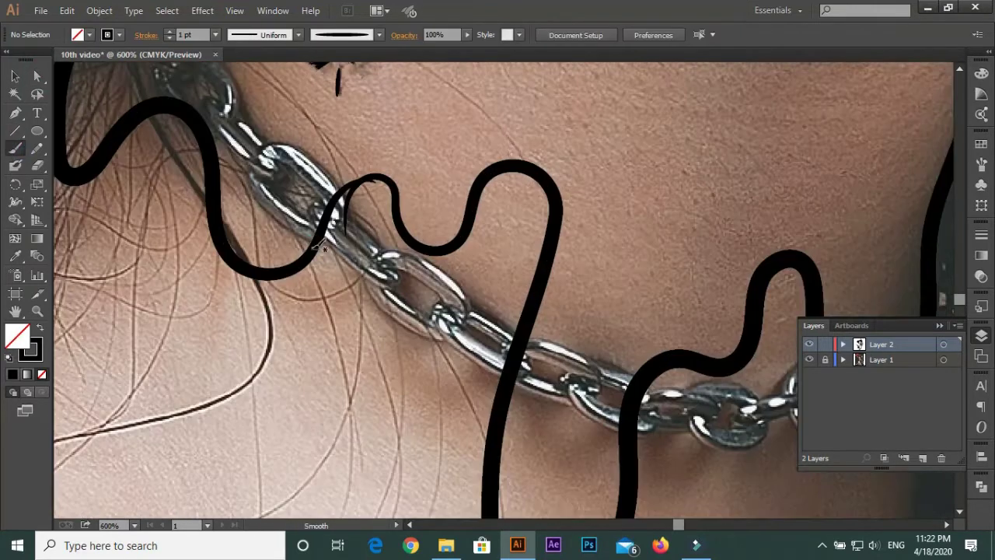
# Draw dripping lines over the chain and a fine hair strand across the neck
pyautogui.moveTo(440, 245); pyautogui.dragTo(476, 215)
pyautogui.hotkey('ctrl', '-')
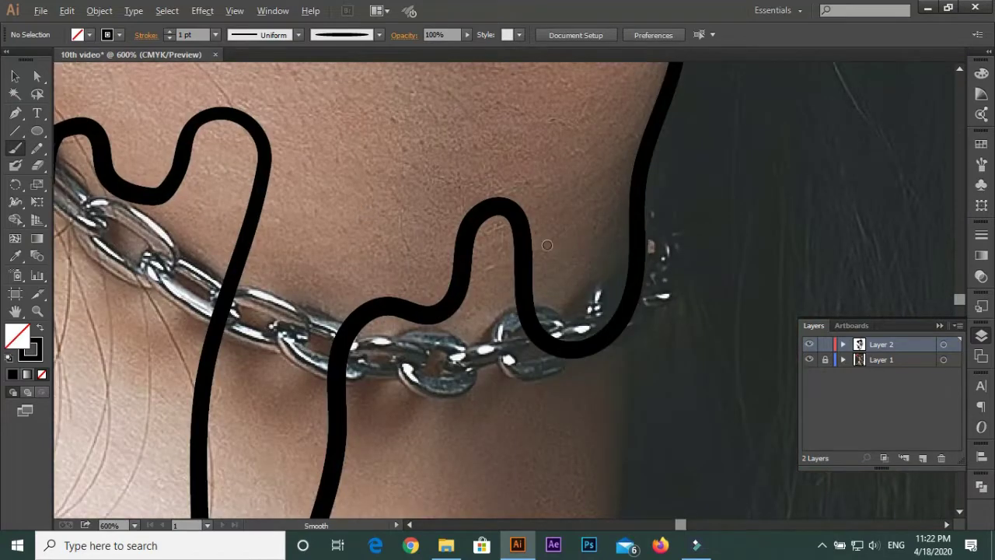
pyautogui.moveTo(334, 259); pyautogui.dragTo(334, 258)
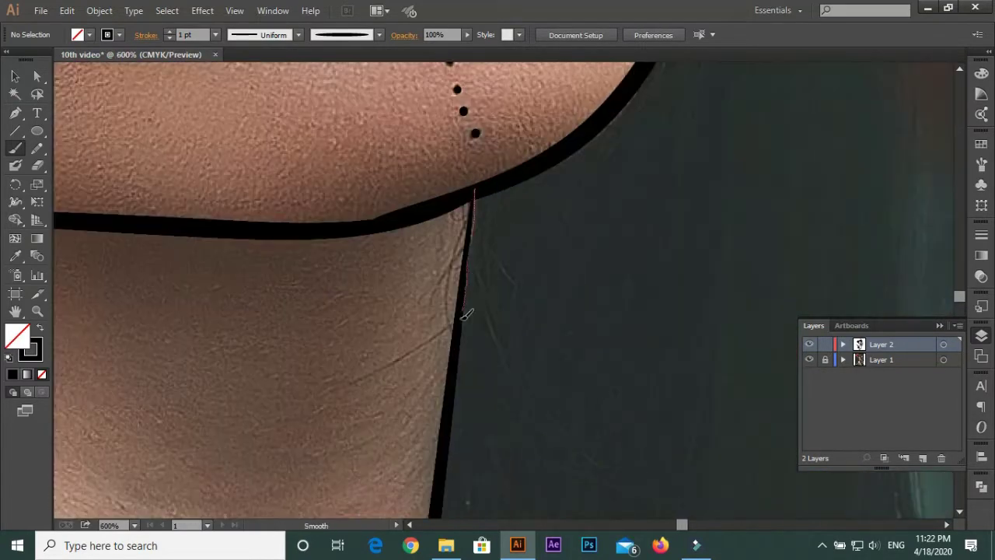
pyautogui.moveTo(466, 314); pyautogui.dragTo(466, 314)
# Set the stroke weight to 0.5 pt and finish the neck outline's drip strokes
pyautogui.click(216, 34)
pyautogui.click(232, 81)
pyautogui.moveTo(460, 276); pyautogui.dragTo(475, 192)
pyautogui.moveTo(462, 305); pyautogui.dragTo(462, 306)
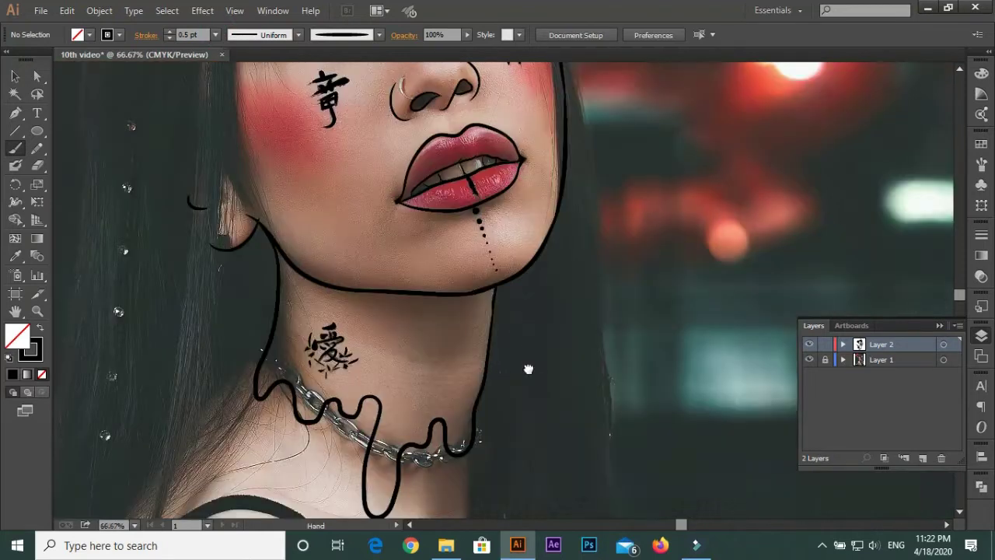
# Start a Pen path on the left hairline with a red stroke colour
pyautogui.scroll(-2, 616, 373)
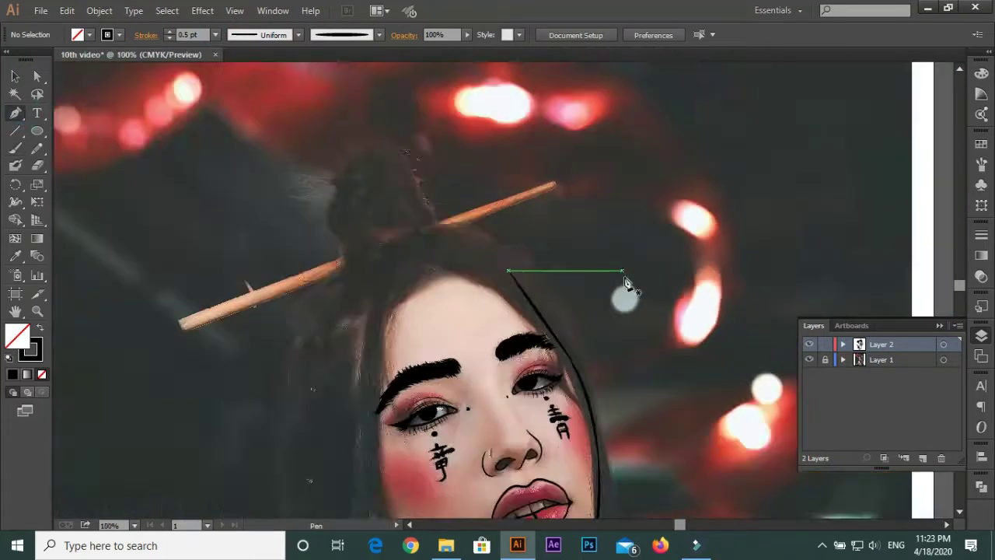
pyautogui.click(808, 359)
pyautogui.press('p')
pyautogui.scroll(3, 501, 213)
pyautogui.click(454, 266)
pyautogui.scroll(-2, 365, 349)
pyautogui.doubleClick(38, 354)
pyautogui.click(438, 313)
pyautogui.click(356, 260)
pyautogui.scroll(-3, 356, 260)
# Trace the left hairline downward with a series of anchors
pyautogui.click(313, 223)
pyautogui.click(329, 149)
pyautogui.scroll(-2, 311, 251)
pyautogui.scroll(-5, 299, 327)
pyautogui.click(291, 395)
pyautogui.scroll(-5, 296, 350)
pyautogui.scroll(-4, 264, 327)
pyautogui.scroll(-3, 233, 389)
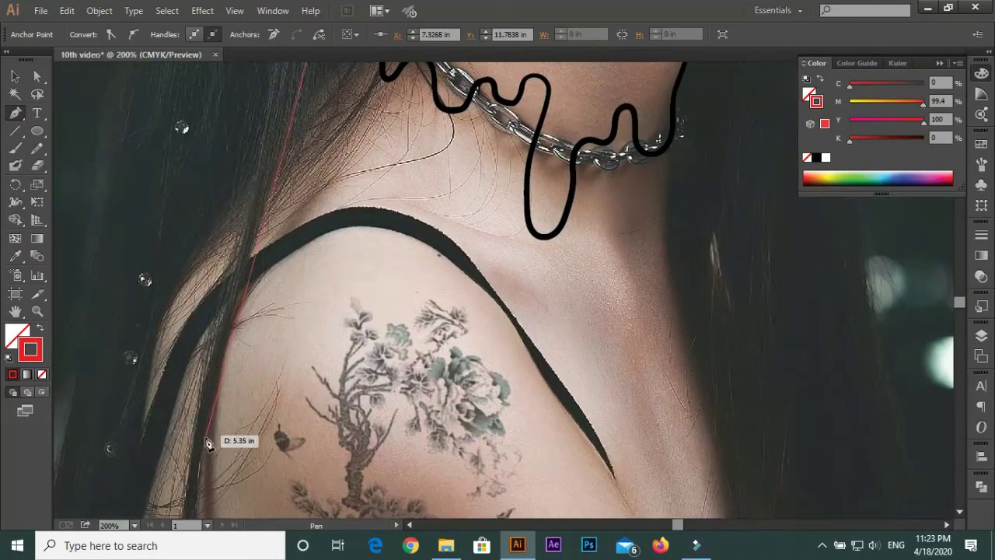
pyautogui.click(204, 482)
pyautogui.scroll(8, 268, 190)
pyautogui.scroll(4, 286, 117)
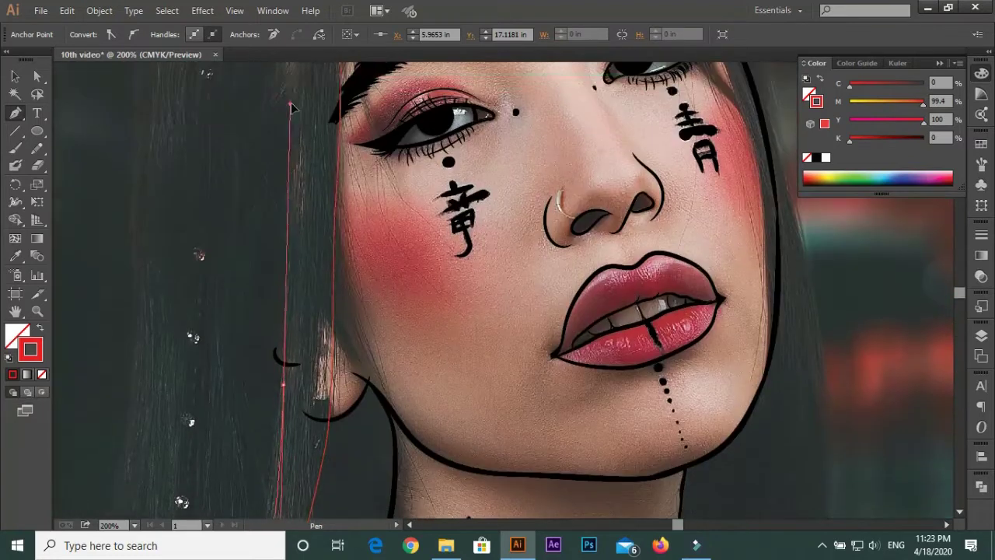
pyautogui.scroll(3, 288, 155)
pyautogui.scroll(3, 284, 125)
# Curve a leaf-shaped strand at the top of the hair with a corner anchor
pyautogui.moveTo(282, 140); pyautogui.dragTo(312, 113)
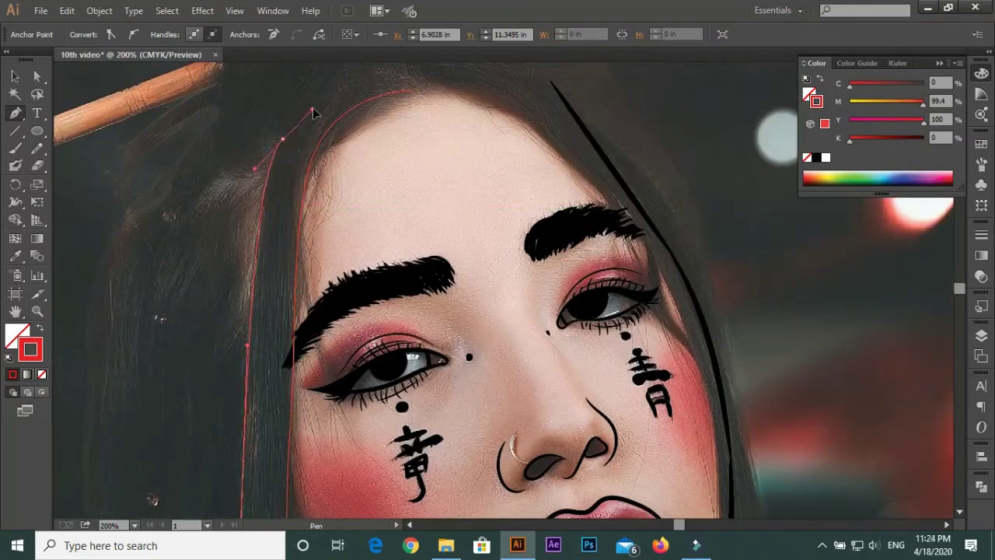
pyautogui.moveTo(257, 179)
pyautogui.mouseDown()
pyautogui.moveTo(206, 193)
pyautogui.moveTo(266, 193)
pyautogui.mouseUp()
pyautogui.click(190, 206)
pyautogui.scroll(-5, 241, 326)
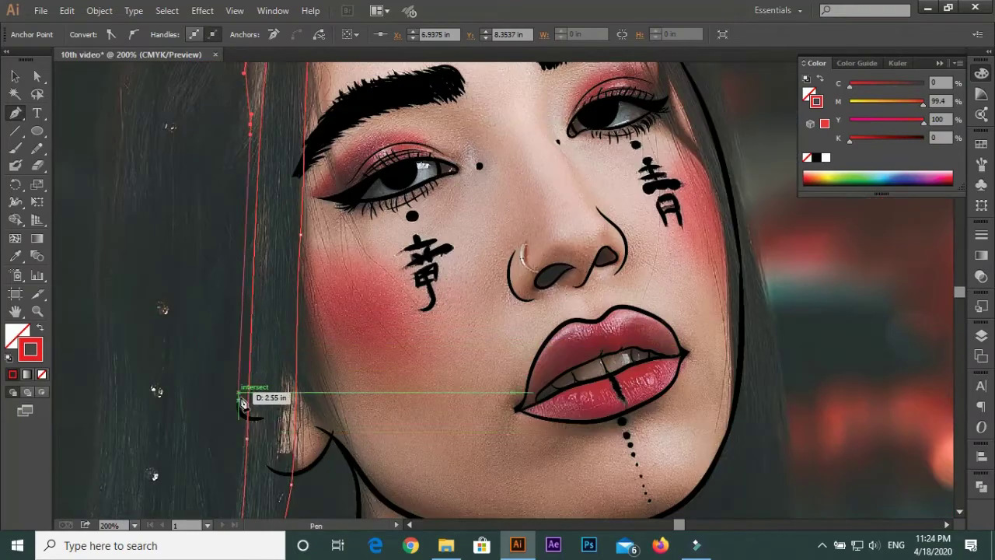
pyautogui.scroll(-4, 244, 399)
pyautogui.scroll(-5, 275, 322)
pyautogui.scroll(-5, 275, 322)
# Extend the path along the hair beside the shoulder
pyautogui.hotkey('ctrl', '-')
pyautogui.hotkey('ctrl', '-')
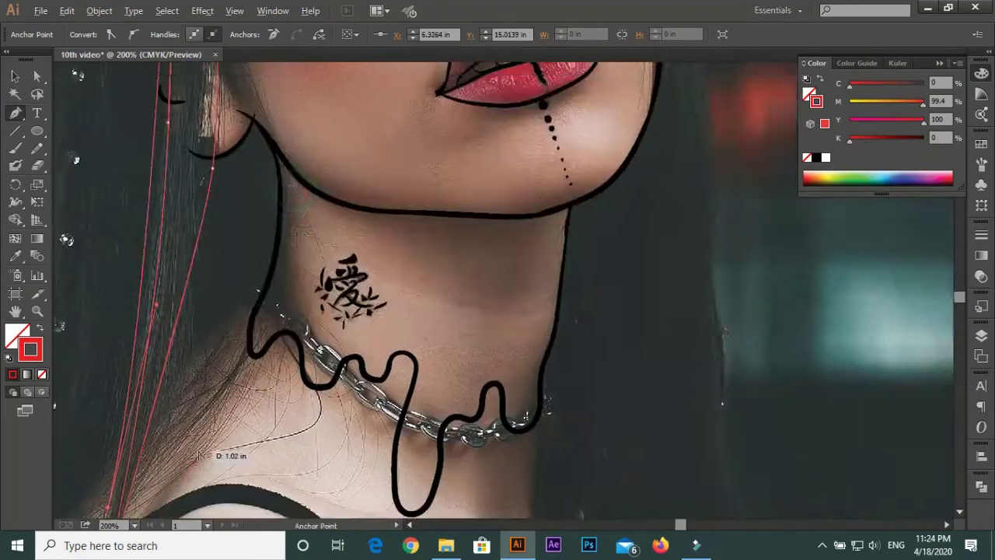
pyautogui.click(237, 338)
pyautogui.click(211, 364)
pyautogui.moveTo(202, 392)
pyautogui.mouseDown()
pyautogui.moveTo(187, 409)
pyautogui.moveTo(156, 394)
pyautogui.mouseUp()
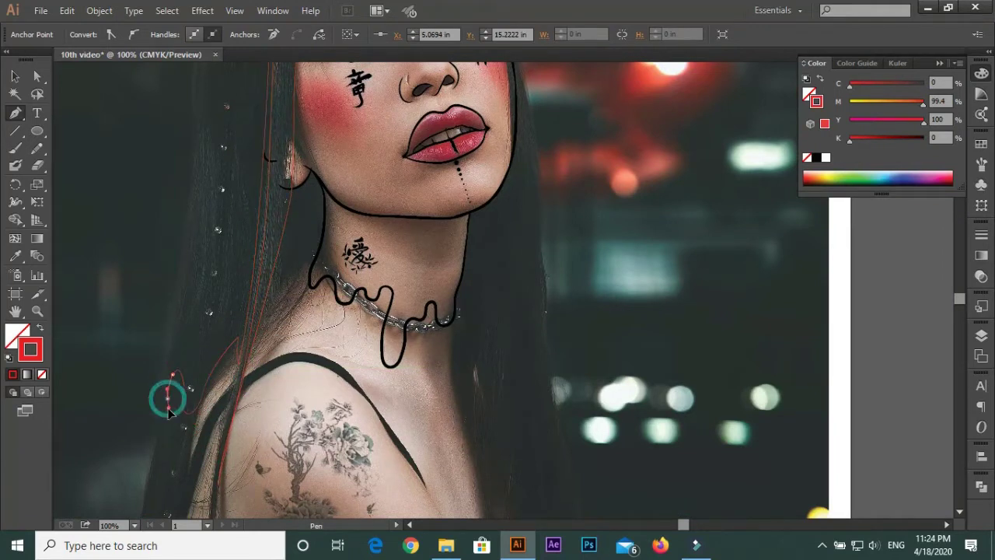
# Trace a curved strand up toward the chopstick, ending in a corner hair tip
pyautogui.click(191, 133)
pyautogui.scroll(1, 216, 132)
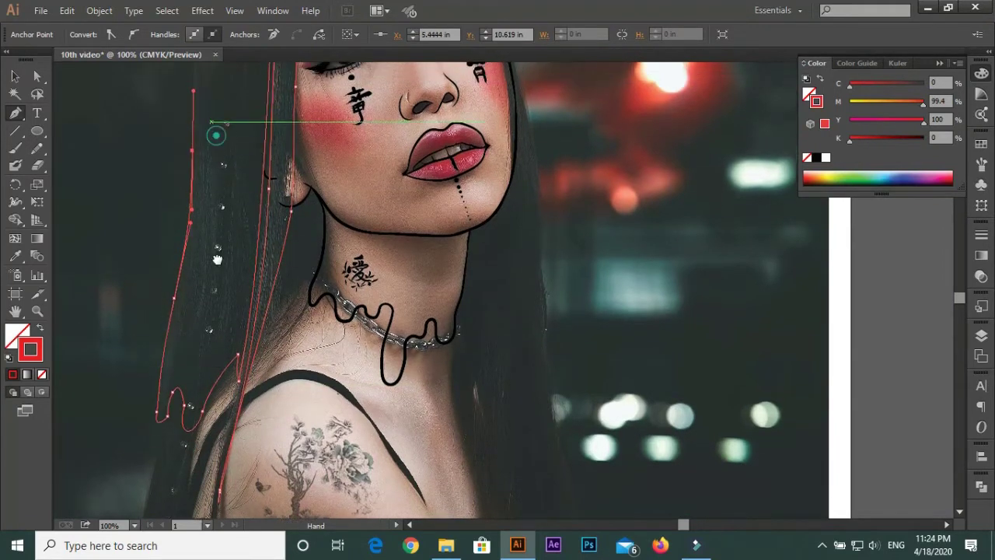
pyautogui.scroll(4, 194, 194)
pyautogui.scroll(1, 177, 251)
pyautogui.scroll(2, 244, 233)
pyautogui.moveTo(169, 310); pyautogui.dragTo(207, 257)
pyautogui.moveTo(245, 196); pyautogui.dragTo(280, 191)
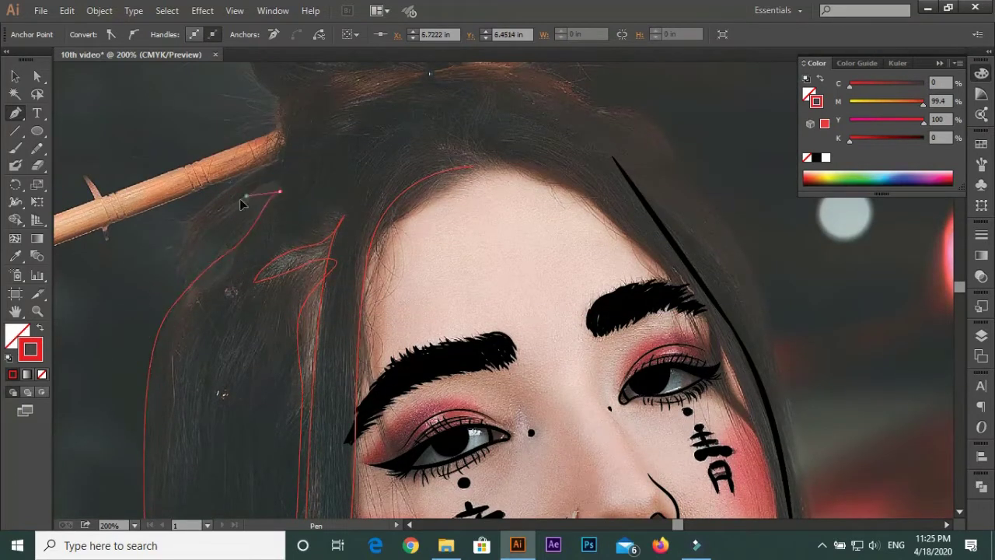
pyautogui.scroll(2, 178, 282)
pyautogui.moveTo(168, 304)
pyautogui.mouseDown()
pyautogui.moveTo(186, 276)
pyautogui.moveTo(159, 289)
pyautogui.moveTo(205, 212)
pyautogui.mouseUp()
pyautogui.click(201, 230)
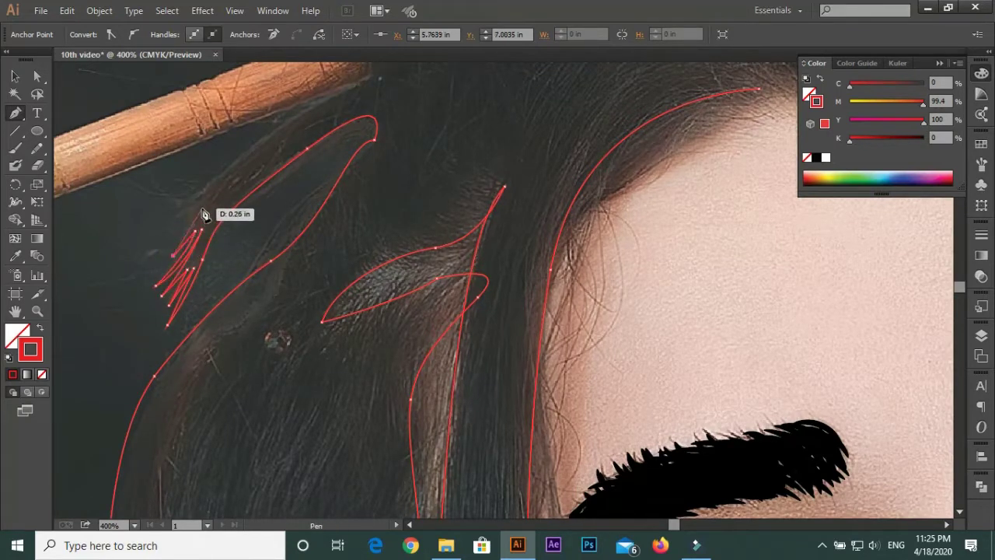
# Add zigzag strand-tip anchors and run the path along the chopstick edge
pyautogui.click(171, 220)
pyautogui.scroll(3, 327, 244)
pyautogui.click(326, 245)
pyautogui.hscroll(-5, 462, 233)
pyautogui.scroll(-2, 462, 233)
pyautogui.moveTo(213, 320); pyautogui.dragTo(215, 352)
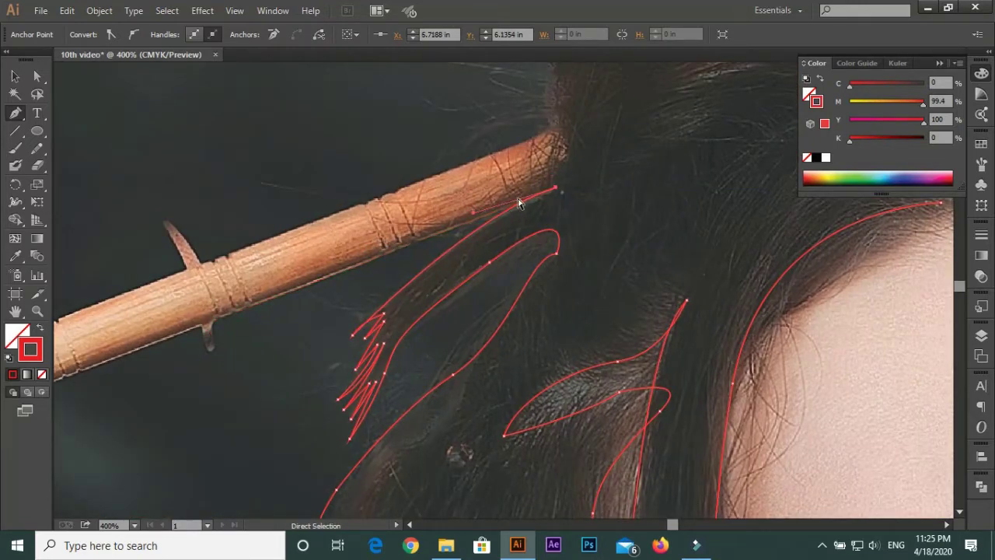
pyautogui.scroll(3, 350, 311)
pyautogui.hscroll(2, 349, 311)
# Curve the path up through the hair toward the chopstick
pyautogui.moveTo(470, 288); pyautogui.dragTo(483, 289)
pyautogui.moveTo(462, 203); pyautogui.dragTo(480, 157)
pyautogui.moveTo(412, 119); pyautogui.dragTo(442, 118)
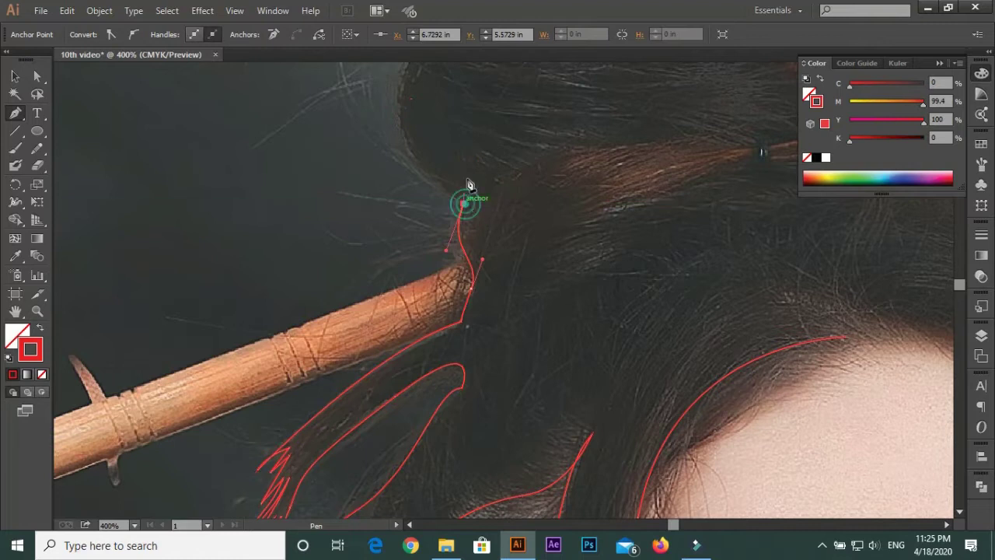
pyautogui.hotkey('ctrl', '-')
pyautogui.scroll(2, 459, 275)
# Outline the hair bun over the head to where it meets the chopstick
pyautogui.moveTo(460, 270); pyautogui.dragTo(515, 179)
pyautogui.moveTo(438, 209); pyautogui.dragTo(560, 100)
pyautogui.moveTo(642, 111); pyautogui.dragTo(684, 125)
pyautogui.moveTo(705, 206); pyautogui.dragTo(712, 222)
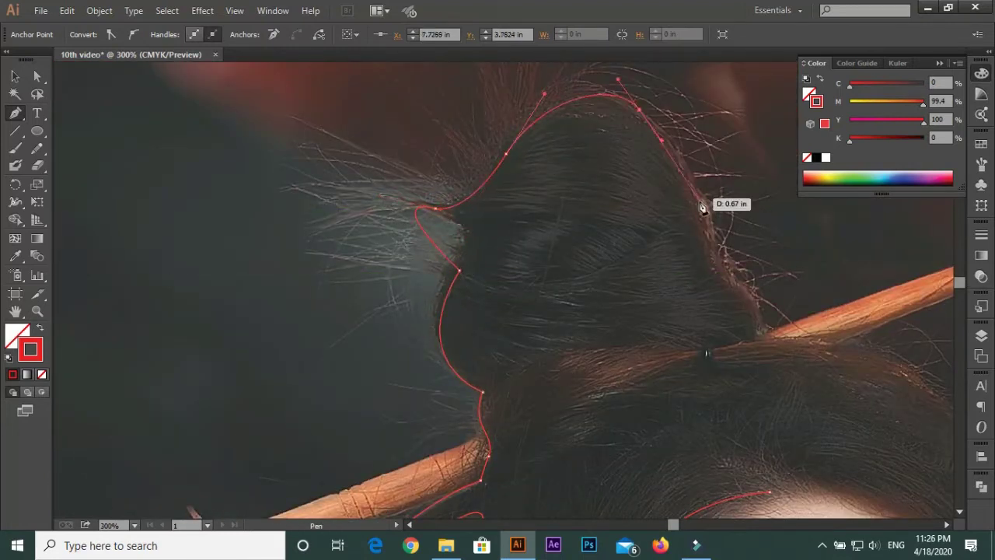
pyautogui.moveTo(758, 295); pyautogui.dragTo(757, 322)
pyautogui.hscroll(3, 758, 323)
pyautogui.moveTo(670, 330); pyautogui.dragTo(676, 325)
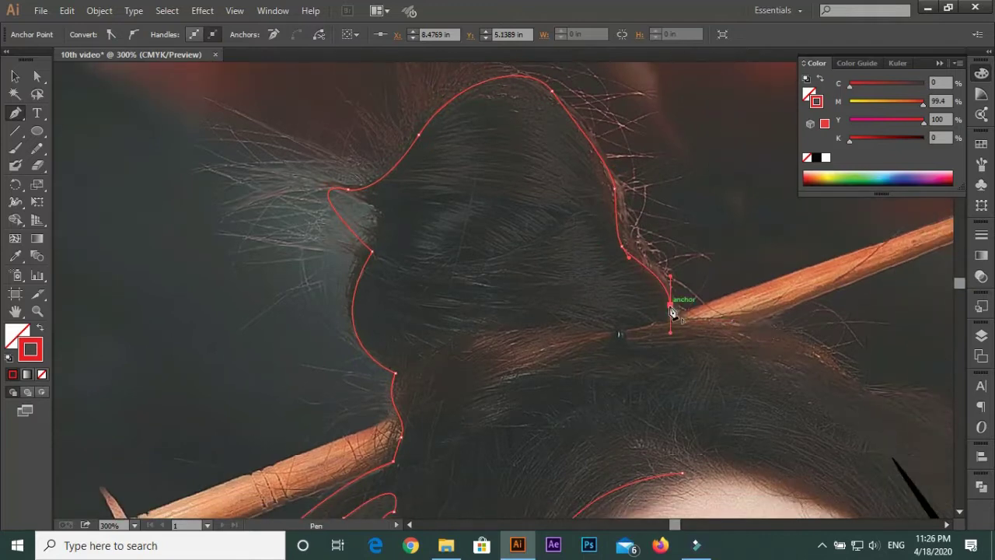
pyautogui.moveTo(837, 369)
pyautogui.mouseDown()
pyautogui.moveTo(870, 413)
pyautogui.moveTo(366, 305)
pyautogui.mouseUp()
# Continue the path down the right hairline beside the eyebrow
pyautogui.moveTo(472, 317); pyautogui.dragTo(506, 373)
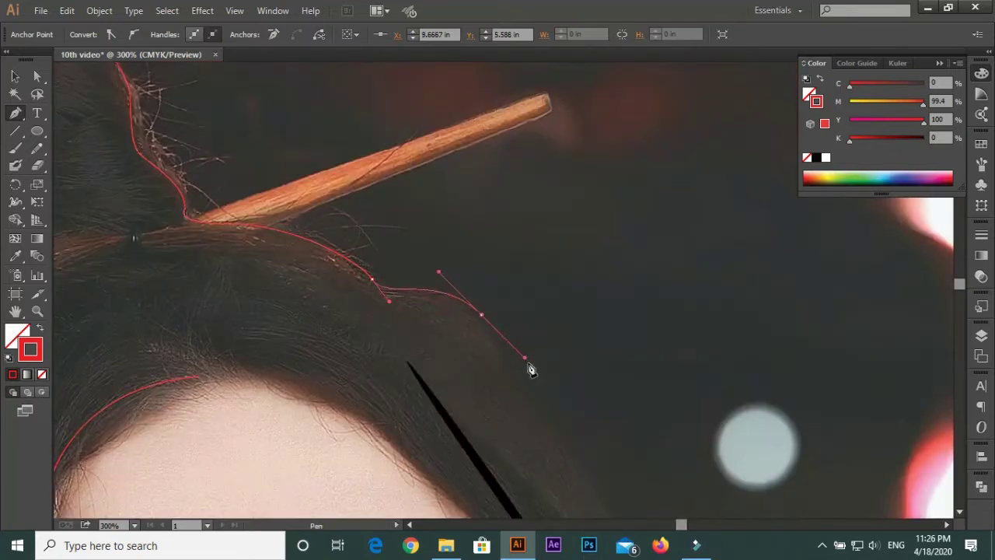
pyautogui.moveTo(591, 465); pyautogui.dragTo(445, 213)
pyautogui.moveTo(511, 347); pyautogui.dragTo(371, 144)
# Extend the path down the right hair edge past the nose and lips
pyautogui.moveTo(467, 305); pyautogui.dragTo(376, 115)
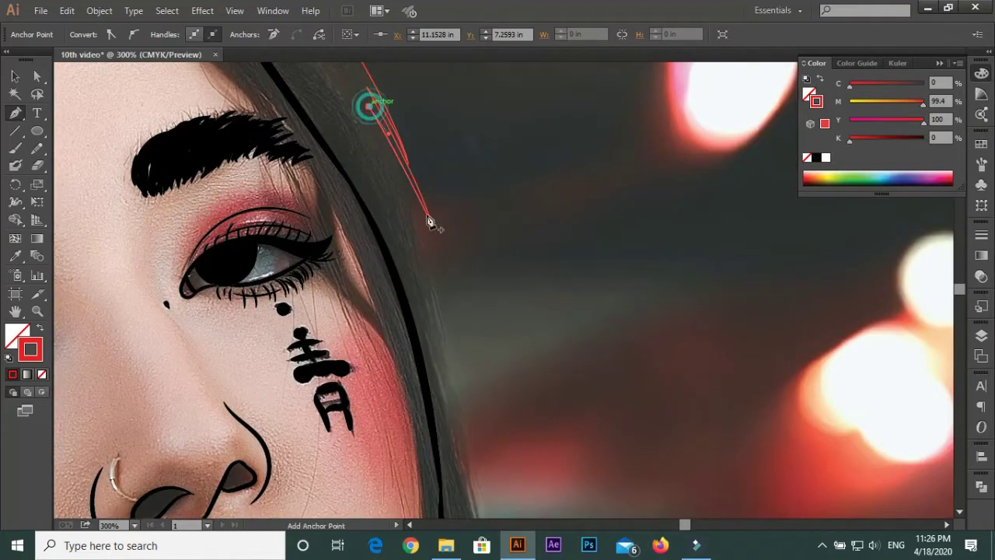
pyautogui.moveTo(439, 280); pyautogui.dragTo(422, 155)
pyautogui.moveTo(447, 343); pyautogui.dragTo(454, 417)
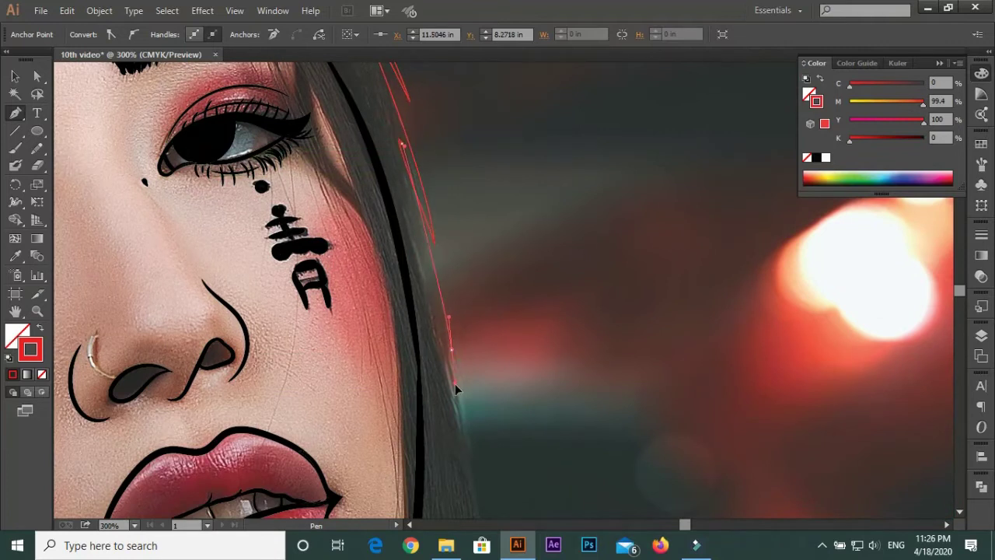
pyautogui.moveTo(454, 366); pyautogui.dragTo(454, 366)
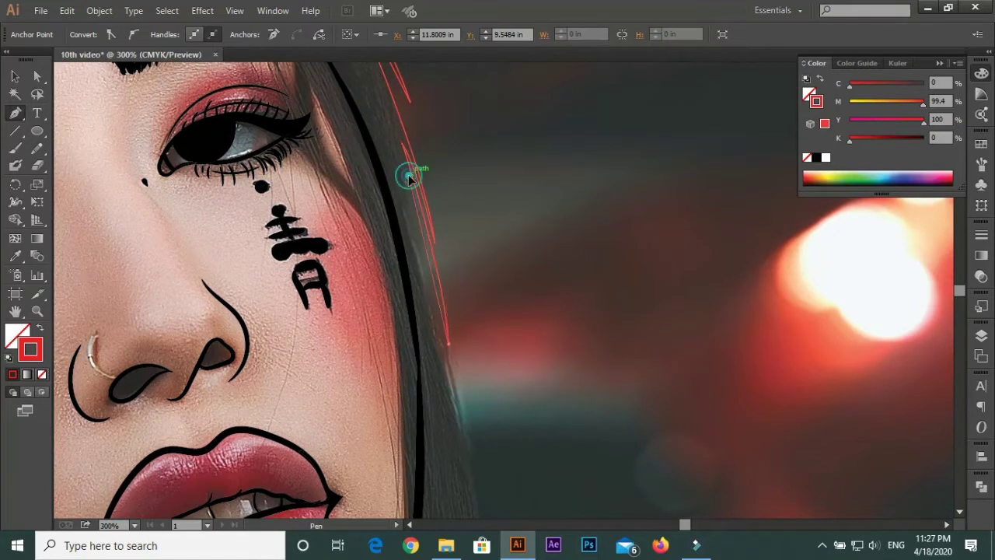
pyautogui.hotkey('ctrl', '-')
pyautogui.moveTo(438, 460); pyautogui.dragTo(449, 463)
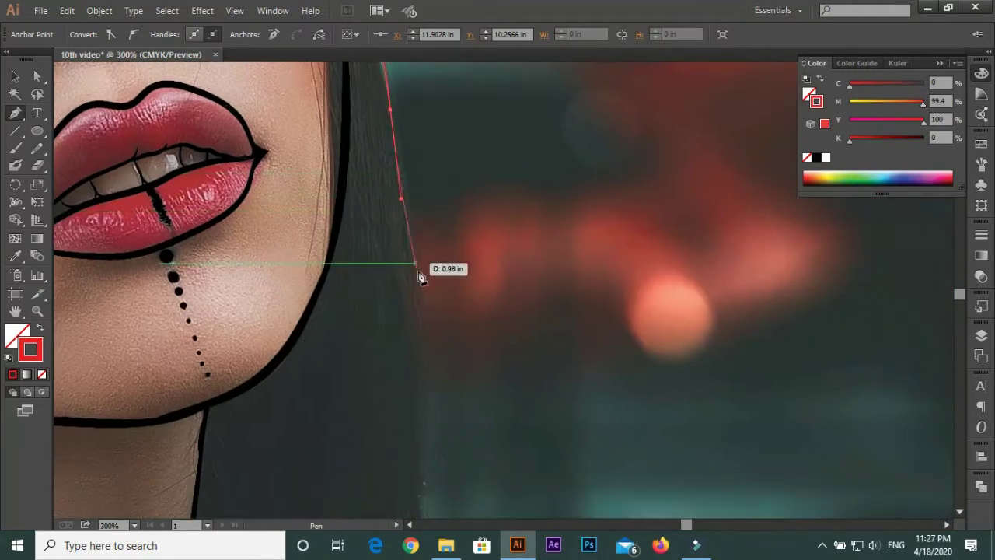
pyautogui.moveTo(422, 273); pyautogui.dragTo(404, 253)
pyautogui.moveTo(427, 395); pyautogui.dragTo(422, 467)
# Continue anchors down to the end of the lower hair
pyautogui.scroll(-3, 422, 466)
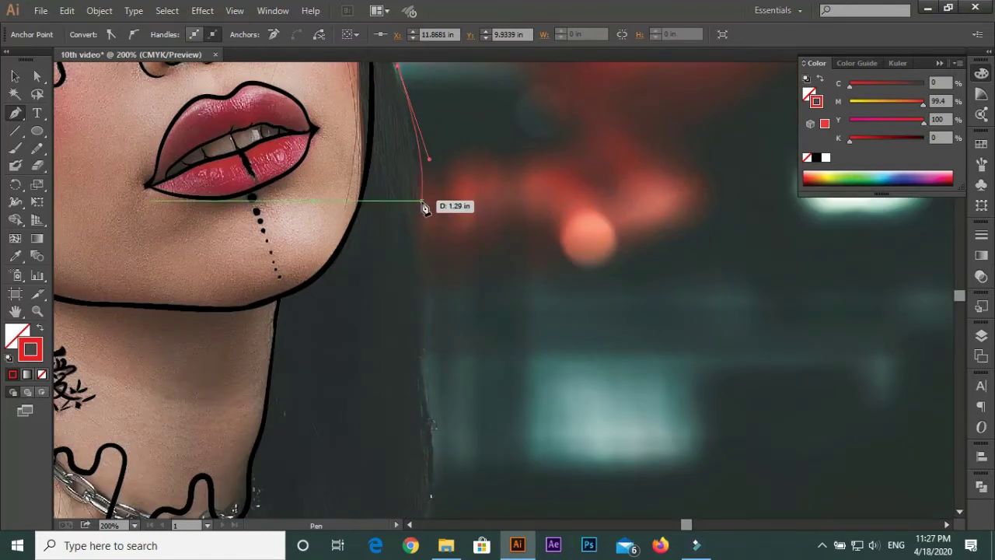
pyautogui.scroll(1, 439, 325)
pyautogui.click(427, 443)
pyautogui.scroll(-3, 426, 444)
pyautogui.click(416, 422)
pyautogui.scroll(-5, 415, 422)
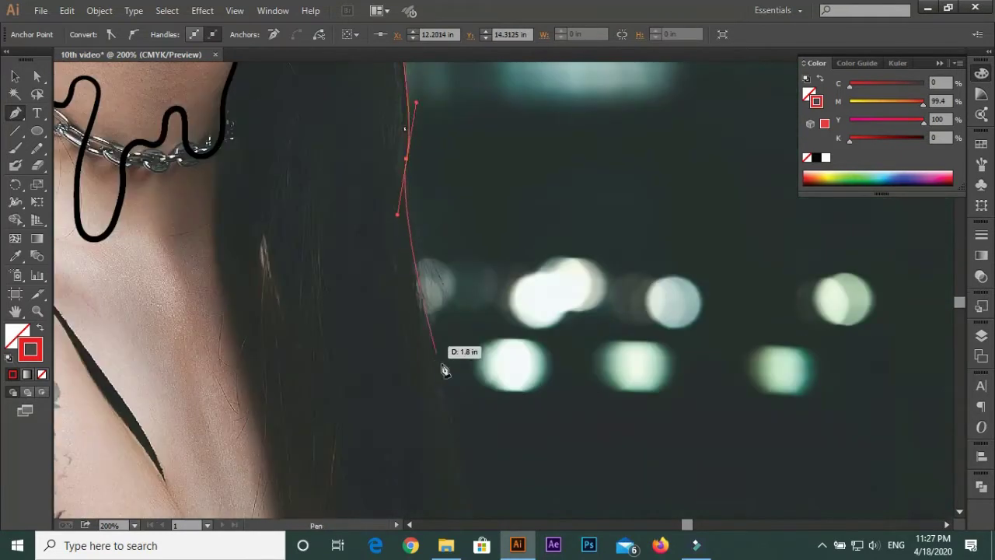
pyautogui.moveTo(448, 455); pyautogui.dragTo(438, 319)
pyautogui.moveTo(458, 365); pyautogui.dragTo(428, 315)
pyautogui.moveTo(440, 401); pyautogui.dragTo(414, 335)
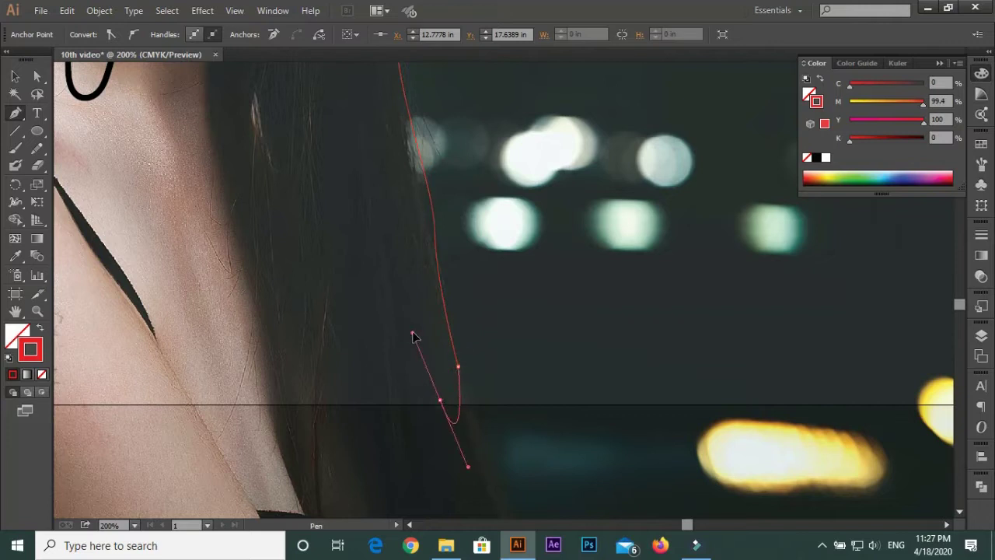
# Shape a looped hair tip at the strand's end
pyautogui.moveTo(416, 283); pyautogui.dragTo(391, 334)
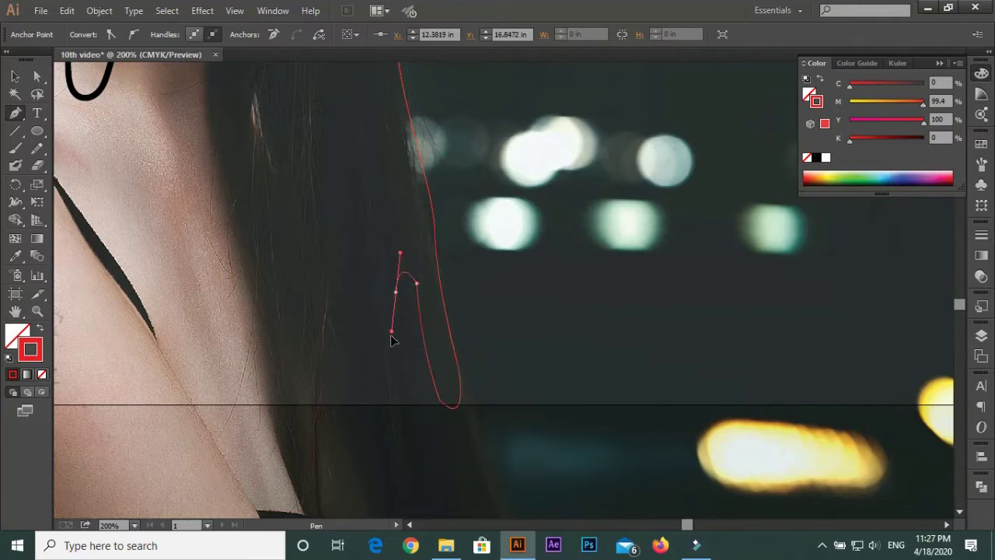
pyautogui.moveTo(389, 373); pyautogui.dragTo(362, 322)
pyautogui.moveTo(329, 385); pyautogui.dragTo(329, 340)
pyautogui.moveTo(293, 397); pyautogui.dragTo(289, 367)
pyautogui.moveTo(278, 157); pyautogui.dragTo(267, 306)
pyautogui.scroll(2, 202, 186)
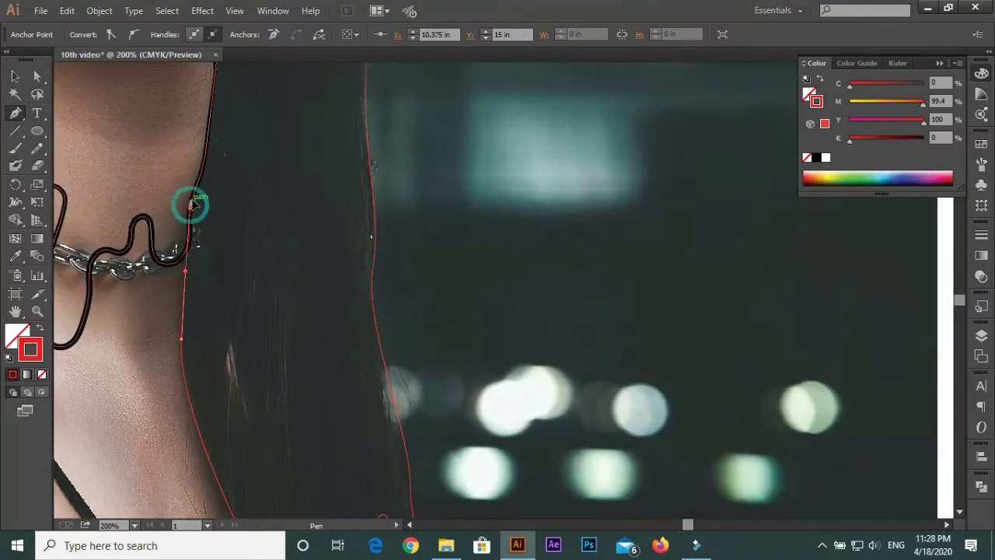
pyautogui.scroll(4, 214, 156)
# Trace a strand from the jaw line up along the cheek, undoing one misplaced anchor
pyautogui.click(217, 279)
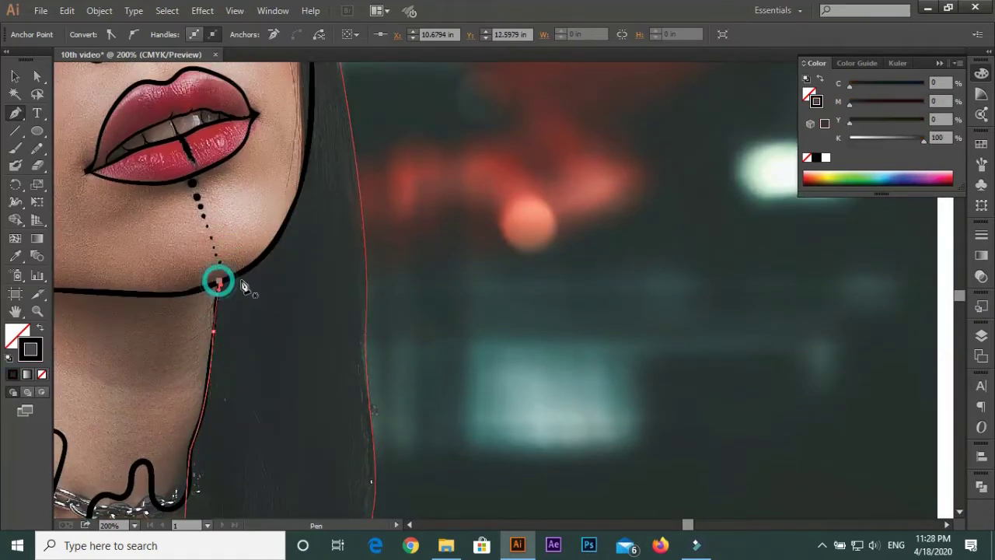
pyautogui.scroll(2, 223, 311)
pyautogui.moveTo(221, 282); pyautogui.dragTo(249, 287)
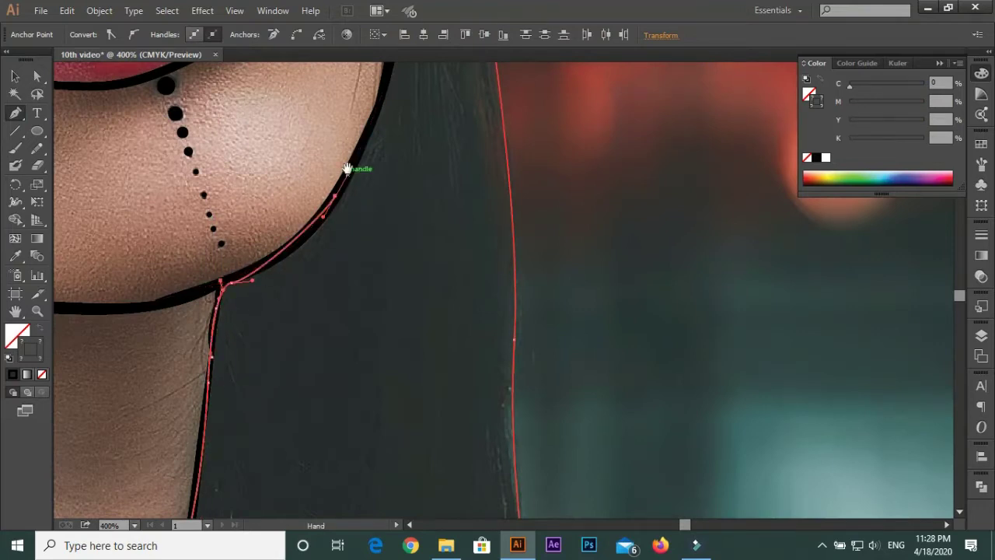
pyautogui.scroll(5, 355, 199)
pyautogui.moveTo(357, 198); pyautogui.dragTo(354, 204)
pyautogui.hotkey('ctrl', 'z')
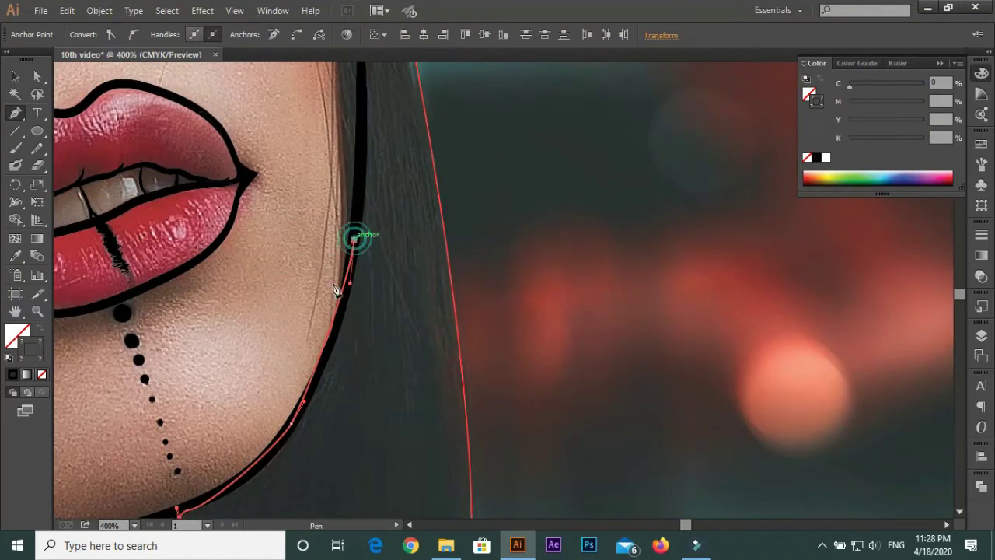
pyautogui.click(338, 369)
pyautogui.scroll(2, 345, 366)
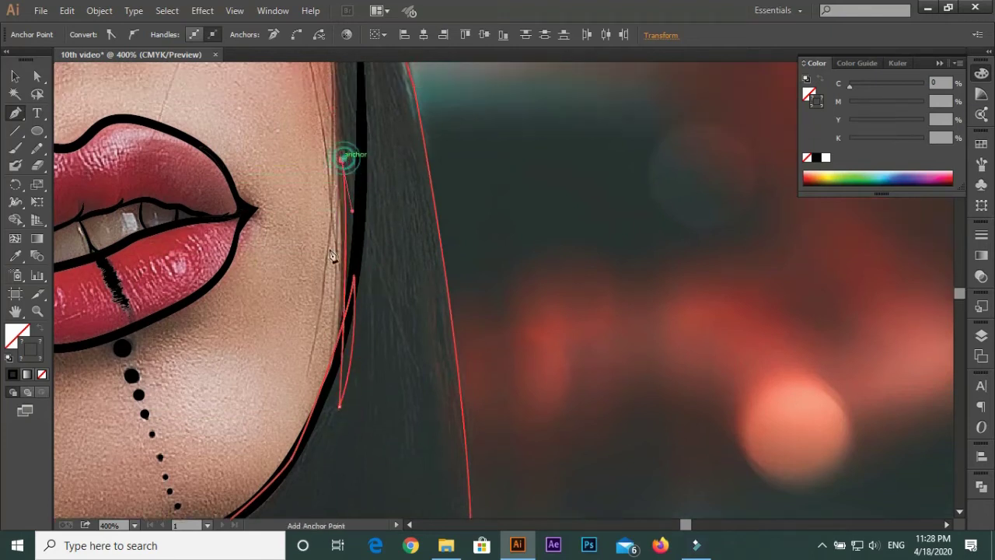
pyautogui.moveTo(343, 184); pyautogui.dragTo(336, 138)
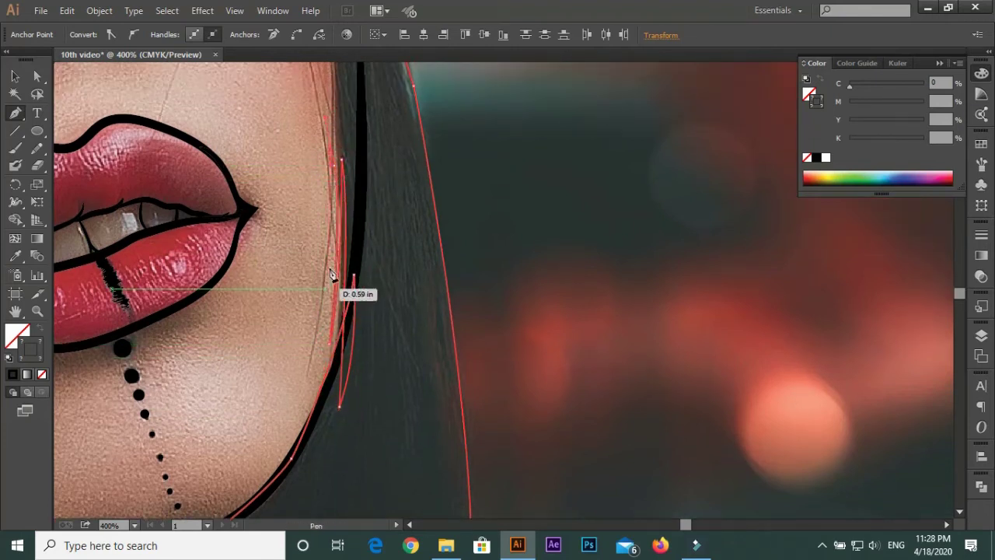
pyautogui.scroll(5, 309, 376)
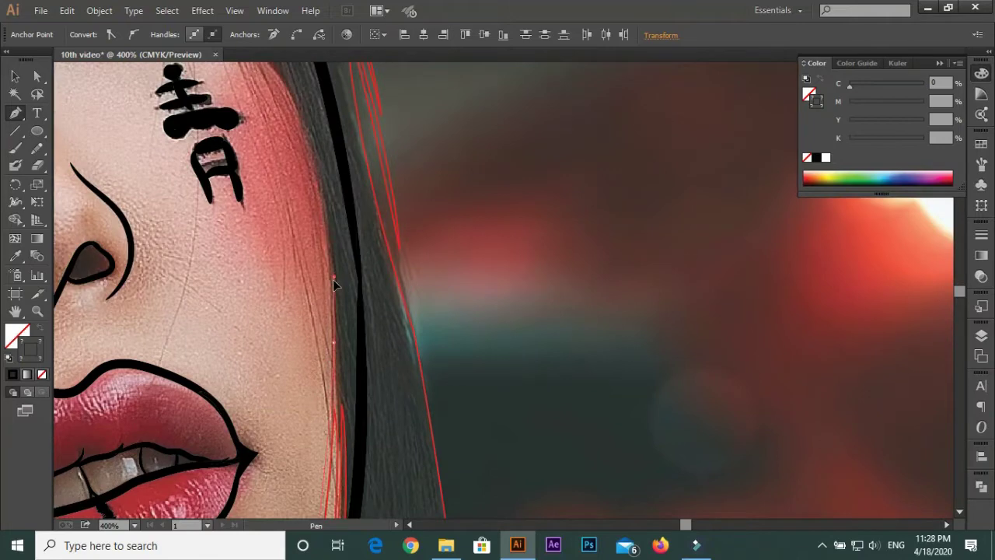
pyautogui.moveTo(344, 178); pyautogui.dragTo(315, 138)
# Add curved strand points near the hairline and the eye corner
pyautogui.scroll(-3, 327, 393)
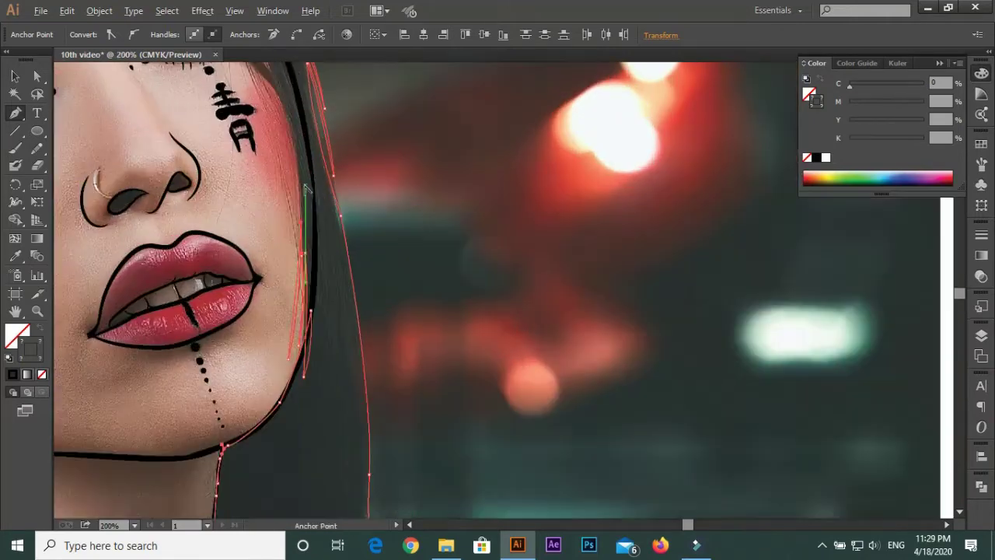
pyautogui.scroll(2, 310, 233)
pyautogui.moveTo(276, 107); pyautogui.dragTo(292, 228)
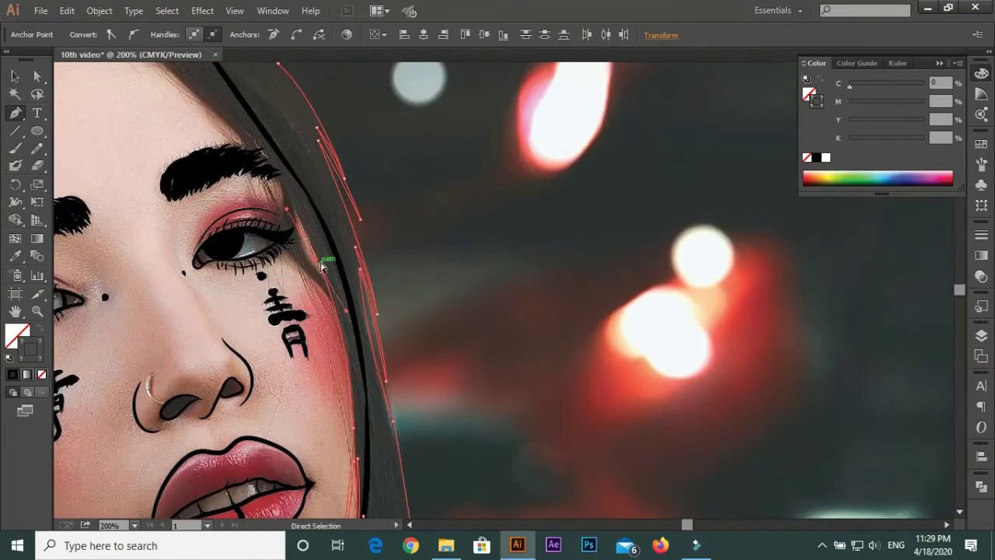
pyautogui.moveTo(237, 124); pyautogui.dragTo(241, 126)
pyautogui.scroll(2, 241, 124)
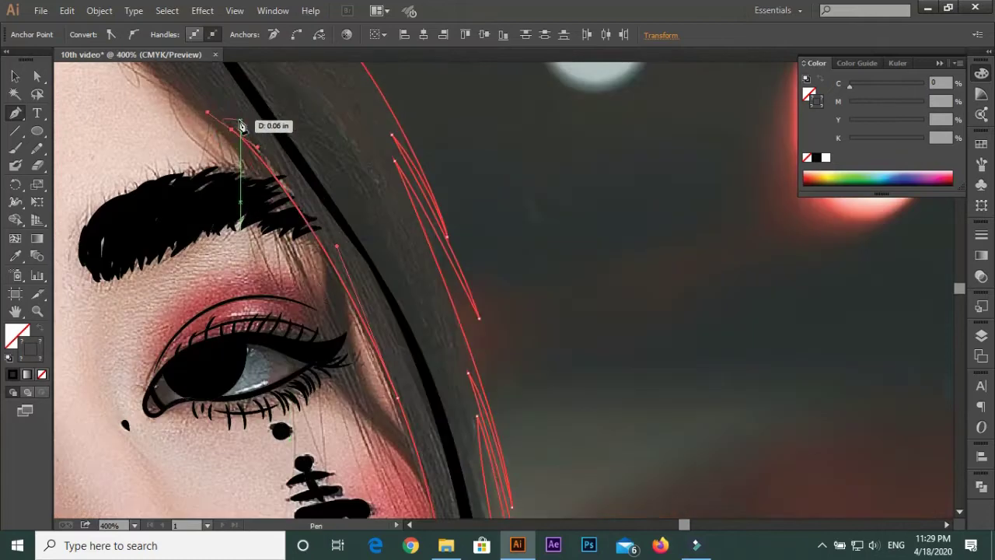
pyautogui.scroll(-1, 362, 423)
pyautogui.moveTo(303, 175); pyautogui.dragTo(366, 303)
pyautogui.click(335, 280)
pyautogui.scroll(1, 403, 441)
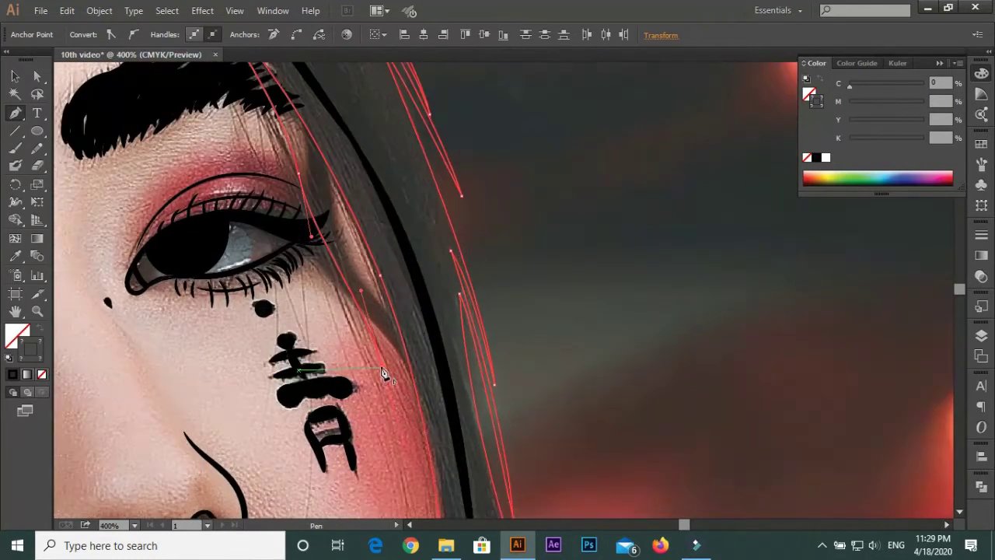
pyautogui.scroll(1, 325, 269)
pyautogui.click(329, 257)
# Curve the strand up past the eyebrow to the forehead hairline
pyautogui.moveTo(257, 141)
pyautogui.mouseDown()
pyautogui.moveTo(231, 107)
pyautogui.moveTo(263, 214)
pyautogui.mouseUp()
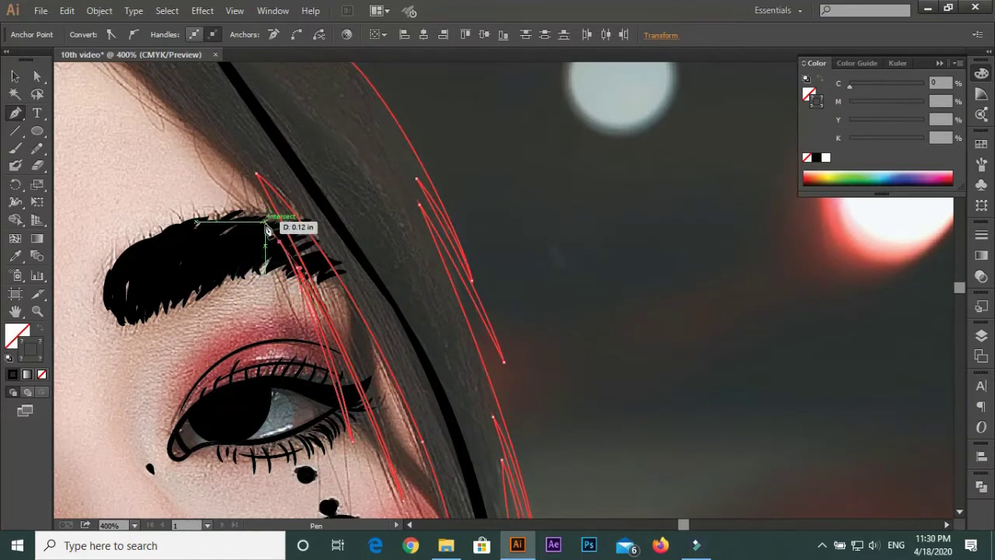
pyautogui.moveTo(196, 134); pyautogui.dragTo(402, 340)
pyautogui.moveTo(336, 267); pyautogui.dragTo(298, 233)
# Zoom out and resume the hair outline from its open end at the neck
pyautogui.hotkey('ctrl', '-')
pyautogui.hotkey('ctrl', '-')
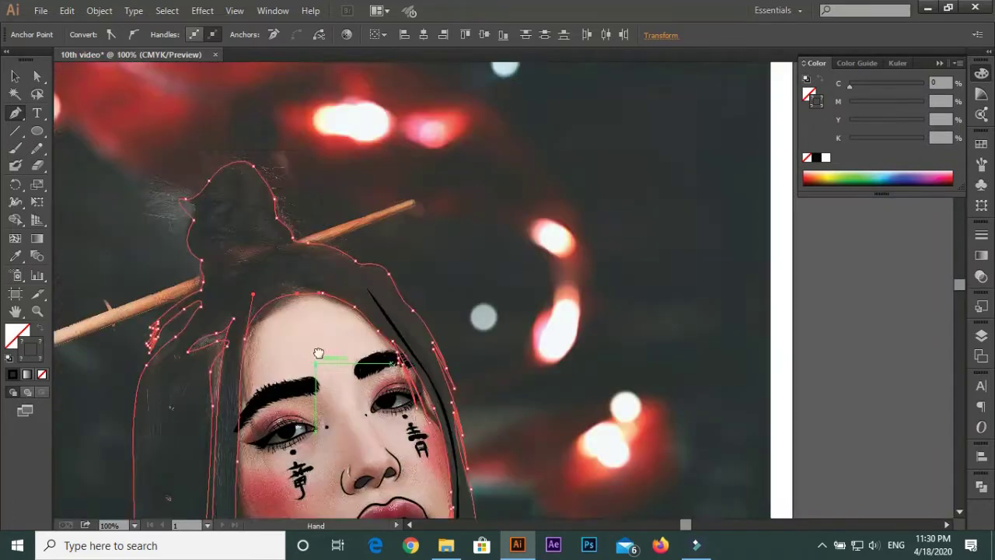
pyautogui.hotkey('ctrl', '-')
pyautogui.hotkey('ctrl', '-')
pyautogui.hotkey('ctrl', 'shift', 'a')
pyautogui.moveTo(132, 347); pyautogui.dragTo(306, 150)
pyautogui.click(424, 79)
pyautogui.scroll(-5, 376, 461)
pyautogui.scroll(-3, 393, 373)
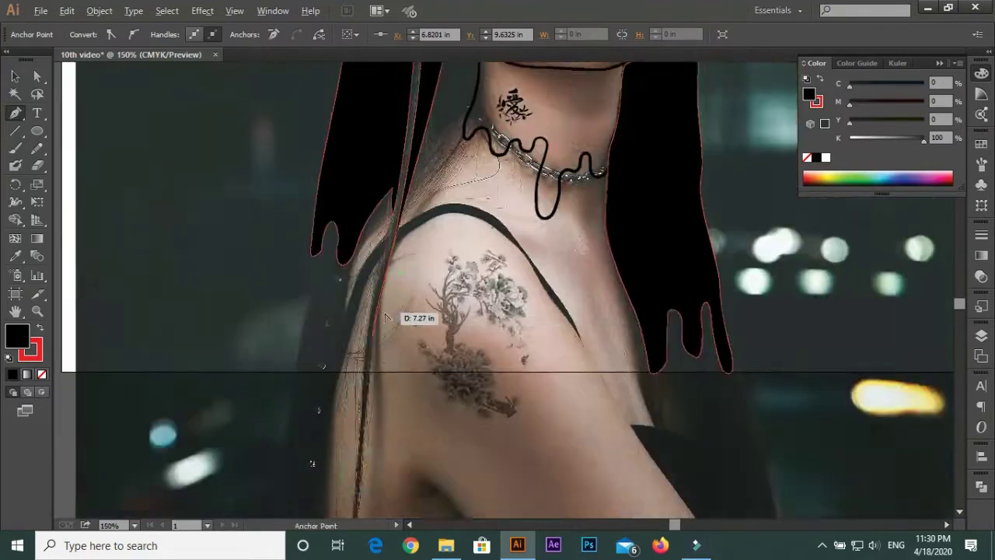
# Close the outline at the shoulders and review the filled black hair shape
pyautogui.hotkey('ctrl', '+')
pyautogui.scroll(6, 368, 327)
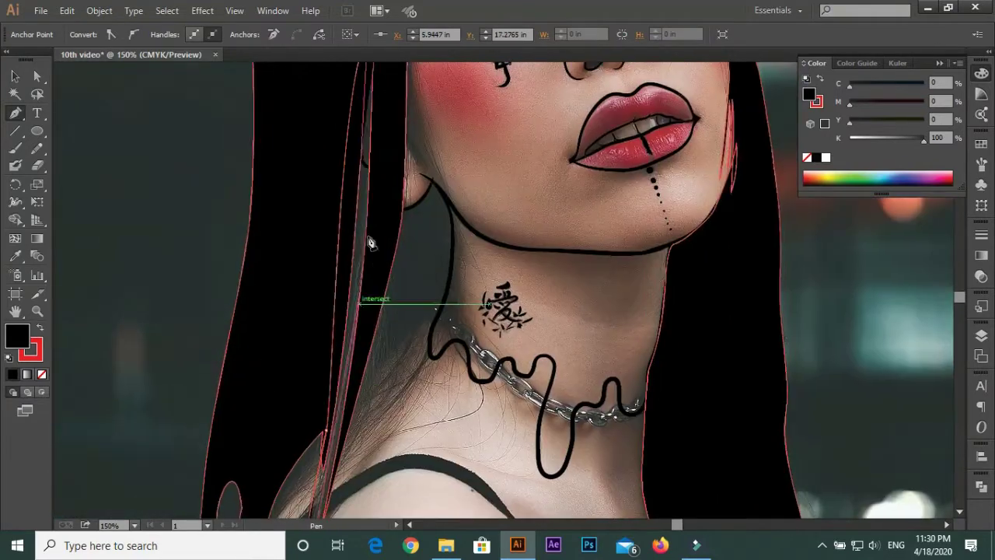
pyautogui.scroll(4, 368, 289)
pyautogui.hotkey('ctrl', '0')
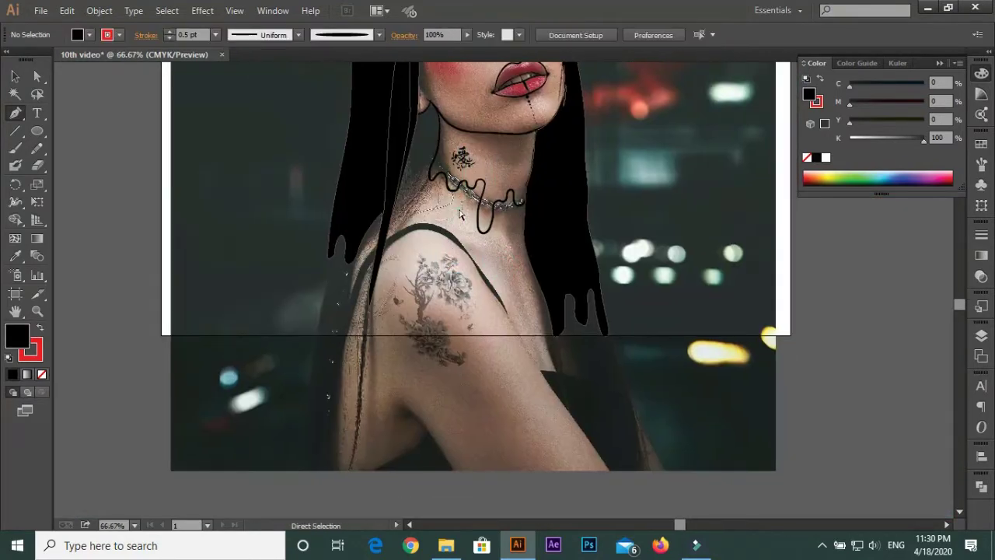
pyautogui.hotkey('ctrl', '+')
pyautogui.scroll(5, 459, 215)
# Pen-trace the chopstick outline from the hair edge out to its tip
pyautogui.scroll(5, 518, 391)
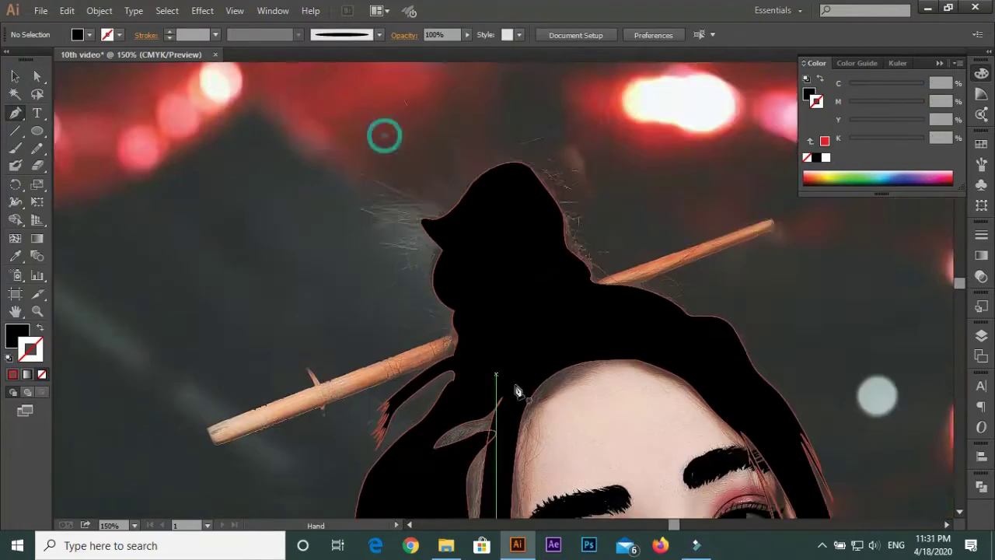
pyautogui.hotkey('ctrl', '+')
pyautogui.hscroll(5, 645, 231)
pyautogui.click(395, 304)
pyautogui.click(647, 219)
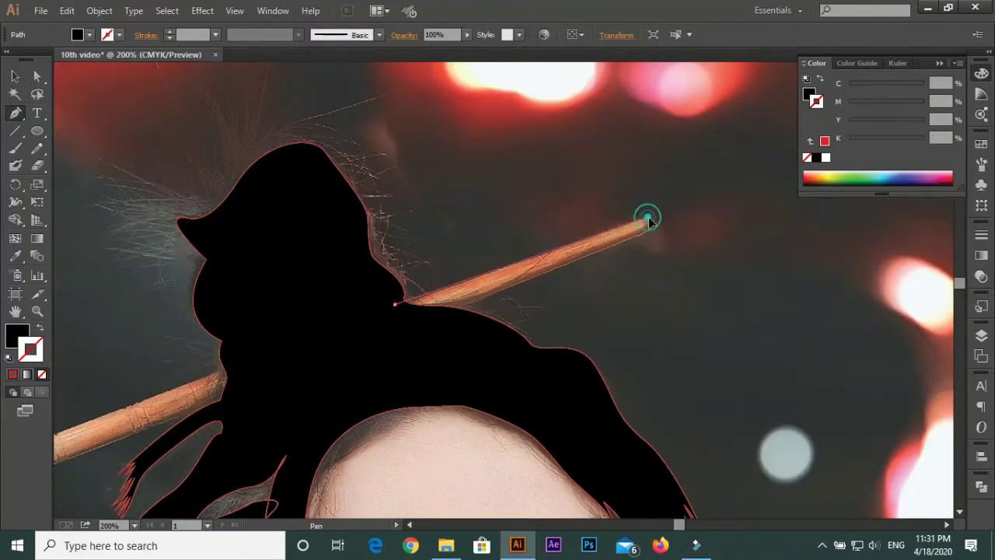
pyautogui.scroll(2, 655, 221)
pyautogui.click(650, 210)
pyautogui.click(645, 238)
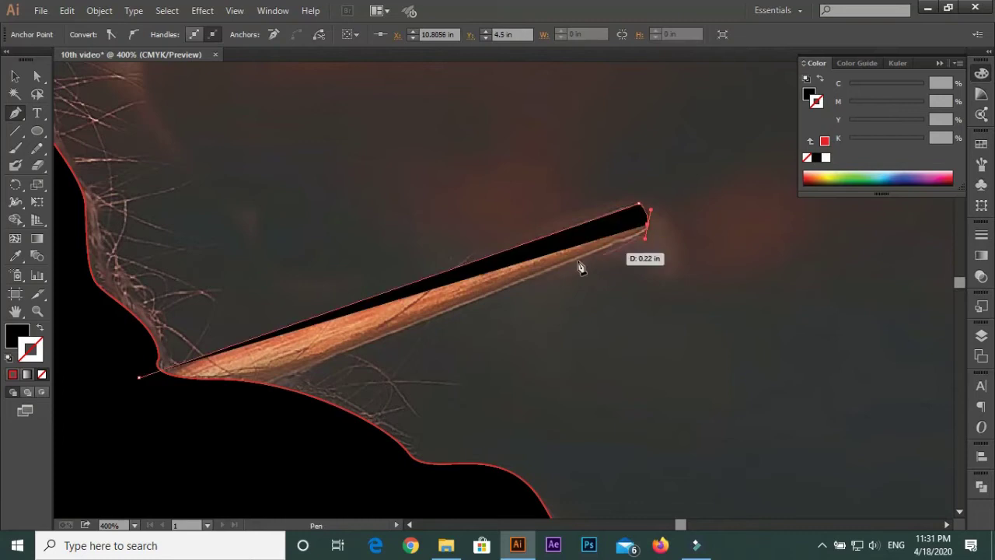
# Finish the chopstick outline along its lower edge and close the shape
pyautogui.hscroll(-3, 251, 395)
pyautogui.click(269, 416)
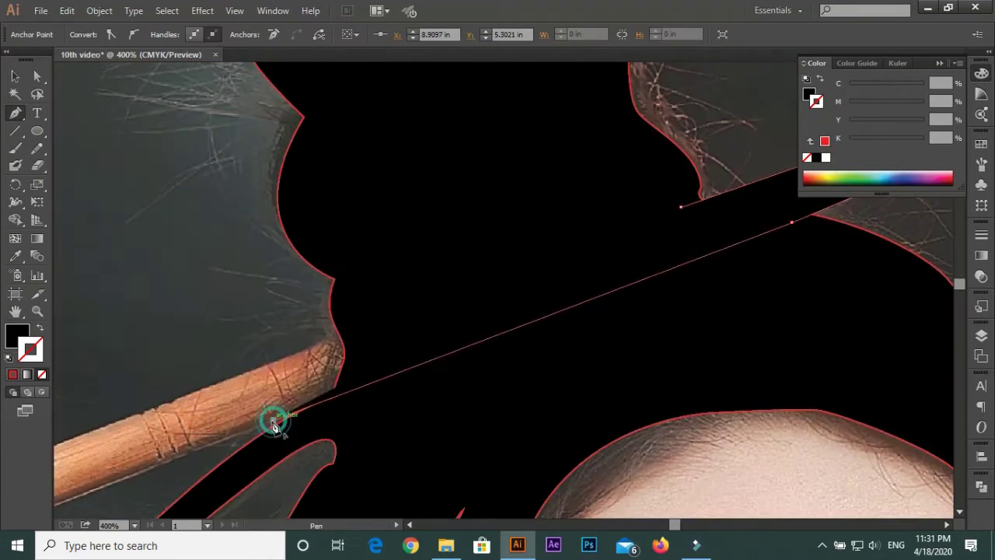
pyautogui.hscroll(-5, 271, 417)
pyautogui.click(164, 462)
pyautogui.hscroll(-5, 166, 466)
pyautogui.click(295, 483)
pyautogui.click(269, 437)
# Fill the chopstick red and send it behind the hair
pyautogui.hotkey('ctrl', '-')
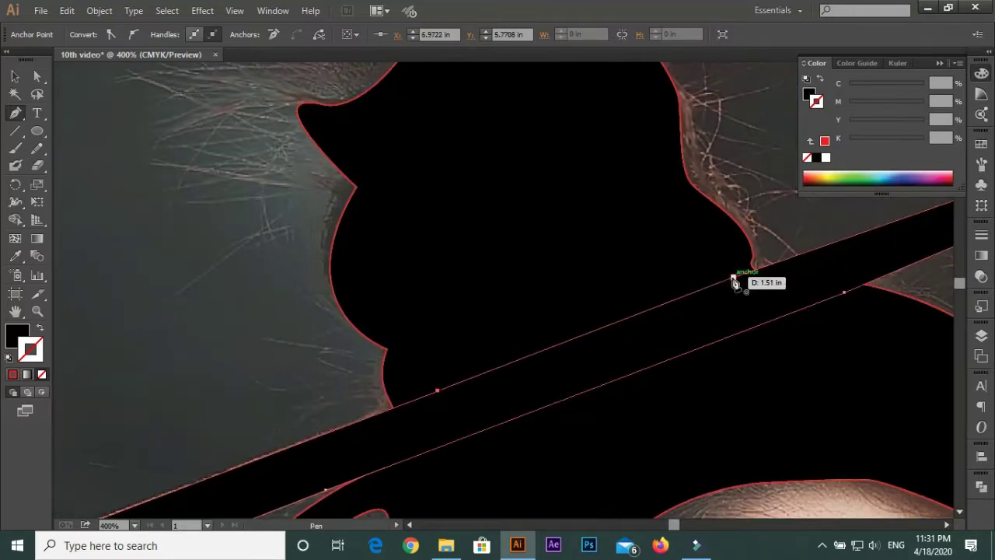
pyautogui.hotkey('ctrl', '-')
pyautogui.press('v')
pyautogui.click(13, 375)
pyautogui.rightClick(469, 329)
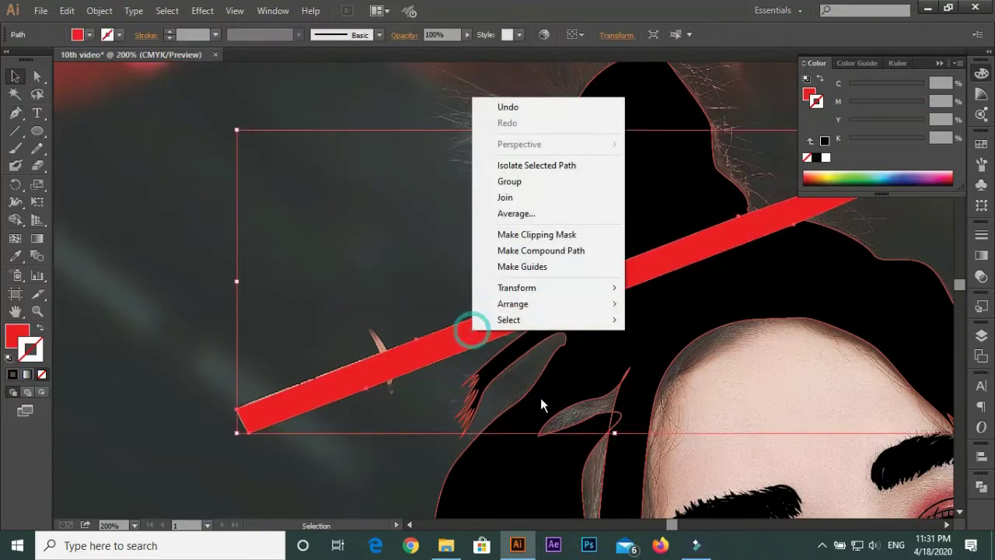
pyautogui.click(653, 329)
pyautogui.click(352, 256)
# Pen-trace the small upper and lower prongs on the chopstick
pyautogui.hotkey('ctrl', '+')
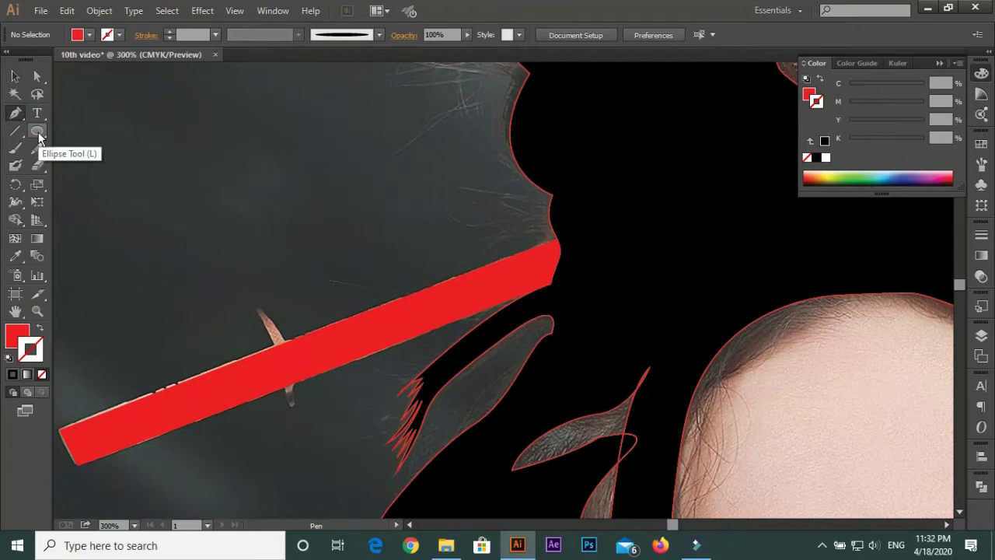
pyautogui.hotkey('ctrl', '+')
pyautogui.moveTo(240, 298); pyautogui.dragTo(235, 304)
pyautogui.click(268, 348)
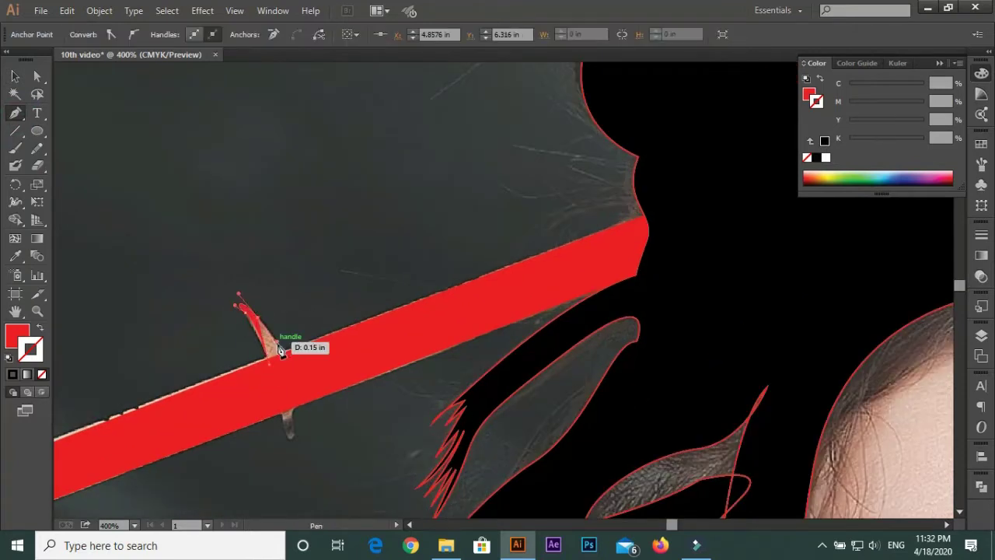
pyautogui.click(270, 364)
pyautogui.click(298, 405)
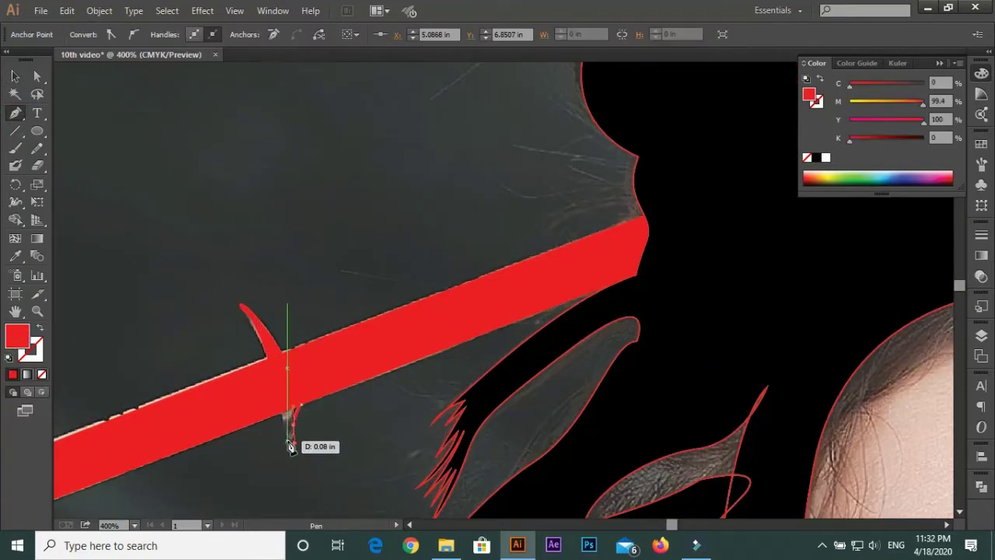
pyautogui.moveTo(272, 409); pyautogui.dragTo(306, 410)
pyautogui.keyDown('ctrl'); pyautogui.click(262, 269); pyautogui.keyUp('ctrl')
pyautogui.hotkey('ctrl', '-')
pyautogui.hotkey('ctrl', '-')
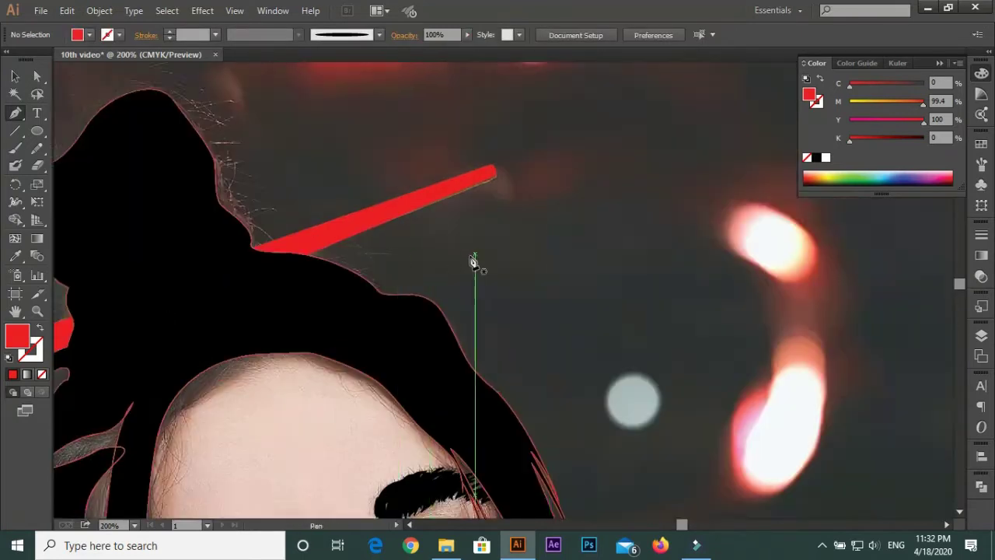
pyautogui.hotkey('ctrl', '-')
# Unite the chopstick and its prongs into one shape with Pathfinder
pyautogui.press('v')
pyautogui.click(327, 299)
pyautogui.rightClick(288, 271)
pyautogui.click(194, 233)
pyautogui.hotkey('shift', 'ctrl', 'F9')
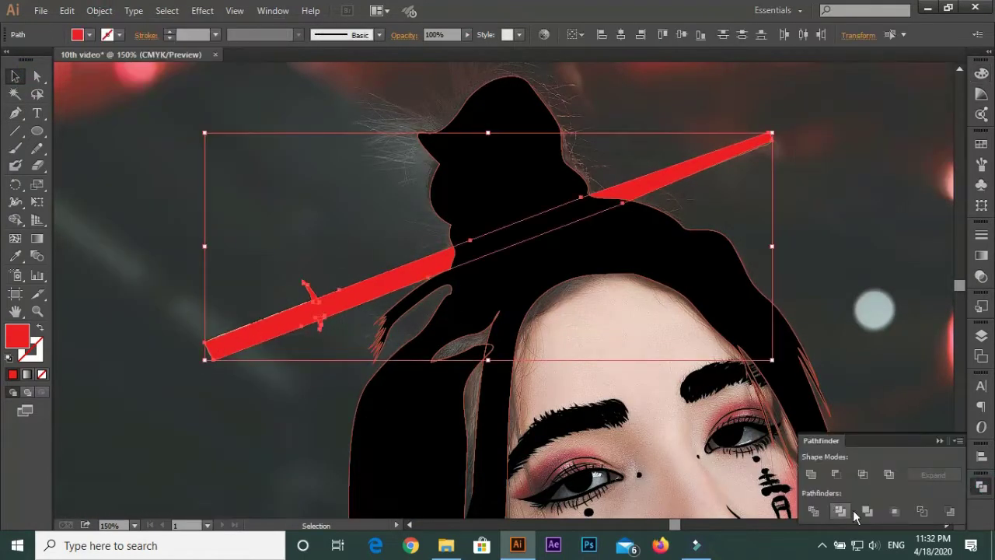
pyautogui.hotkey('ctrl', 'shift', 'a')
pyautogui.click(366, 300)
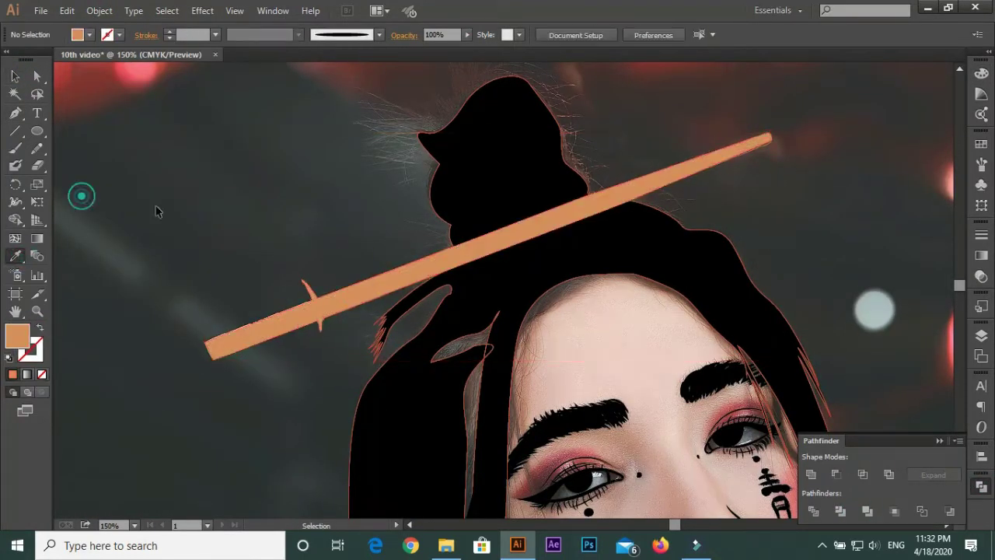
# Eyedrop the photo's orange onto the chopstick and send it behind the hair
pyautogui.hotkey('ctrl', 'shift', 'a')
pyautogui.hotkey('ctrl', '-')
pyautogui.rightClick(315, 264)
pyautogui.click(529, 467)
pyautogui.hotkey('ctrl', 'shift', 'a')
# Hide Layer 1 so only the vector art shows
pyautogui.hotkey('ctrl', '+')
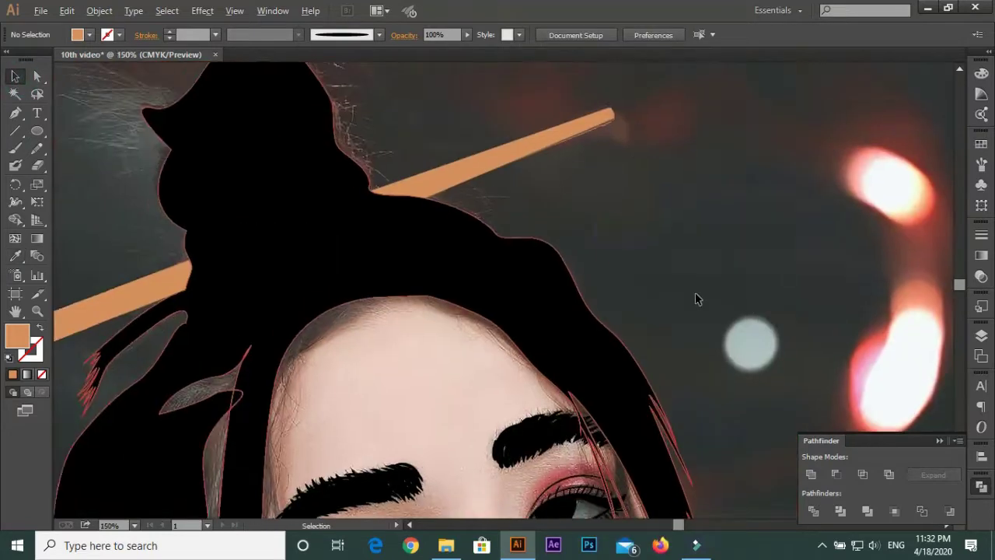
pyautogui.hotkey('ctrl', '-')
pyautogui.press('F7')
pyautogui.hotkey('ctrl', '+')
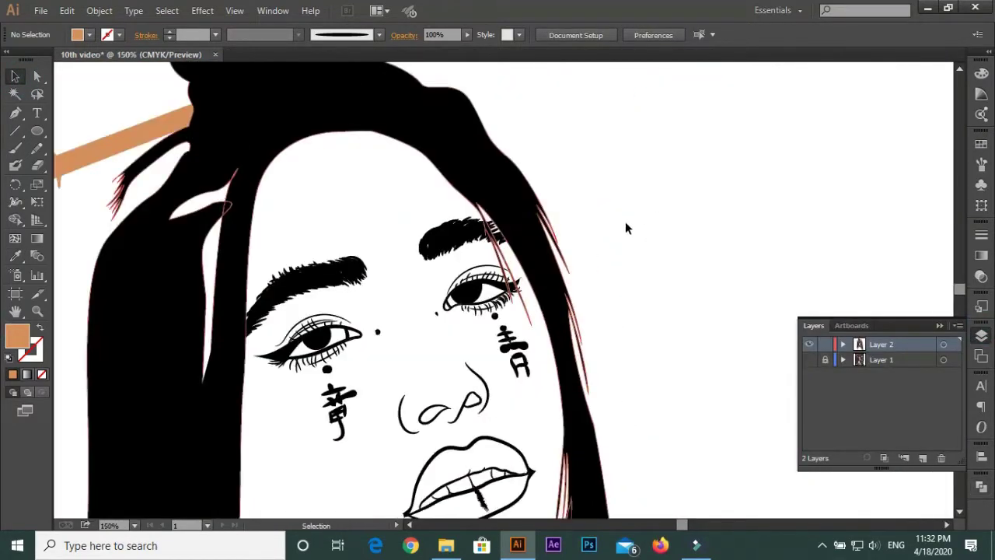
pyautogui.click(497, 234)
pyautogui.hotkey('ctrl', 'shift', 'a')
pyautogui.hotkey('ctrl', '-')
# Paint a thin strand, show the photo again, and set the stroke to 0.25 pt
pyautogui.press('b')
pyautogui.moveTo(673, 138); pyautogui.dragTo(737, 322)
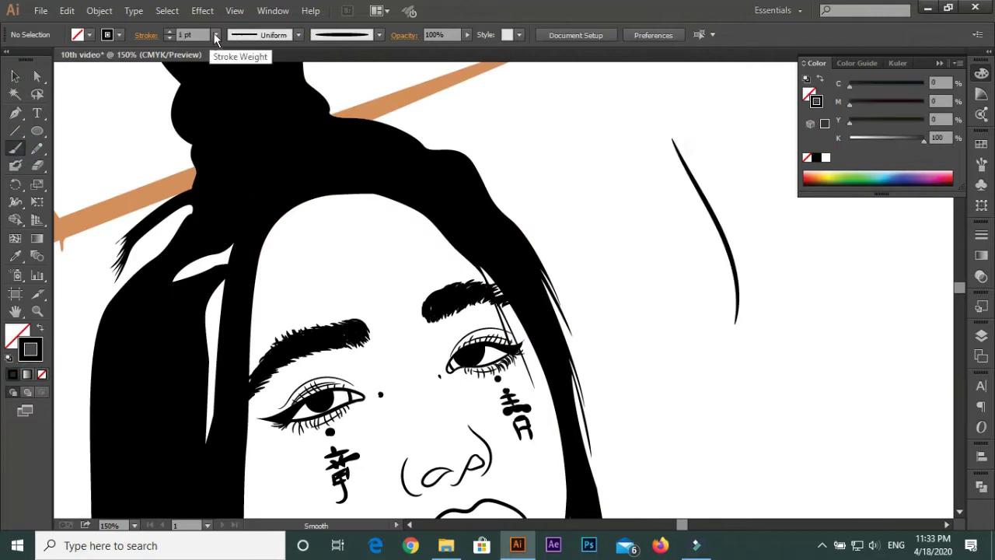
pyautogui.press('F7')
pyautogui.click(809, 359)
pyautogui.hotkey('ctrl', '+')
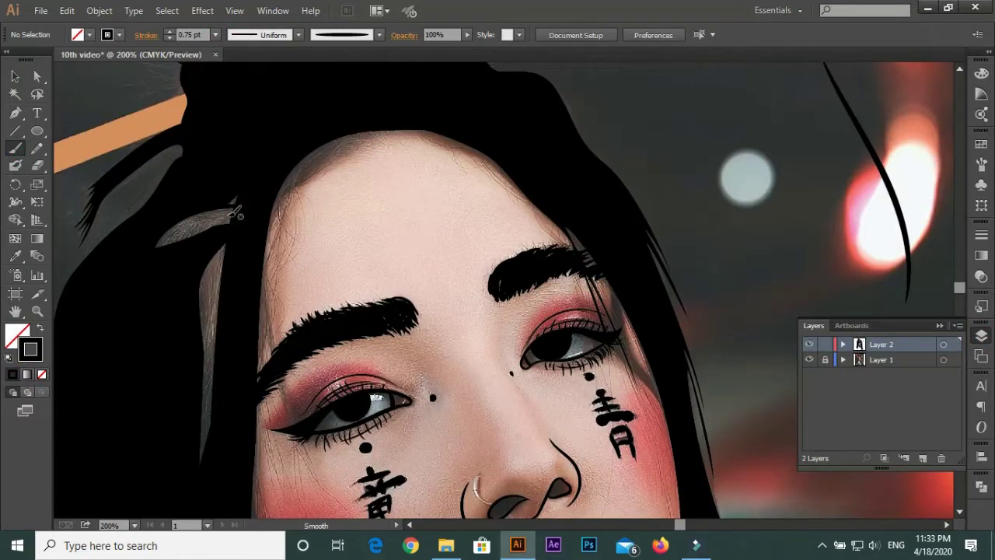
pyautogui.click(215, 34)
pyautogui.click(233, 53)
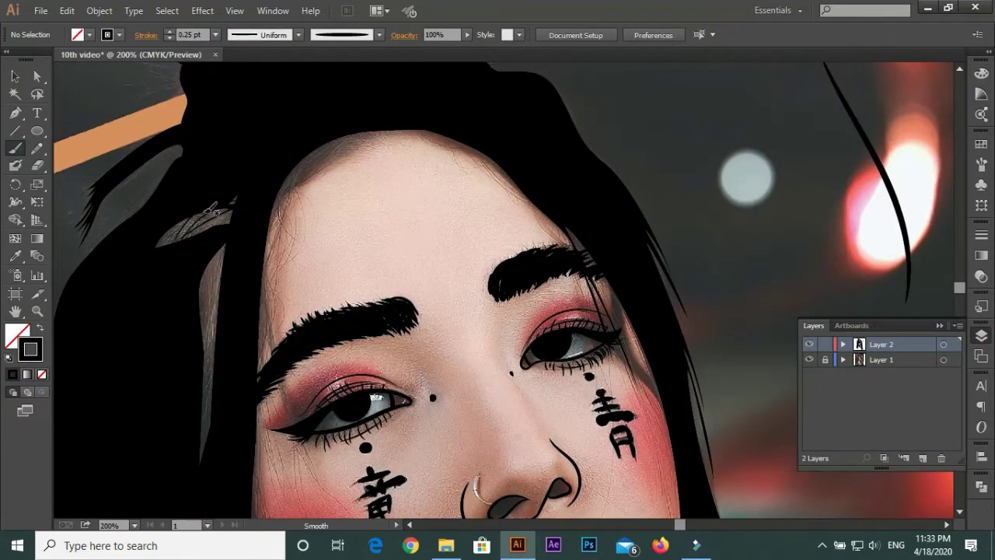
# Copy the small strand cluster up to the left hairline
pyautogui.hotkey('ctrl', '+')
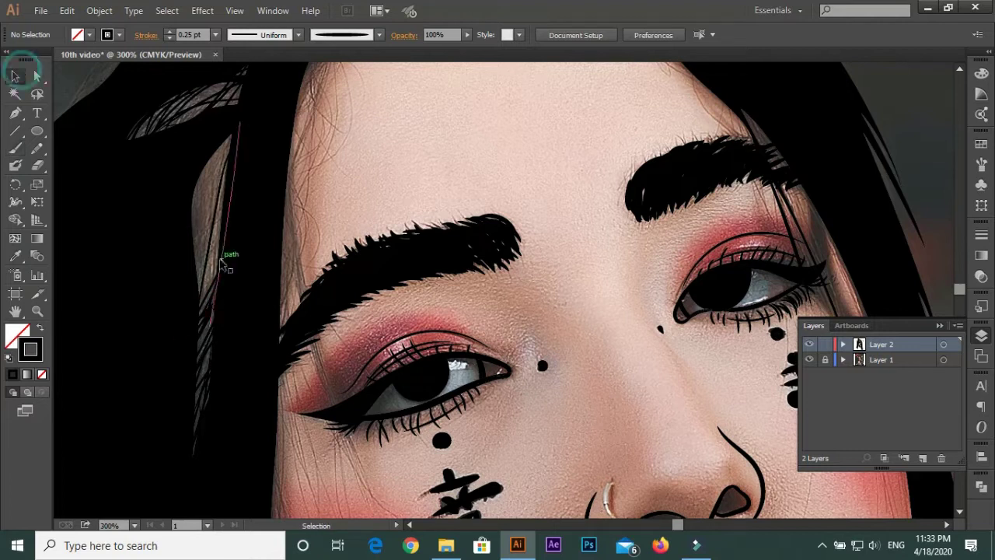
pyautogui.moveTo(206, 356); pyautogui.dragTo(210, 295)
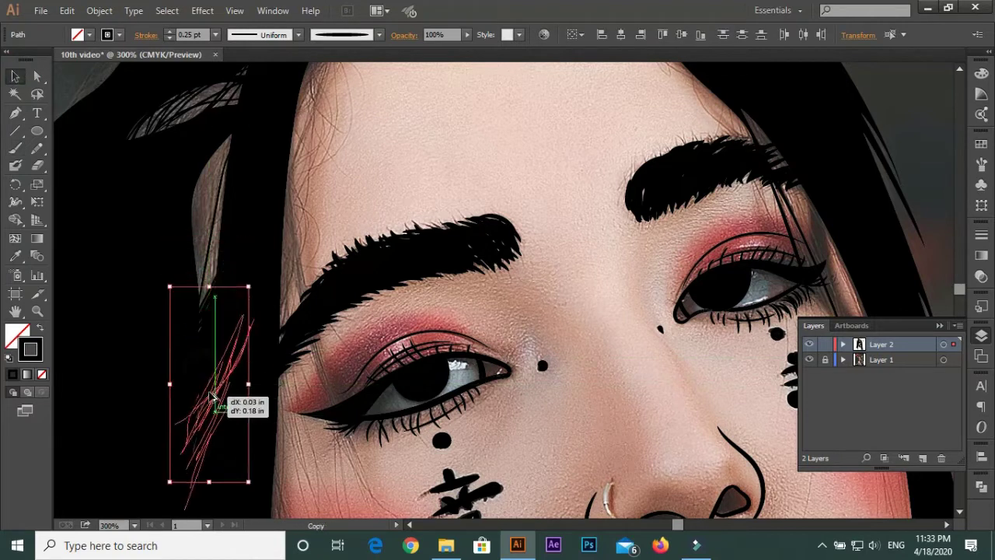
pyautogui.moveTo(254, 182); pyautogui.dragTo(230, 149)
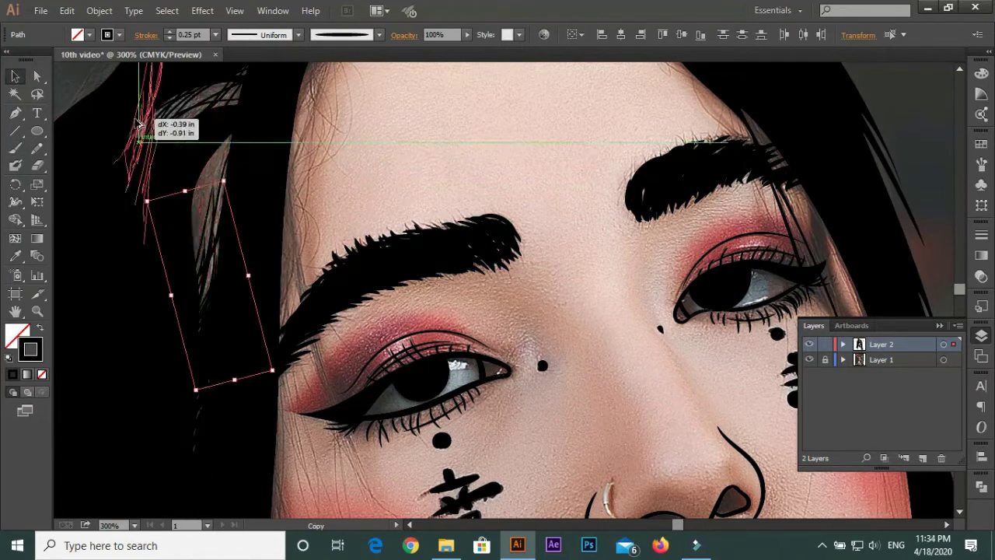
pyautogui.hotkey('ctrl', 'shift', 'a')
pyautogui.press('b')
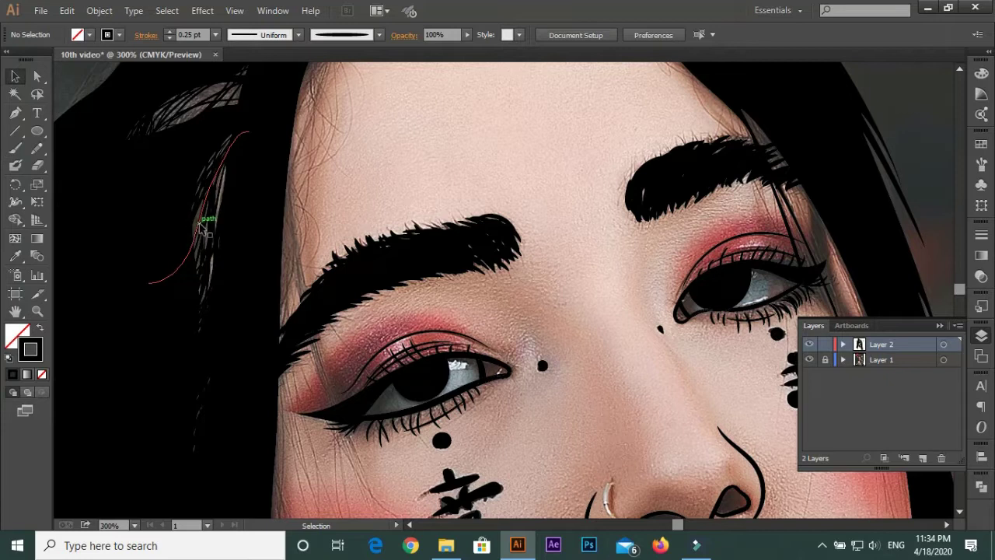
# Move the hair-strand paths beside the head up and to the left
pyautogui.scroll(5, 198, 229)
pyautogui.click(194, 227)
pyautogui.scroll(-3, 234, 272)
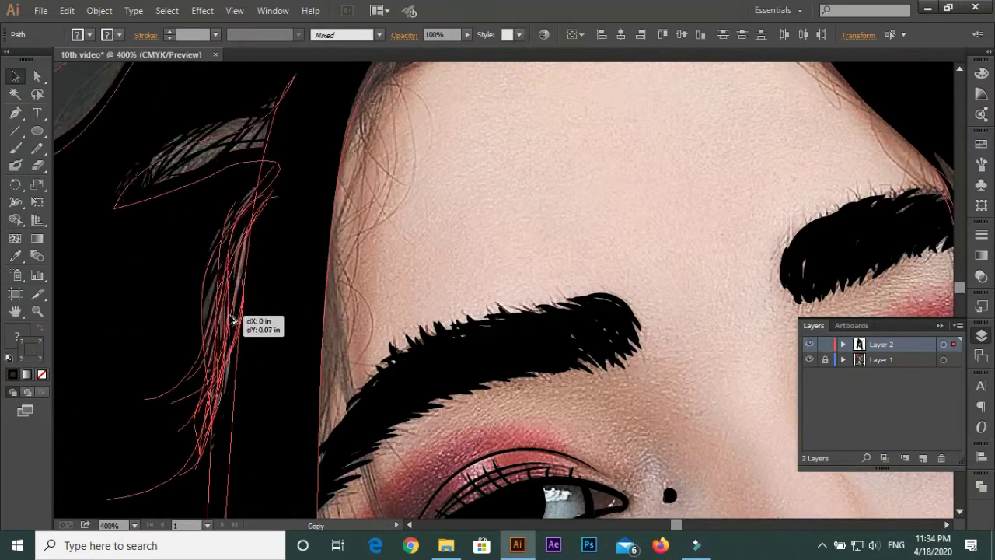
pyautogui.moveTo(284, 289); pyautogui.dragTo(211, 330)
pyautogui.hotkey('ctrl', 'shift', 'a')
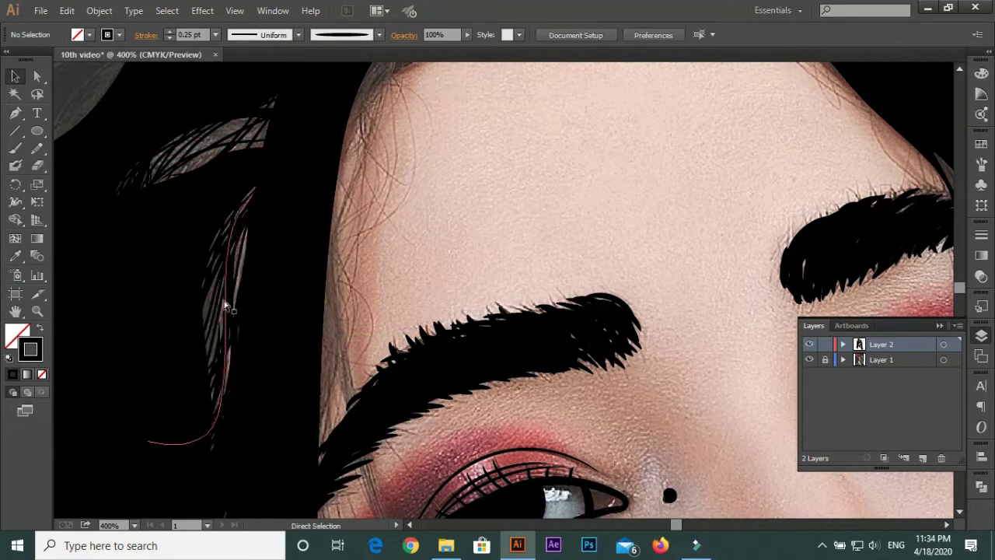
pyautogui.scroll(2, 205, 303)
pyautogui.scroll(-2, 240, 357)
pyautogui.moveTo(243, 402)
pyautogui.mouseDown()
pyautogui.moveTo(210, 342)
pyautogui.moveTo(285, 171)
pyautogui.mouseUp()
pyautogui.hotkey('ctrl', 'shift', 'a')
pyautogui.press('b')
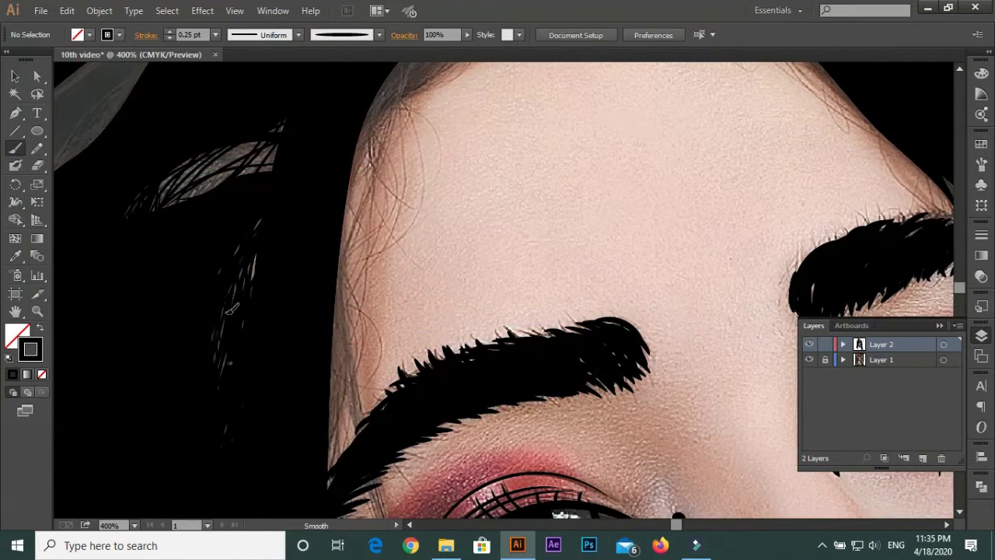
# Check a painted hair stroke, then scroll up to the crown strands
pyautogui.scroll(-3, 278, 140)
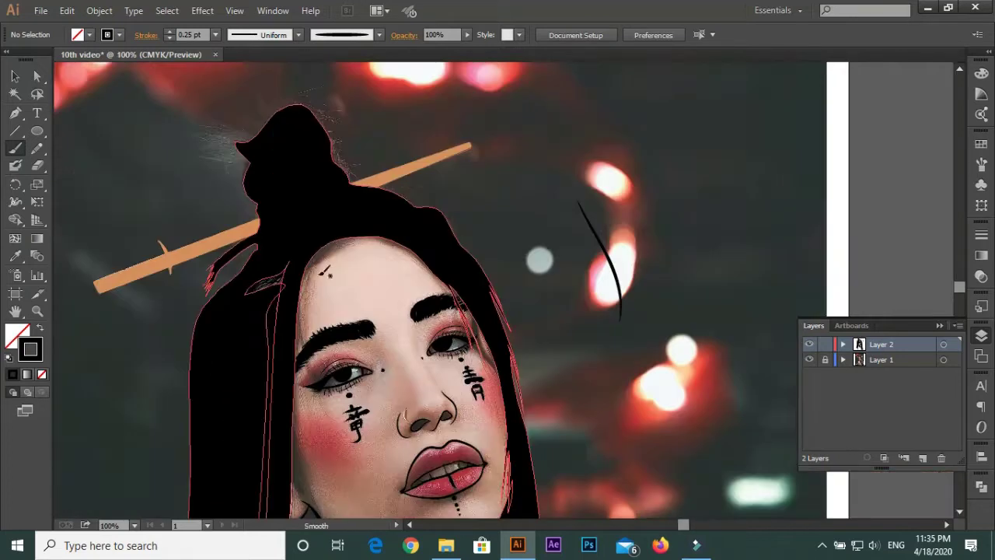
pyautogui.scroll(3, 272, 342)
pyautogui.press('v')
pyautogui.click(210, 251)
pyautogui.hotkey('ctrl', 'shift', 'a')
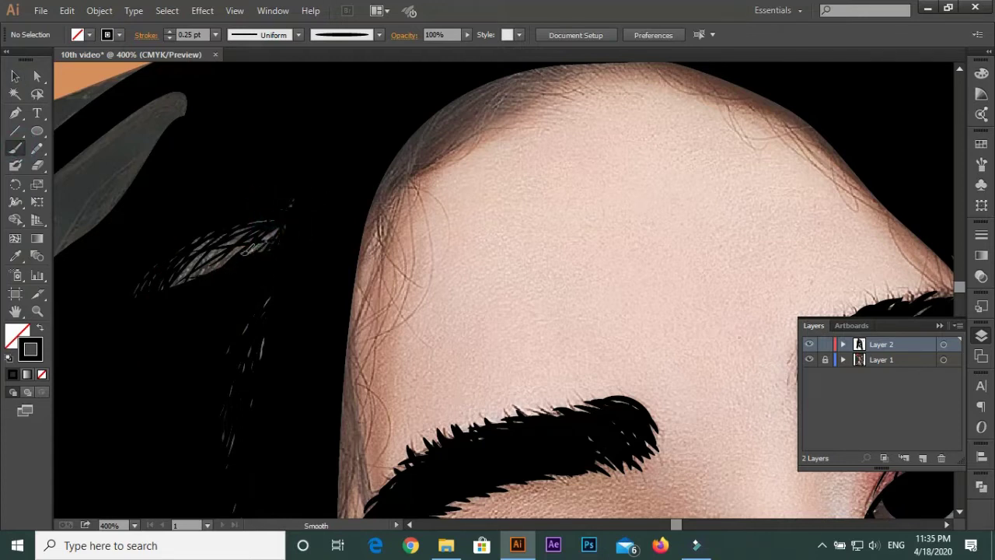
pyautogui.scroll(-5, 203, 243)
pyautogui.scroll(1, 337, 206)
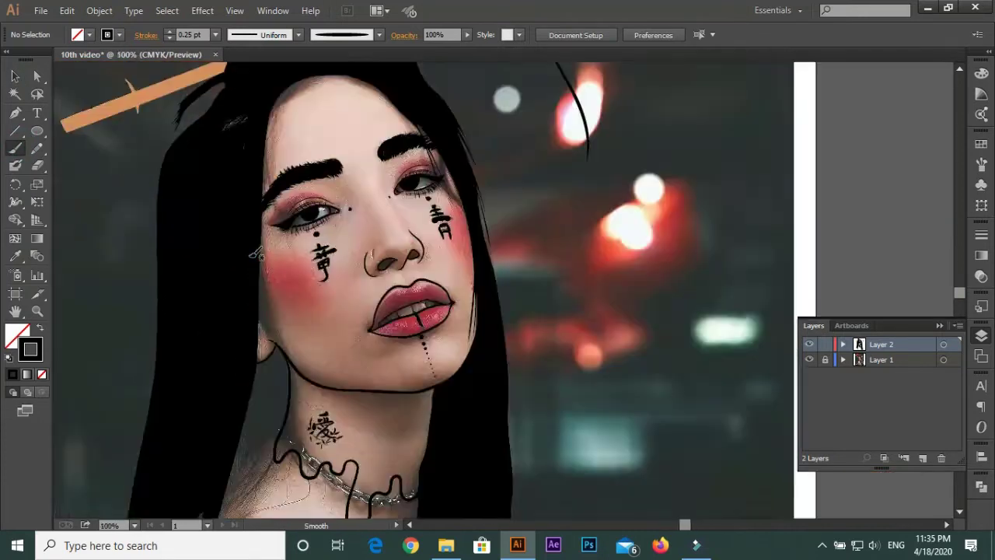
pyautogui.scroll(1, 337, 206)
pyautogui.scroll(1, 337, 206)
pyautogui.scroll(2, 336, 206)
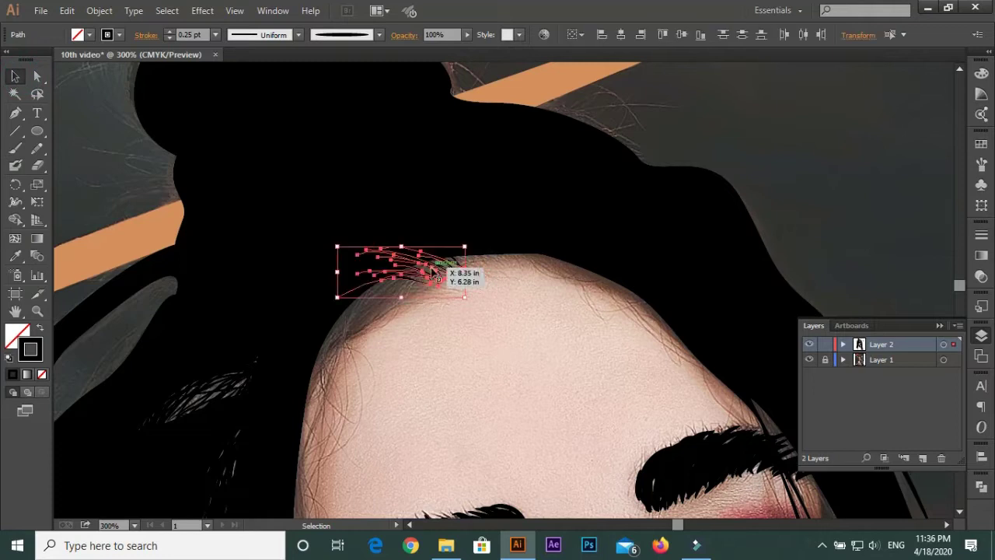
# Duplicate the crown hair strands and rotate the copy along the forehead hairline
pyautogui.moveTo(480, 273)
pyautogui.mouseDown()
pyautogui.moveTo(343, 242)
pyautogui.moveTo(349, 222)
pyautogui.mouseUp()
pyautogui.moveTo(488, 235); pyautogui.dragTo(391, 268)
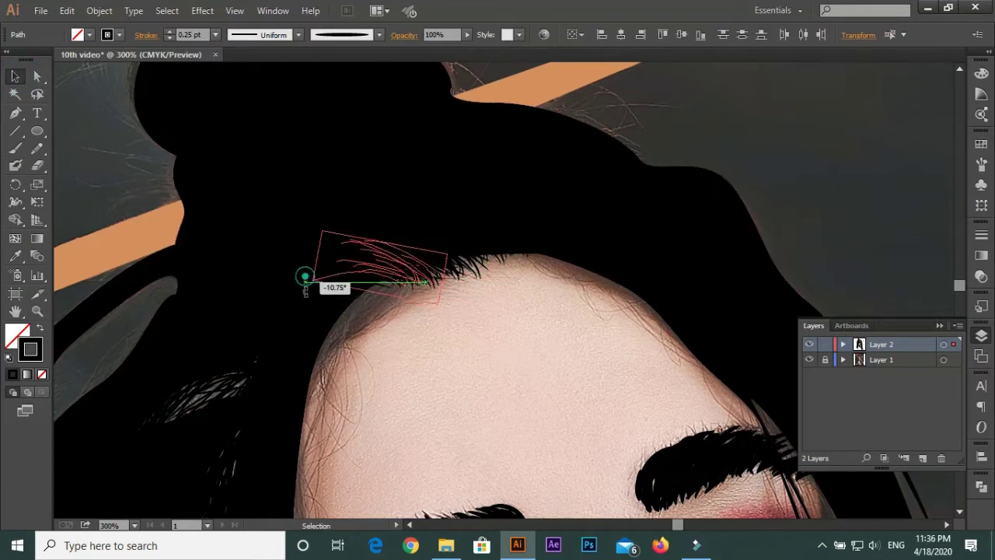
pyautogui.moveTo(390, 268); pyautogui.dragTo(381, 285)
pyautogui.moveTo(315, 269); pyautogui.dragTo(373, 271)
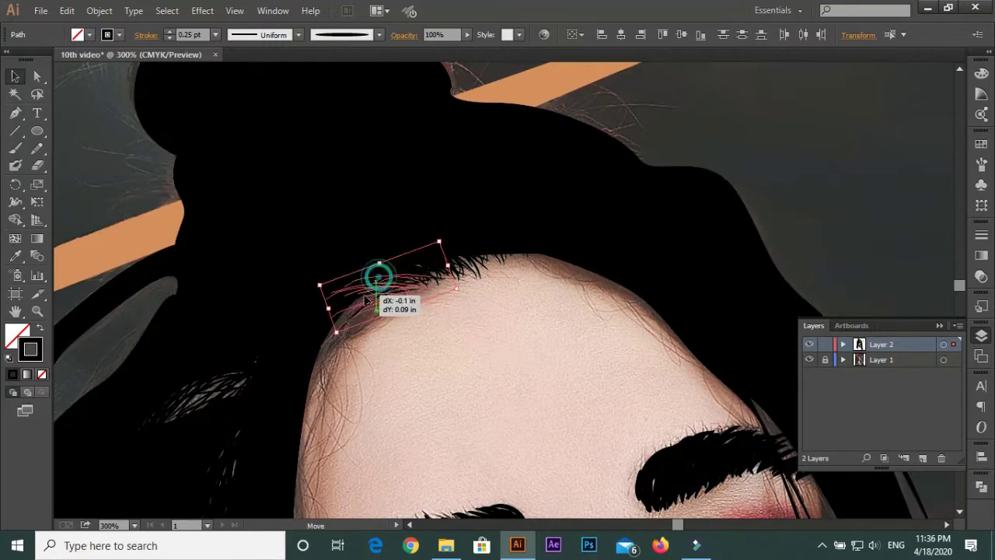
pyautogui.click(476, 347)
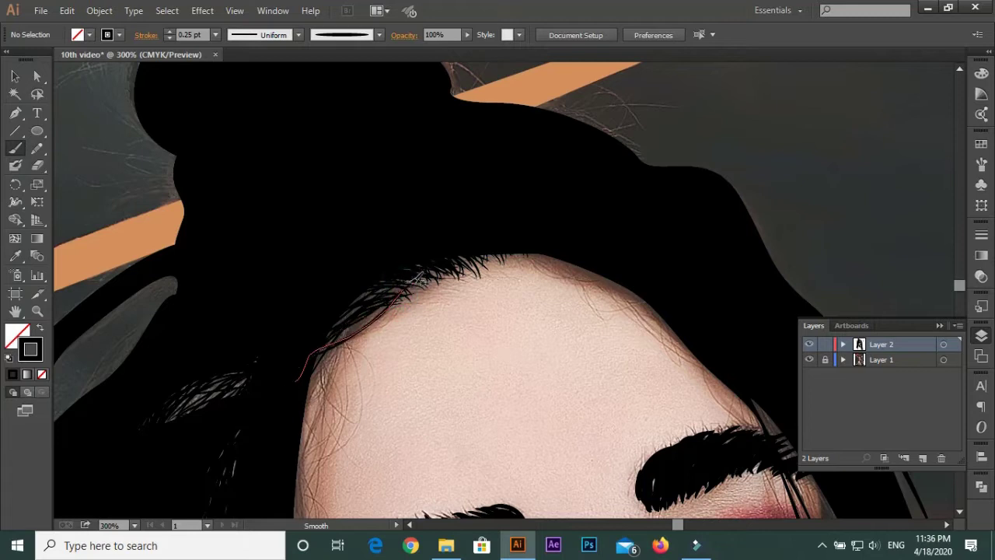
pyautogui.moveTo(364, 352); pyautogui.dragTo(360, 304)
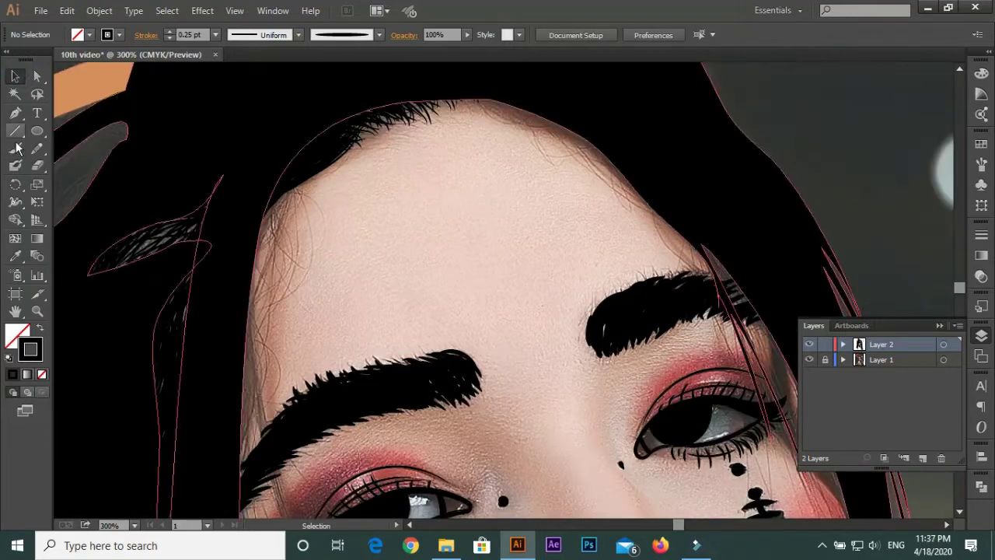
# Pan down the face to the lips, neck tattoo and chain
pyautogui.click(17, 148)
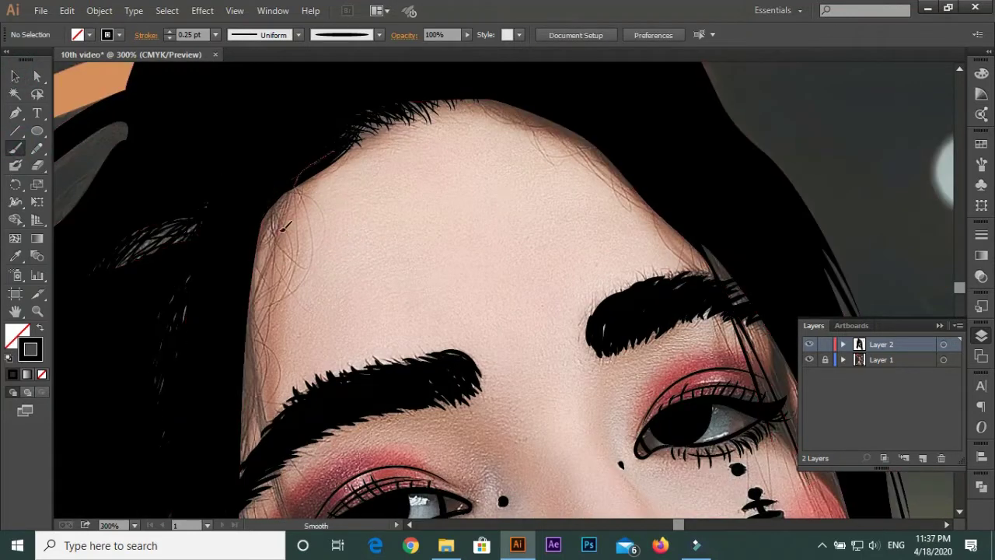
pyautogui.moveTo(292, 328); pyautogui.dragTo(250, 296)
pyautogui.scroll(-1, 257, 288)
pyautogui.moveTo(238, 195)
pyautogui.mouseDown()
pyautogui.moveTo(219, 87)
pyautogui.moveTo(199, 107)
pyautogui.mouseUp()
pyautogui.moveTo(256, 455); pyautogui.dragTo(213, 408)
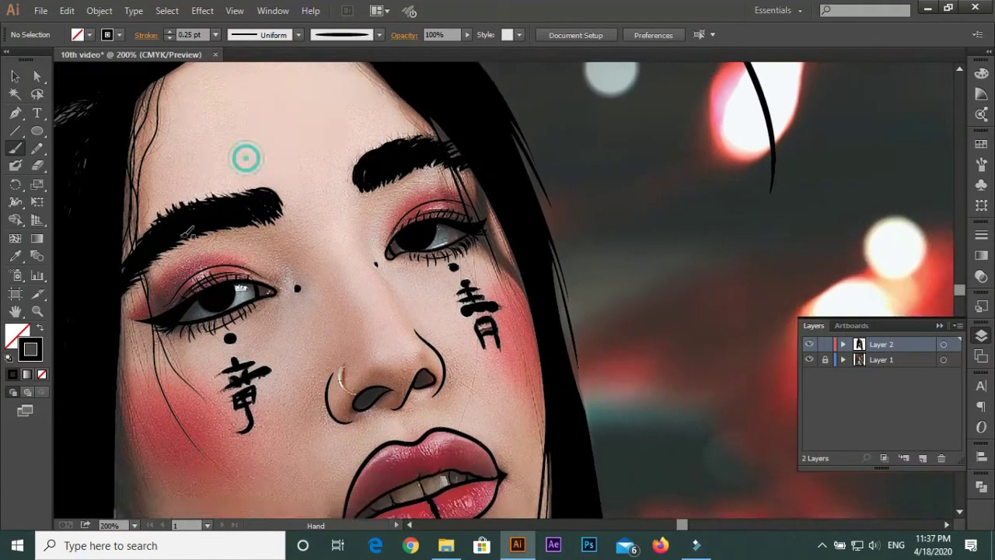
pyautogui.moveTo(244, 155); pyautogui.dragTo(267, 47)
pyautogui.moveTo(205, 437); pyautogui.dragTo(194, 328)
pyautogui.moveTo(179, 398); pyautogui.dragTo(162, 348)
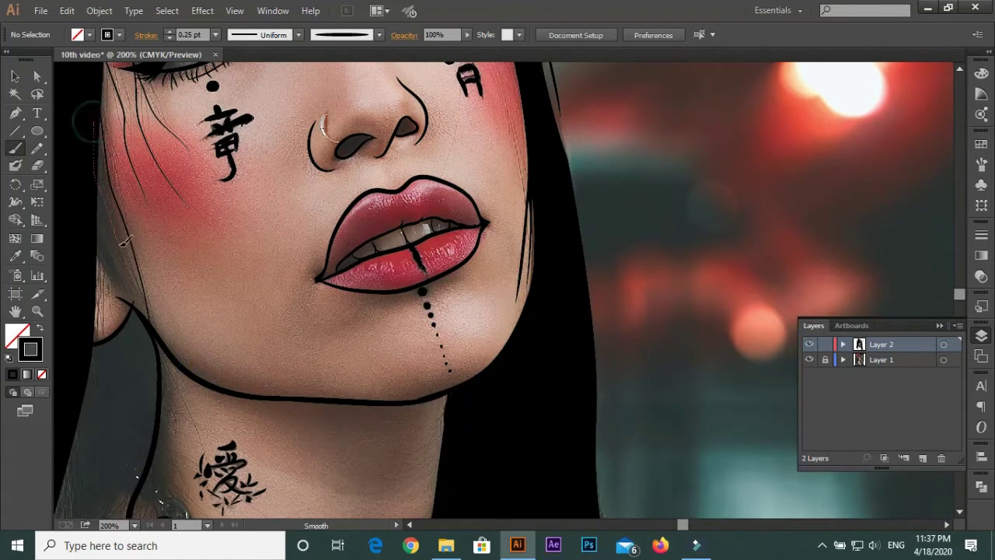
pyautogui.moveTo(86, 287); pyautogui.dragTo(82, 130)
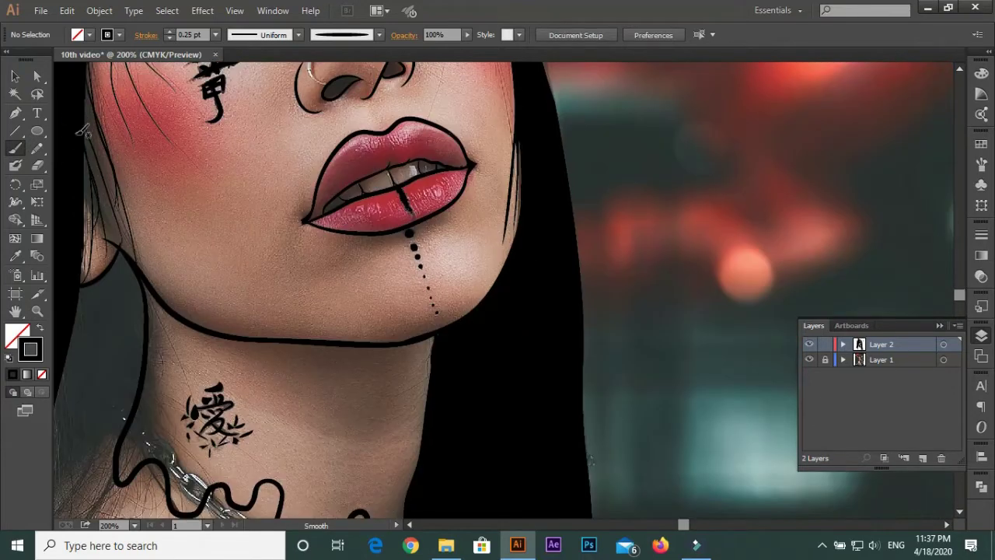
# Pan back up to the eyes and forehead, then down toward the lips
pyautogui.moveTo(233, 156); pyautogui.dragTo(88, 332)
pyautogui.moveTo(116, 156); pyautogui.dragTo(155, 296)
pyautogui.moveTo(171, 78); pyautogui.dragTo(184, 158)
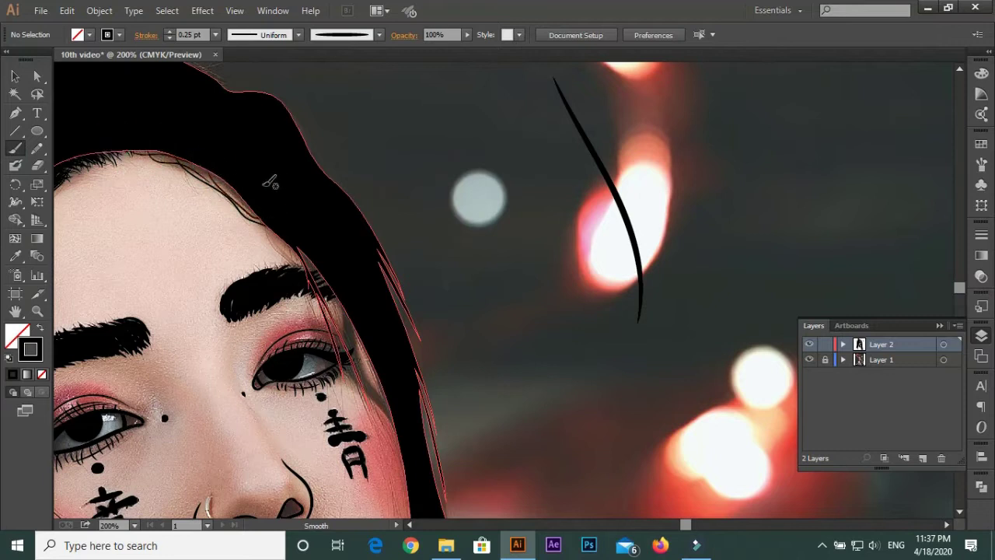
pyautogui.moveTo(279, 234); pyautogui.dragTo(206, 156)
pyautogui.moveTo(279, 205); pyautogui.dragTo(261, 138)
pyautogui.moveTo(312, 273); pyautogui.dragTo(275, 174)
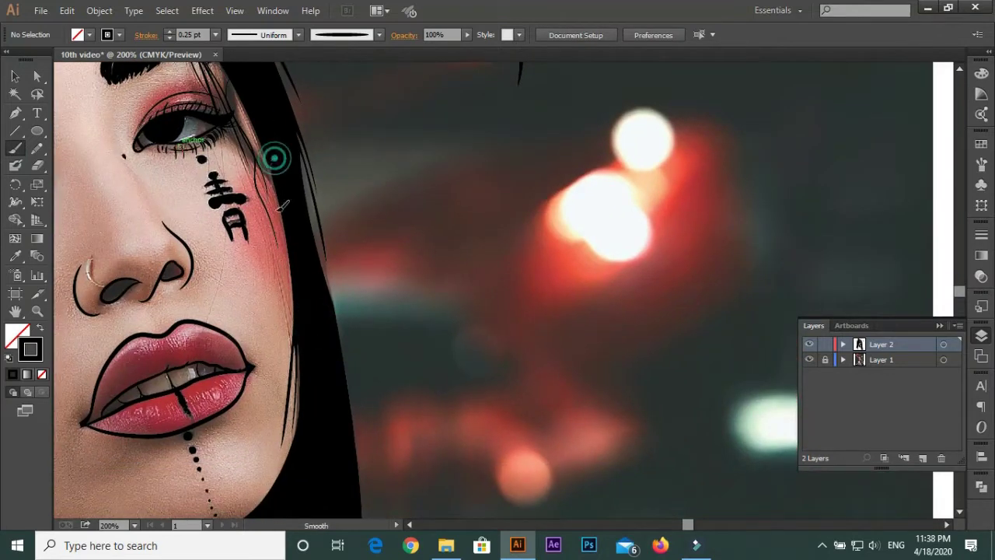
# Paint an extra thin hair strand along the forehead hairline
pyautogui.scroll(3, 185, 80)
pyautogui.scroll(3, 177, 93)
pyautogui.scroll(2, 396, 187)
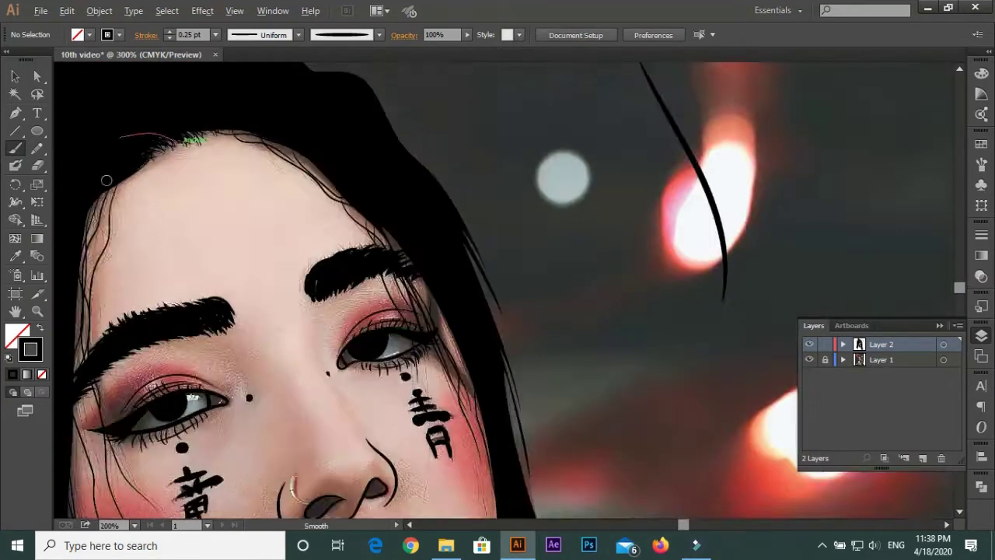
pyautogui.moveTo(304, 174); pyautogui.dragTo(389, 168)
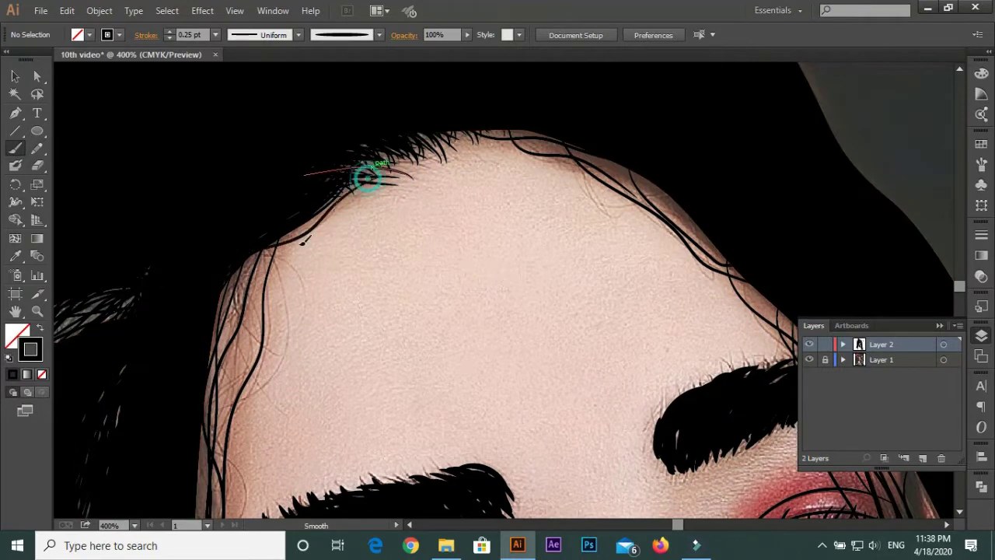
pyautogui.scroll(-2, 252, 257)
pyautogui.scroll(1, 322, 124)
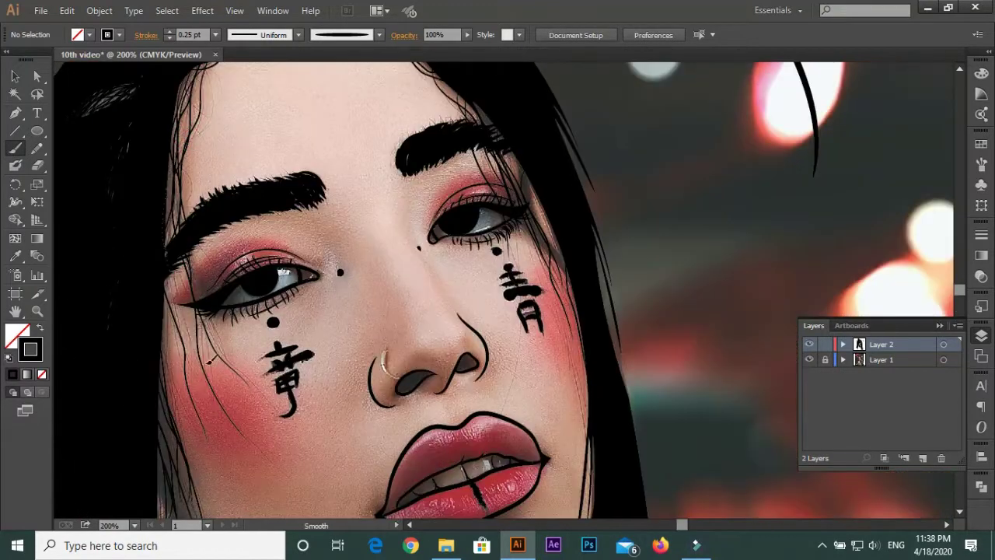
pyautogui.scroll(-1, 234, 150)
pyautogui.scroll(-1, 241, 202)
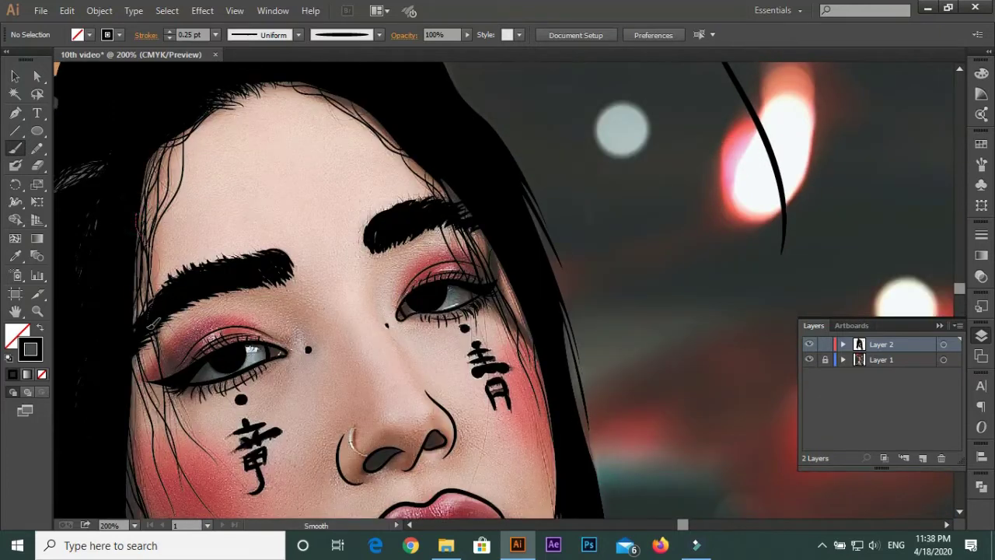
pyautogui.scroll(-1, 249, 272)
pyautogui.scroll(1, 258, 339)
pyautogui.scroll(1, 237, 351)
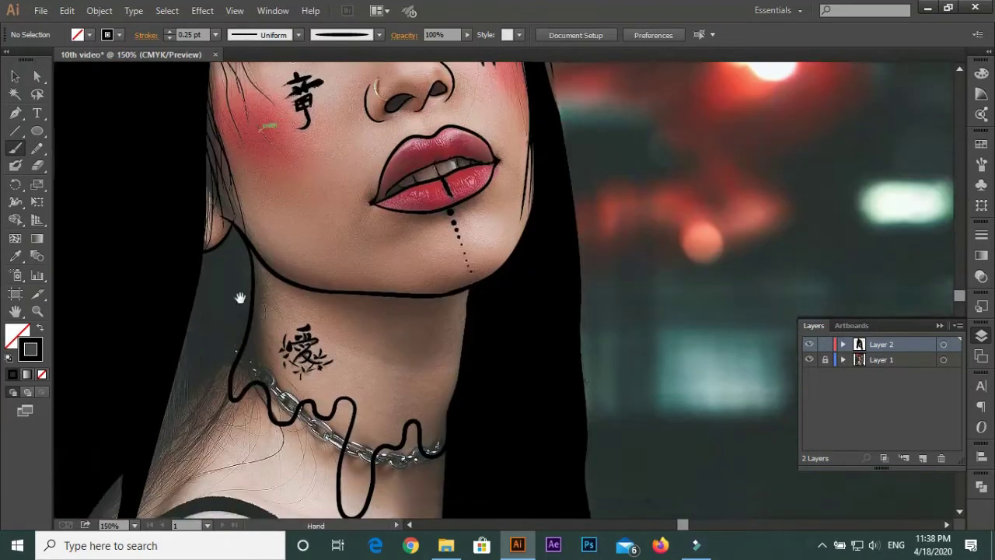
pyautogui.scroll(1, 238, 295)
# Trace pencil lines along the hair edge beside the jaw
pyautogui.press('n')
pyautogui.scroll(1, 210, 189)
pyautogui.moveTo(132, 176); pyautogui.dragTo(167, 164)
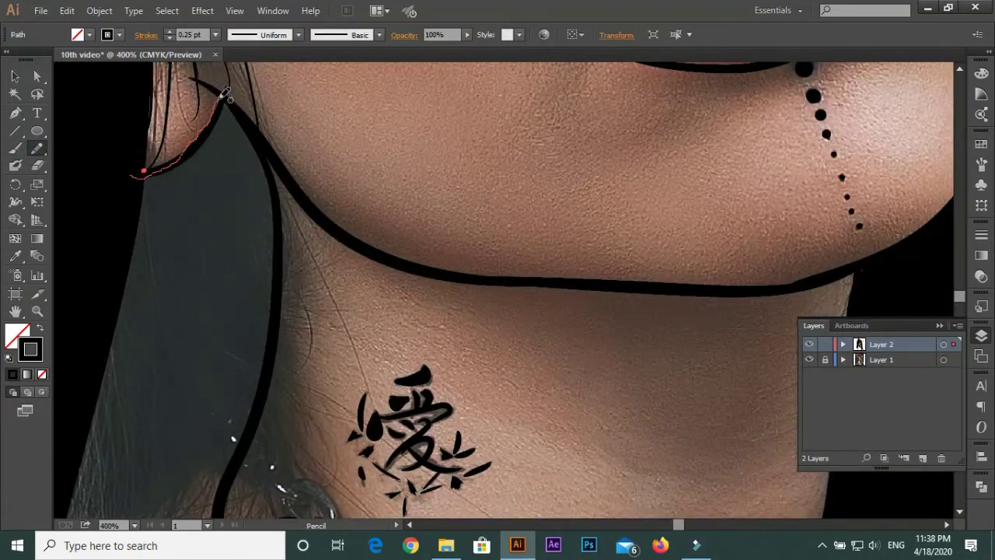
pyautogui.moveTo(278, 181); pyautogui.dragTo(294, 115)
pyautogui.scroll(-3, 288, 147)
pyautogui.scroll(-1, 259, 298)
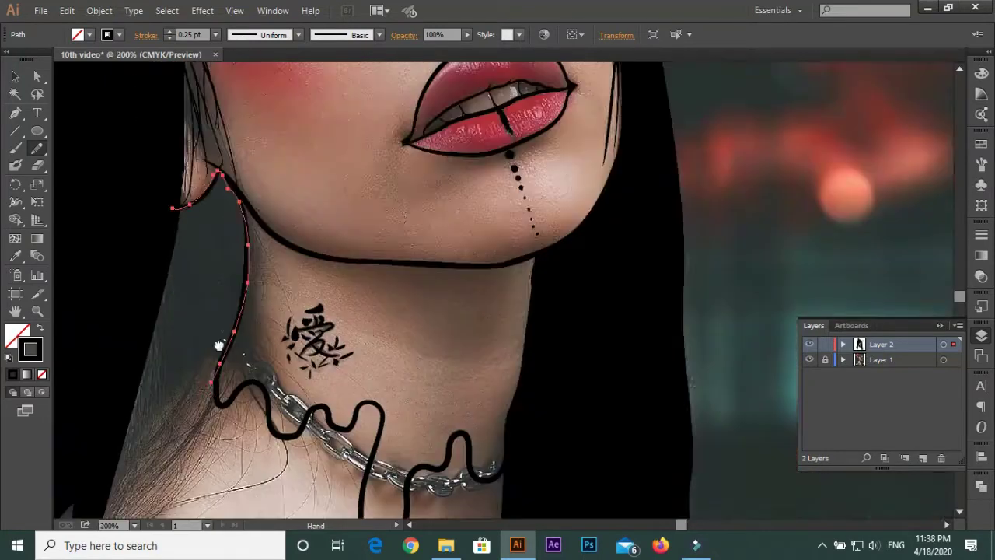
pyautogui.scroll(-3, 256, 296)
pyautogui.scroll(3, 140, 140)
# Alternate between selection and Pencil to smooth the traced hair-edge path
pyautogui.press('v')
pyautogui.scroll(2, 160, 224)
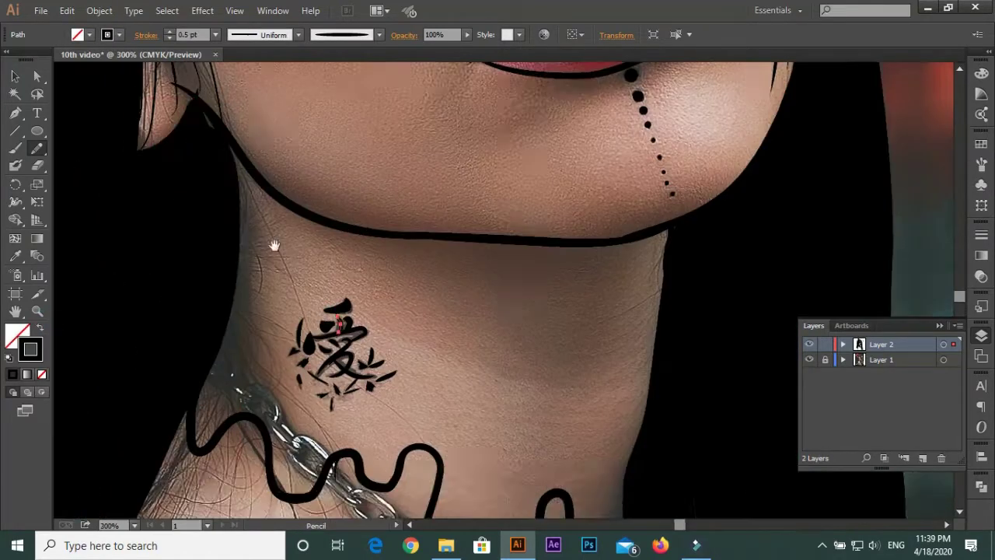
pyautogui.press('n')
pyautogui.scroll(-4, 134, 208)
pyautogui.hscroll(-3, 133, 208)
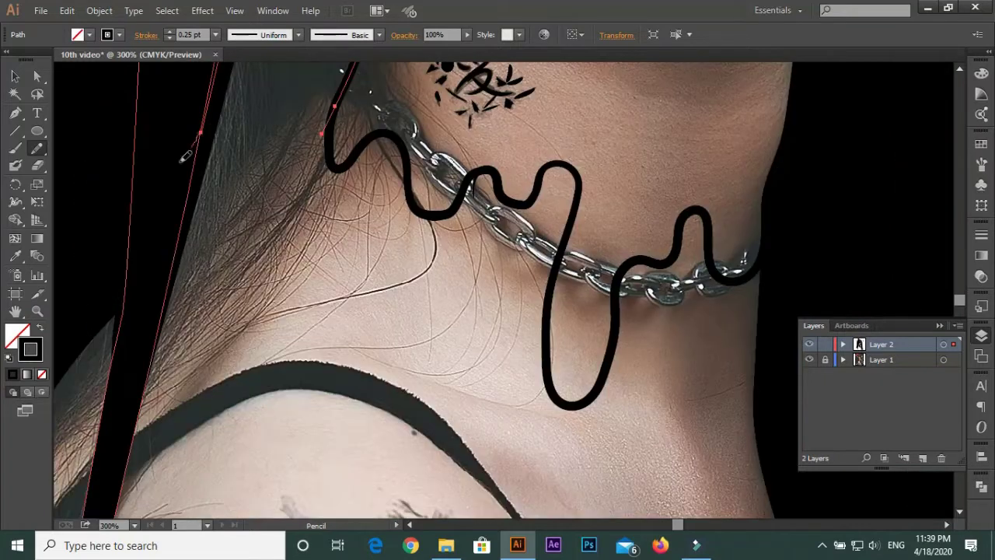
pyautogui.press('v')
pyautogui.press('n')
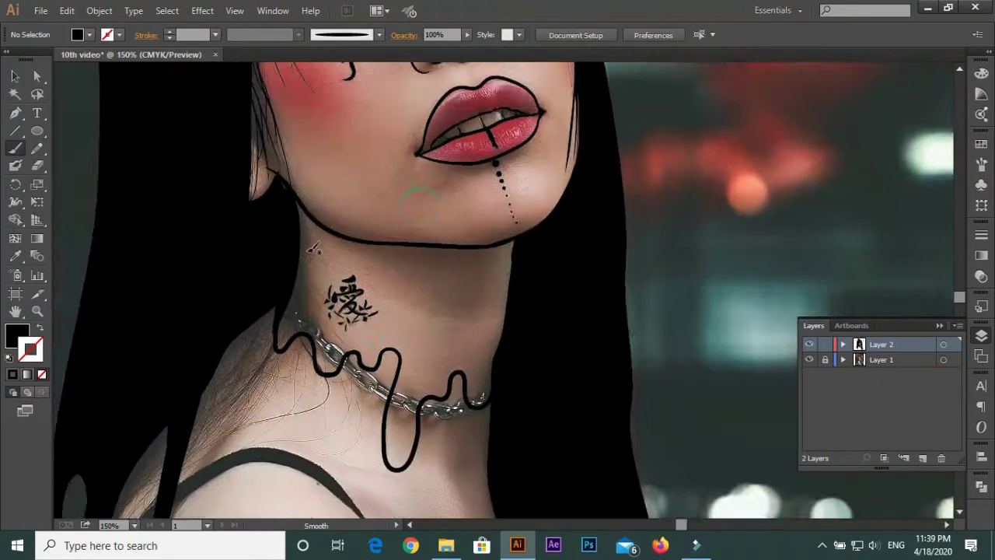
pyautogui.scroll(-2, 78, 149)
pyautogui.scroll(3, 308, 161)
pyautogui.scroll(-1, 308, 160)
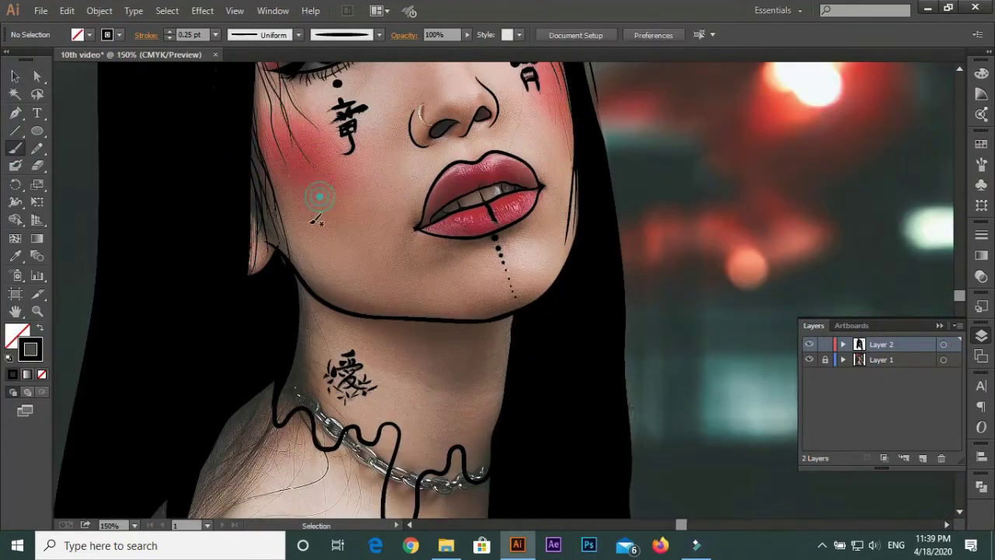
# Deselect the hair-edge path and undo the thick hair stroke
pyautogui.press('v')
pyautogui.click(245, 233)
pyautogui.scroll(-2, 245, 233)
pyautogui.scroll(4, 311, 311)
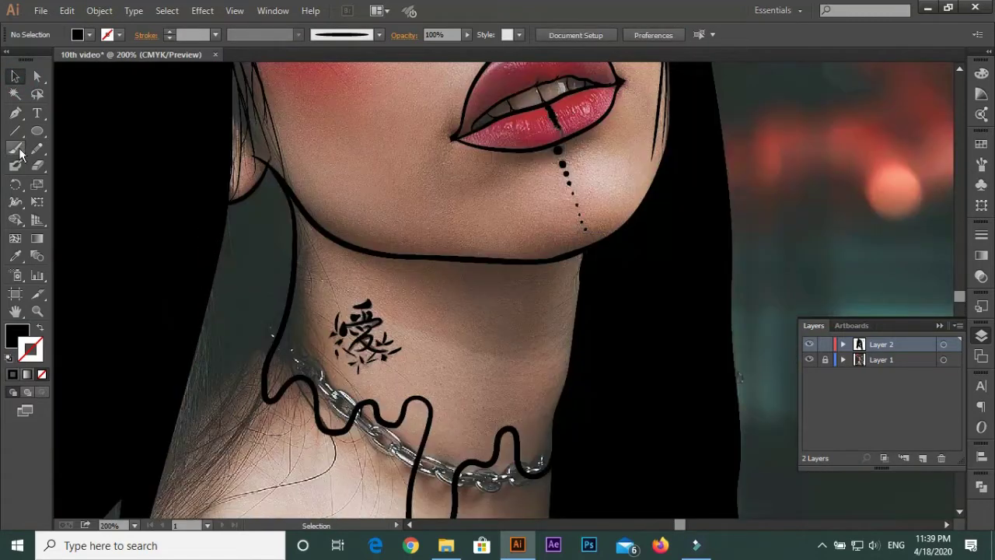
pyautogui.scroll(-2, 310, 311)
pyautogui.press('n')
pyautogui.hotkey('ctrl', 'z')
# Paint thin 0.5 pt hair strands along the hair beside the neck
pyautogui.moveTo(171, 364); pyautogui.dragTo(165, 435)
pyautogui.click(216, 35)
pyautogui.click(224, 62)
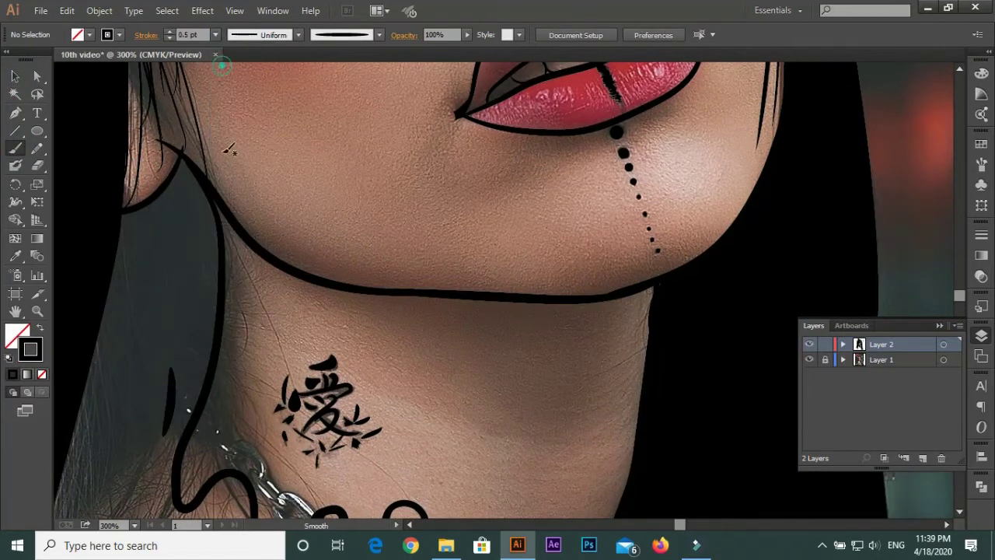
pyautogui.moveTo(128, 126); pyautogui.dragTo(116, 380)
pyautogui.scroll(-1, 221, 216)
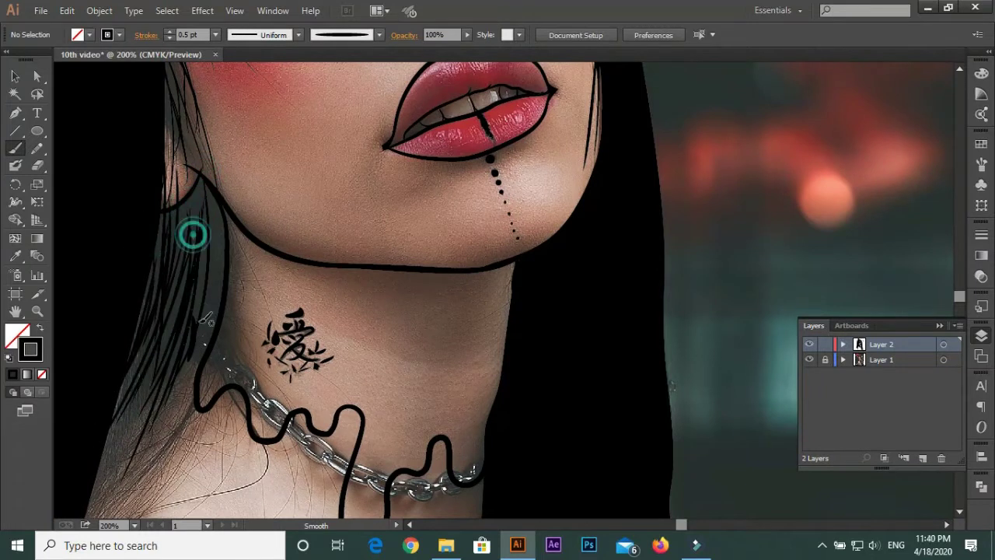
pyautogui.moveTo(210, 400); pyautogui.dragTo(239, 233)
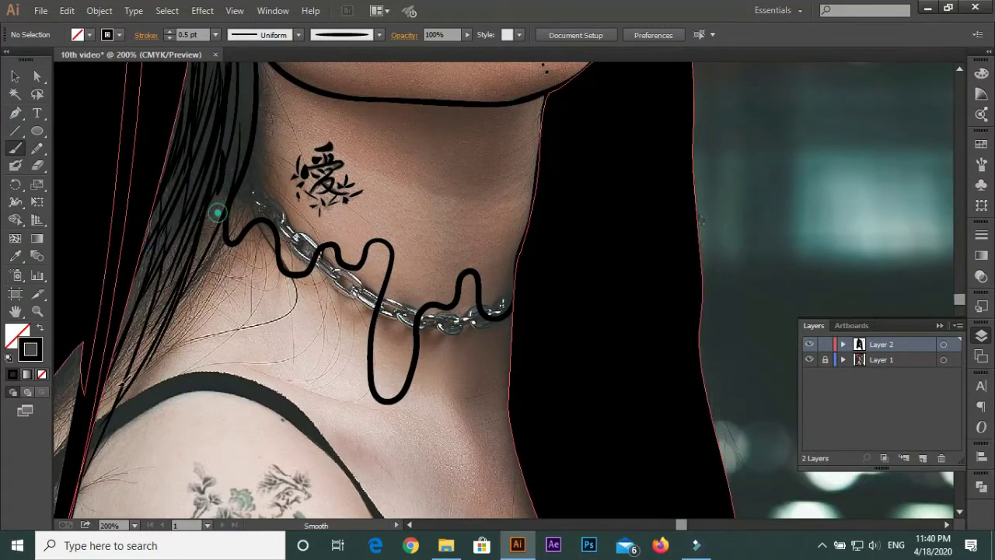
pyautogui.moveTo(159, 295); pyautogui.dragTo(237, 165)
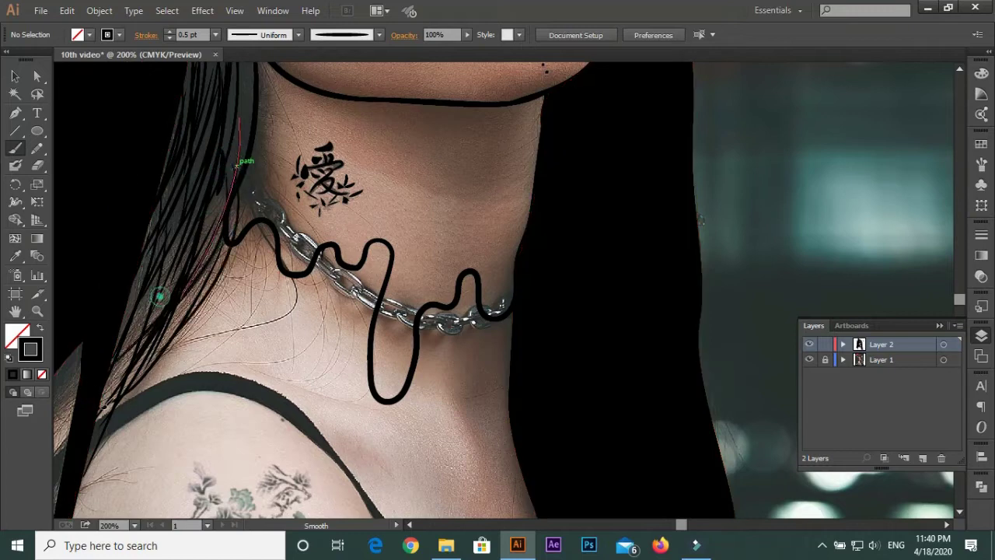
# Select the strand paths, move them, and rotate them to follow the shoulder
pyautogui.click(178, 187)
pyautogui.scroll(-1, 215, 252)
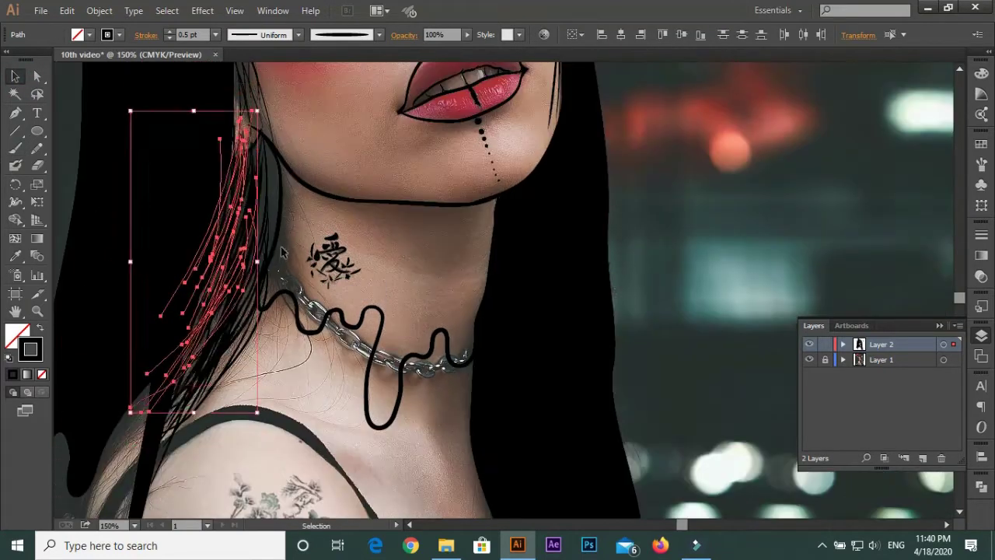
pyautogui.moveTo(216, 253)
pyautogui.mouseDown()
pyautogui.moveTo(262, 277)
pyautogui.moveTo(362, 141)
pyautogui.mouseUp()
pyautogui.moveTo(295, 234)
pyautogui.mouseDown()
pyautogui.moveTo(189, 249)
pyautogui.moveTo(346, 261)
pyautogui.mouseUp()
pyautogui.hotkey('ctrl', '-')
pyautogui.moveTo(252, 373)
pyautogui.mouseDown()
pyautogui.moveTo(282, 382)
pyautogui.moveTo(266, 465)
pyautogui.mouseUp()
# Deselect the strands and zoom back in on the neck
pyautogui.scroll(-3, 256, 410)
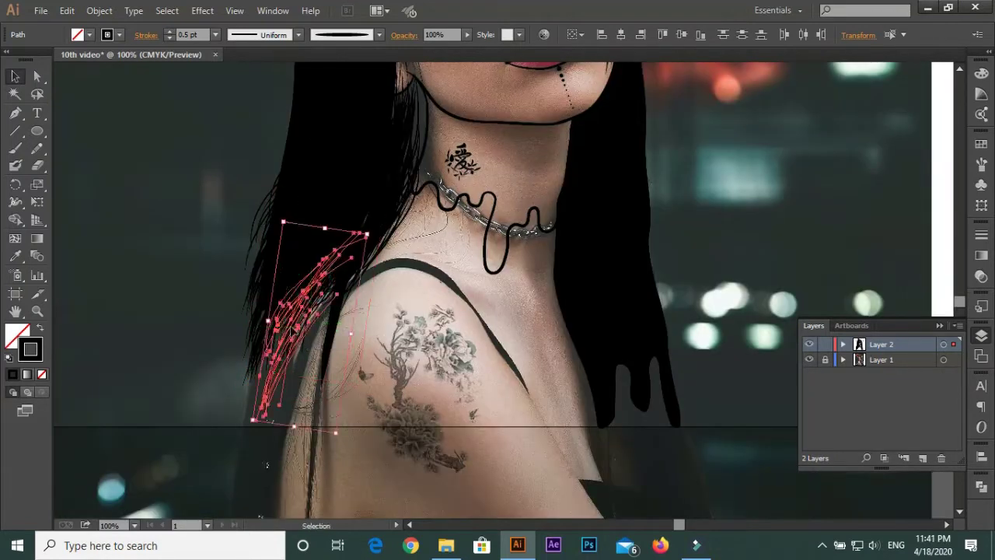
pyautogui.hotkey('ctrl', 'shift', 'a')
pyautogui.hotkey('ctrl', '+')
pyautogui.press('b')
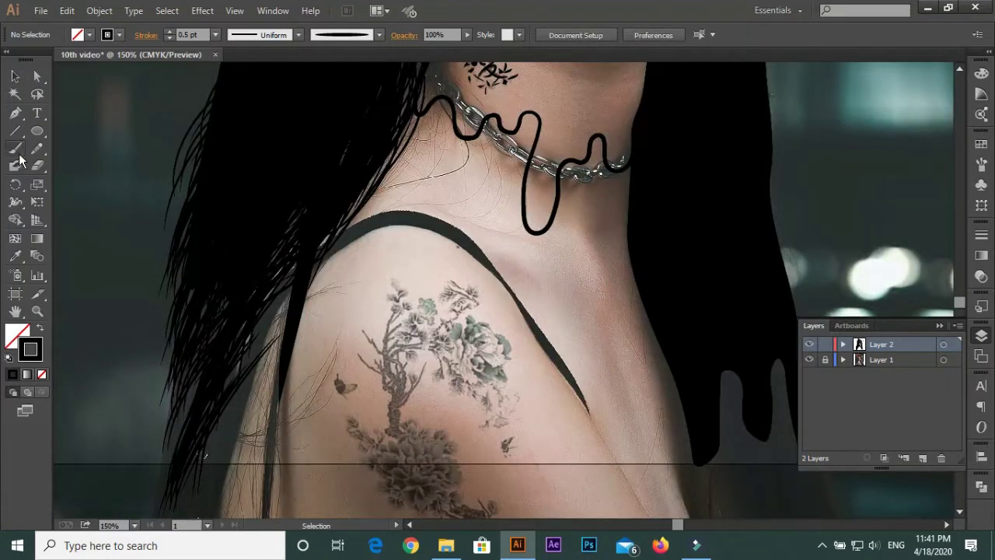
pyautogui.hotkey('ctrl', '+')
pyautogui.hotkey('ctrl', '+')
pyautogui.scroll(5, 457, 353)
# Trace strands along the hair edge and deselect the finished path
pyautogui.moveTo(301, 265); pyautogui.dragTo(365, 217)
pyautogui.moveTo(401, 405); pyautogui.dragTo(389, 480)
pyautogui.scroll(-5, 397, 303)
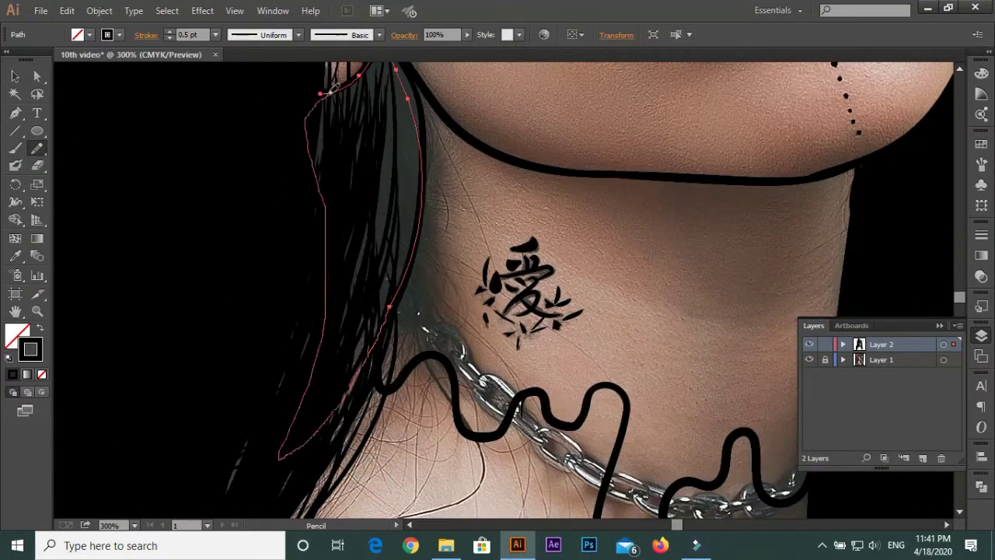
pyautogui.hotkey('ctrl', 'shift', 'a')
# Make the Paintbrush stroke black and draw a fine strand down the left neck edge
pyautogui.press('b')
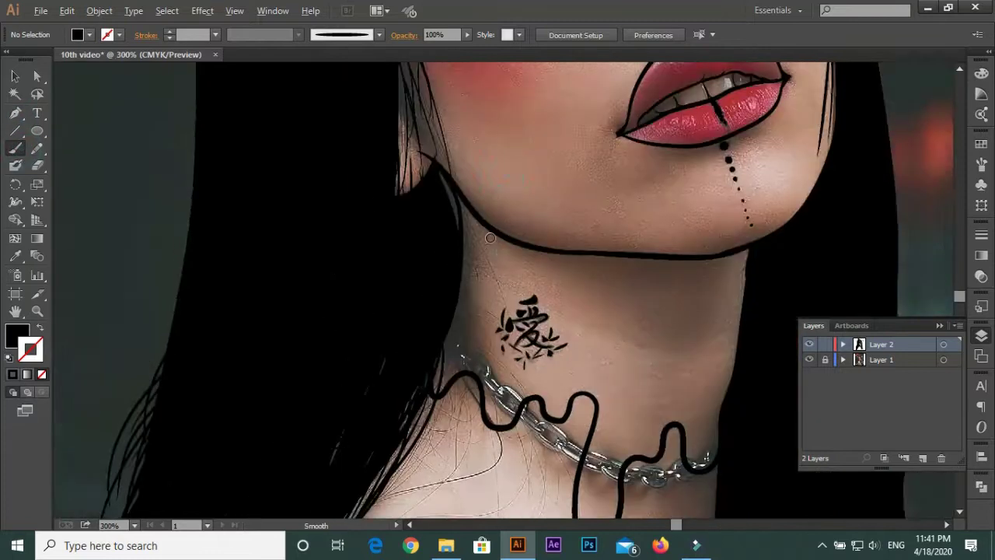
pyautogui.keyDown('alt'); pyautogui.scroll(2, 490, 225); pyautogui.keyUp('alt')
pyautogui.hotkey('shift', 'x')
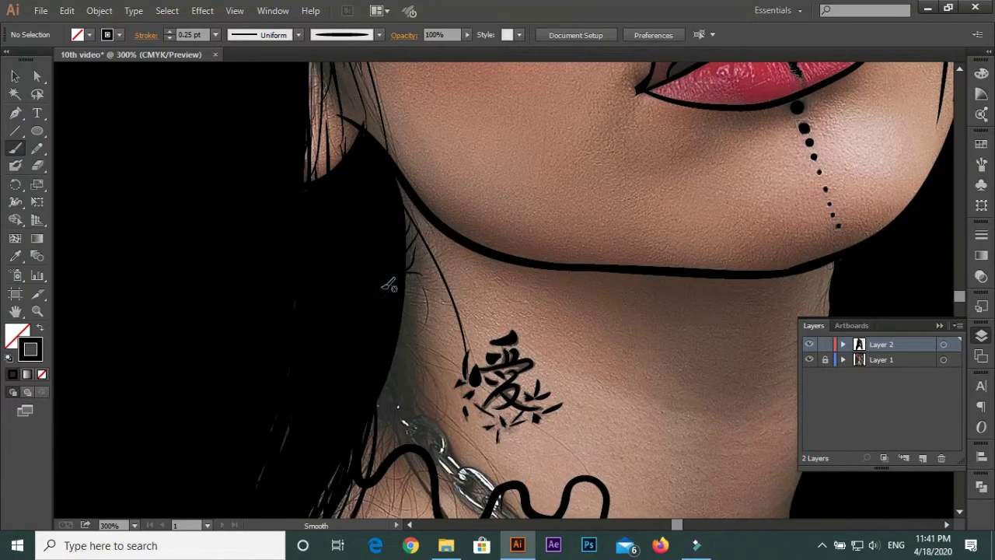
pyautogui.scroll(-3, 398, 342)
pyautogui.scroll(-3, 294, 247)
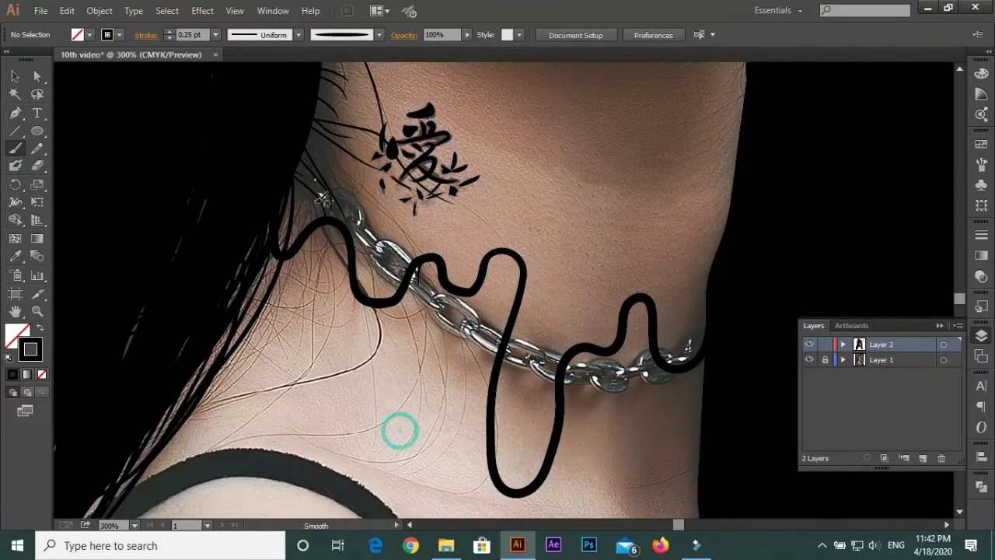
pyautogui.scroll(5, 339, 317)
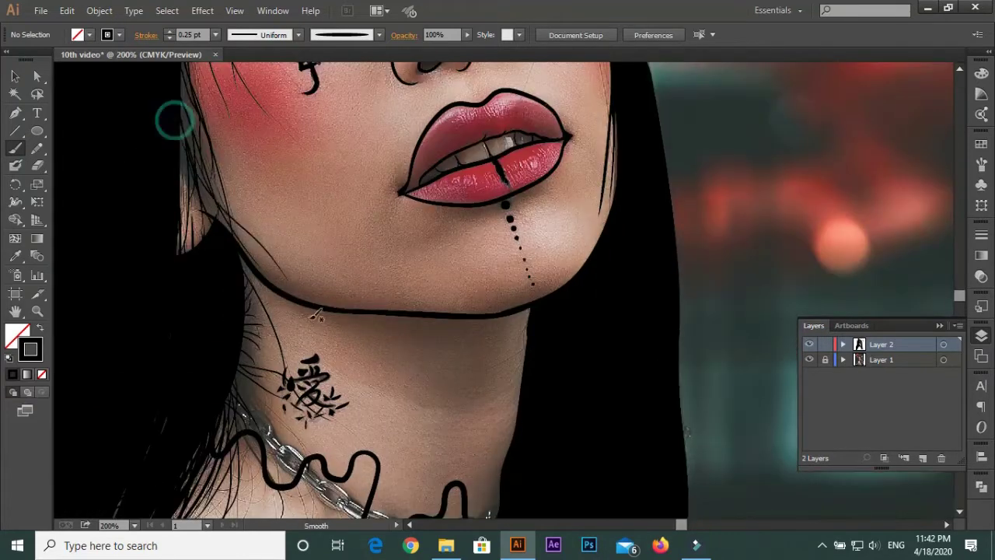
pyautogui.scroll(1, 248, 303)
pyautogui.moveTo(194, 249); pyautogui.dragTo(203, 357)
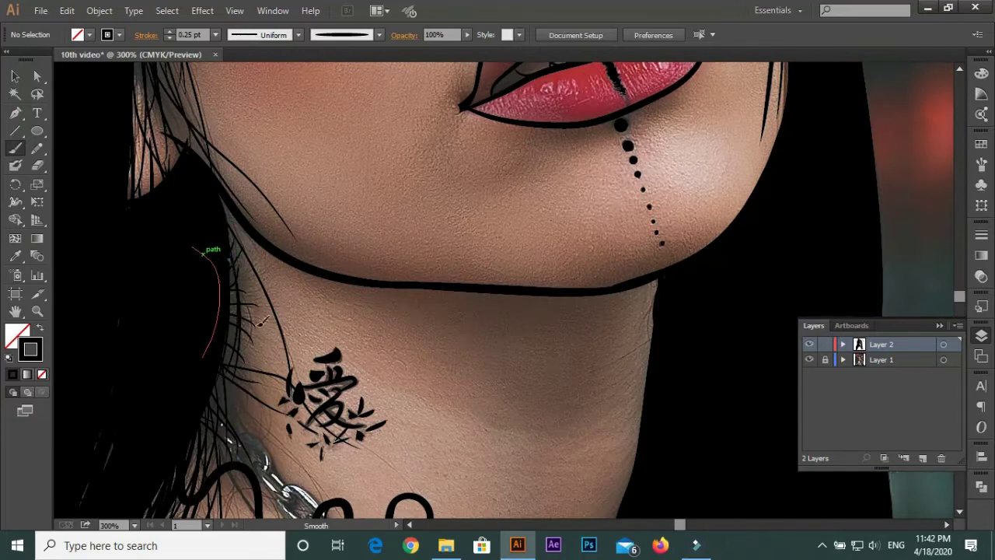
# Paint fine strands along the right-side hair drips
pyautogui.scroll(-2, 264, 426)
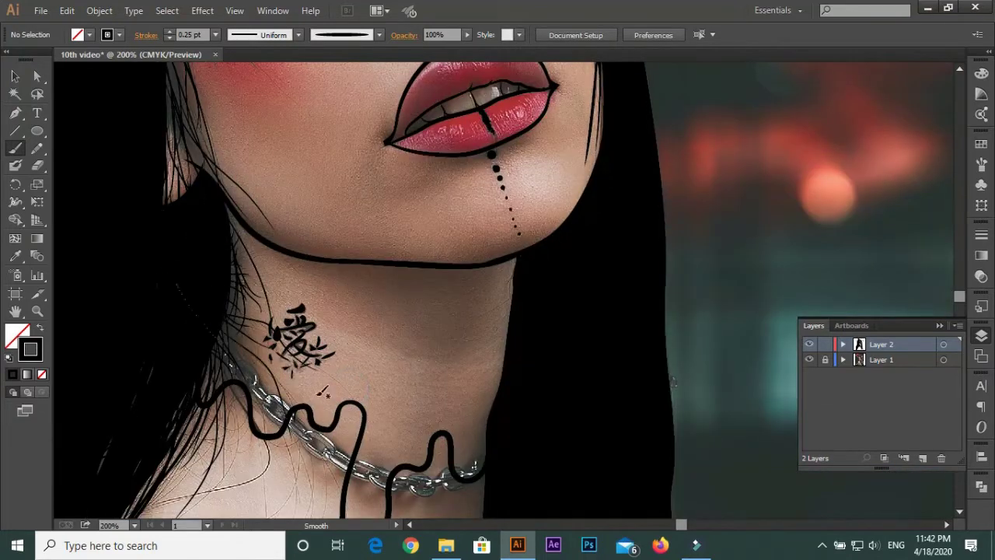
pyautogui.scroll(-1, 163, 343)
pyautogui.scroll(1, 327, 257)
pyautogui.scroll(1, 363, 115)
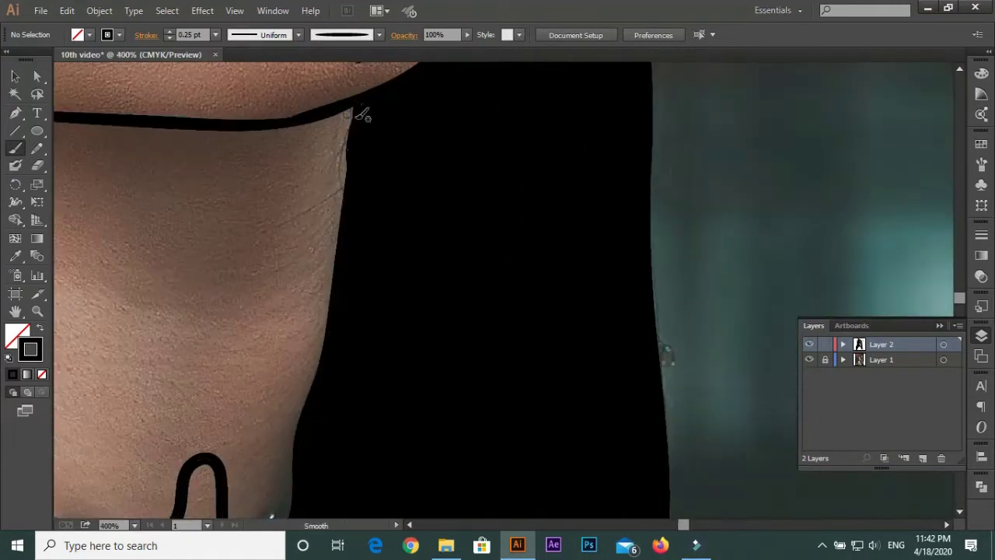
pyautogui.scroll(-2, 324, 420)
pyautogui.scroll(1, 317, 127)
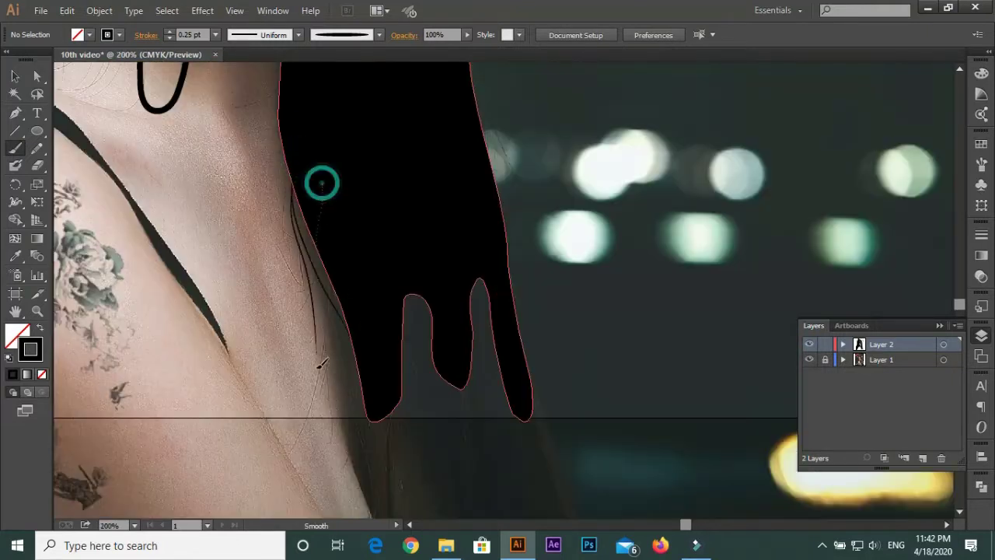
pyautogui.scroll(3, 357, 257)
pyautogui.scroll(-3, 328, 360)
pyautogui.scroll(-1, 401, 99)
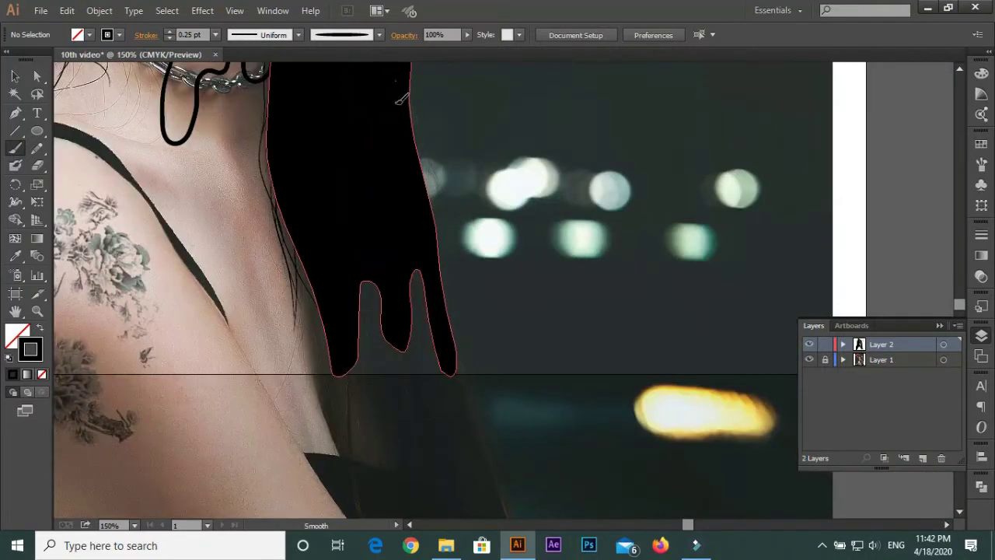
pyautogui.scroll(2, 390, 216)
pyautogui.moveTo(394, 174); pyautogui.dragTo(402, 296)
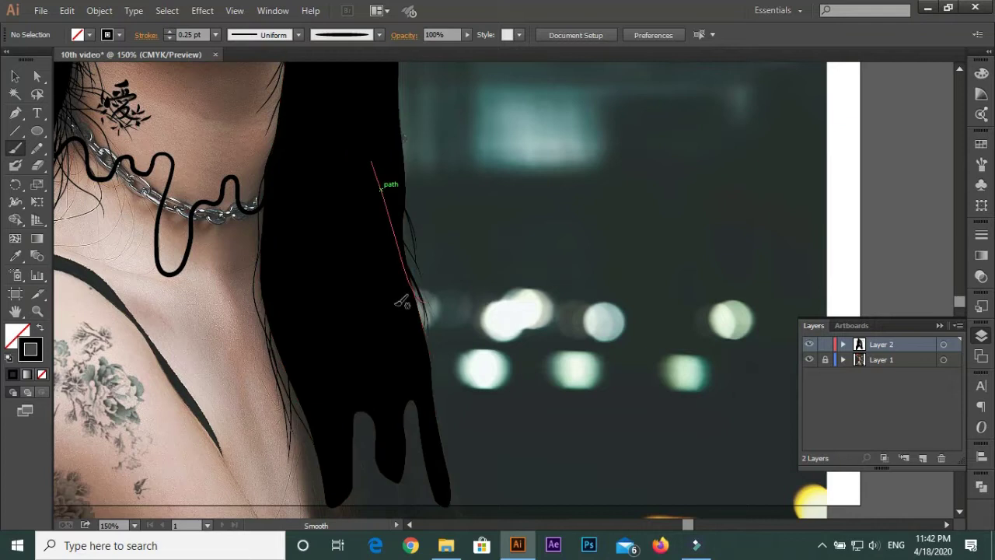
pyautogui.scroll(-3, 443, 269)
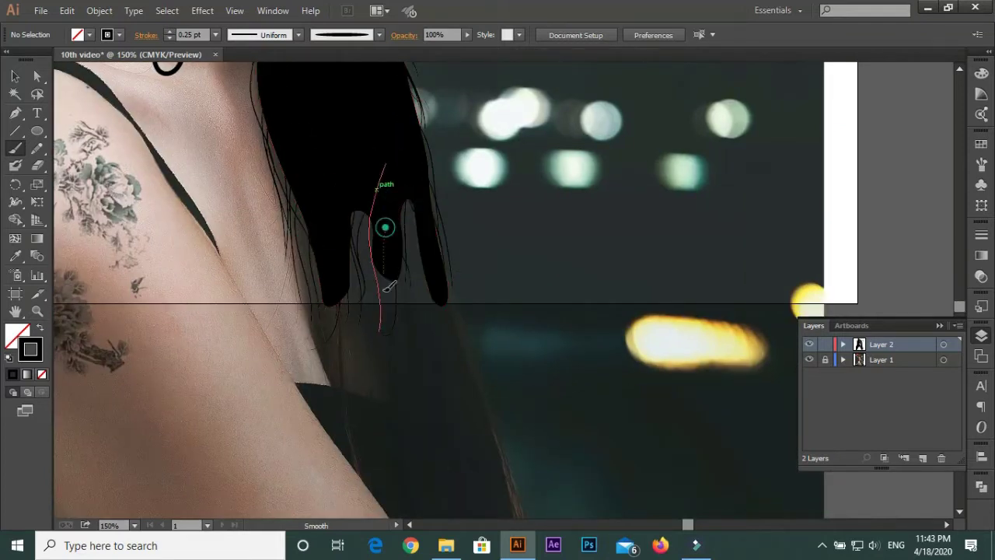
pyautogui.moveTo(432, 287); pyautogui.dragTo(435, 311)
# Pan up to the bun and paint stray strands sprouting from its top
pyautogui.scroll(2, 453, 151)
pyautogui.scroll(3, 437, 106)
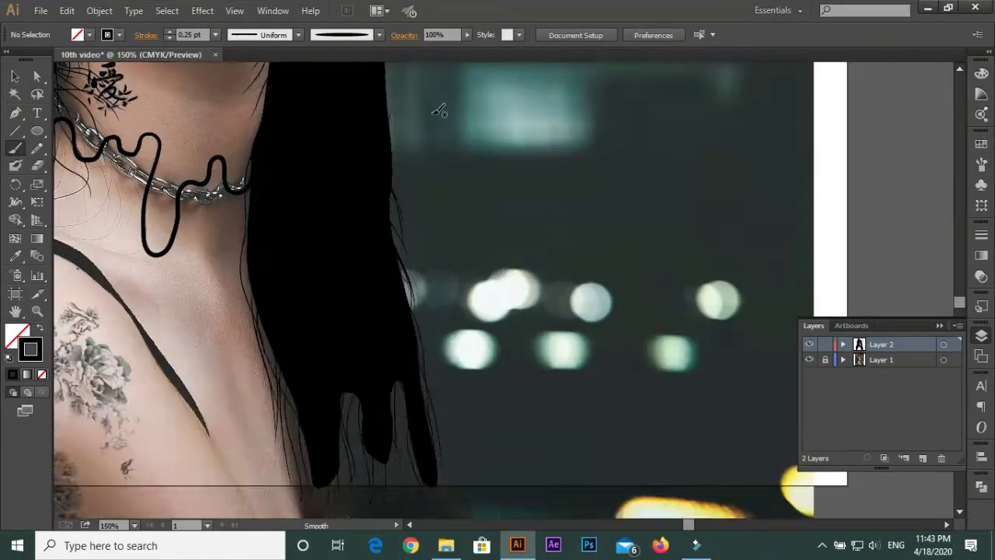
pyautogui.scroll(2, 384, 201)
pyautogui.scroll(3, 379, 230)
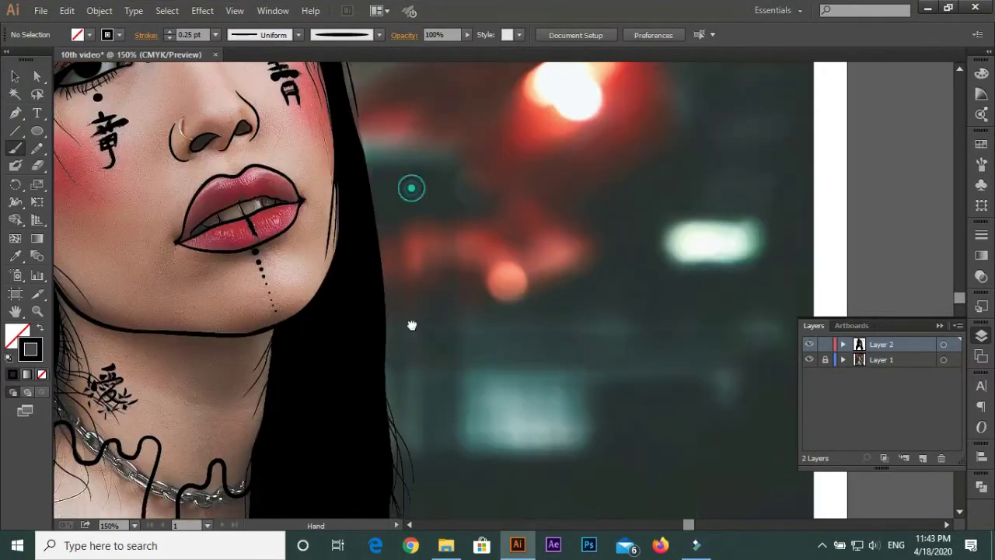
pyautogui.scroll(2, 395, 279)
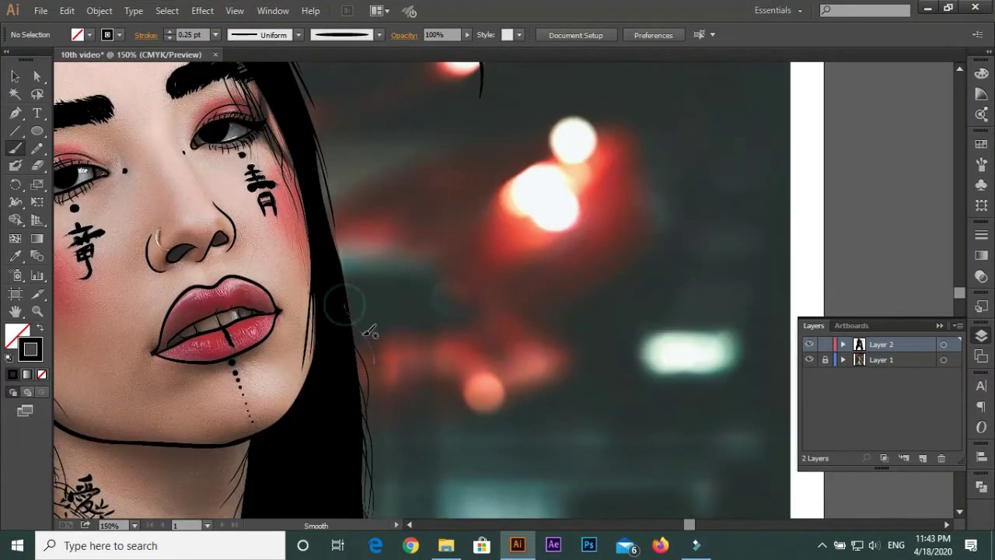
pyautogui.scroll(1, 335, 208)
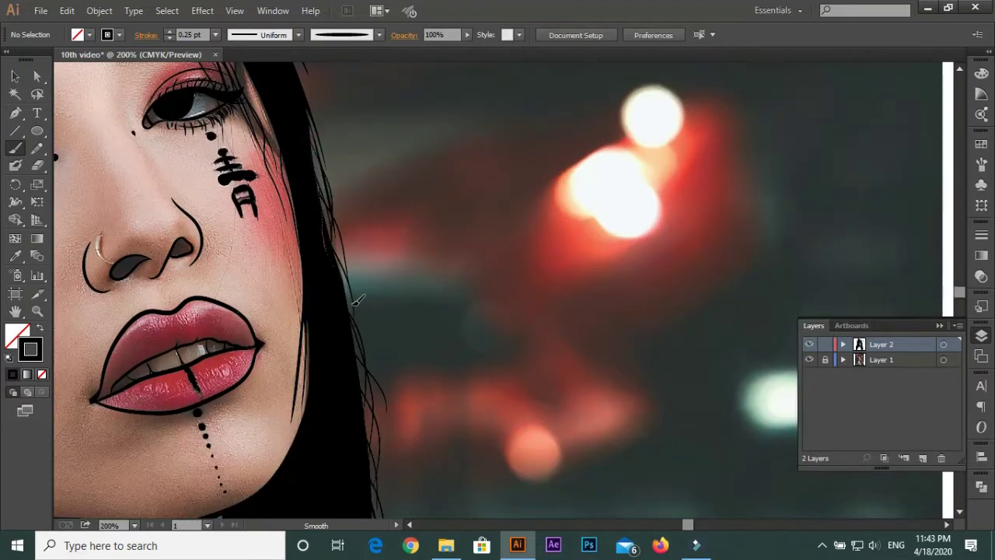
pyautogui.scroll(3, 307, 288)
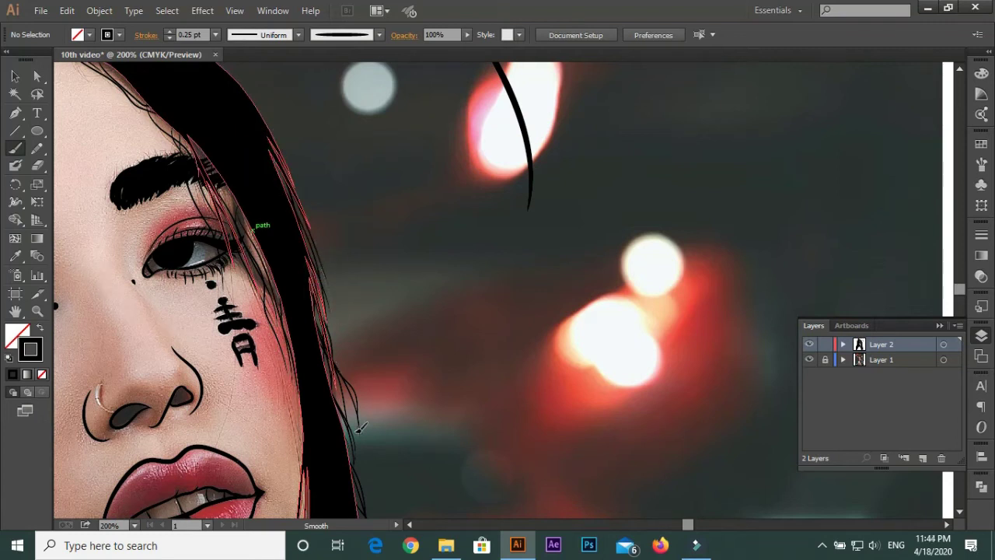
pyautogui.scroll(4, 359, 427)
pyautogui.hscroll(-1, 349, 309)
pyautogui.scroll(3, 319, 262)
pyautogui.hscroll(-2, 240, 279)
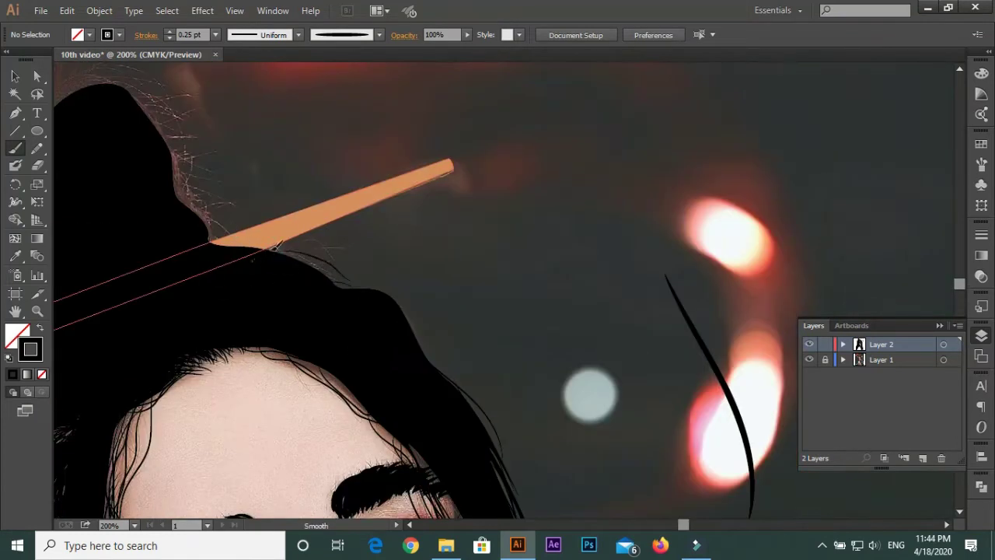
pyautogui.scroll(2, 165, 209)
pyautogui.hscroll(-3, 259, 251)
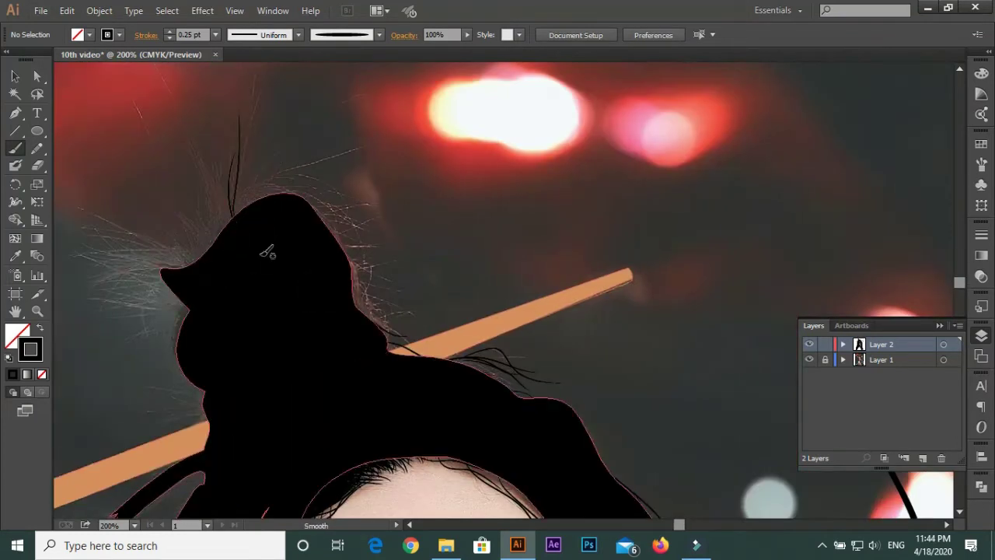
pyautogui.moveTo(280, 247); pyautogui.dragTo(229, 257)
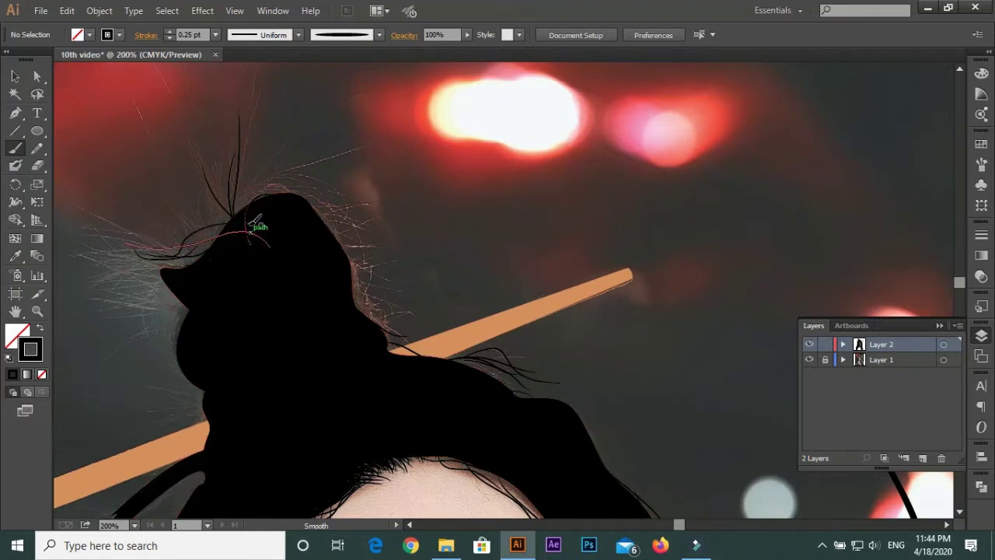
pyautogui.press('Return')
pyautogui.press('Return')
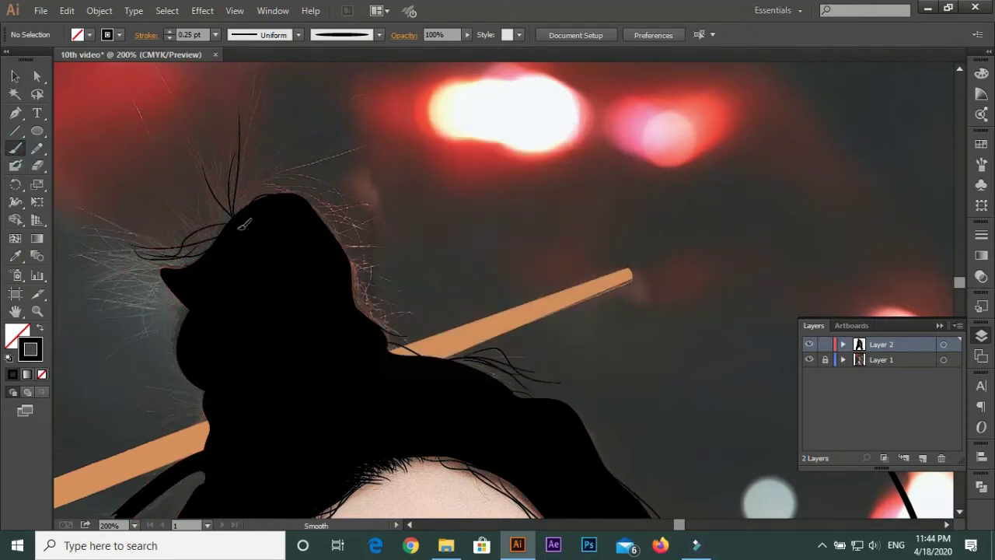
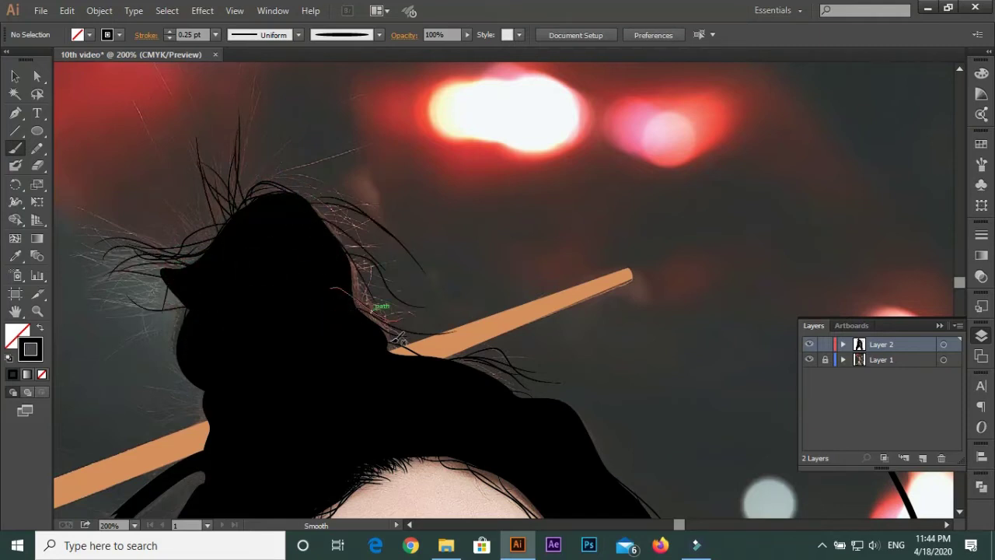
# Pan along the hair strands at the top of the bun, then zoom out toward the full portrait
pyautogui.scroll(-3, 277, 270)
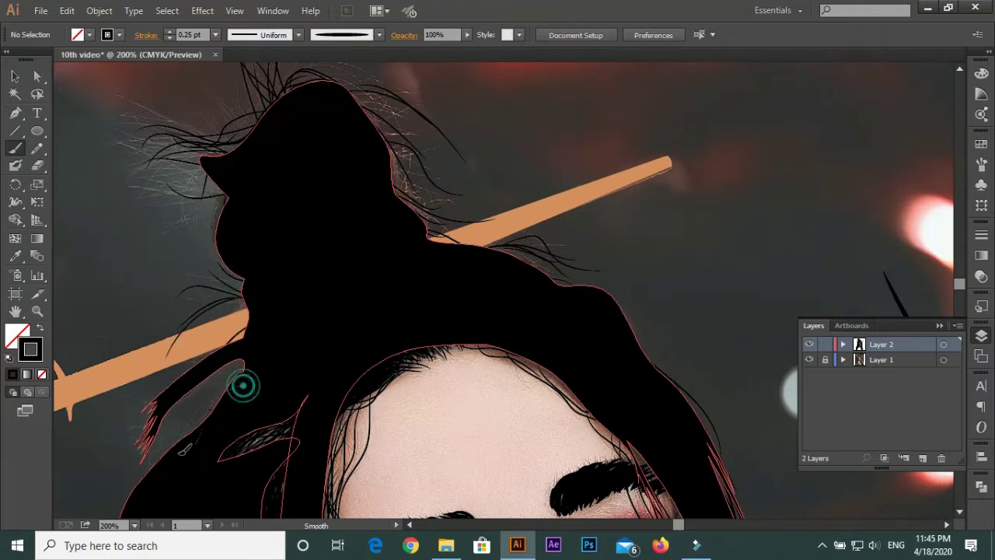
pyautogui.moveTo(242, 385); pyautogui.dragTo(330, 302)
pyautogui.scroll(3, 370, 266)
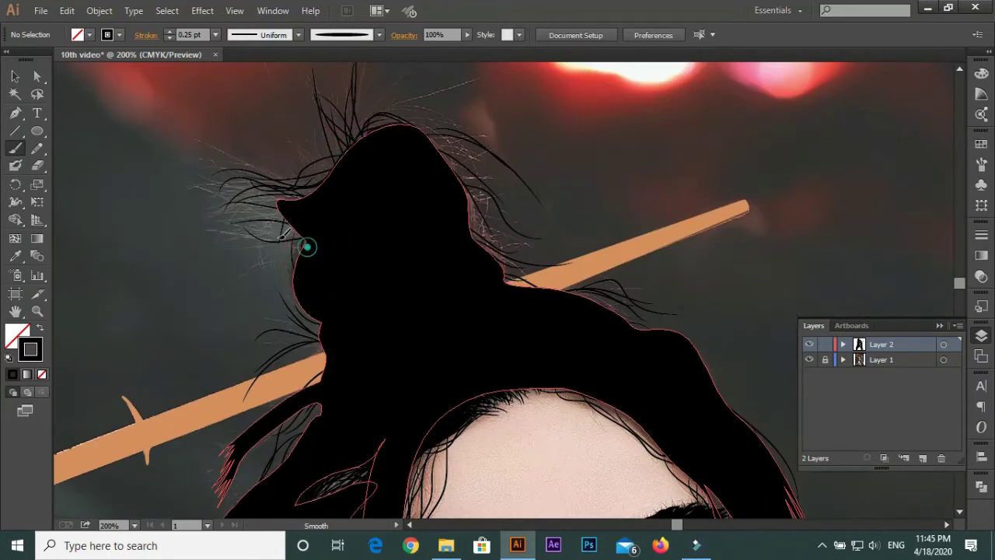
pyautogui.scroll(3, 437, 99)
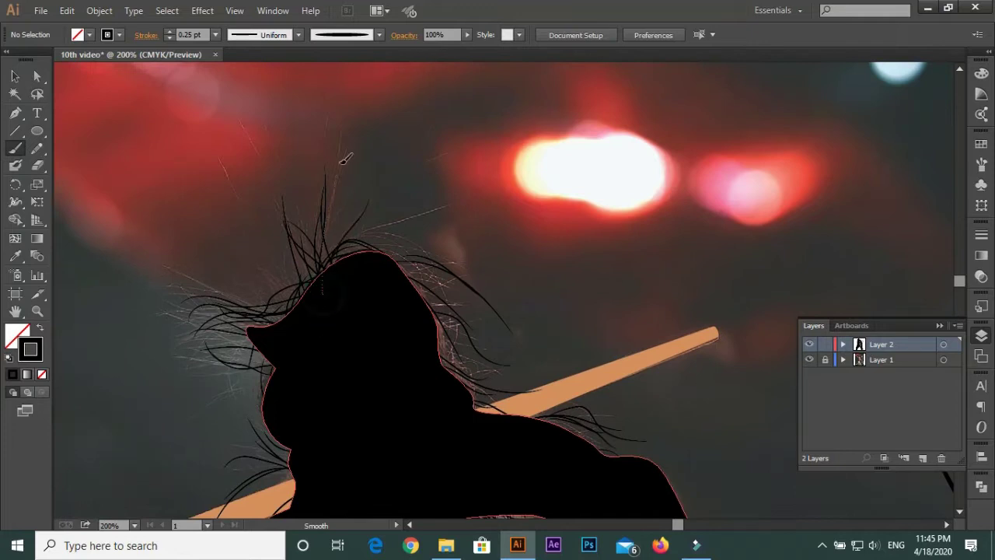
pyautogui.hotkey('ctrl', '-')
pyautogui.hotkey('ctrl', '-')
pyautogui.hotkey('ctrl', '-')
pyautogui.hotkey('ctrl', '-')
# Hide the reference photo layer and select a cluster of loose hair strands
pyautogui.click(809, 359)
pyautogui.press('v')
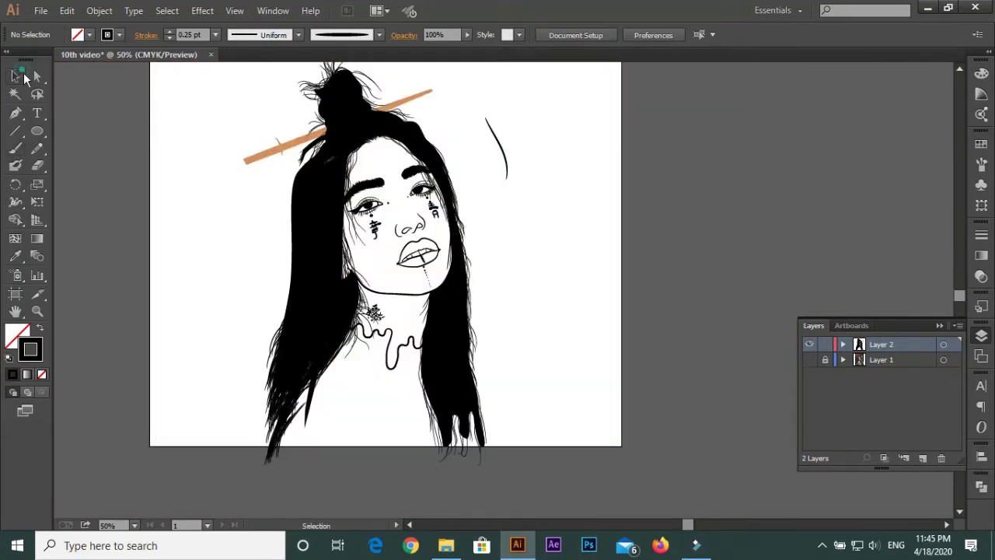
pyautogui.moveTo(566, 168); pyautogui.dragTo(519, 178)
pyautogui.hotkey('ctrl', '+')
pyautogui.hotkey('ctrl', '+')
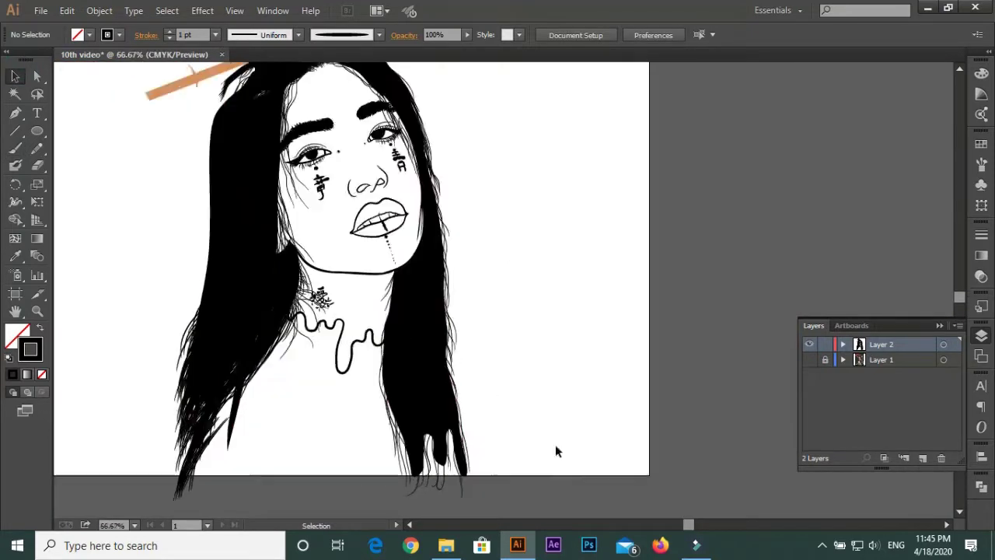
pyautogui.hotkey('ctrl', '+')
pyautogui.moveTo(330, 447); pyautogui.dragTo(330, 447)
pyautogui.hotkey('ctrl', '-')
# Drag a copy of the hair strands across to the other hair lock
pyautogui.moveTo(280, 373)
pyautogui.mouseDown()
pyautogui.moveTo(633, 364)
pyautogui.moveTo(583, 245)
pyautogui.moveTo(569, 272)
pyautogui.mouseUp()
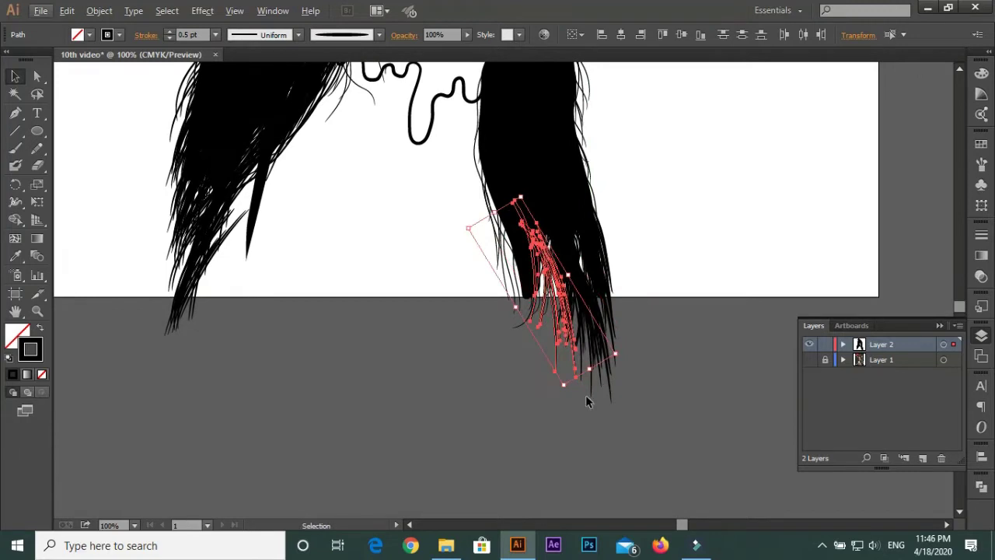
pyautogui.moveTo(570, 272)
pyautogui.mouseDown()
pyautogui.moveTo(591, 311)
pyautogui.moveTo(515, 138)
pyautogui.moveTo(416, 332)
pyautogui.moveTo(337, 173)
pyautogui.mouseUp()
pyautogui.hotkey('ctrl', '-')
pyautogui.hotkey('ctrl', '-')
pyautogui.hotkey('ctrl', '+')
pyautogui.hotkey('ctrl', '+')
pyautogui.hotkey('ctrl', '-')
# Rotate and position the strand copy on the end of the left hair lock, then deselect
pyautogui.moveTo(365, 256)
pyautogui.mouseDown()
pyautogui.moveTo(293, 246)
pyautogui.moveTo(319, 209)
pyautogui.mouseUp()
pyautogui.moveTo(320, 128)
pyautogui.mouseDown()
pyautogui.moveTo(328, 137)
pyautogui.moveTo(318, 207)
pyautogui.mouseUp()
pyautogui.moveTo(296, 326); pyautogui.dragTo(334, 155)
pyautogui.click(628, 204)
pyautogui.scroll(-2, 583, 234)
# Draw solid black, strokeless Pencil fills inside the nostrils
pyautogui.scroll(-2, 537, 278)
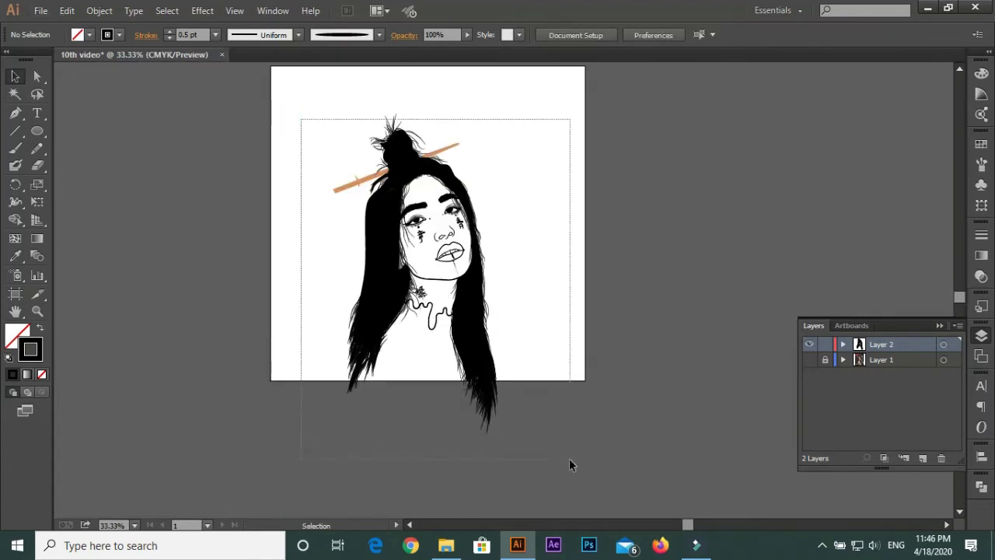
pyautogui.click(36, 147)
pyautogui.scroll(5, 396, 247)
pyautogui.scroll(3, 396, 247)
pyautogui.scroll(3, 333, 272)
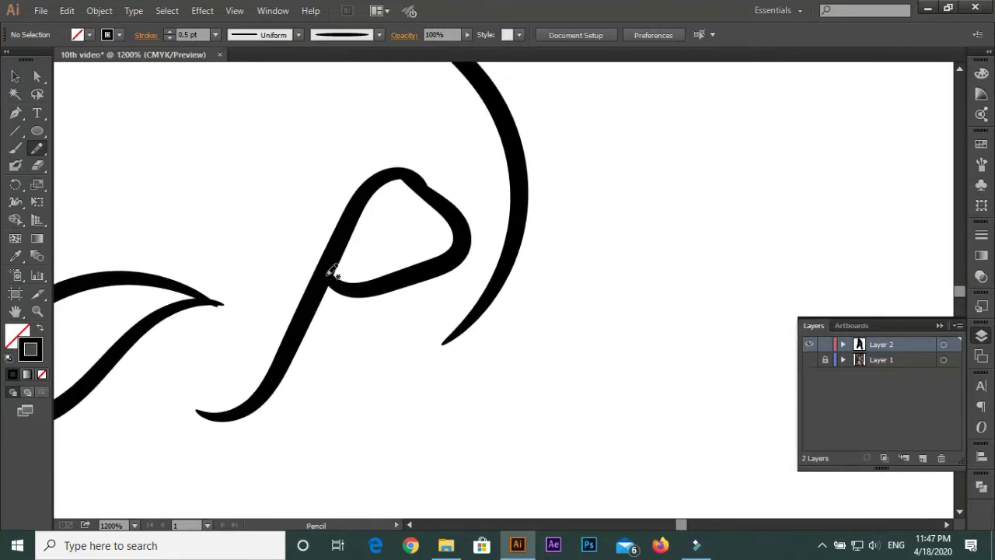
pyautogui.hotkey('shift', 'x')
pyautogui.hscroll(-5, 575, 360)
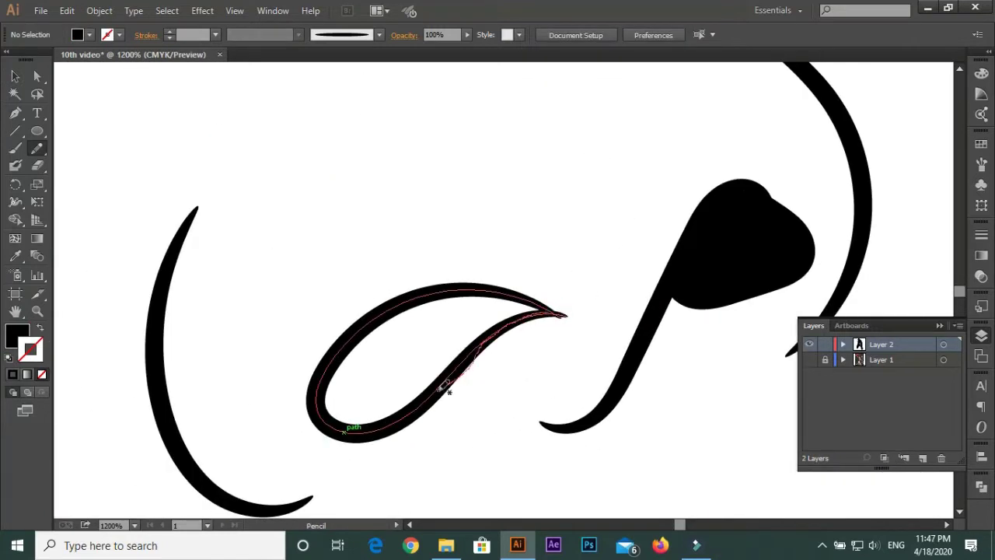
pyautogui.moveTo(556, 308); pyautogui.dragTo(558, 311)
pyautogui.scroll(-4, 542, 311)
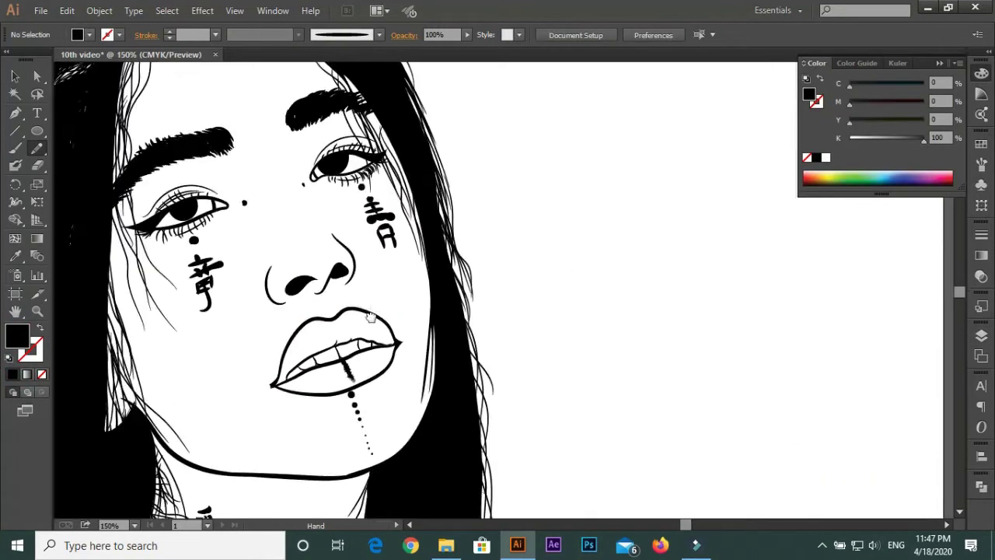
pyautogui.scroll(-3, 542, 311)
# Select all the line art, group it and combine it with Pathfinder Merge
pyautogui.click(21, 73)
pyautogui.hotkey('ctrl', 'a')
pyautogui.hotkey('ctrl', '+')
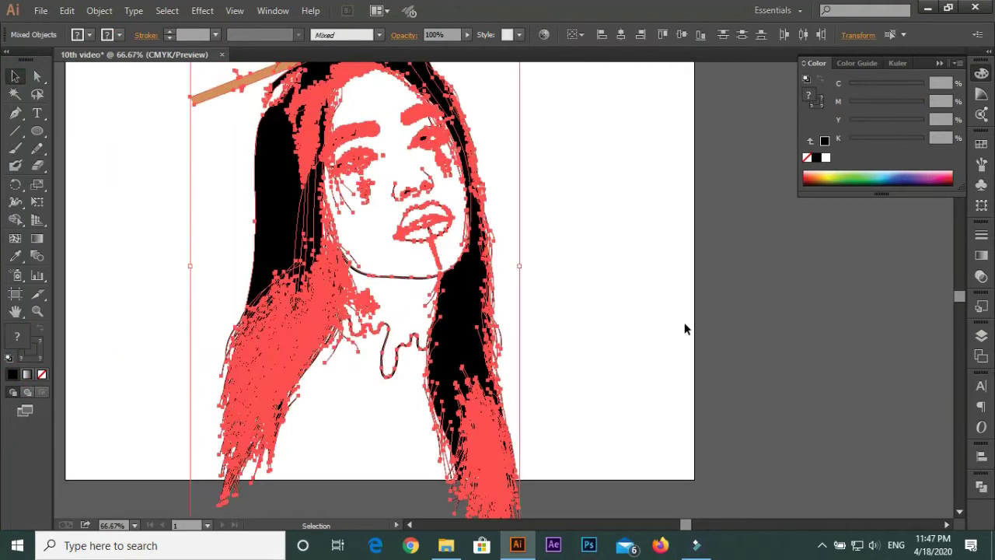
pyautogui.click(99, 10)
pyautogui.press('Escape')
pyautogui.click(981, 487)
pyautogui.click(866, 510)
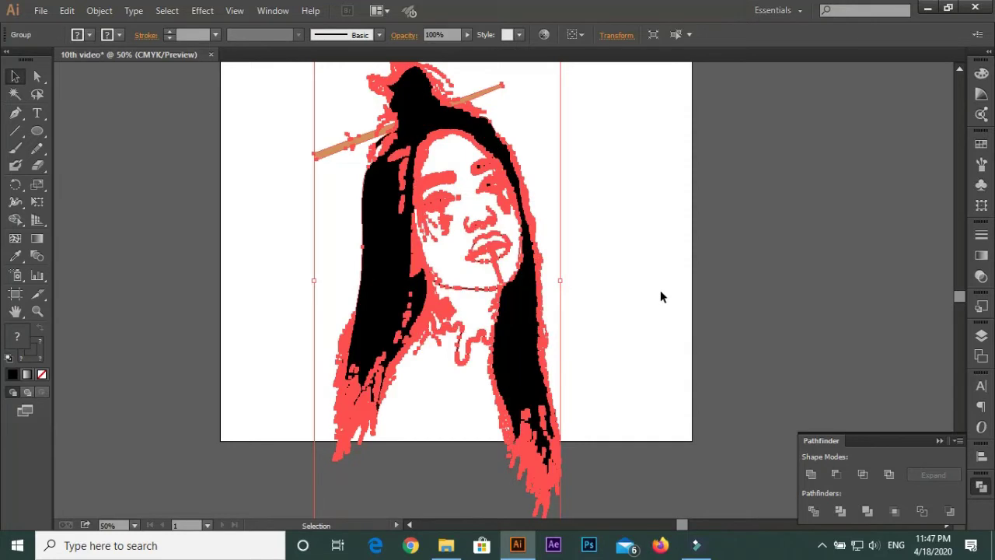
pyautogui.click(661, 293)
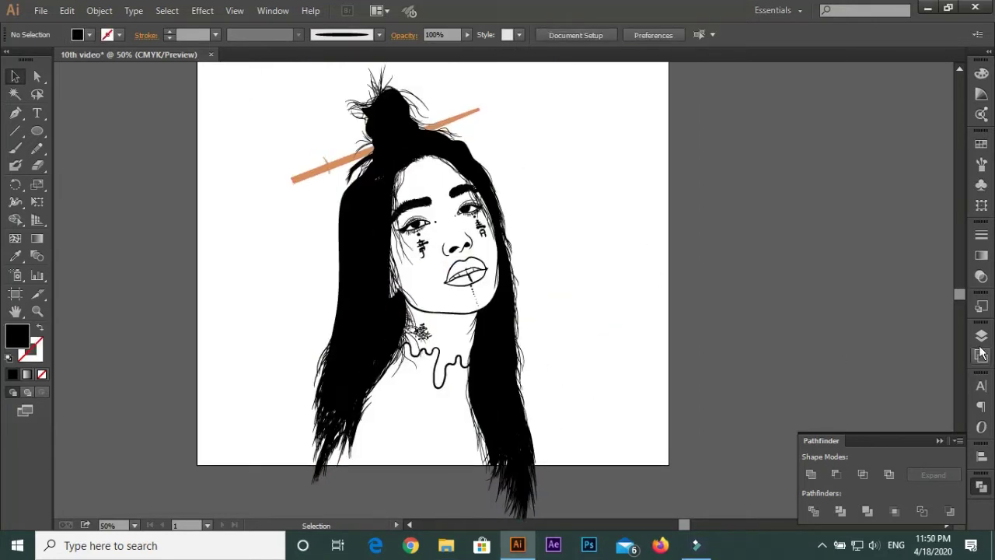
# Duplicate Layer 2 and set the fill colour to an orange-brown skin tone
pyautogui.click(981, 335)
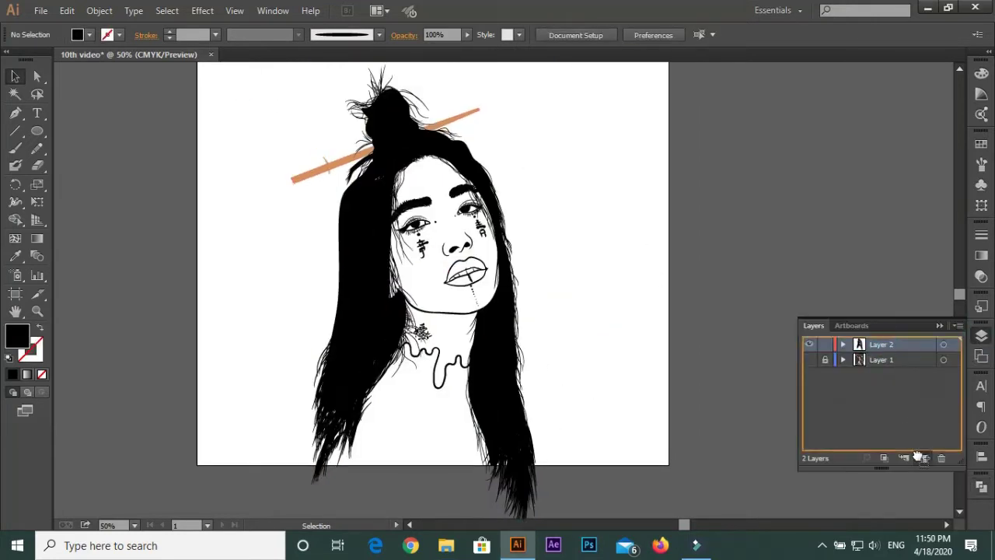
pyautogui.click(879, 359)
pyautogui.doubleClick(21, 342)
pyautogui.moveTo(307, 466); pyautogui.dragTo(303, 487)
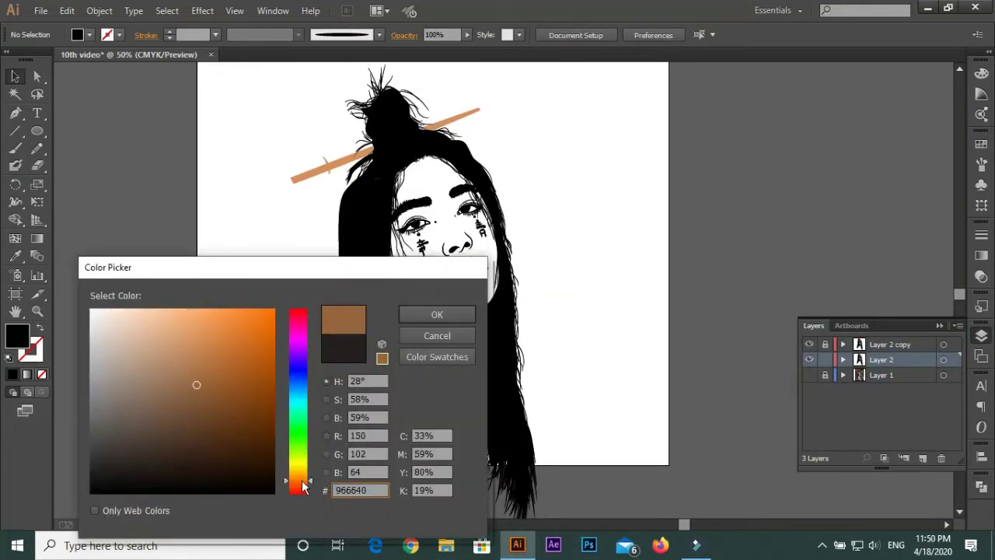
pyautogui.press('Return')
# Draw a skin-coloured rectangle over the portrait and send it behind the line art
pyautogui.click(101, 131)
pyautogui.moveTo(250, 87); pyautogui.dragTo(618, 513)
pyautogui.press('v')
pyautogui.rightClick(588, 295)
pyautogui.press('Escape')
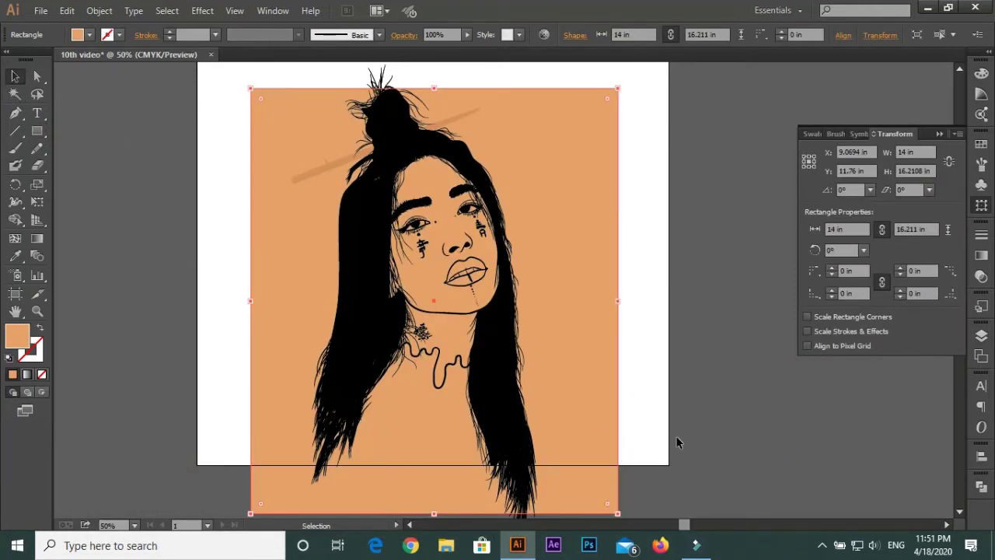
pyautogui.hotkey('ctrl', 'a')
pyautogui.hotkey('shift', 'ctrl', 'F9')
pyautogui.hotkey('ctrl', '-')
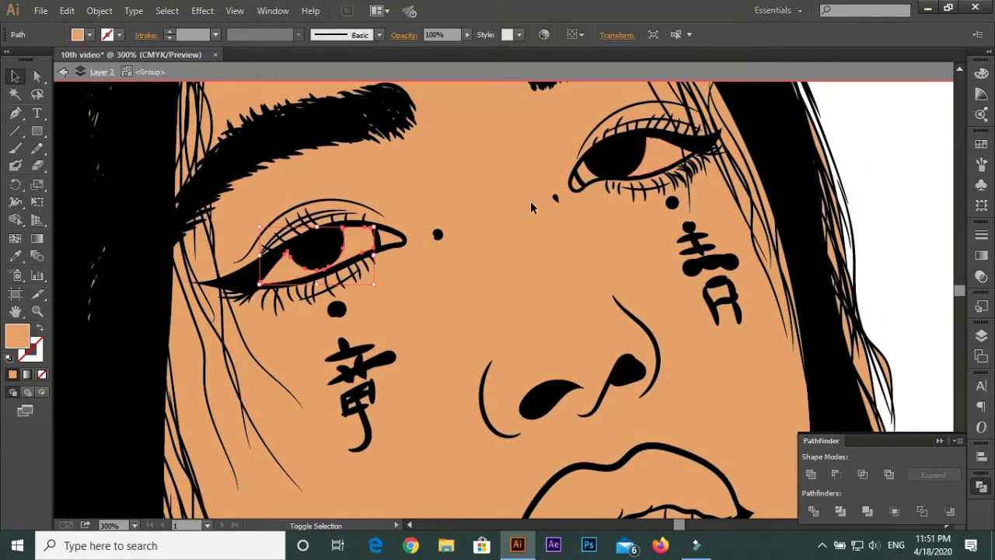
# Fill the eye whites white, the lips red, and a teeth shape white
pyautogui.click(431, 312)
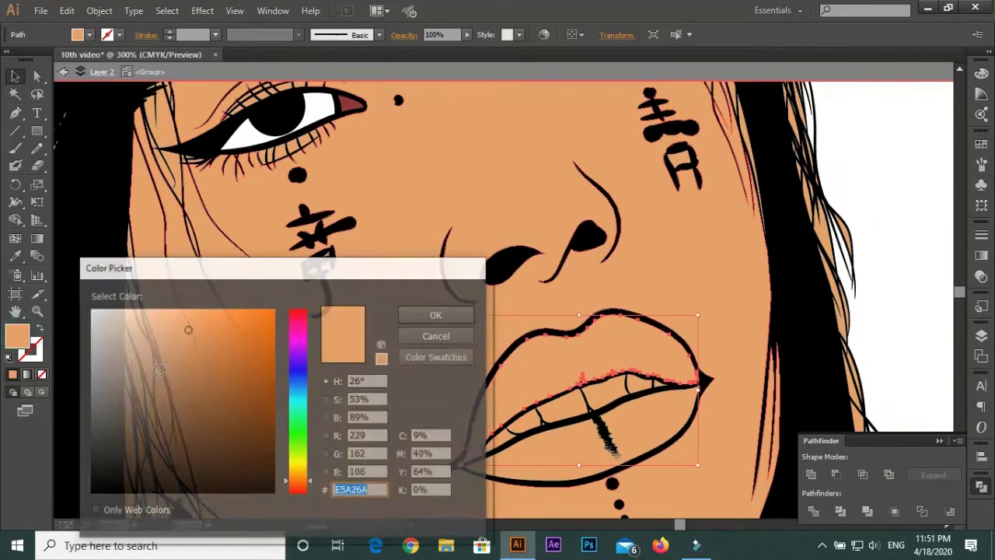
pyautogui.moveTo(187, 329); pyautogui.dragTo(195, 347)
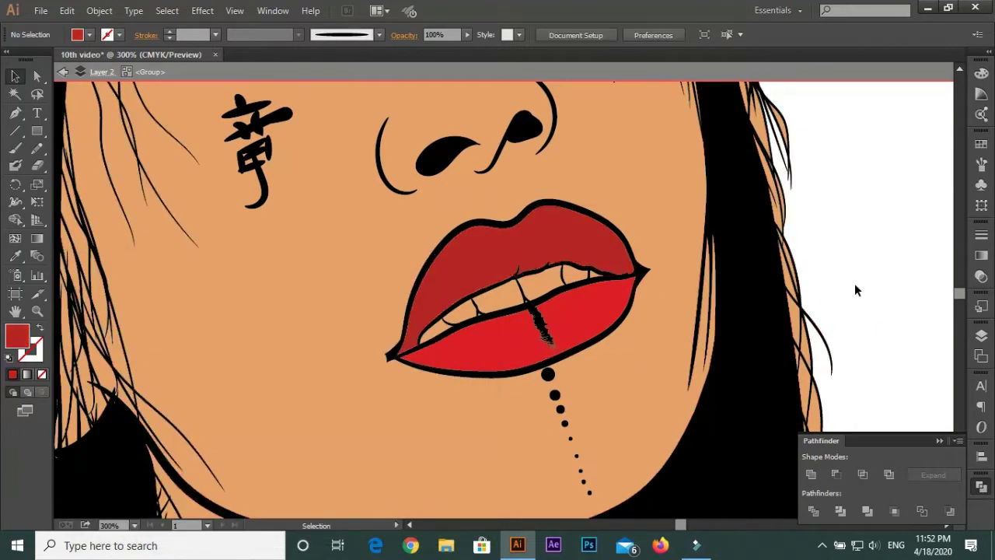
pyautogui.click(534, 297)
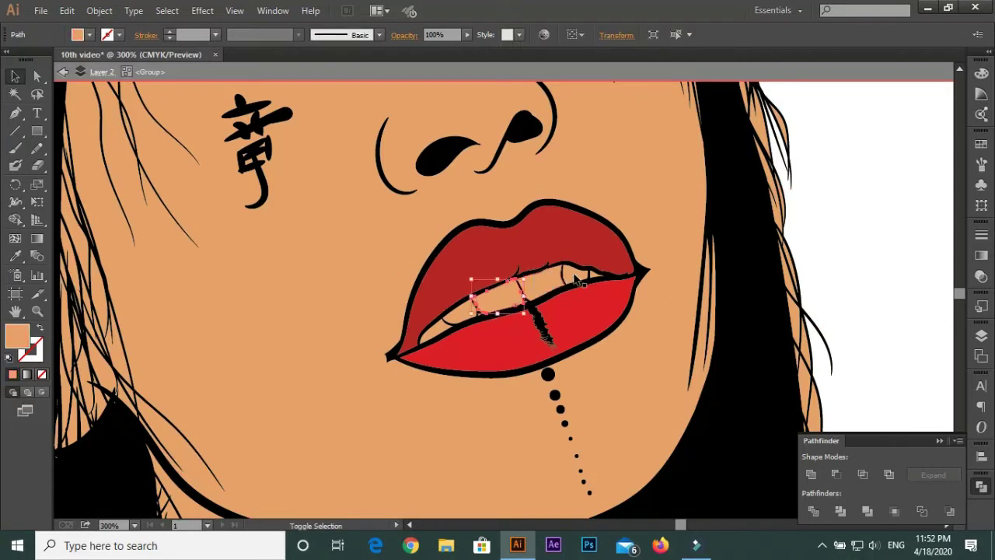
pyautogui.doubleClick(17, 336)
pyautogui.click(451, 314)
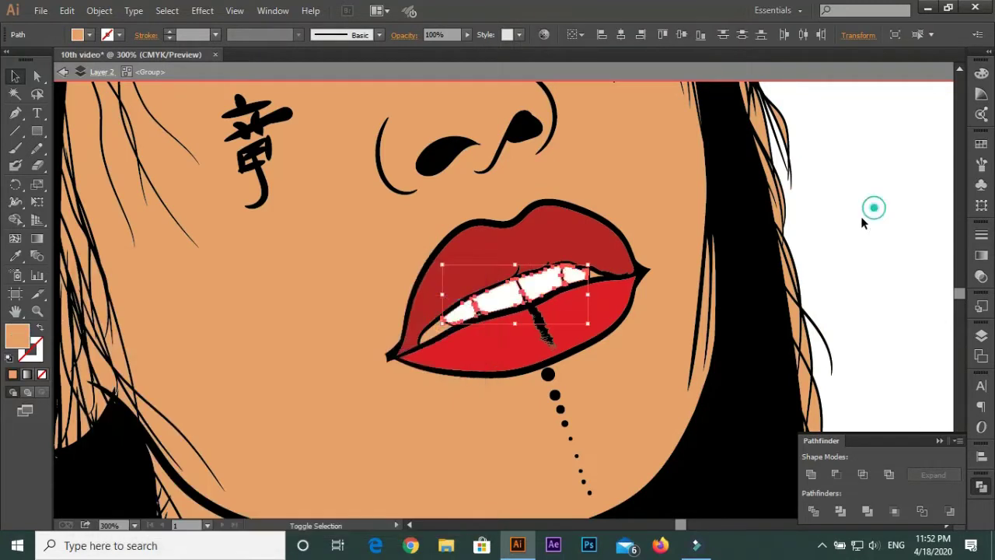
pyautogui.click(873, 209)
# Recolour the upper lip shape darker than the lower lip, then zoom back out
pyautogui.click(442, 331)
pyautogui.hotkey('ctrl', '+')
pyautogui.hotkey('ctrl', '+')
pyautogui.hotkey('ctrl', '+')
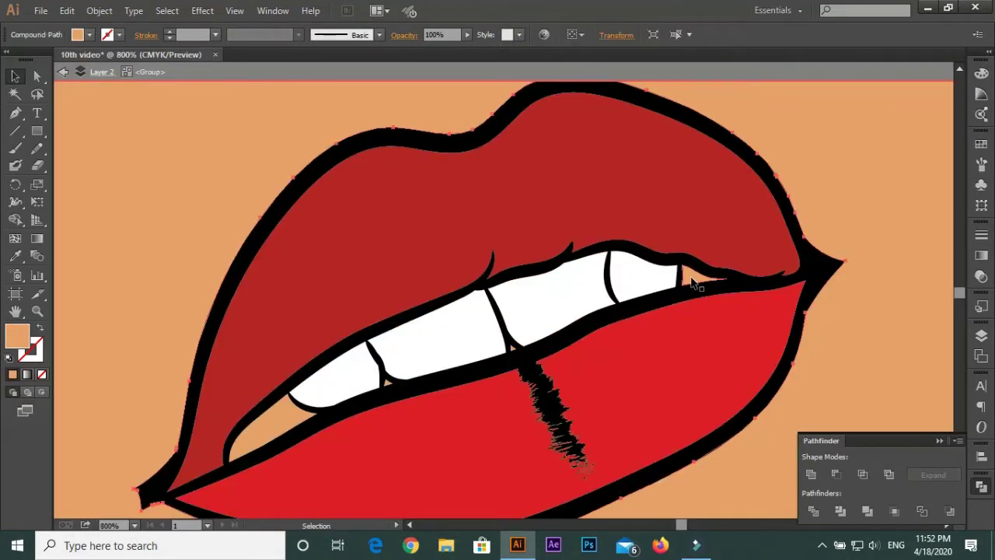
pyautogui.doubleClick(17, 336)
pyautogui.click(438, 313)
pyautogui.hotkey('ctrl', '-')
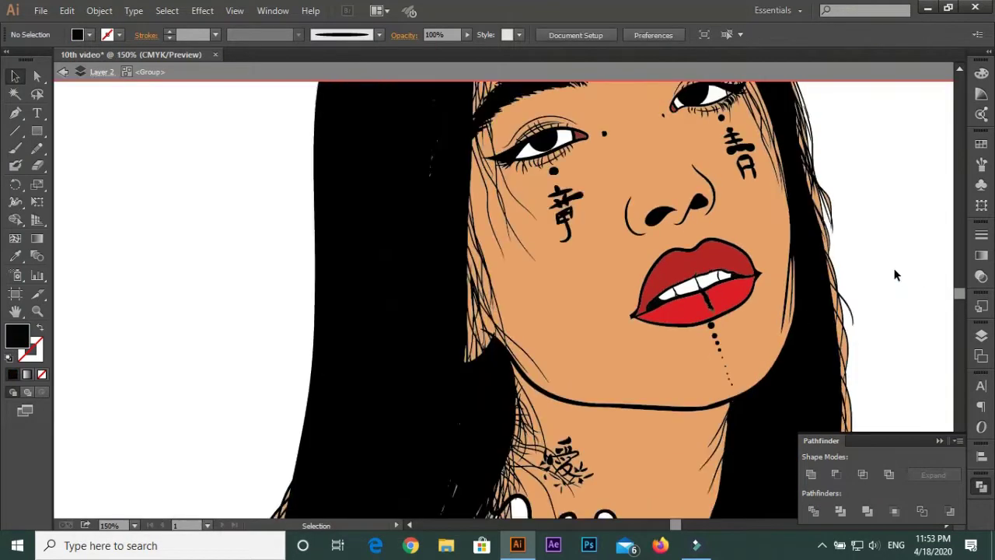
pyautogui.hotkey('ctrl', '-')
pyautogui.hotkey('ctrl', '-')
pyautogui.hotkey('ctrl', '-')
pyautogui.press('F7')
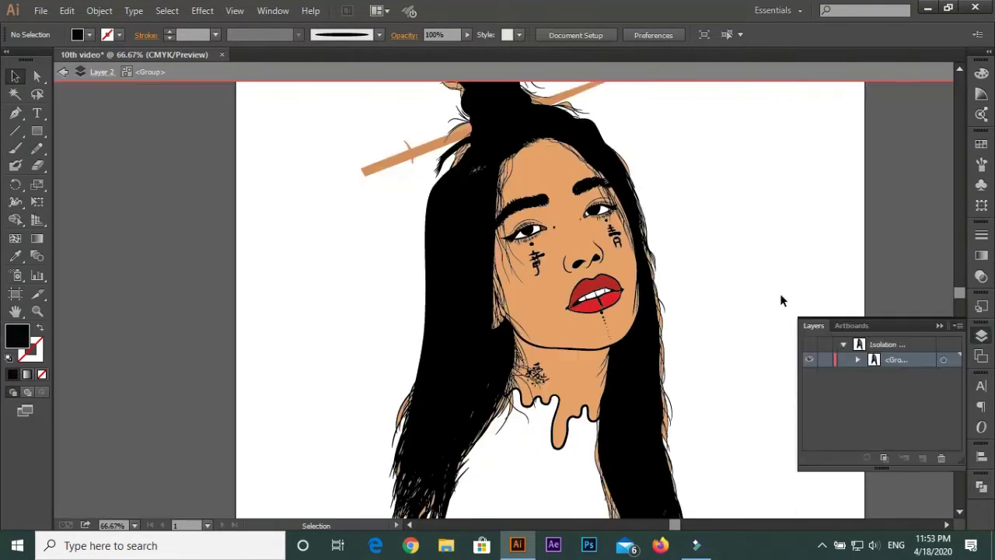
pyautogui.click(842, 360)
pyautogui.moveTo(957, 362); pyautogui.dragTo(958, 373)
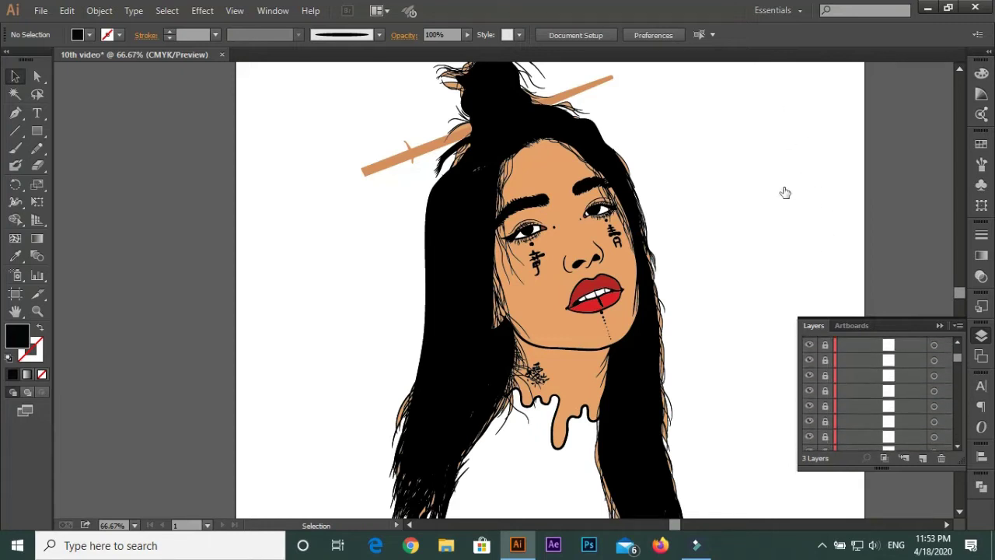
pyautogui.click(37, 76)
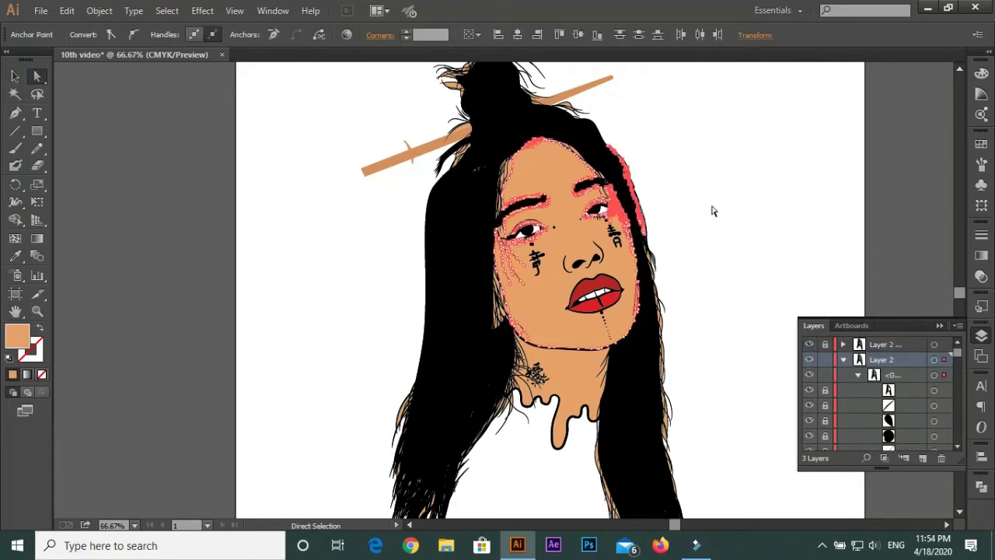
pyautogui.scroll(3, 499, 227)
pyautogui.moveTo(451, 204); pyautogui.dragTo(420, 267)
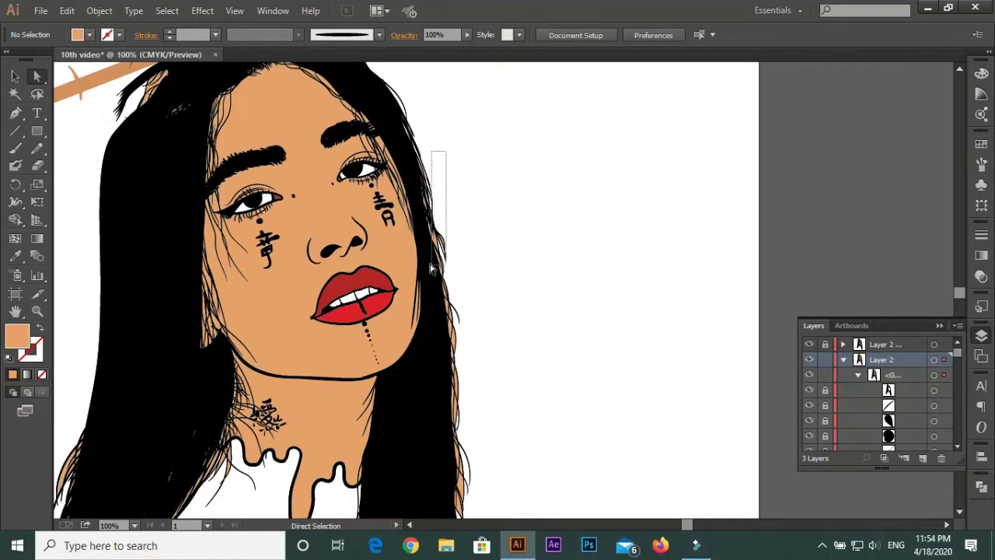
pyautogui.moveTo(437, 134); pyautogui.dragTo(417, 206)
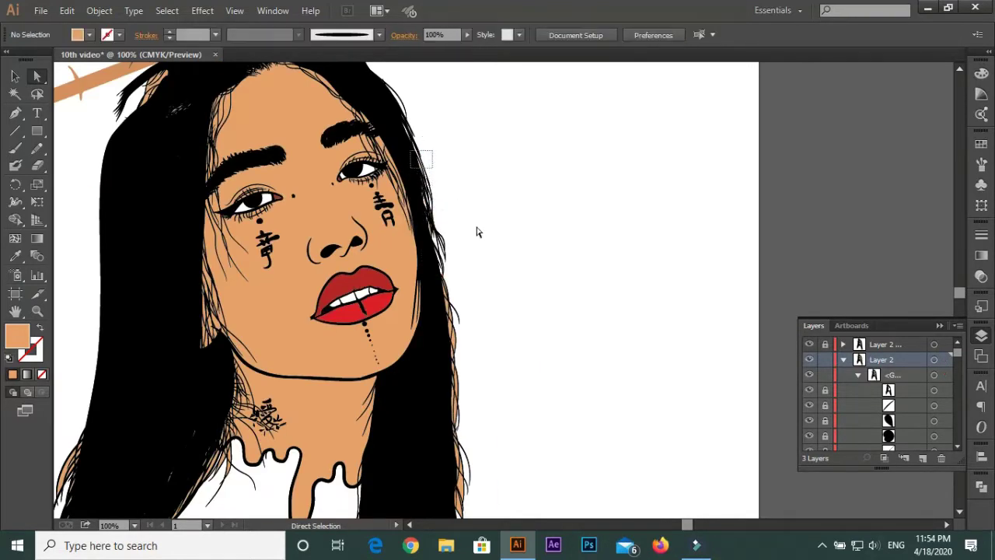
pyautogui.scroll(-3, 467, 224)
pyautogui.moveTo(510, 276); pyautogui.dragTo(538, 456)
pyautogui.scroll(-5, 537, 455)
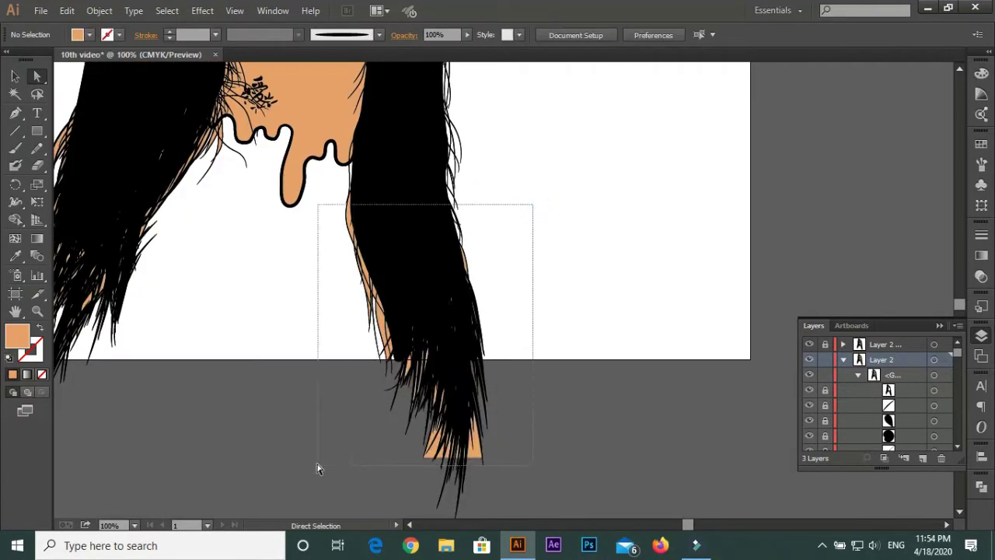
pyautogui.moveTo(466, 345); pyautogui.dragTo(220, 477)
pyautogui.scroll(2, 473, 260)
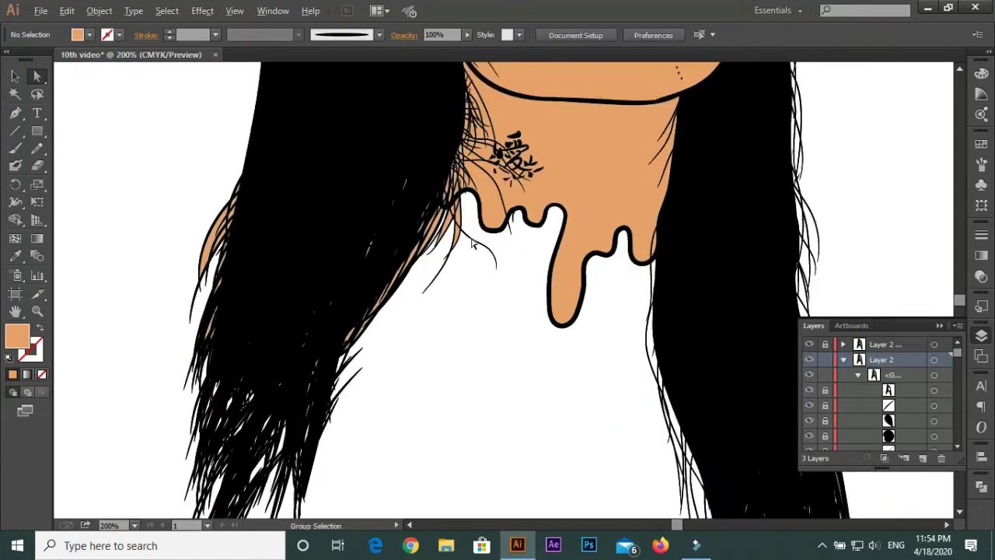
pyautogui.click(372, 307)
pyautogui.scroll(-2, 372, 350)
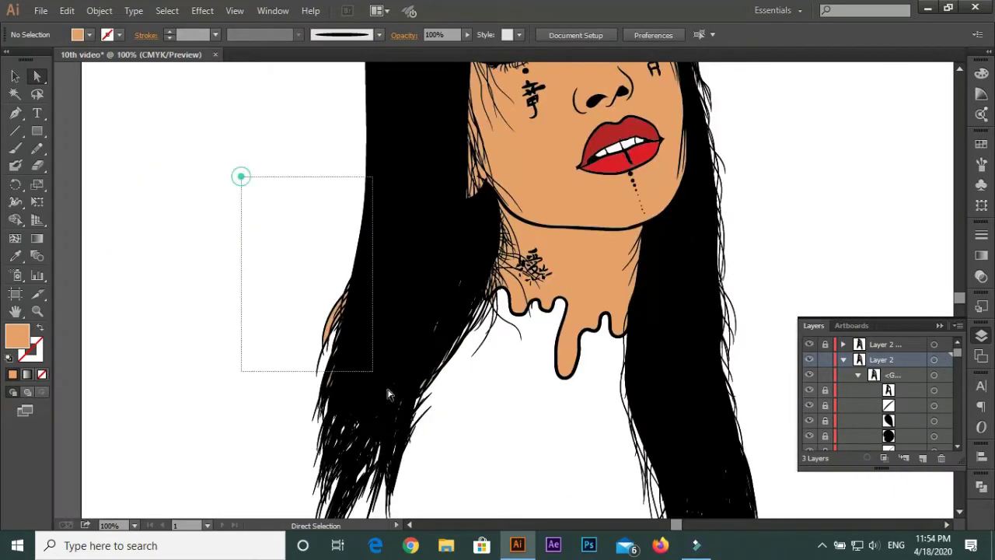
pyautogui.scroll(5, 326, 303)
pyautogui.scroll(2, 317, 200)
pyautogui.moveTo(353, 233); pyautogui.dragTo(420, 311)
pyautogui.moveTo(412, 264); pyautogui.dragTo(458, 303)
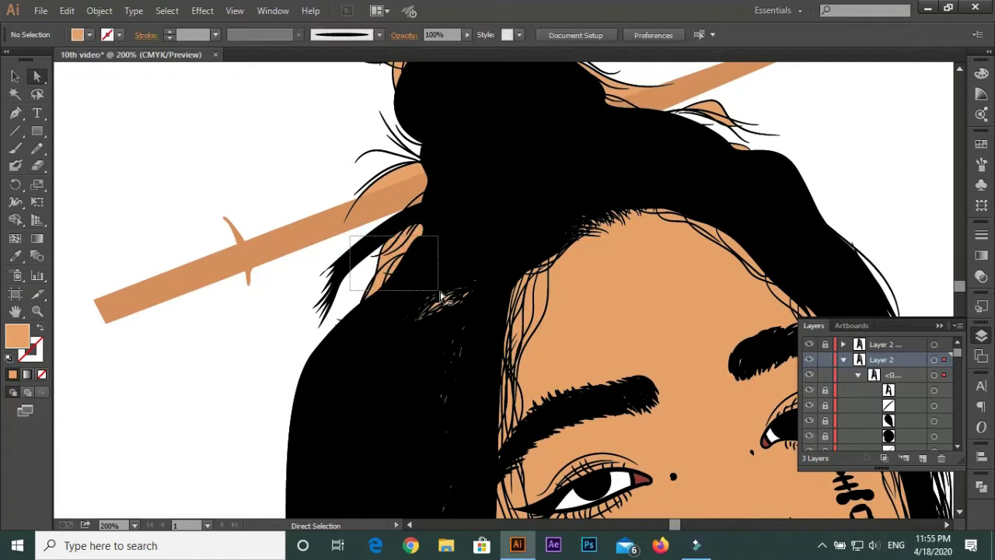
pyautogui.moveTo(356, 273)
pyautogui.mouseDown()
pyautogui.moveTo(469, 367)
pyautogui.moveTo(274, 510)
pyautogui.mouseUp()
pyautogui.moveTo(399, 139); pyautogui.dragTo(368, 161)
pyautogui.scroll(2, 368, 161)
pyautogui.scroll(2, 177, 122)
pyautogui.moveTo(178, 122); pyautogui.dragTo(375, 242)
pyautogui.moveTo(538, 127); pyautogui.dragTo(490, 120)
pyautogui.scroll(-1, 490, 121)
pyautogui.click(559, 253)
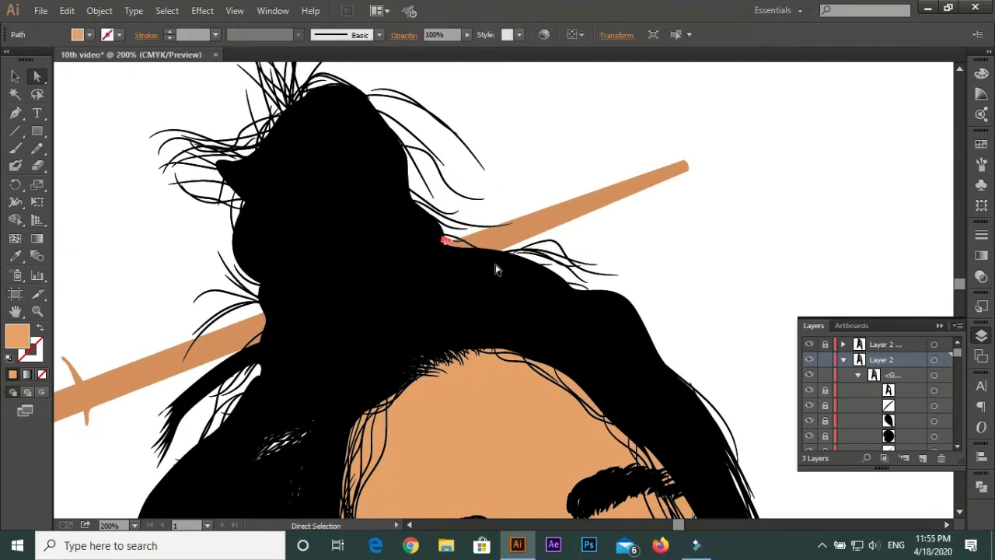
pyautogui.scroll(-5, 493, 266)
pyautogui.moveTo(605, 209); pyautogui.dragTo(531, 325)
pyautogui.hotkey('ctrl', '-')
pyautogui.hotkey('ctrl', '-')
pyautogui.hotkey('ctrl', '-')
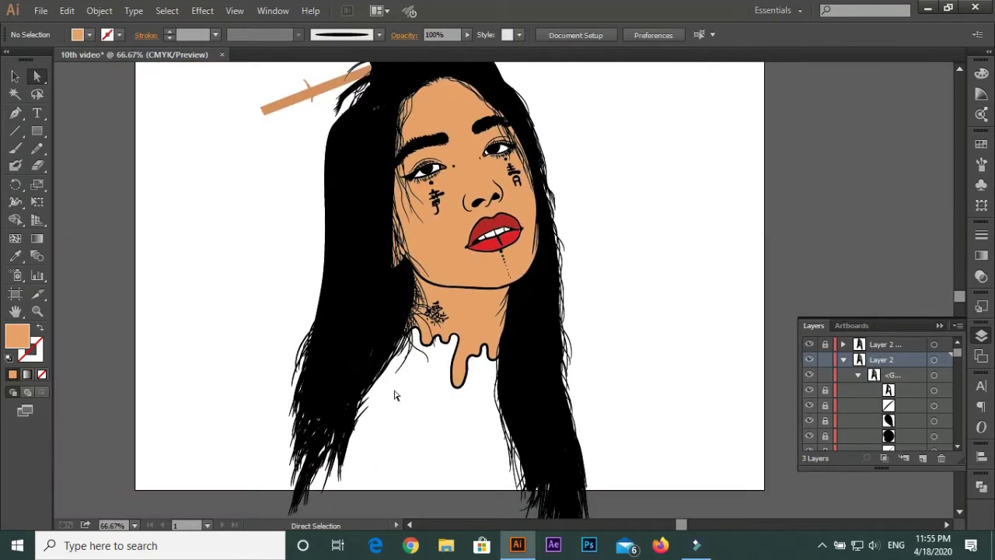
pyautogui.moveTo(396, 389); pyautogui.dragTo(225, 462)
pyautogui.click(439, 351)
pyautogui.scroll(4, 426, 355)
pyautogui.scroll(-1, 374, 266)
pyautogui.scroll(-3, 374, 267)
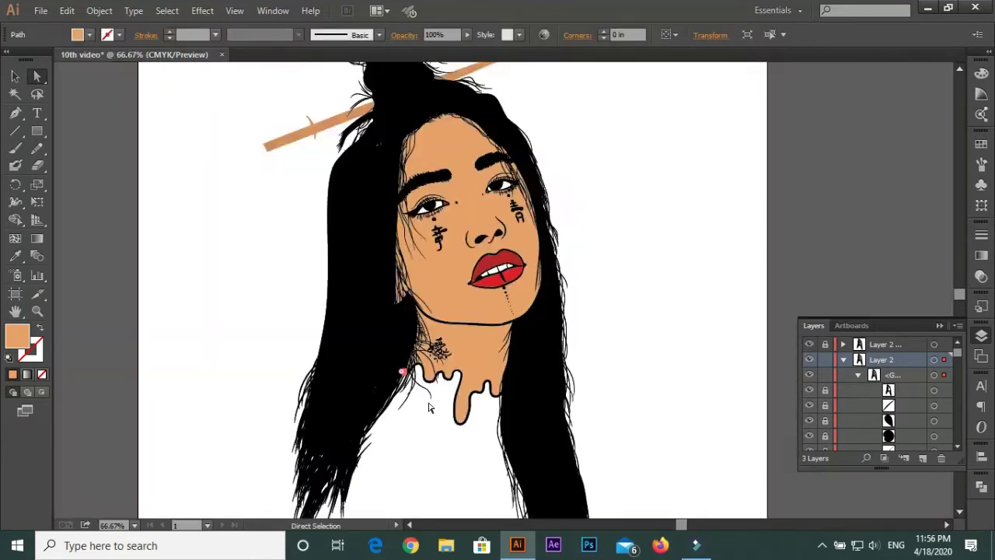
pyautogui.scroll(1, 504, 286)
pyautogui.scroll(-2, 531, 353)
# Collapse Layer 2, hide its skin fill, and target the line-art copy layer
pyautogui.scroll(-1, 531, 353)
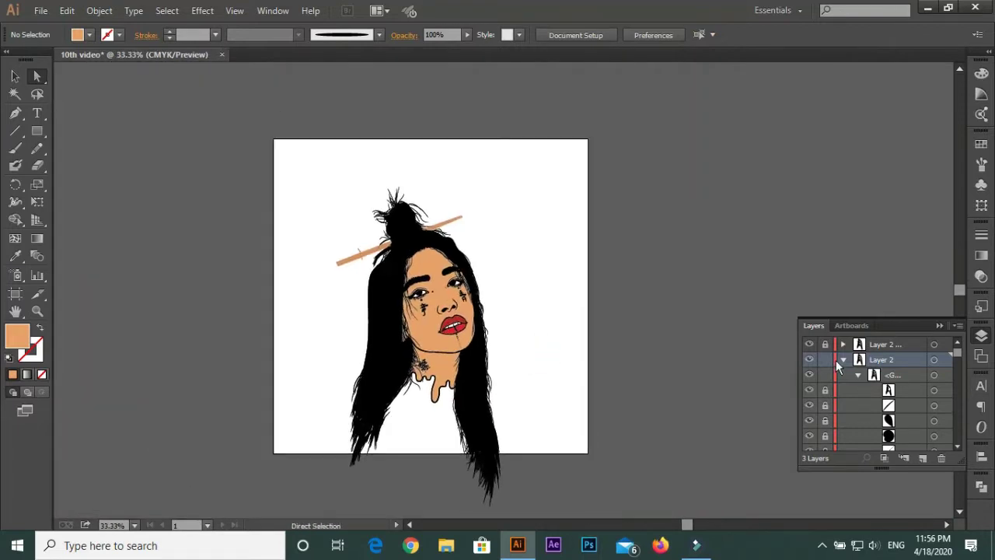
pyautogui.click(844, 359)
pyautogui.click(809, 375)
pyautogui.click(943, 359)
# Select hair strands and anchors around the left eyebrow and beside the right eye
pyautogui.scroll(2, 420, 357)
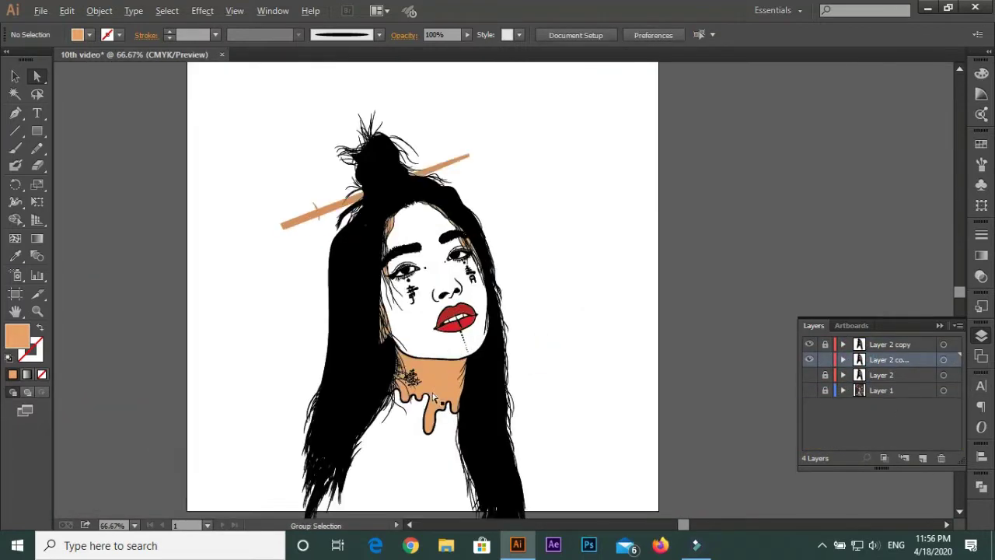
pyautogui.scroll(1, 420, 357)
pyautogui.scroll(1, 296, 414)
pyautogui.moveTo(389, 267); pyautogui.dragTo(262, 156)
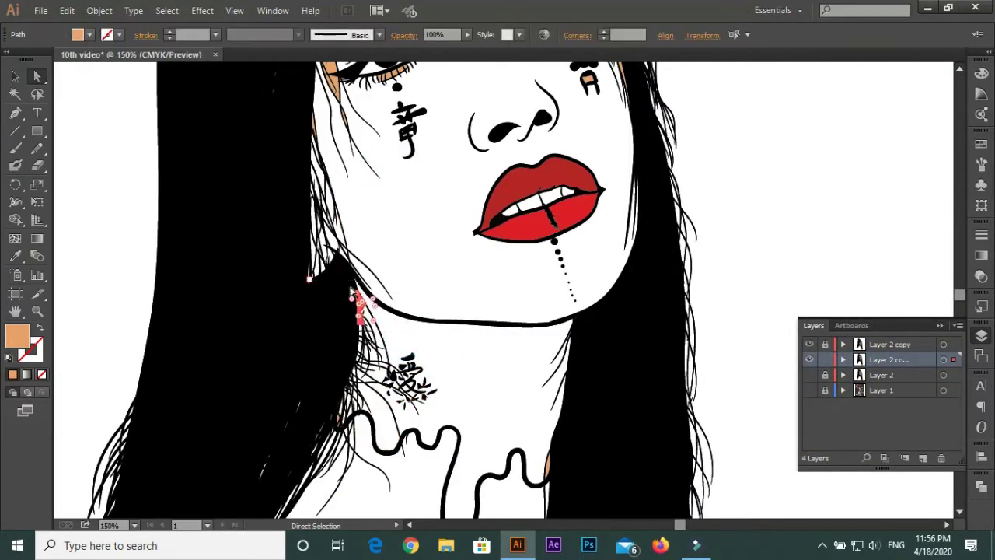
pyautogui.scroll(3, 433, 378)
pyautogui.click(403, 155)
pyautogui.moveTo(308, 114); pyautogui.dragTo(435, 198)
pyautogui.moveTo(366, 227); pyautogui.dragTo(365, 228)
pyautogui.scroll(3, 551, 227)
pyautogui.hscroll(3, 551, 226)
pyautogui.click(551, 226)
pyautogui.moveTo(296, 89); pyautogui.dragTo(399, 145)
pyautogui.moveTo(328, 187); pyautogui.dragTo(290, 196)
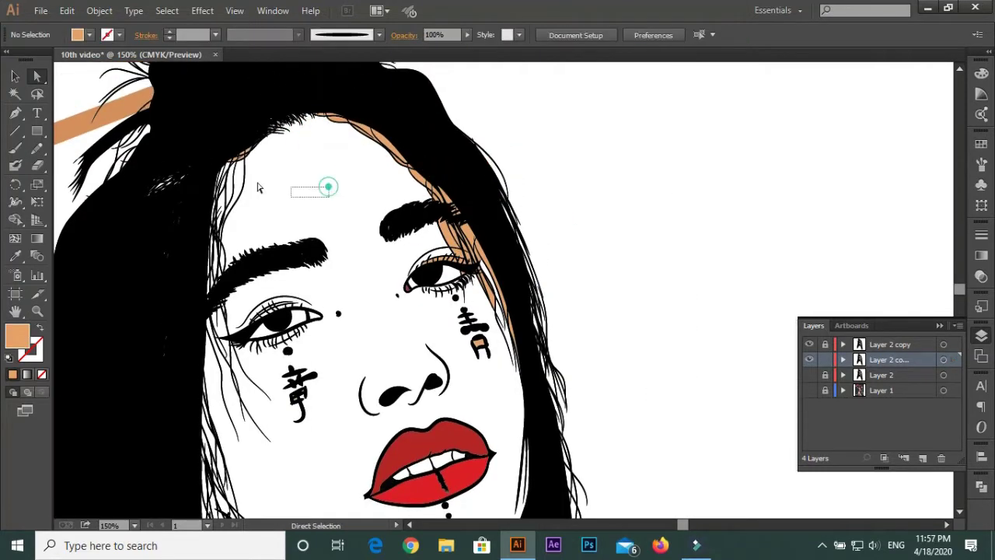
pyautogui.moveTo(350, 162); pyautogui.dragTo(477, 223)
# Show the reference photo layer behind the line art
pyautogui.scroll(-1, 462, 356)
pyautogui.hscroll(1, 462, 356)
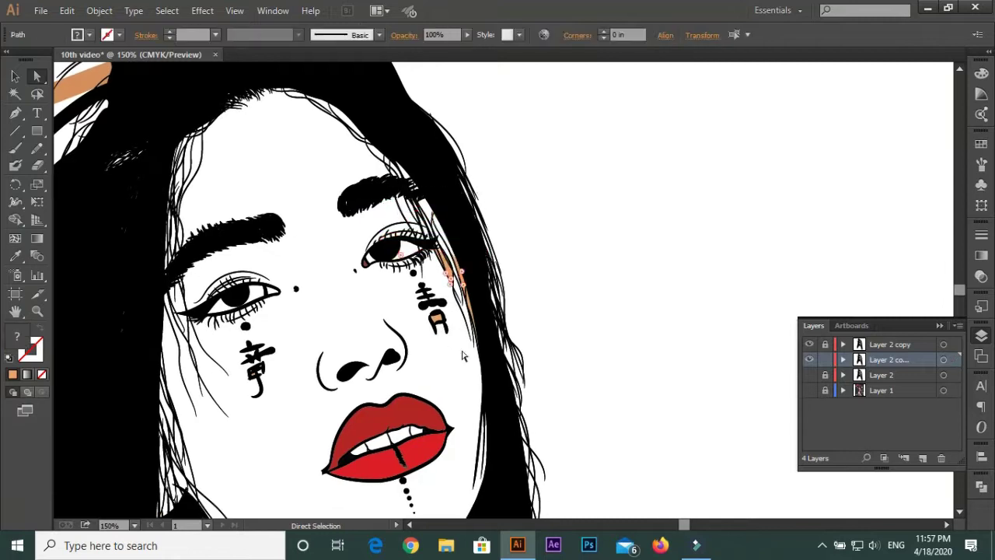
pyautogui.scroll(-2, 462, 356)
pyautogui.scroll(-2, 399, 407)
pyautogui.scroll(-3, 359, 407)
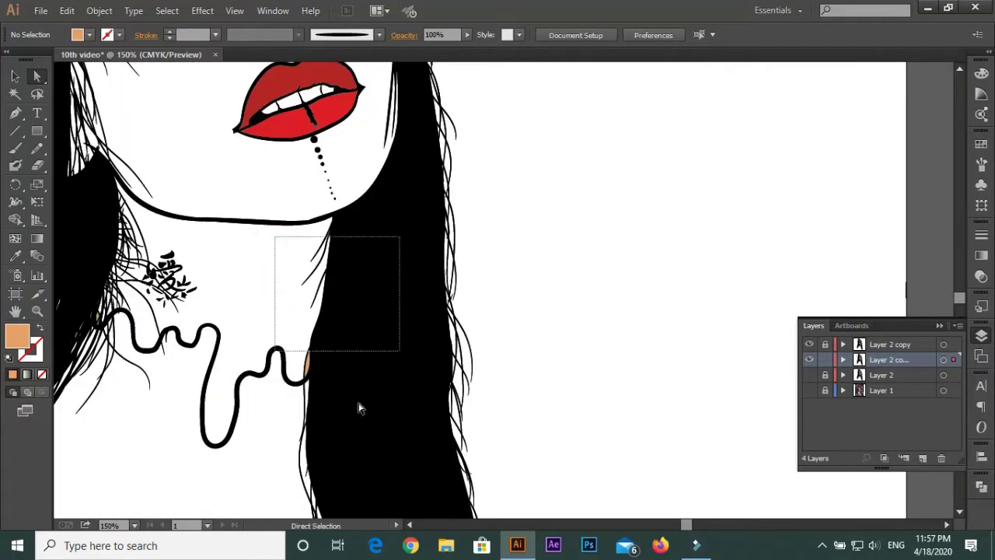
pyautogui.scroll(-3, 358, 407)
pyautogui.scroll(-5, 251, 446)
pyautogui.scroll(5, 269, 242)
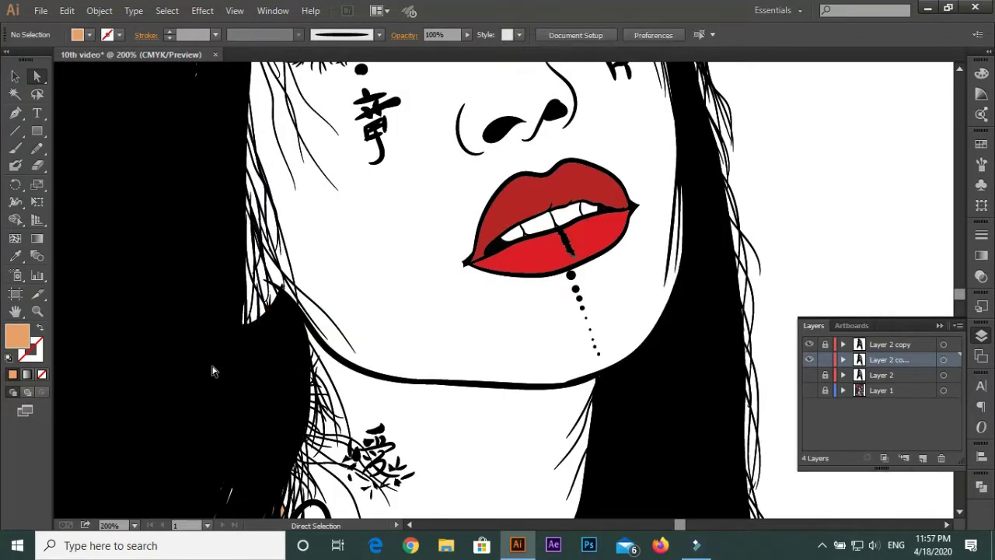
pyautogui.scroll(-2, 214, 372)
pyautogui.click(809, 375)
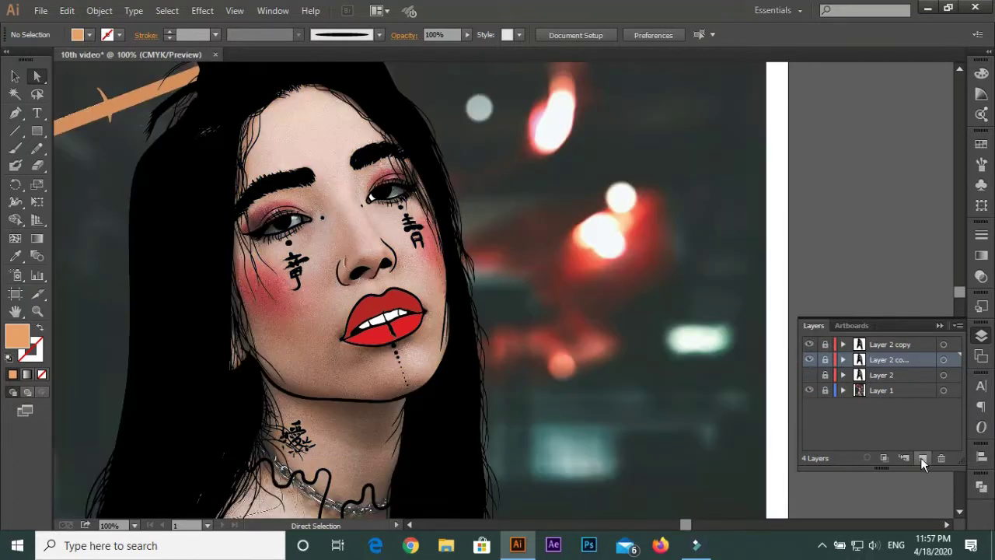
# Add a new layer for highlight shapes and show the skin fill layer again
pyautogui.click(809, 374)
pyautogui.hotkey('ctrl', '-')
pyautogui.click(824, 391)
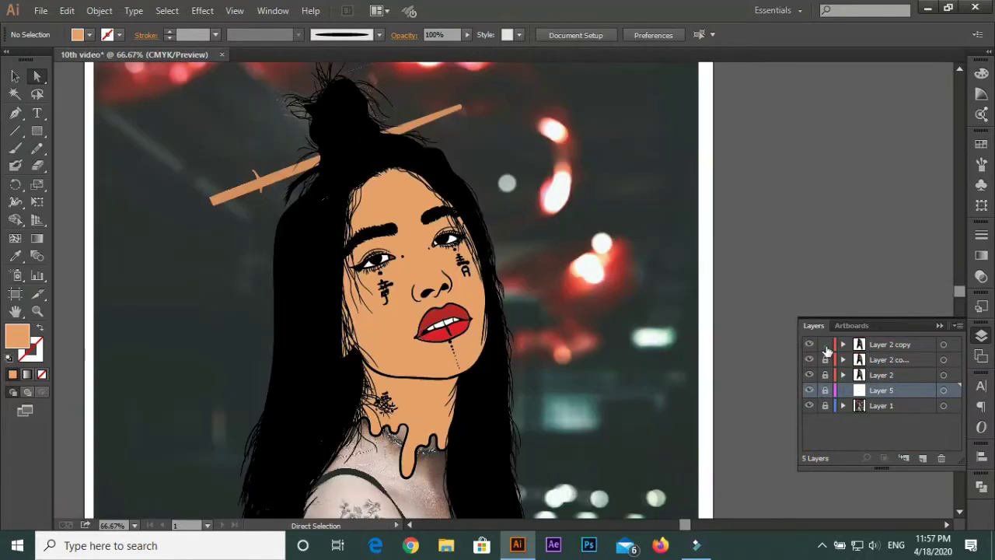
# Make Layer 2 copy active, swap fill and stroke, and set a 0.75 pt stroke
pyautogui.click(886, 343)
pyautogui.hotkey('shift', 'x')
pyautogui.click(215, 35)
pyautogui.click(232, 75)
pyautogui.hotkey('ctrl', '+')
pyautogui.hotkey('ctrl', '+')
pyautogui.hotkey('ctrl', '+')
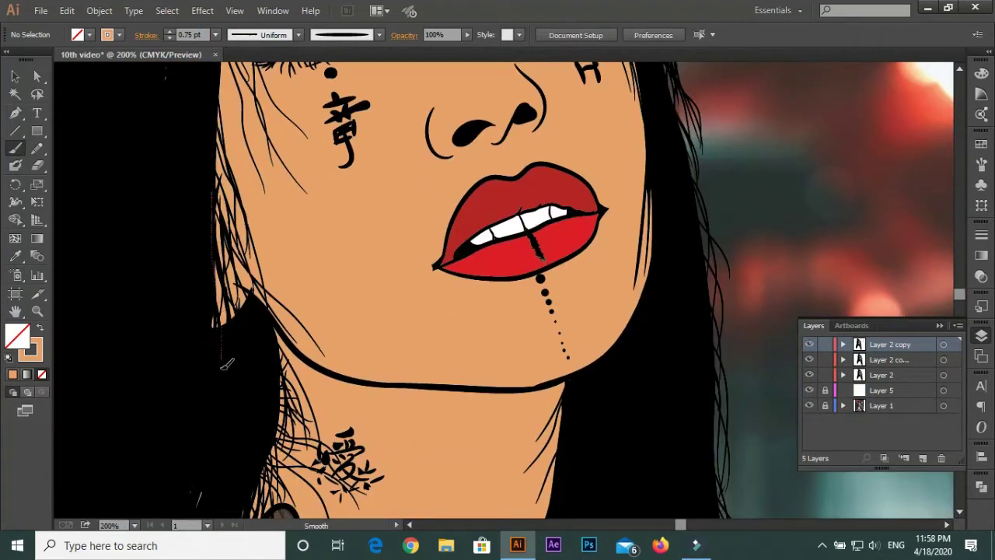
pyautogui.scroll(-2, 218, 350)
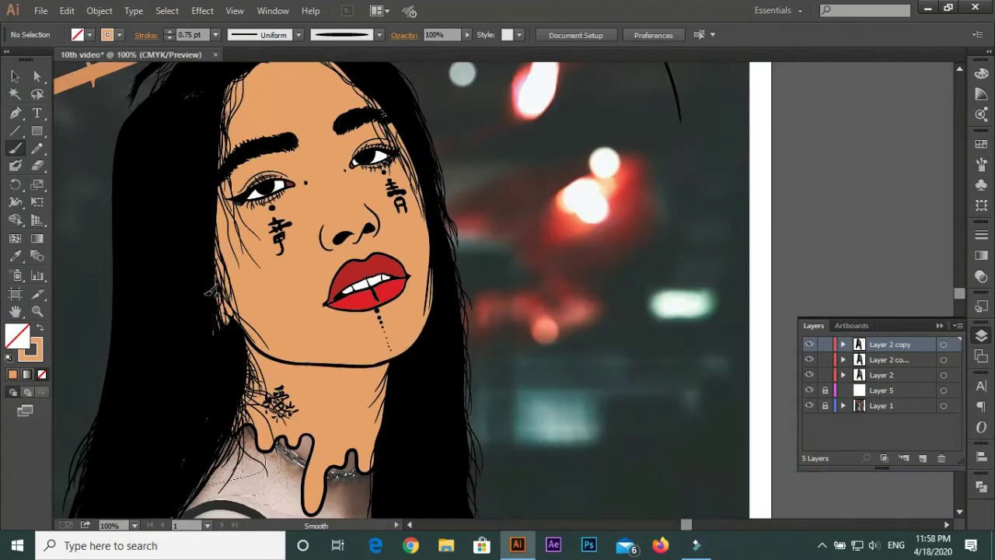
pyautogui.scroll(-2, 210, 291)
# Move Layer 5 above Layer 2, hide the skin fill, and show the reference photo
pyautogui.press('v')
pyautogui.click(879, 389)
pyautogui.click(809, 405)
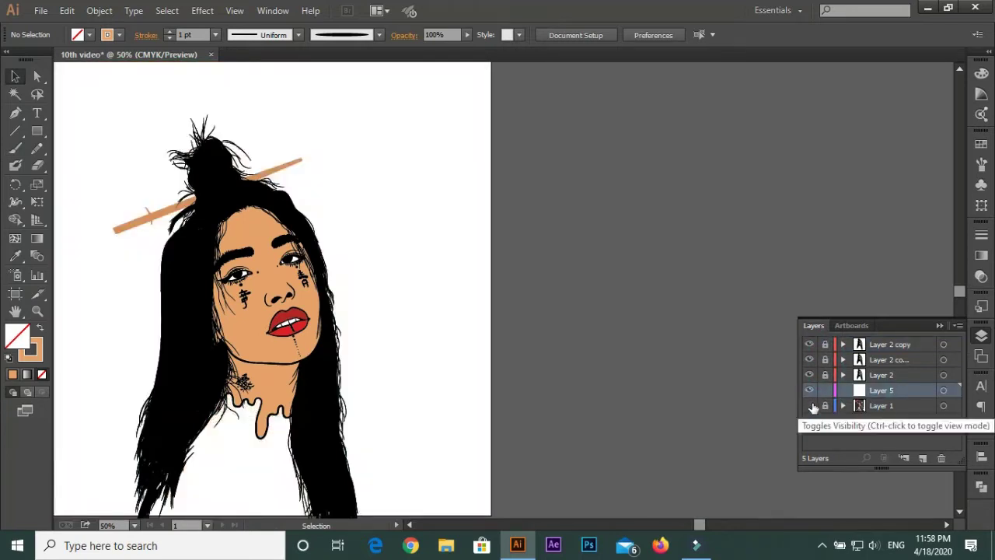
pyautogui.click(809, 375)
pyautogui.moveTo(879, 395); pyautogui.dragTo(878, 371)
# Sample the tan skin colour as the fill and adjust it in the Color Picker
pyautogui.hotkey('ctrl', '+')
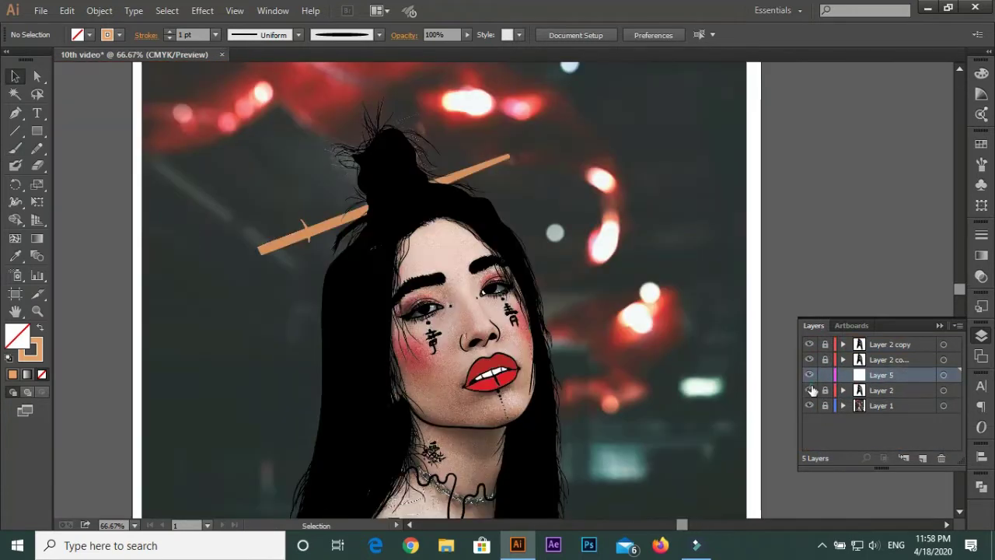
pyautogui.click(15, 255)
pyautogui.click(433, 366)
pyautogui.doubleClick(18, 335)
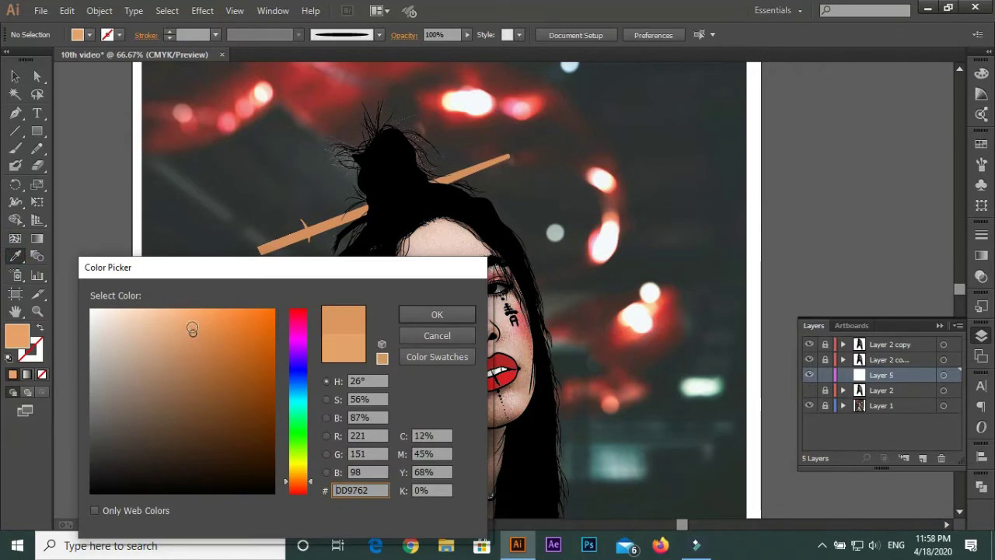
pyautogui.press('Return')
# Draw a closed tan Pencil shape across the neck below the jaw
pyautogui.doubleClick(36, 149)
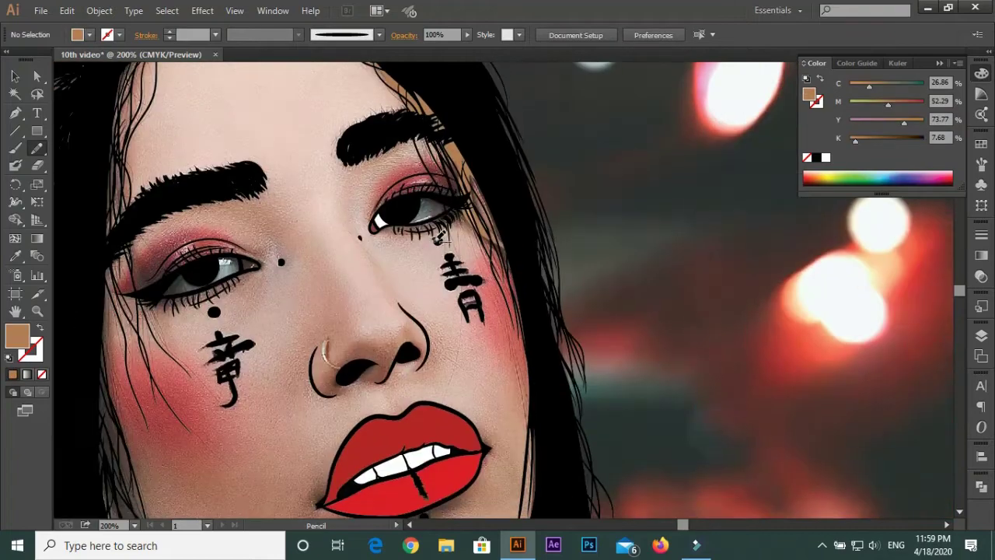
pyautogui.moveTo(361, 148); pyautogui.dragTo(467, 257)
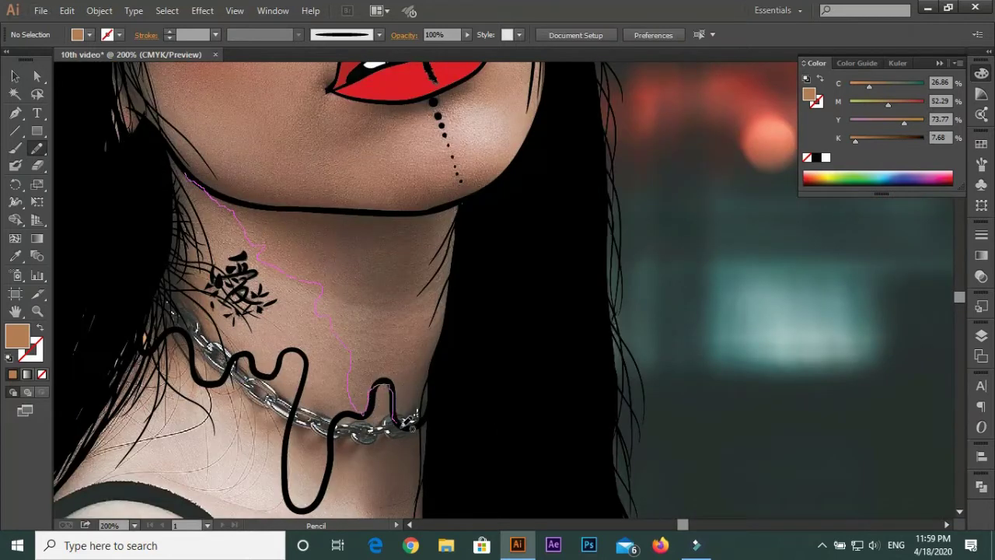
pyautogui.moveTo(409, 423); pyautogui.dragTo(460, 227)
pyautogui.hotkey('ctrl', 'z')
pyautogui.moveTo(189, 176); pyautogui.dragTo(309, 268)
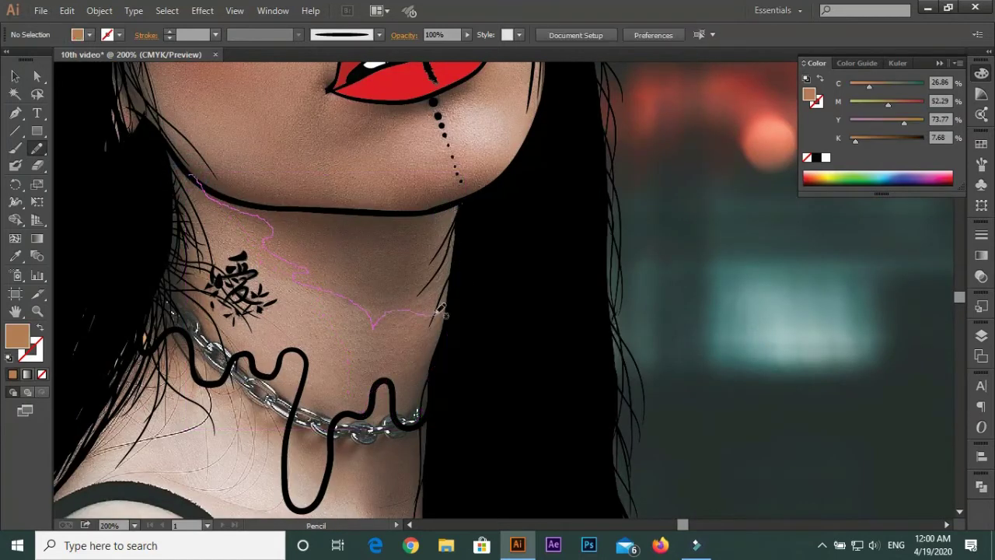
pyautogui.moveTo(228, 193); pyautogui.dragTo(227, 194)
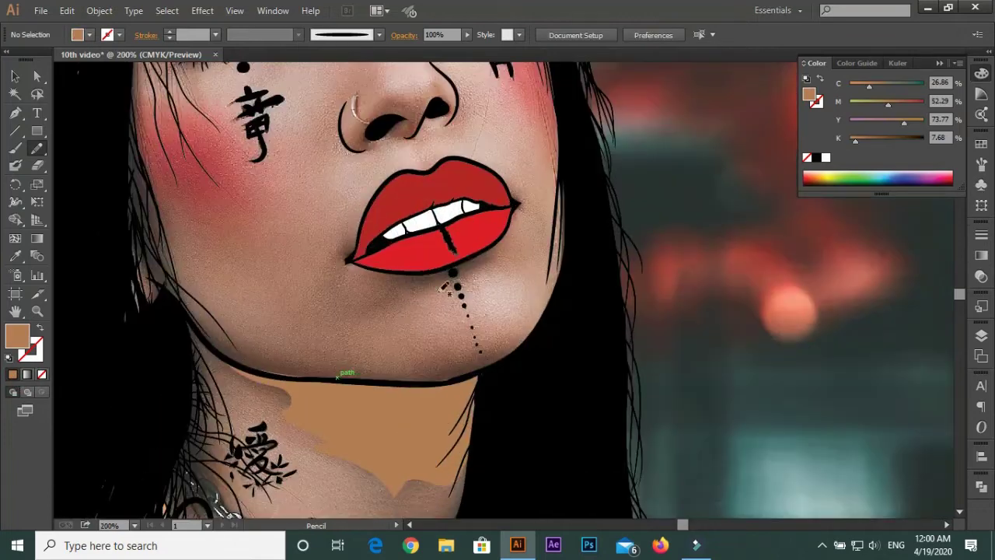
# Draw tan shapes beneath the lower lip and under the lip's left corner
pyautogui.moveTo(361, 272); pyautogui.dragTo(336, 332)
pyautogui.moveTo(511, 237); pyautogui.dragTo(519, 236)
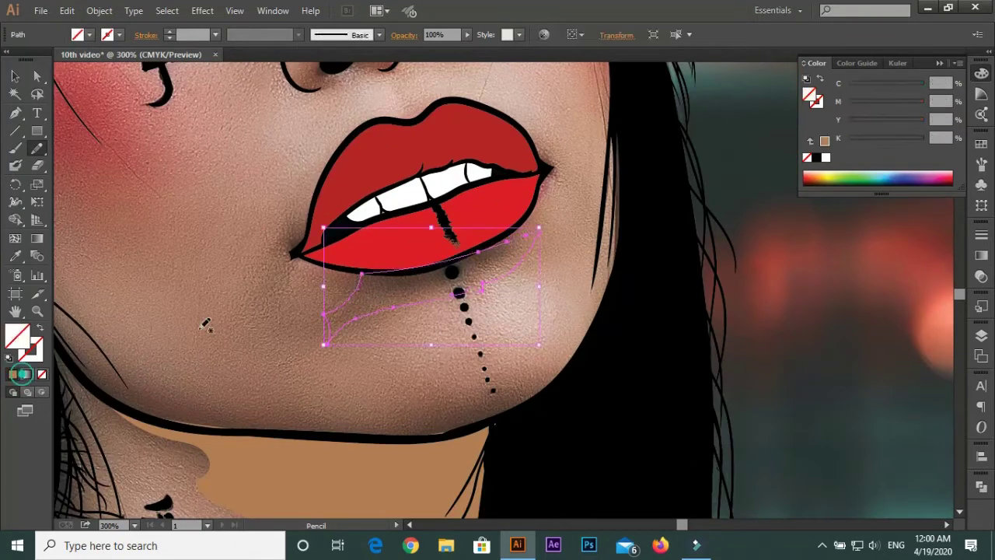
pyautogui.scroll(1, 521, 237)
pyautogui.scroll(1, 293, 307)
pyautogui.moveTo(241, 253); pyautogui.dragTo(247, 323)
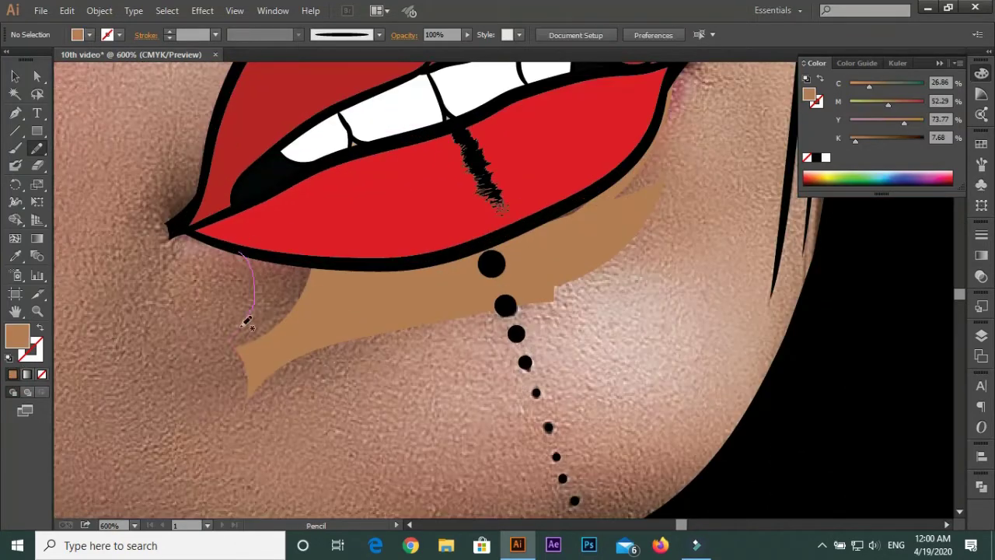
pyautogui.moveTo(307, 259); pyautogui.dragTo(310, 261)
pyautogui.hotkey('ctrl', 'z')
pyautogui.moveTo(243, 254); pyautogui.dragTo(244, 342)
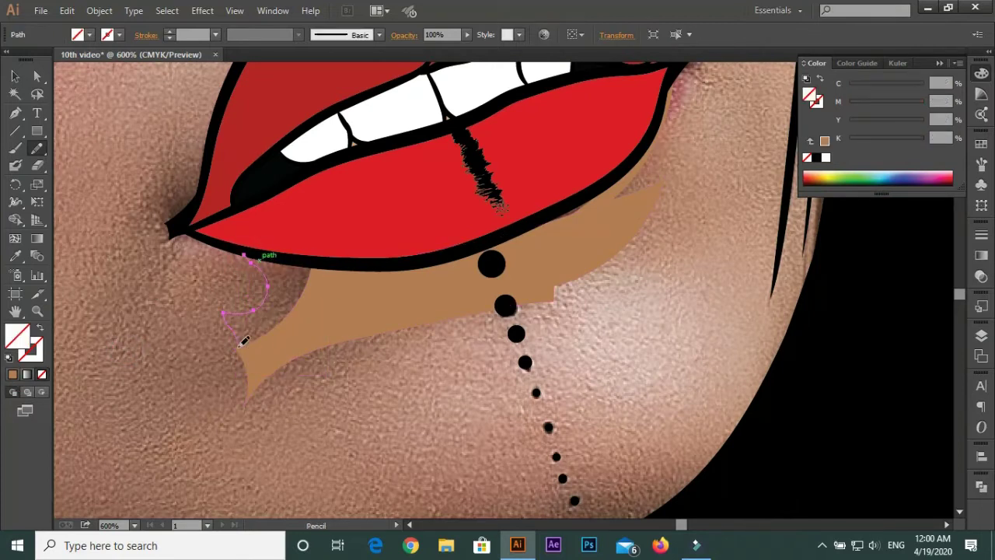
pyautogui.moveTo(324, 260); pyautogui.dragTo(325, 261)
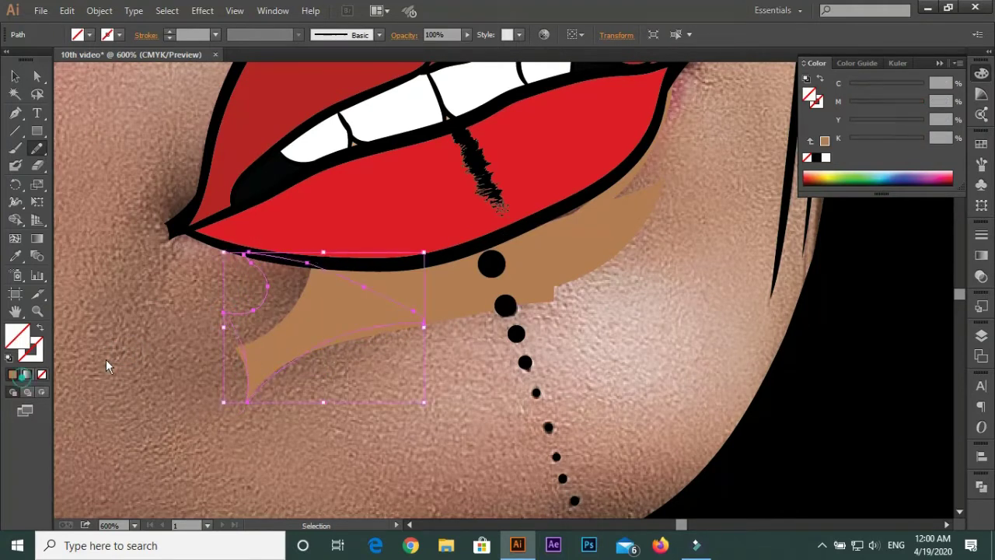
pyautogui.scroll(1, 155, 272)
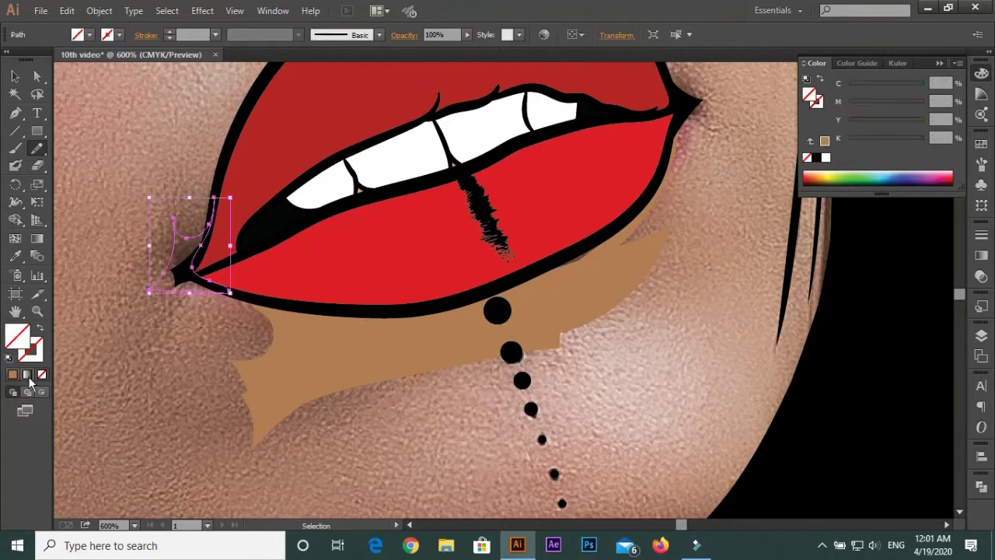
pyautogui.scroll(-1, 237, 290)
pyautogui.scroll(1, 498, 230)
pyautogui.moveTo(436, 167); pyautogui.dragTo(498, 230)
# Draw tan highlight shapes wrapping around both nostrils under the nose
pyautogui.scroll(-2, 449, 195)
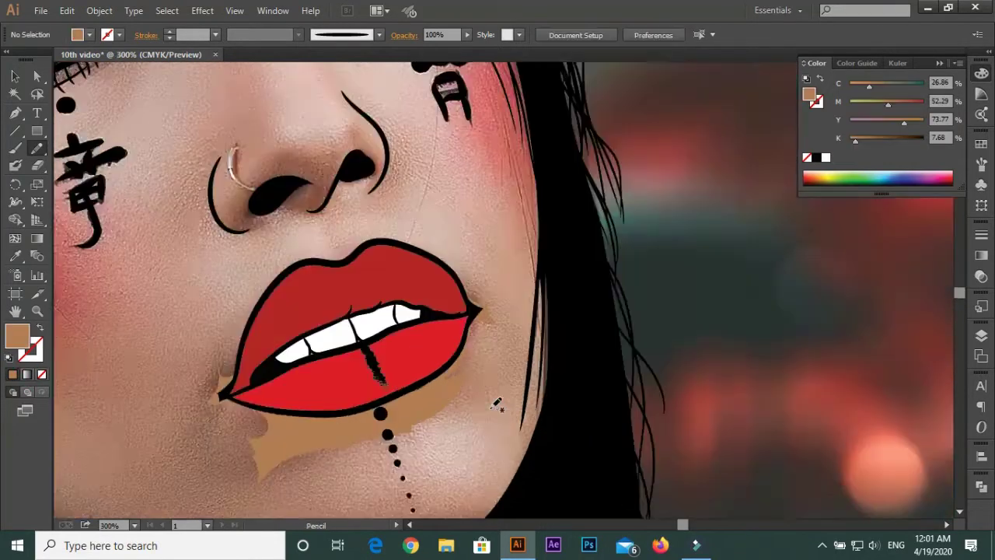
pyautogui.scroll(1, 327, 295)
pyautogui.scroll(1, 257, 315)
pyautogui.moveTo(260, 315); pyautogui.dragTo(196, 398)
pyautogui.moveTo(270, 390); pyautogui.dragTo(260, 317)
pyautogui.moveTo(291, 361)
pyautogui.mouseDown()
pyautogui.moveTo(320, 353)
pyautogui.moveTo(182, 365)
pyautogui.mouseUp()
pyautogui.scroll(1, 528, 310)
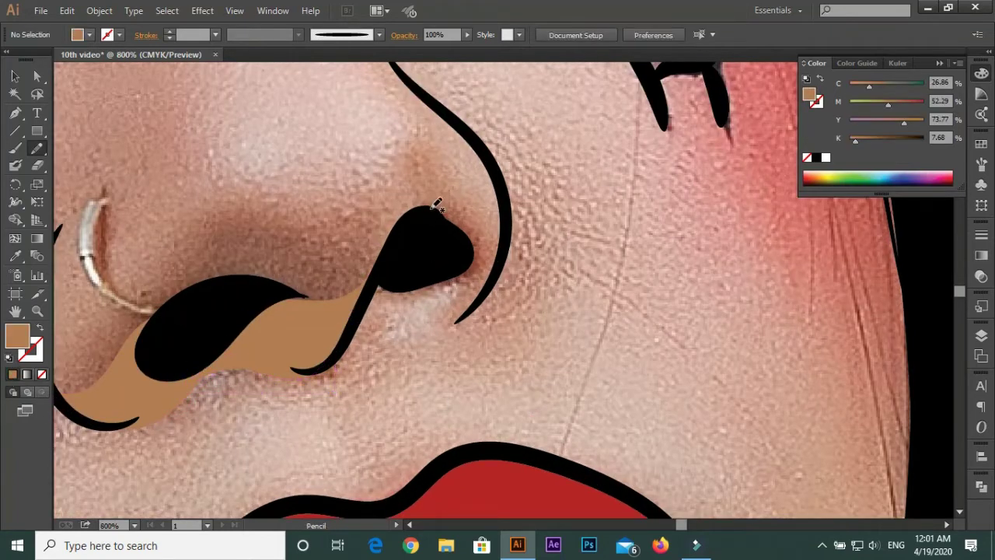
pyautogui.moveTo(449, 235); pyautogui.dragTo(435, 286)
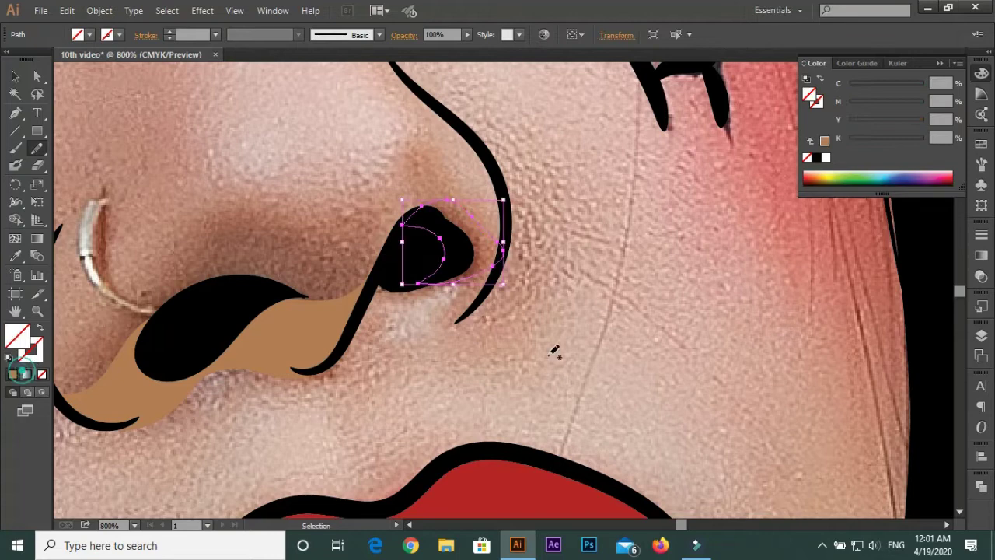
pyautogui.scroll(1, 399, 275)
pyautogui.scroll(-3, 633, 393)
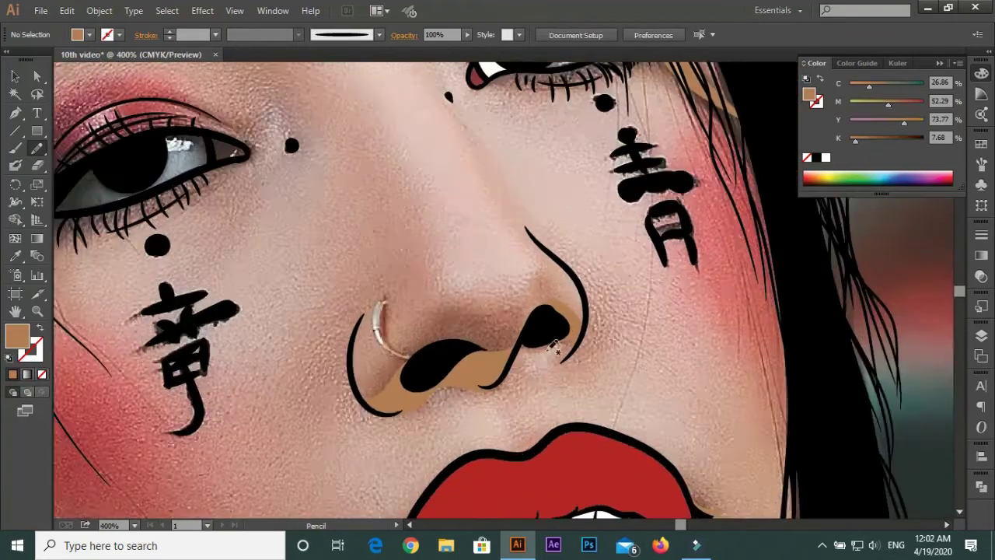
pyautogui.scroll(2, 325, 398)
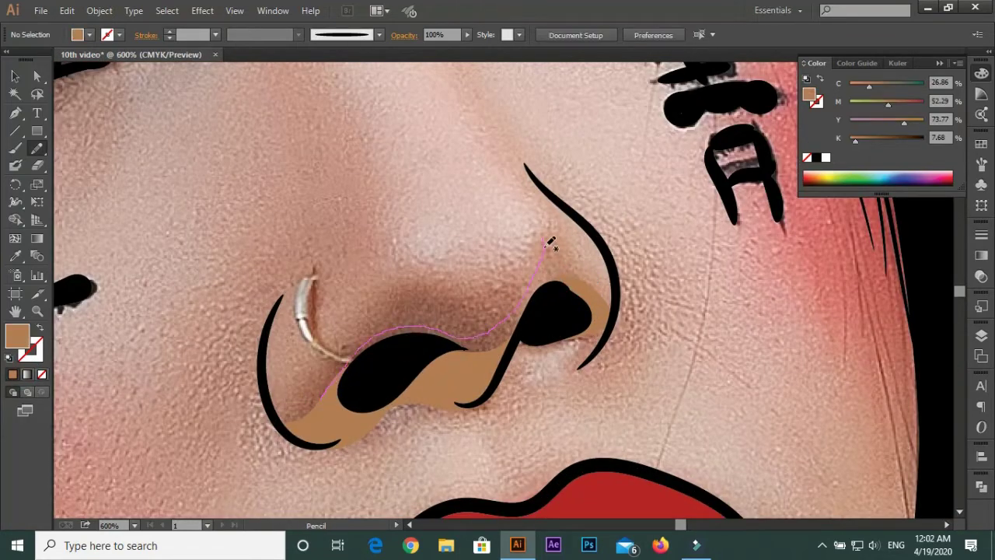
pyautogui.moveTo(416, 367); pyautogui.dragTo(404, 373)
pyautogui.scroll(-4, 498, 311)
# Check the Layers panel, then restore the Color panel
pyautogui.press('F7')
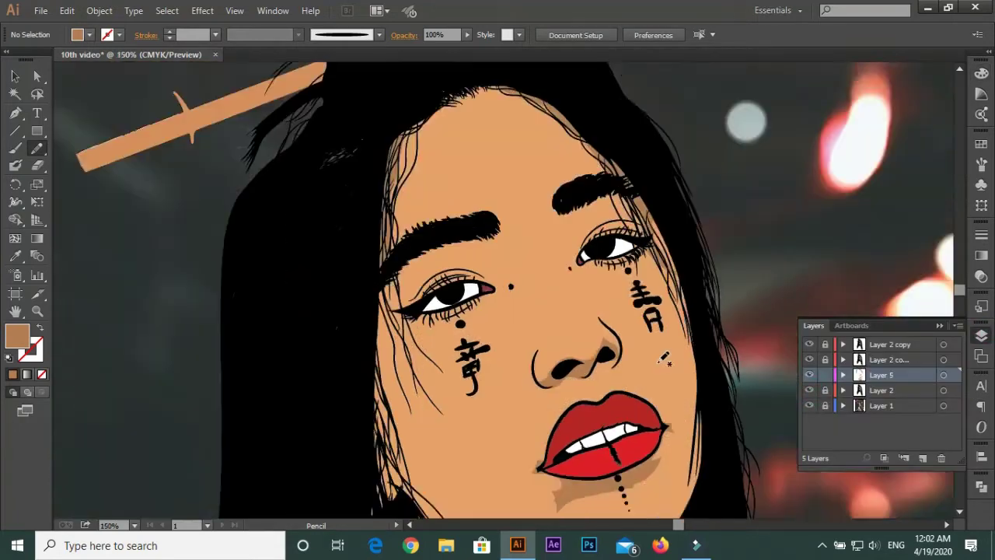
pyautogui.scroll(-1, 566, 360)
pyautogui.scroll(4, 497, 342)
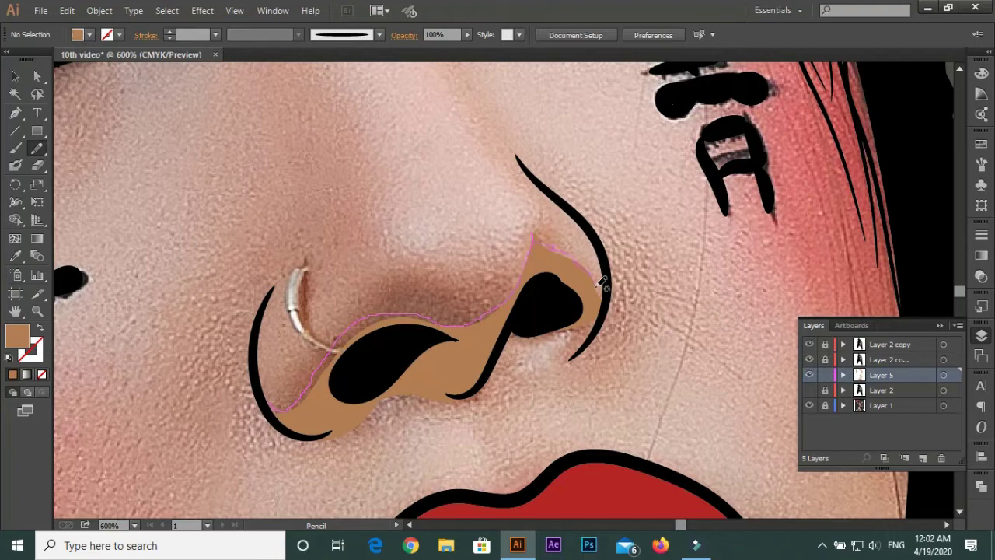
pyautogui.press('F7')
pyautogui.press('F6')
# Draw a tan shape beside the inner corner of the left eye
pyautogui.scroll(-4, 280, 418)
pyautogui.scroll(4, 256, 223)
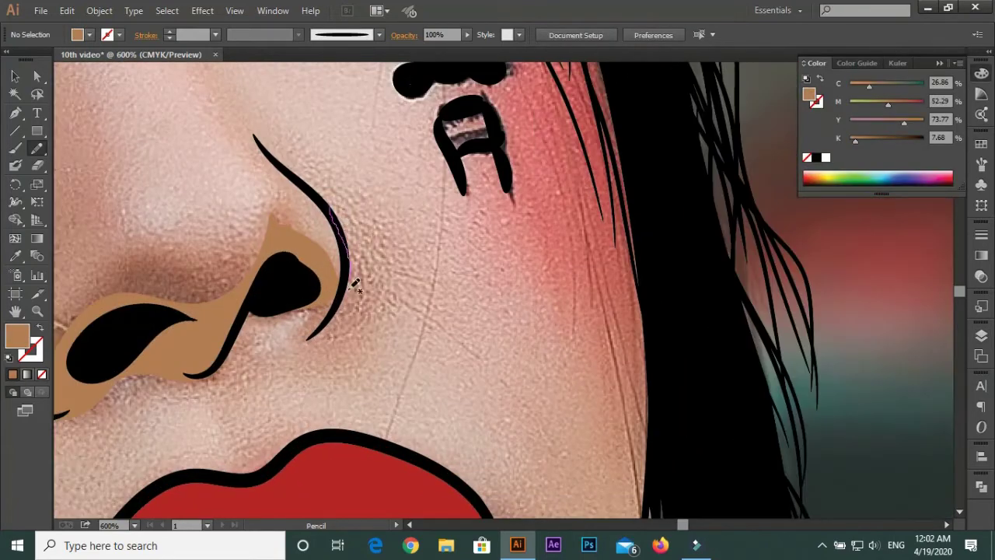
pyautogui.scroll(-2, 310, 338)
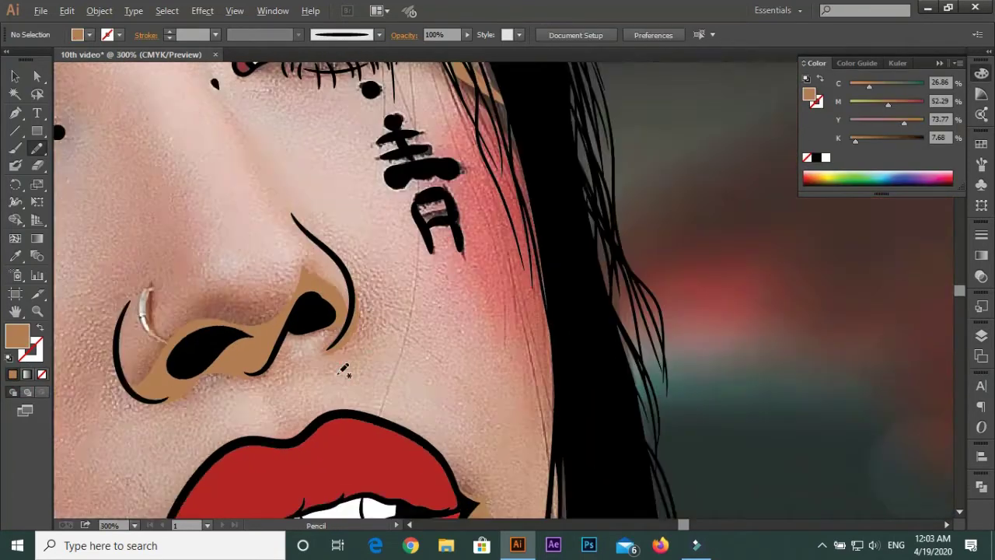
pyautogui.scroll(-2, 342, 365)
pyautogui.scroll(3, 239, 209)
pyautogui.scroll(1, 340, 269)
pyautogui.moveTo(287, 229); pyautogui.dragTo(384, 289)
pyautogui.moveTo(455, 253); pyautogui.dragTo(454, 253)
pyautogui.scroll(-1, 459, 257)
pyautogui.scroll(1, 614, 272)
# Draw a tan highlight shape around the right eye
pyautogui.moveTo(528, 272); pyautogui.dragTo(649, 266)
pyautogui.moveTo(742, 246); pyautogui.dragTo(757, 258)
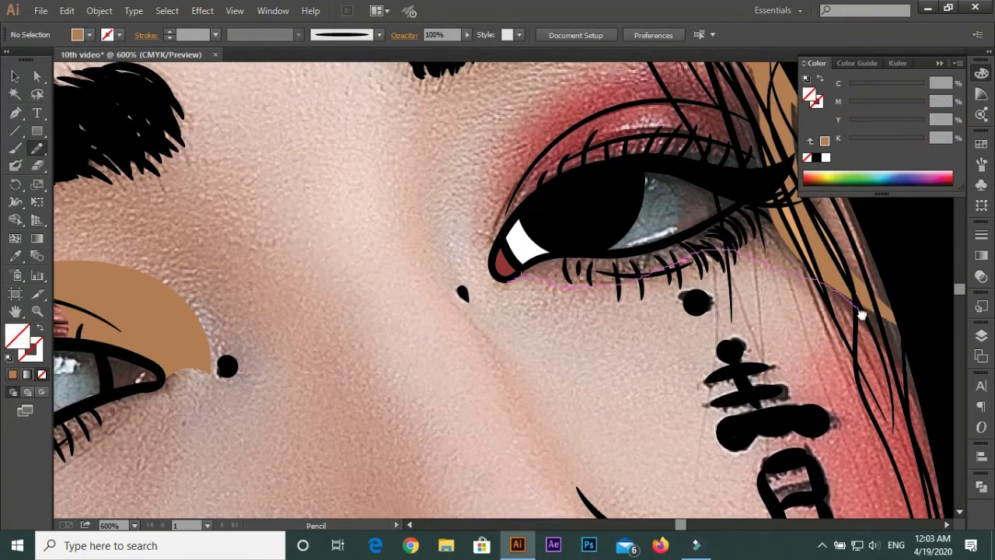
pyautogui.moveTo(390, 146); pyautogui.dragTo(391, 146)
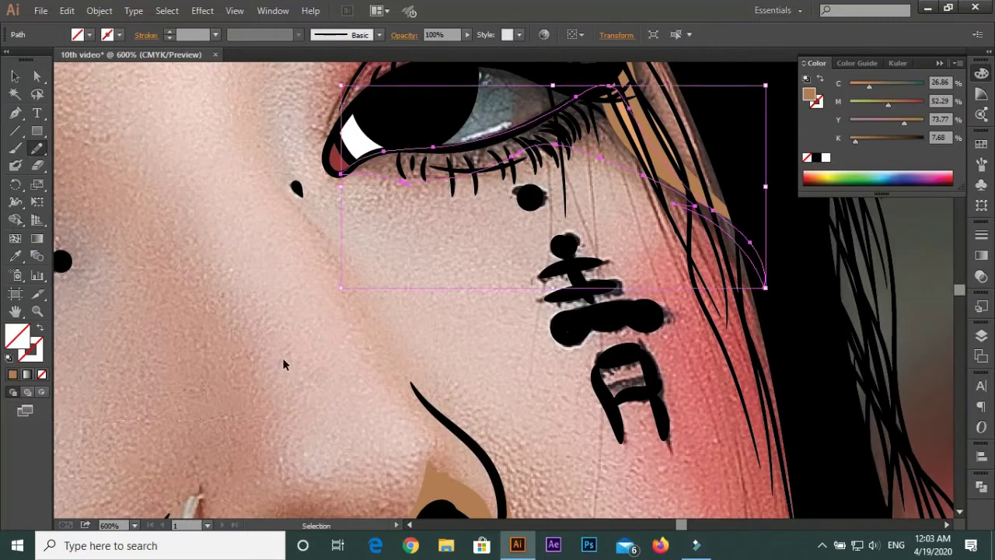
pyautogui.scroll(-2, 390, 146)
pyautogui.scroll(2, 345, 251)
# Try lash-line and hair-edge highlight strokes, undoing each attempt
pyautogui.moveTo(248, 293); pyautogui.dragTo(461, 303)
pyautogui.hotkey('ctrl', 'z')
pyautogui.moveTo(278, 295); pyautogui.dragTo(455, 304)
pyautogui.hotkey('ctrl', 'z')
pyautogui.moveTo(326, 293); pyautogui.dragTo(424, 295)
pyautogui.hotkey('ctrl', 'z')
pyautogui.scroll(-3, 495, 172)
pyautogui.moveTo(439, 115)
pyautogui.mouseDown()
pyautogui.moveTo(495, 173)
pyautogui.moveTo(603, 428)
pyautogui.mouseUp()
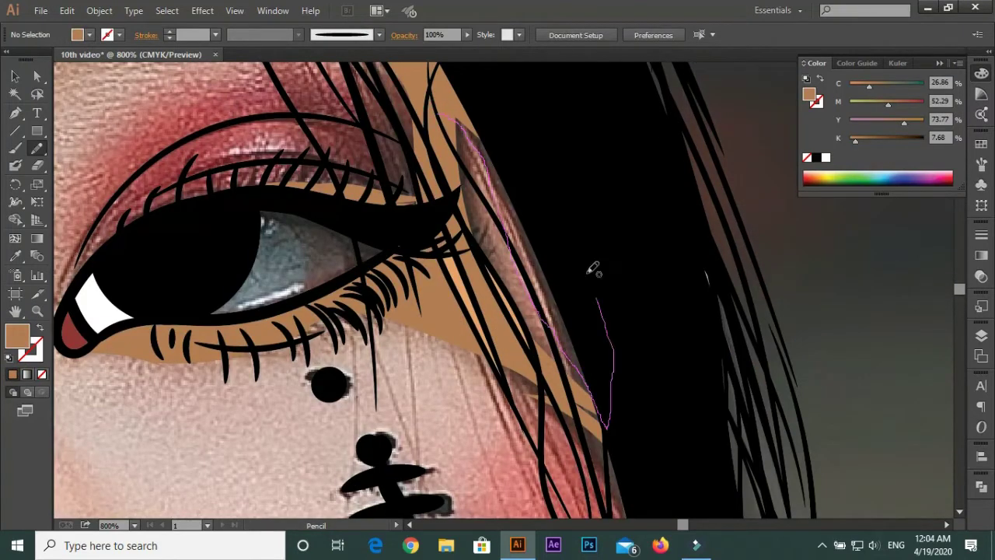
pyautogui.hotkey('ctrl', 'z')
pyautogui.scroll(-3, 632, 355)
# Move the tan shape above the left eye further to the right
pyautogui.press('i')
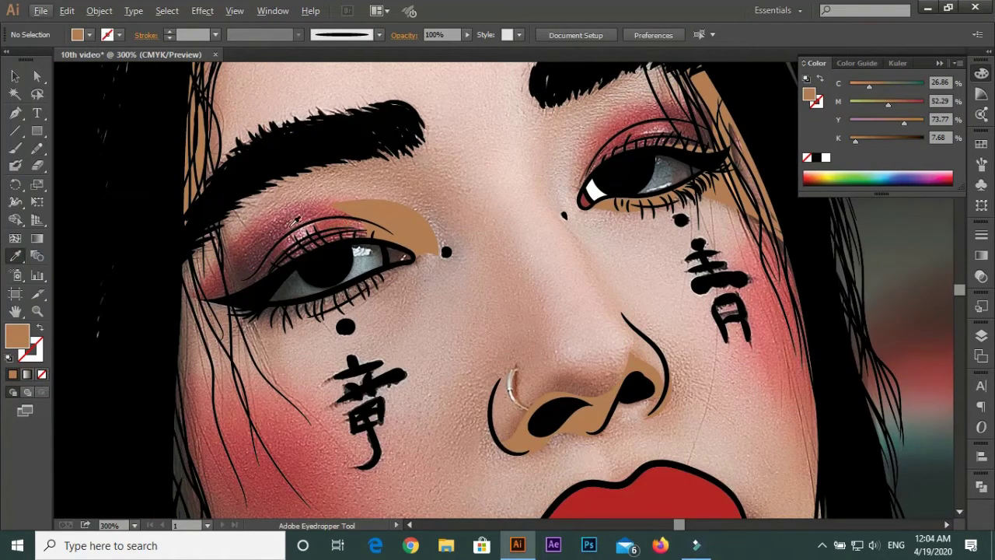
pyautogui.click(16, 76)
pyautogui.moveTo(419, 227); pyautogui.dragTo(500, 224)
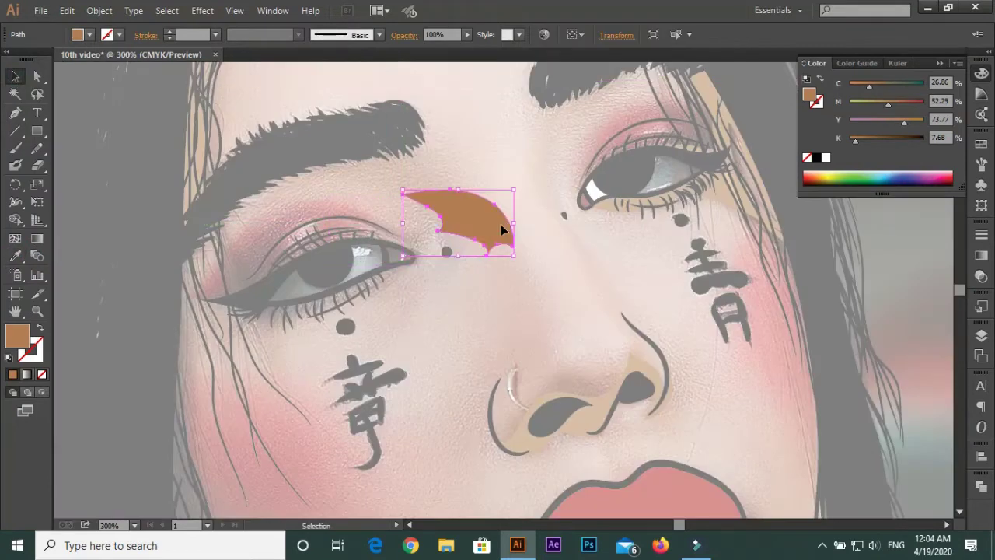
pyautogui.scroll(-5, 472, 230)
# Draw a tan highlight along the hair edge and hide the reference photo layer
pyautogui.press('n')
pyautogui.moveTo(200, 74); pyautogui.dragTo(255, 440)
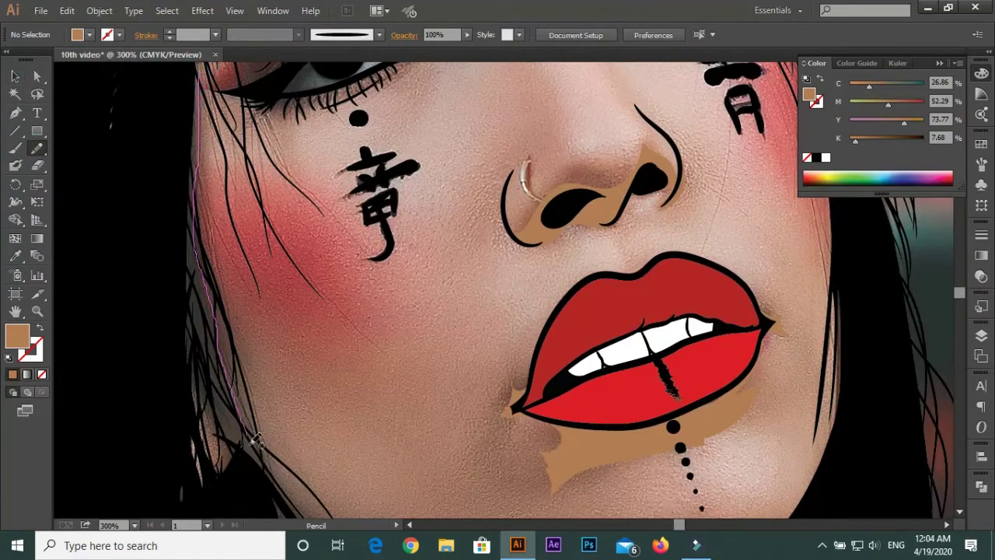
pyautogui.moveTo(185, 403); pyautogui.dragTo(186, 408)
pyautogui.scroll(3, 187, 408)
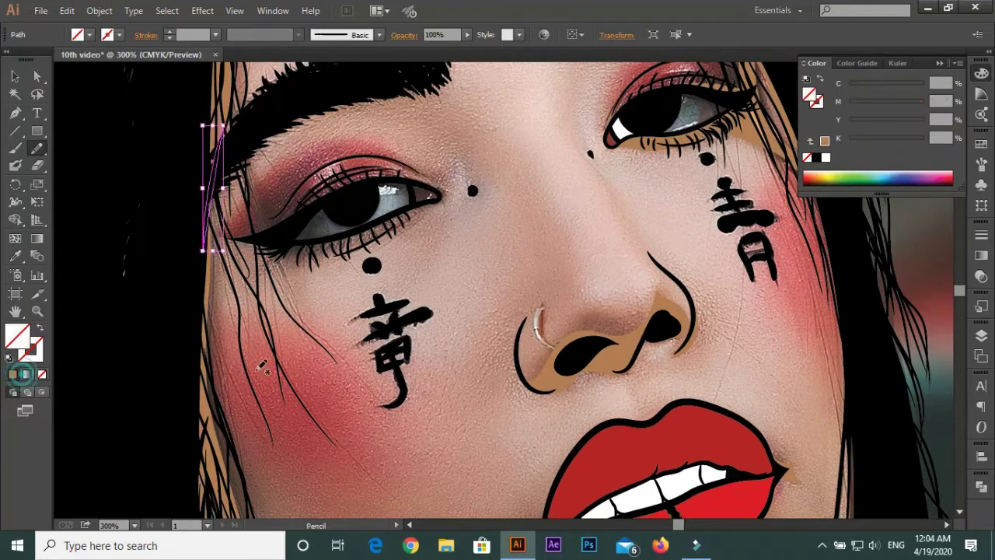
pyautogui.scroll(-3, 445, 357)
pyautogui.scroll(-5, 447, 357)
pyautogui.scroll(3, 190, 138)
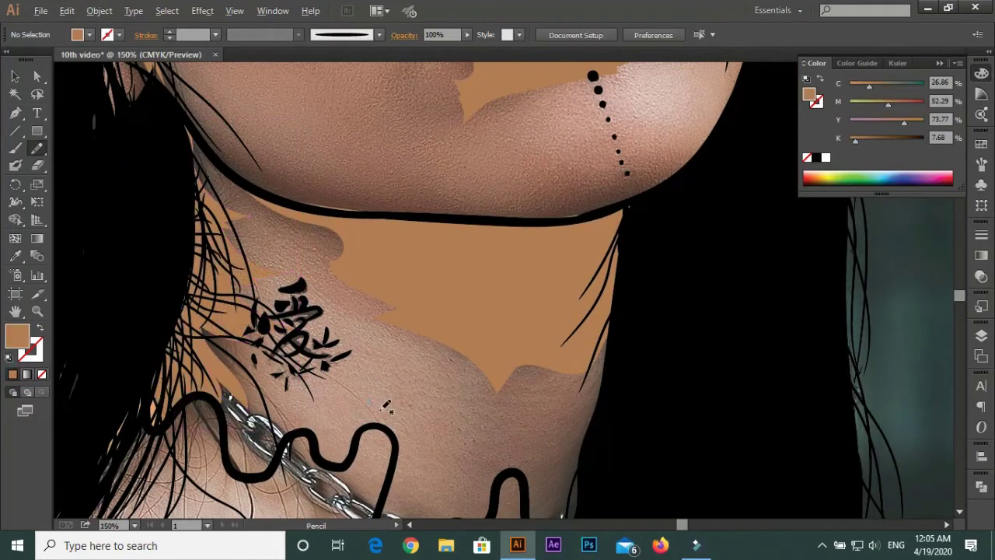
pyautogui.moveTo(388, 406); pyautogui.dragTo(500, 243)
pyautogui.moveTo(435, 362); pyautogui.dragTo(436, 362)
pyautogui.scroll(-3, 363, 283)
pyautogui.scroll(1, 414, 356)
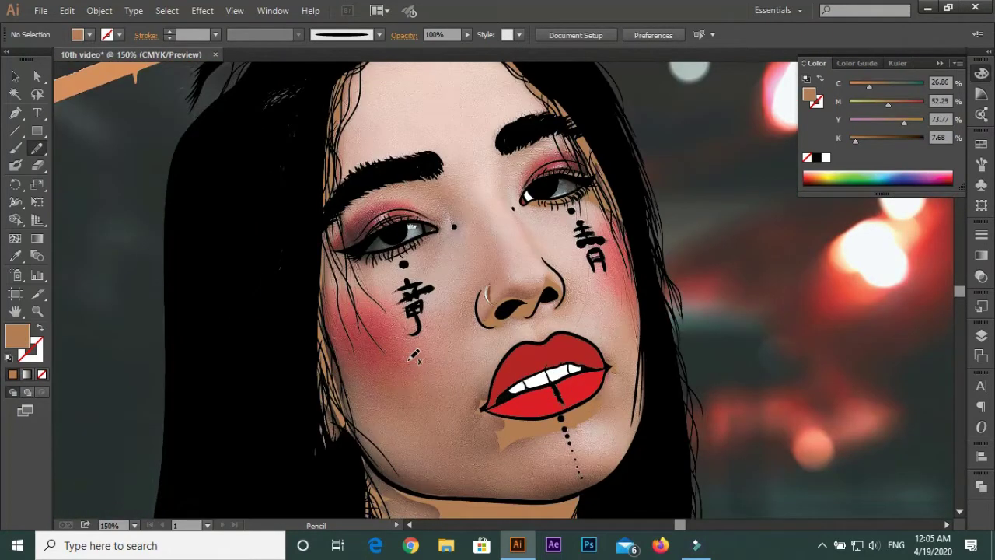
pyautogui.click(981, 336)
pyautogui.click(809, 374)
# Draw tan highlight shapes along the forehead hairline
pyautogui.scroll(-2, 391, 314)
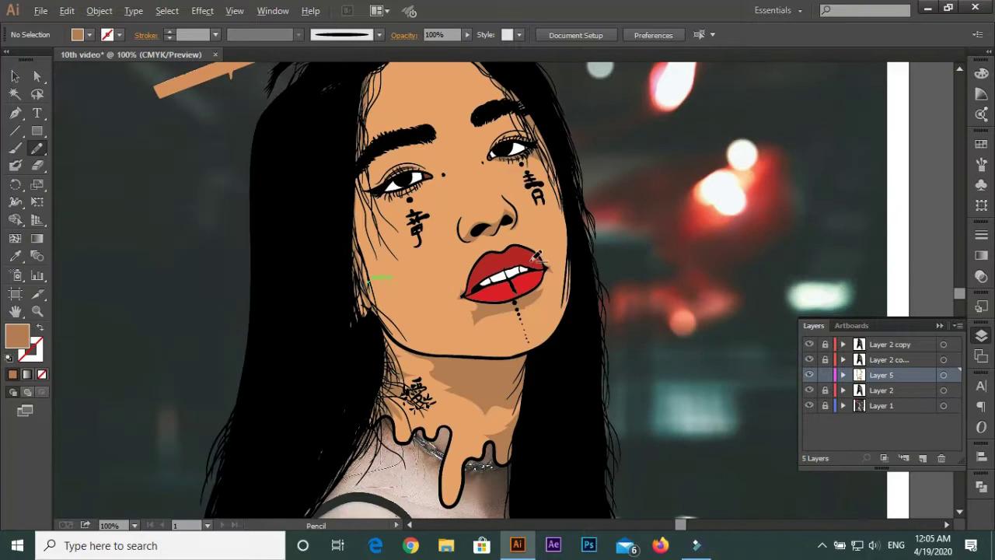
pyautogui.scroll(3, 391, 314)
pyautogui.moveTo(391, 314); pyautogui.dragTo(391, 322)
pyautogui.moveTo(614, 213); pyautogui.dragTo(524, 208)
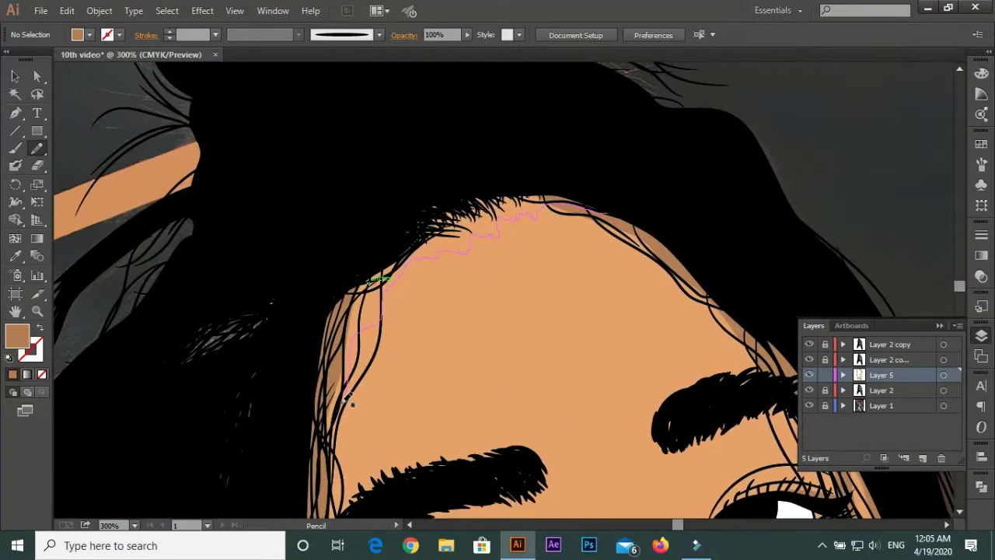
pyautogui.moveTo(351, 402); pyautogui.dragTo(349, 398)
pyautogui.scroll(-2, 233, 373)
pyautogui.scroll(-1, 462, 327)
pyautogui.scroll(2, 440, 261)
pyautogui.scroll(2, 426, 204)
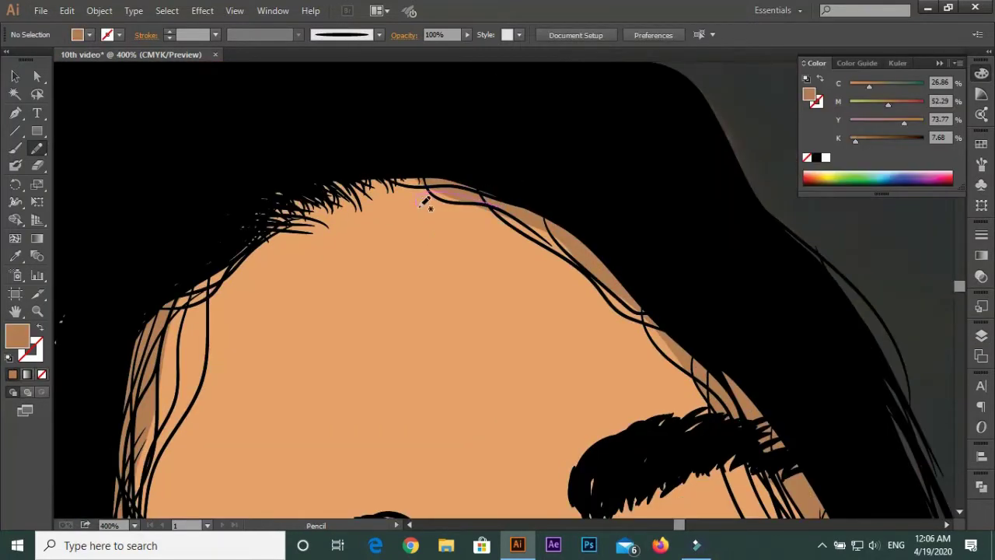
pyautogui.moveTo(193, 398); pyautogui.dragTo(508, 178)
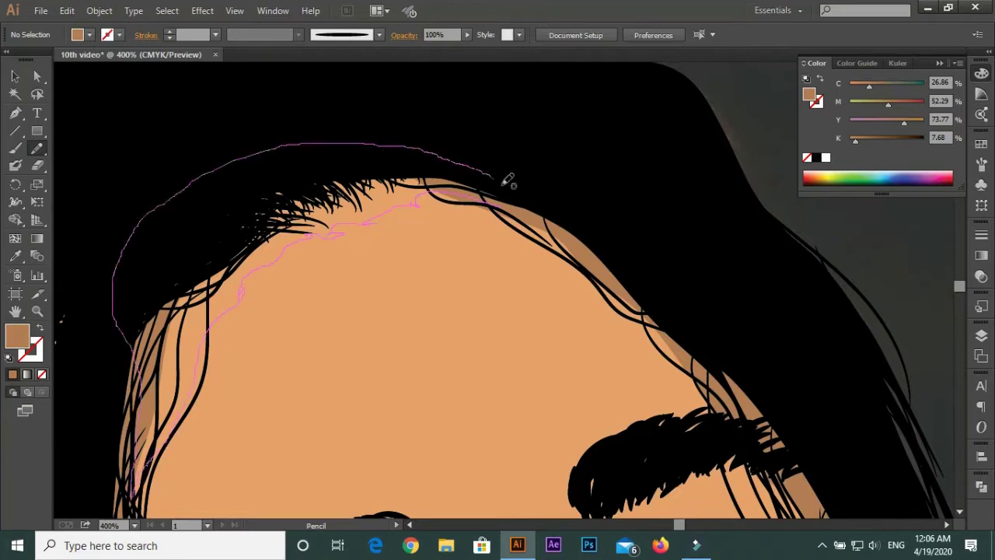
# Zoom in and out to review the hairline and left face-edge highlights
pyautogui.scroll(-2, 375, 300)
pyautogui.scroll(-2, 375, 300)
pyautogui.scroll(3, 527, 336)
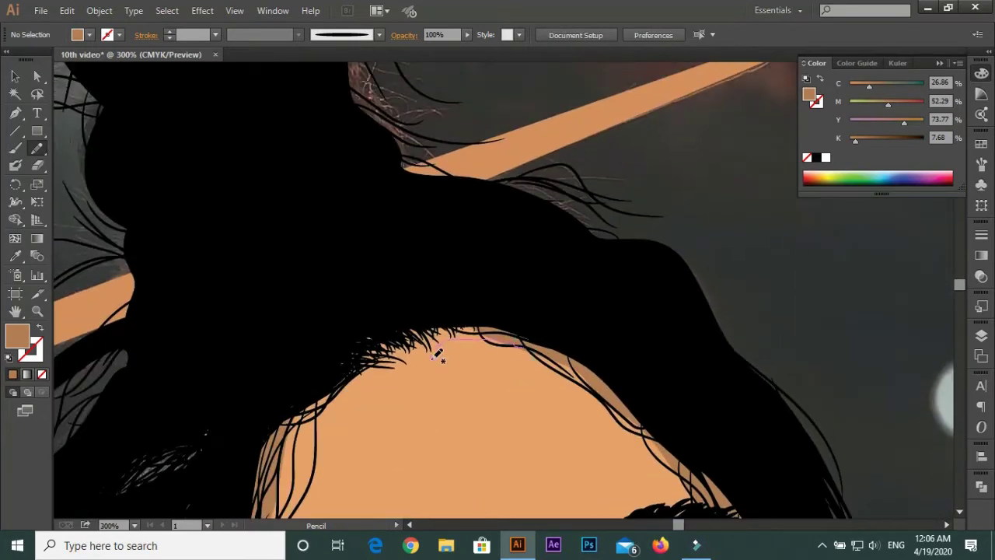
pyautogui.scroll(-2, 381, 376)
pyautogui.scroll(-3, 428, 260)
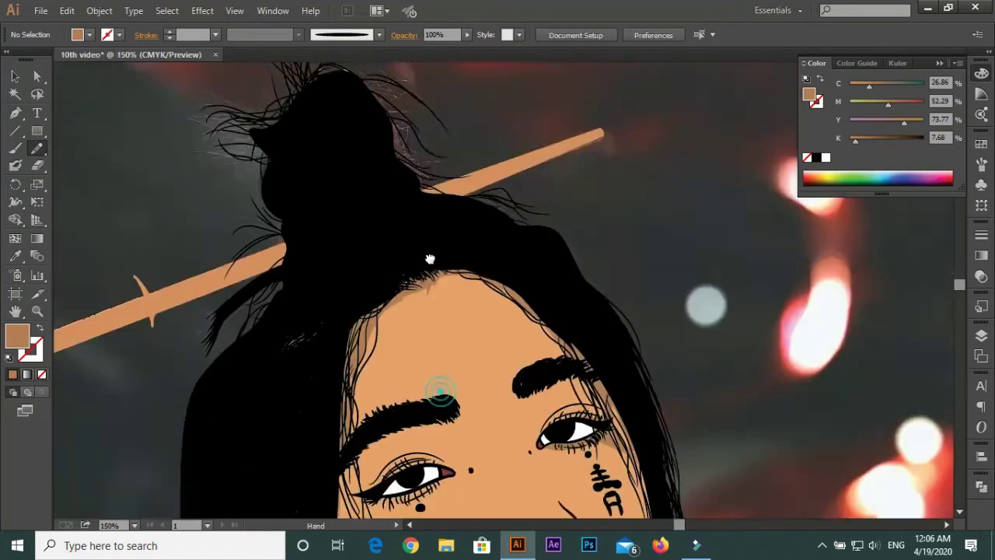
pyautogui.scroll(2, 358, 182)
pyautogui.scroll(3, 358, 182)
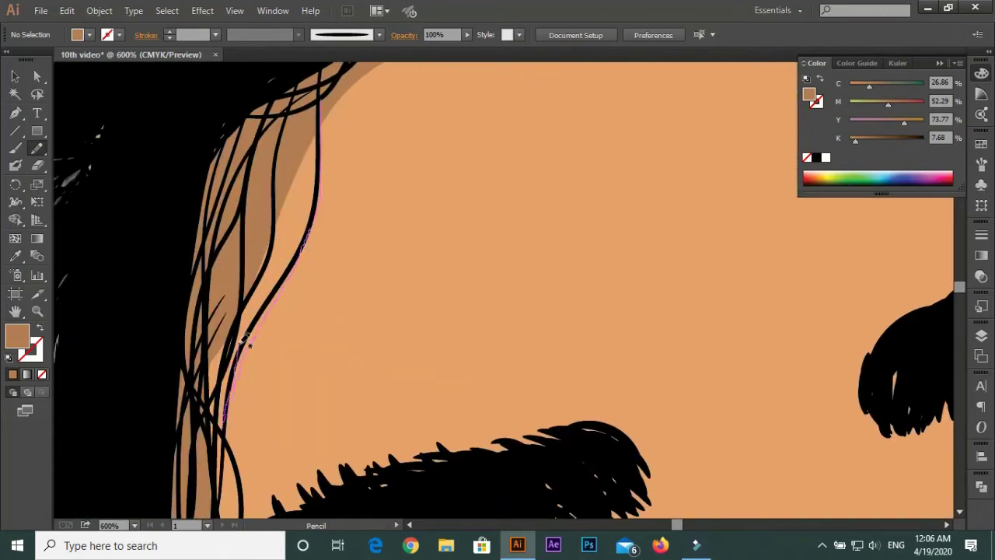
pyautogui.scroll(-3, 242, 144)
pyautogui.scroll(2, 242, 144)
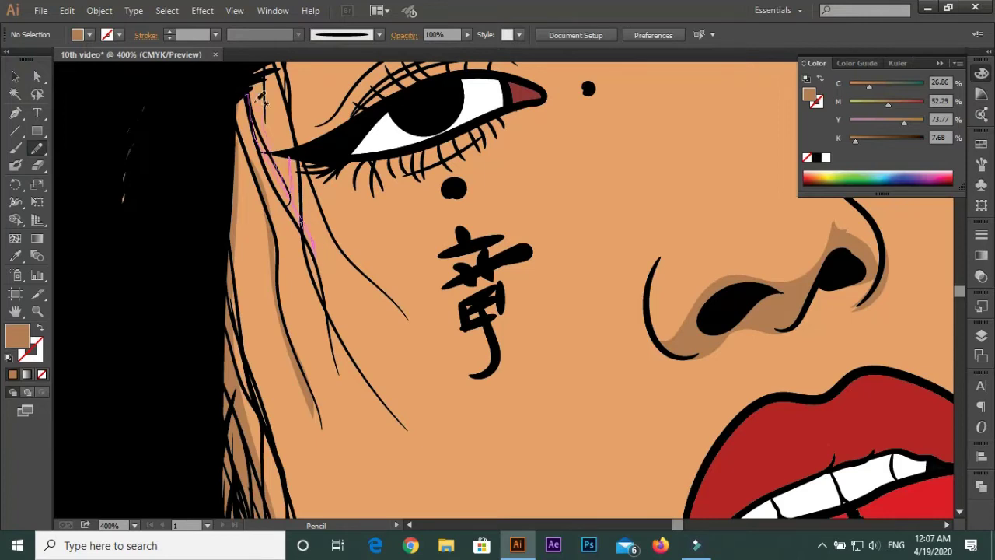
pyautogui.scroll(-3, 262, 97)
pyautogui.scroll(3, 170, 172)
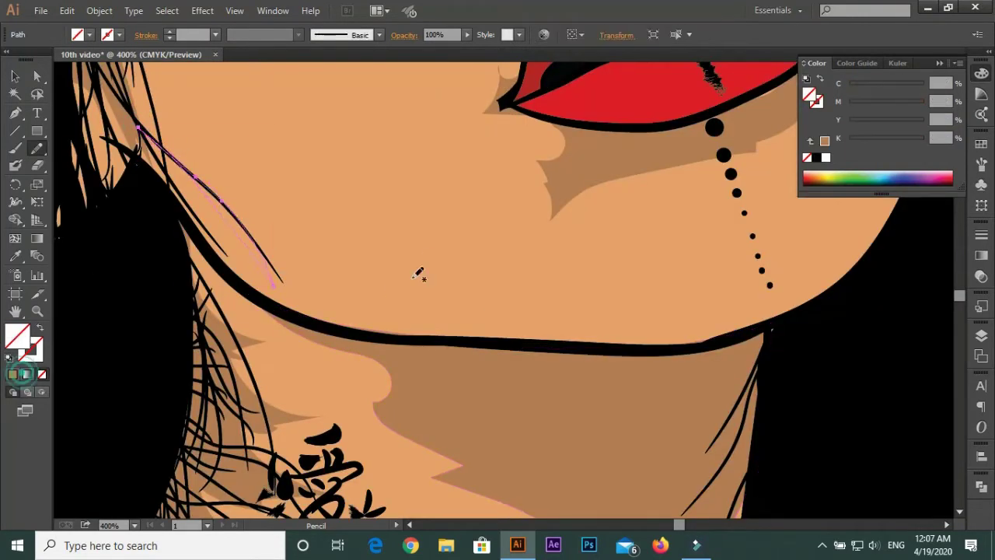
pyautogui.scroll(-3, 422, 272)
pyautogui.scroll(1, 439, 225)
# Add Layer 6, sample a tan fill, and hide the flat face layer to reveal the photo
pyautogui.click(981, 336)
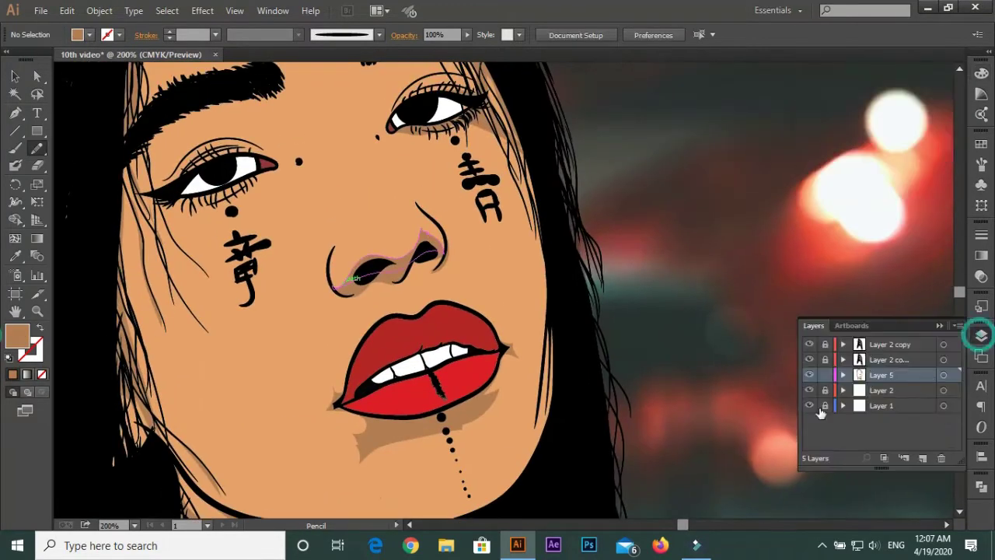
pyautogui.click(809, 375)
pyautogui.click(922, 457)
pyautogui.click(15, 256)
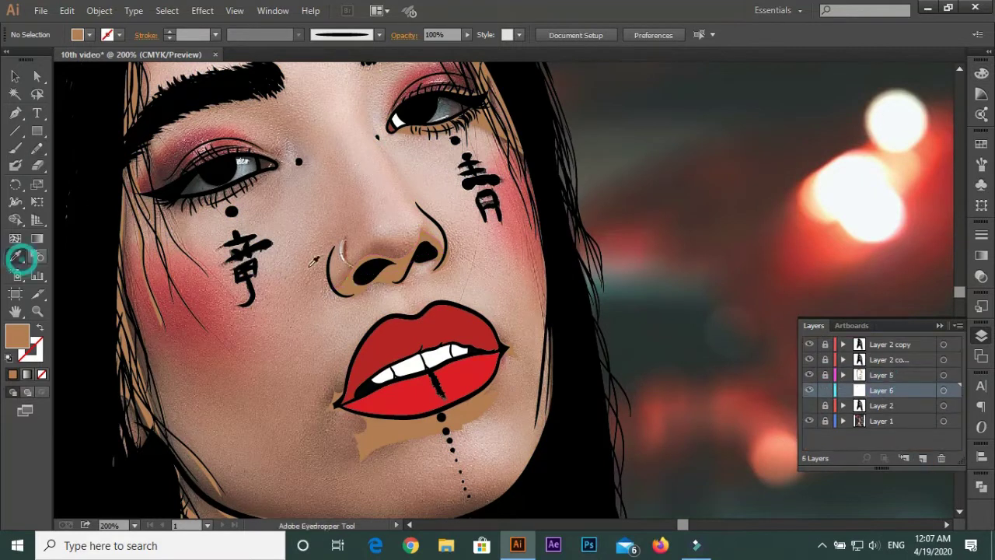
pyautogui.doubleClick(17, 335)
pyautogui.click(436, 314)
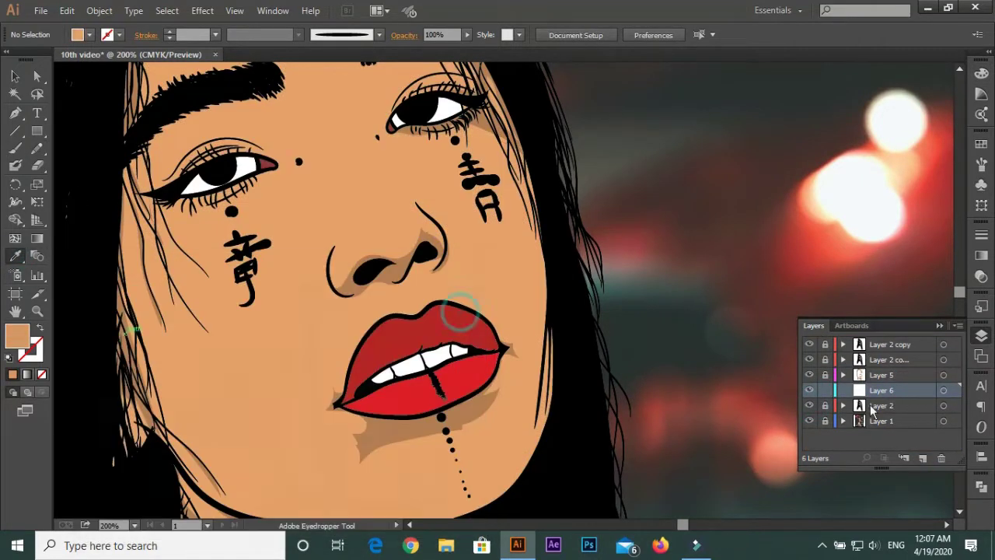
pyautogui.click(809, 405)
pyautogui.click(37, 148)
# Draw a tan highlight across the nose, redoing the first attempts
pyautogui.scroll(3, 363, 269)
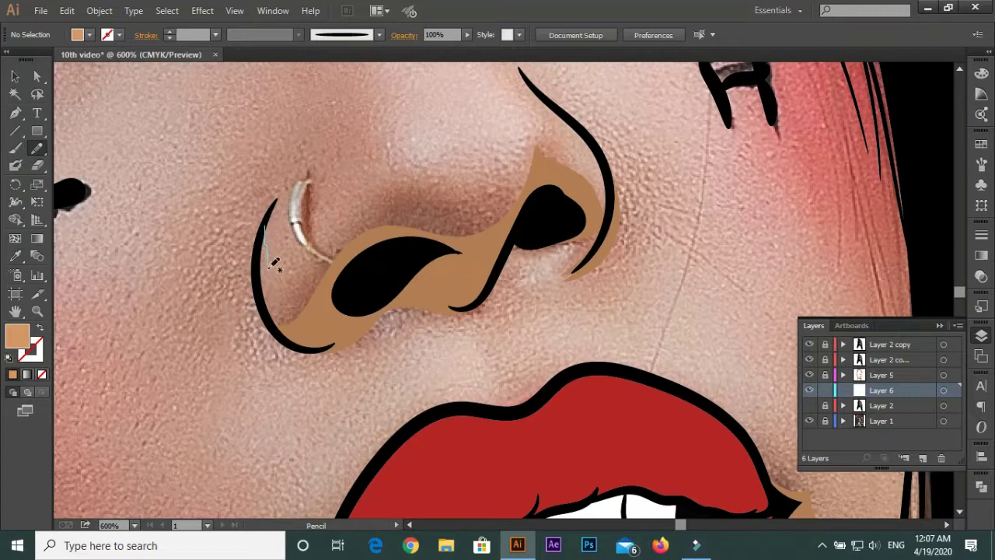
pyautogui.moveTo(405, 179); pyautogui.dragTo(406, 180)
pyautogui.hotkey('ctrl', 'z')
pyautogui.moveTo(257, 247); pyautogui.dragTo(322, 225)
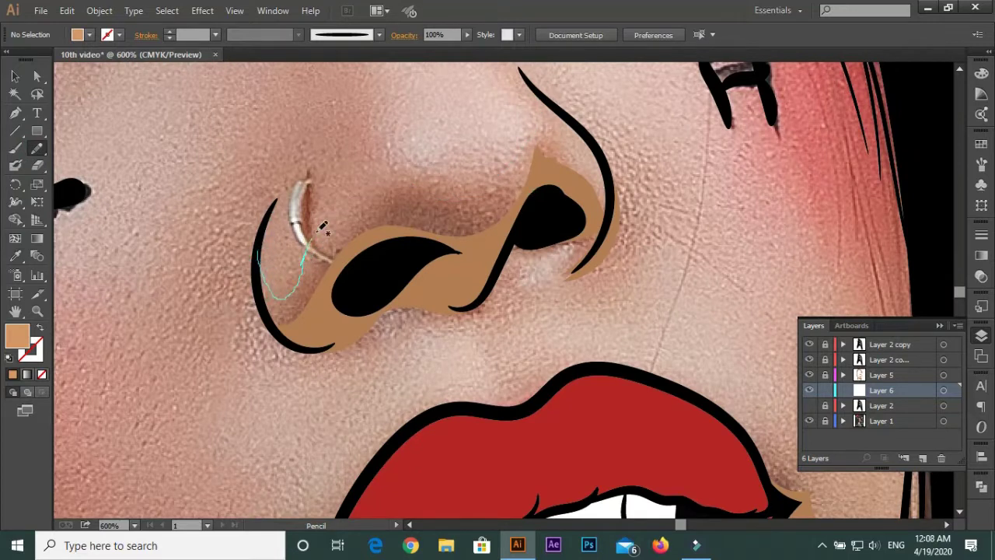
pyautogui.moveTo(477, 183); pyautogui.dragTo(472, 182)
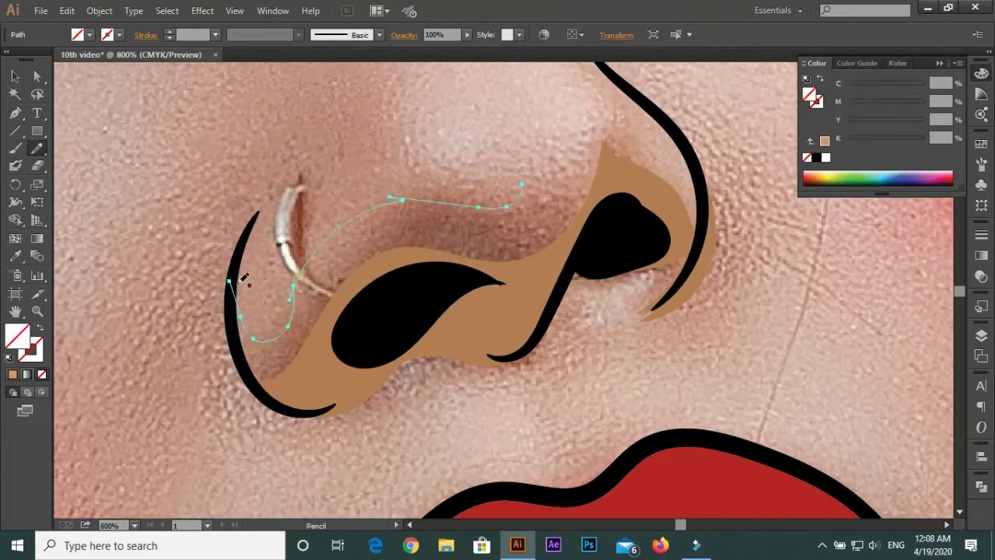
pyautogui.hotkey('ctrl', 'z')
pyautogui.moveTo(243, 277); pyautogui.dragTo(233, 309)
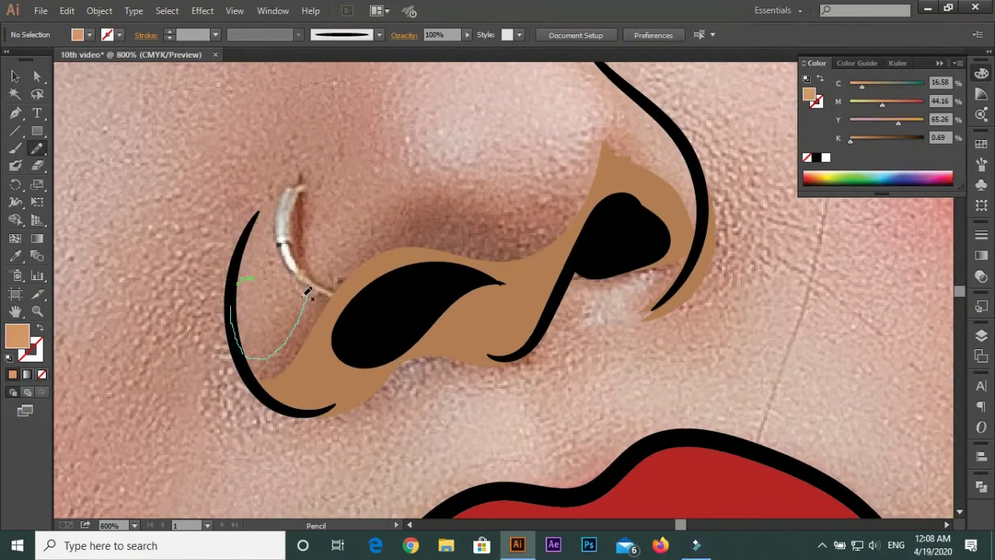
pyautogui.moveTo(667, 178); pyautogui.dragTo(669, 179)
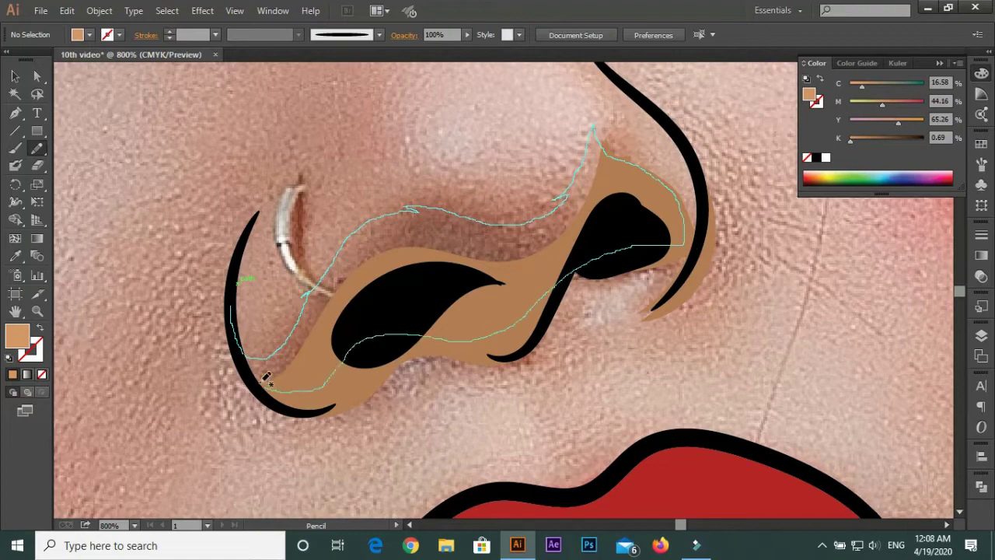
pyautogui.moveTo(131, 54); pyautogui.dragTo(490, 58)
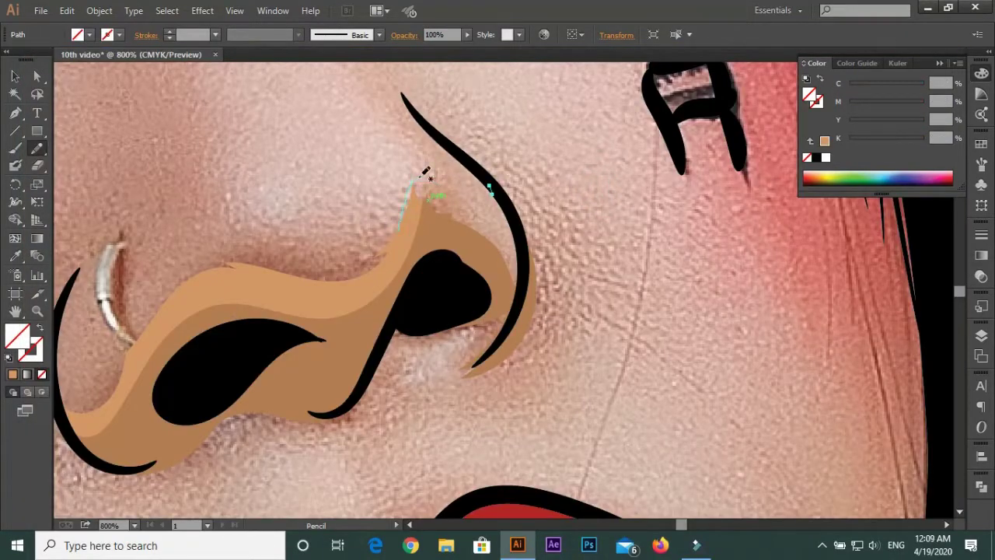
# Add tan highlights over the nose tip, its right edge and under the nostril
pyautogui.moveTo(505, 210)
pyautogui.mouseDown()
pyautogui.moveTo(485, 194)
pyautogui.moveTo(535, 220)
pyautogui.mouseUp()
pyautogui.moveTo(486, 365); pyautogui.dragTo(485, 367)
pyautogui.moveTo(519, 293); pyautogui.dragTo(437, 361)
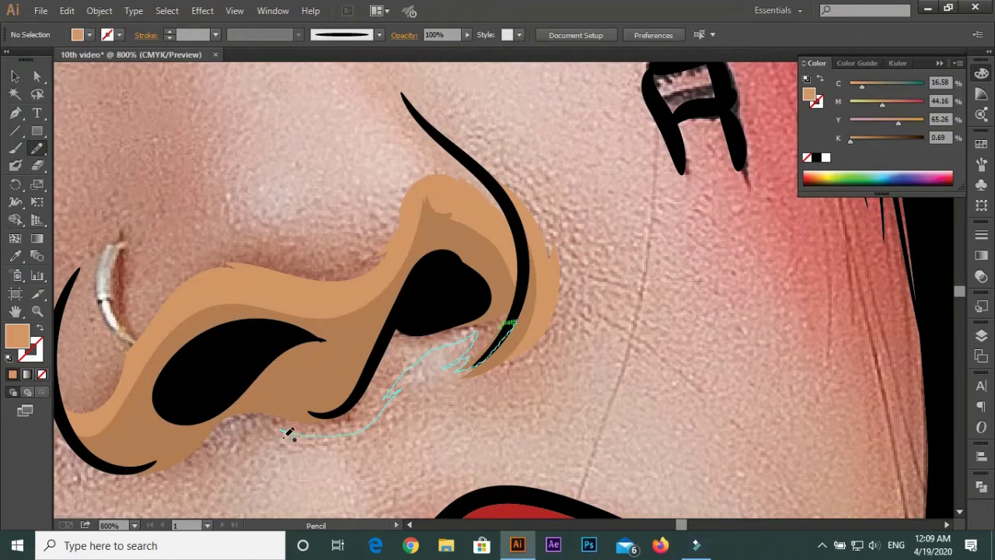
pyautogui.moveTo(287, 433); pyautogui.dragTo(233, 447)
pyautogui.moveTo(233, 447); pyautogui.dragTo(432, 308)
pyautogui.hotkey('ctrl', 'shift', 'a')
# Hide the flat face layer again and add a highlight along the nostril's left edge
pyautogui.hotkey('ctrl', '-')
pyautogui.hotkey('ctrl', '-')
pyautogui.hotkey('ctrl', '-')
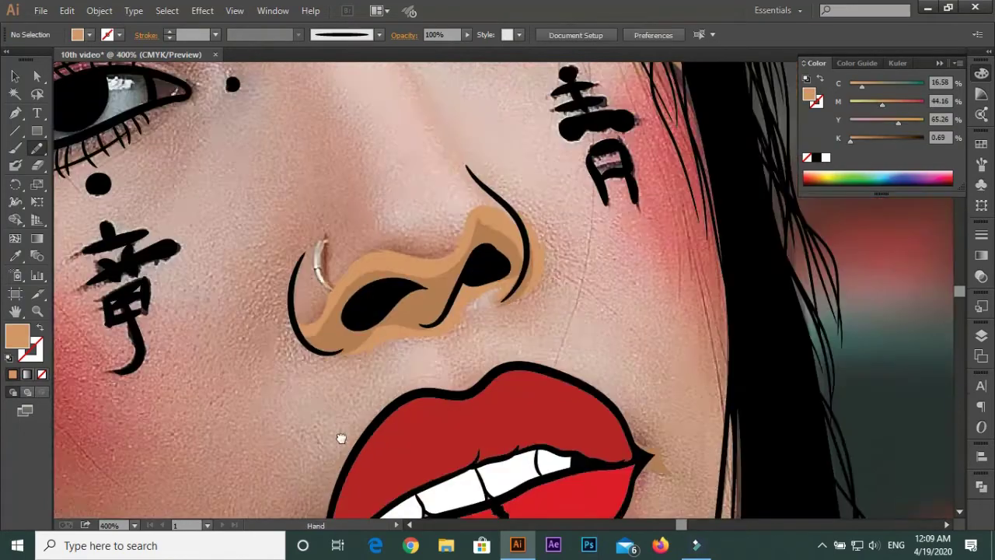
pyautogui.hotkey('ctrl', '-')
pyautogui.press('F7')
pyautogui.hotkey('ctrl', '-')
pyautogui.click(809, 405)
pyautogui.scroll(5, 428, 325)
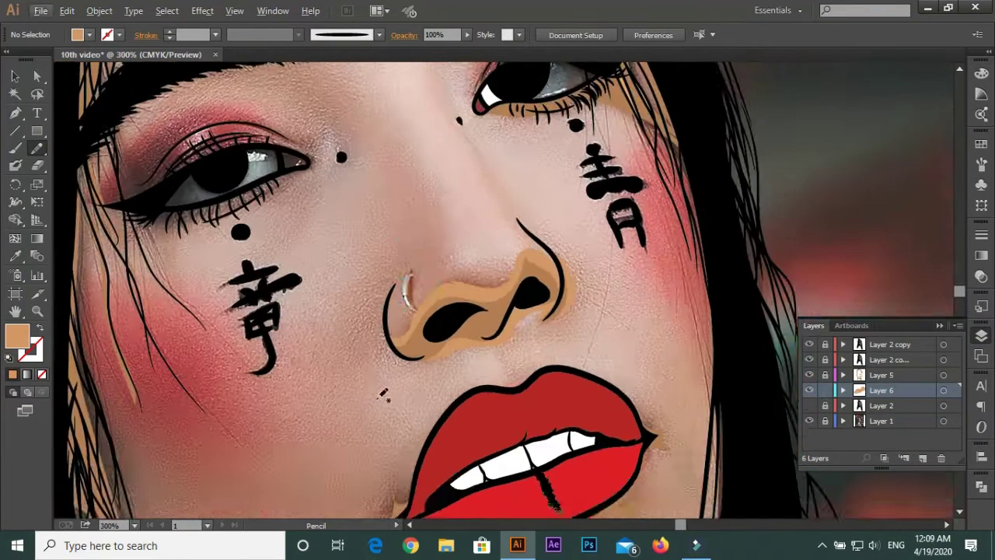
pyautogui.moveTo(392, 301); pyautogui.dragTo(389, 308)
pyautogui.press('F6')
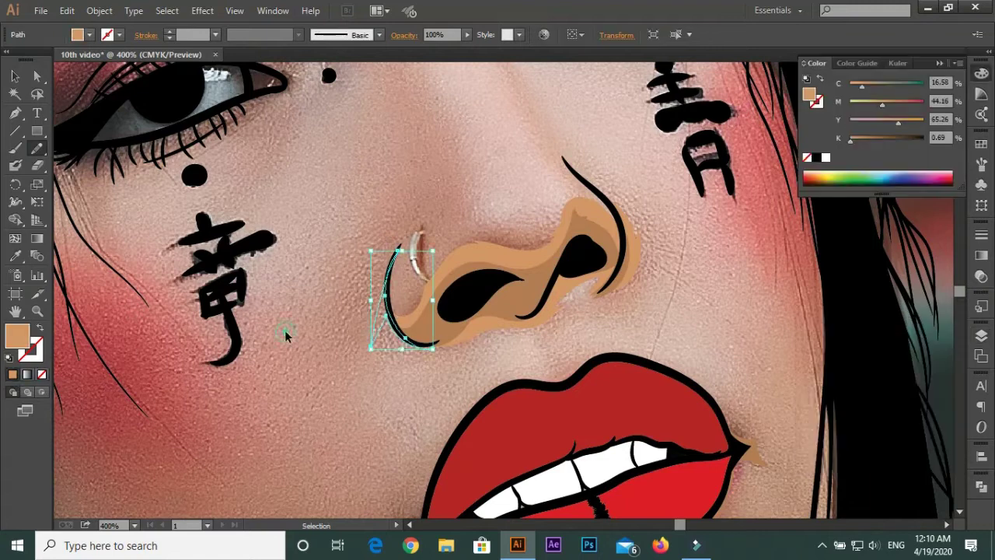
pyautogui.hotkey('ctrl', 'shift', 'a')
pyautogui.hotkey('ctrl', '-')
pyautogui.hotkey('ctrl', '-')
# Draw tan highlights along the left-cheek kanji's top and second strokes
pyautogui.scroll(6, 277, 278)
pyautogui.moveTo(192, 332); pyautogui.dragTo(449, 249)
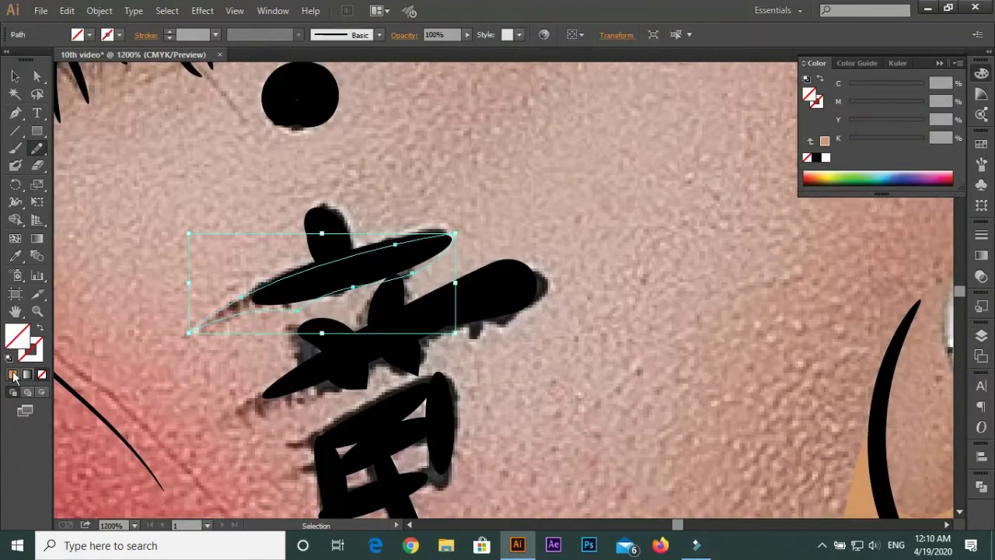
pyautogui.hotkey('ctrl', 'shift', 'a')
pyautogui.press('/')
pyautogui.moveTo(466, 381); pyautogui.dragTo(445, 260)
pyautogui.moveTo(495, 149); pyautogui.dragTo(498, 189)
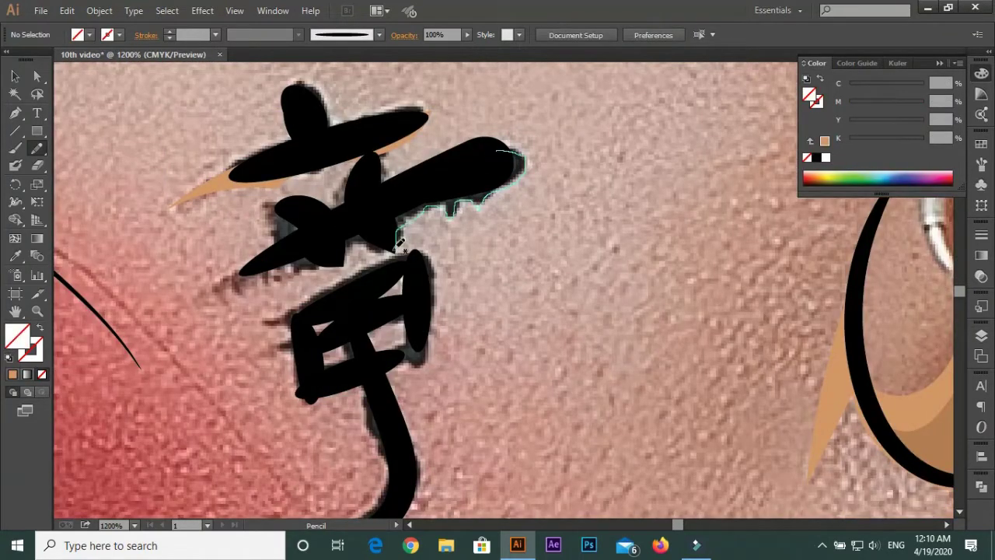
pyautogui.moveTo(273, 259); pyautogui.dragTo(269, 266)
# Trace tan highlights down the kanji's right stroke and inside the character
pyautogui.hotkey('ctrl', 'shift', 'a')
pyautogui.press(',')
pyautogui.scroll(-2, 240, 366)
pyautogui.moveTo(392, 148)
pyautogui.mouseDown()
pyautogui.moveTo(386, 336)
pyautogui.moveTo(392, 151)
pyautogui.mouseUp()
pyautogui.hotkey('ctrl', 'shift', 'a')
pyautogui.moveTo(344, 223); pyautogui.dragTo(353, 233)
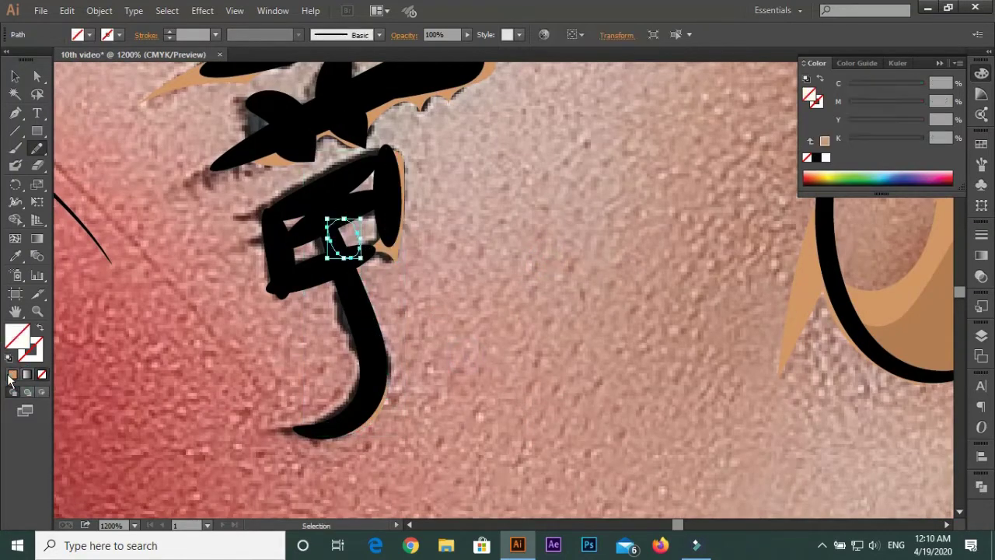
pyautogui.hotkey('ctrl', 'shift', 'a')
pyautogui.hotkey('ctrl', '-')
pyautogui.hotkey('ctrl', '-')
pyautogui.hotkey('ctrl', '-')
pyautogui.hotkey('ctrl', '-')
pyautogui.hotkey('ctrl', '+')
# Draw a long tan highlight along the hair edge
pyautogui.moveTo(220, 192); pyautogui.dragTo(268, 226)
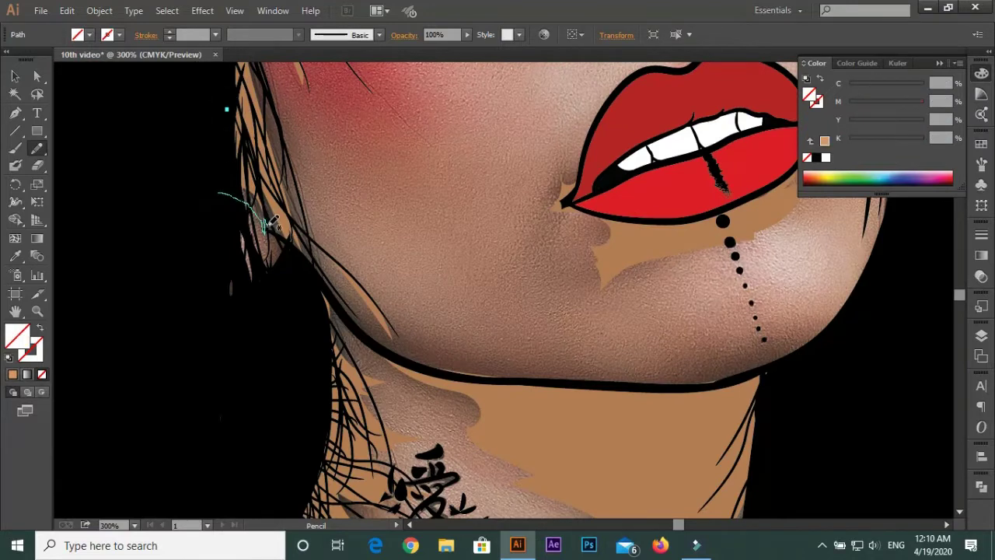
pyautogui.scroll(4, 280, 195)
pyautogui.moveTo(289, 342); pyautogui.dragTo(256, 122)
pyautogui.scroll(2, 261, 155)
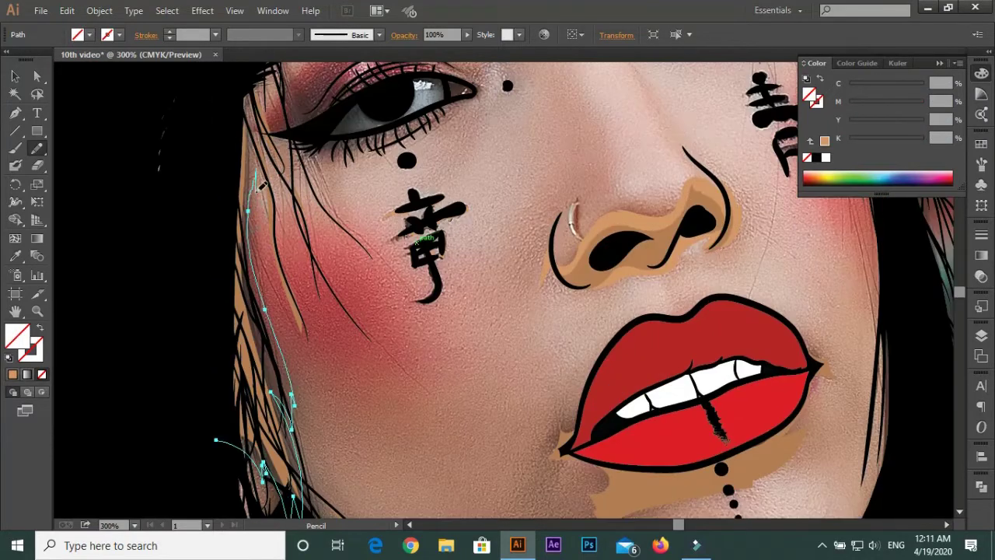
pyautogui.scroll(2, 268, 234)
pyautogui.scroll(2, 268, 234)
pyautogui.scroll(1, 267, 235)
pyautogui.moveTo(169, 512)
pyautogui.mouseDown()
pyautogui.moveTo(245, 320)
pyautogui.moveTo(262, 228)
pyautogui.mouseUp()
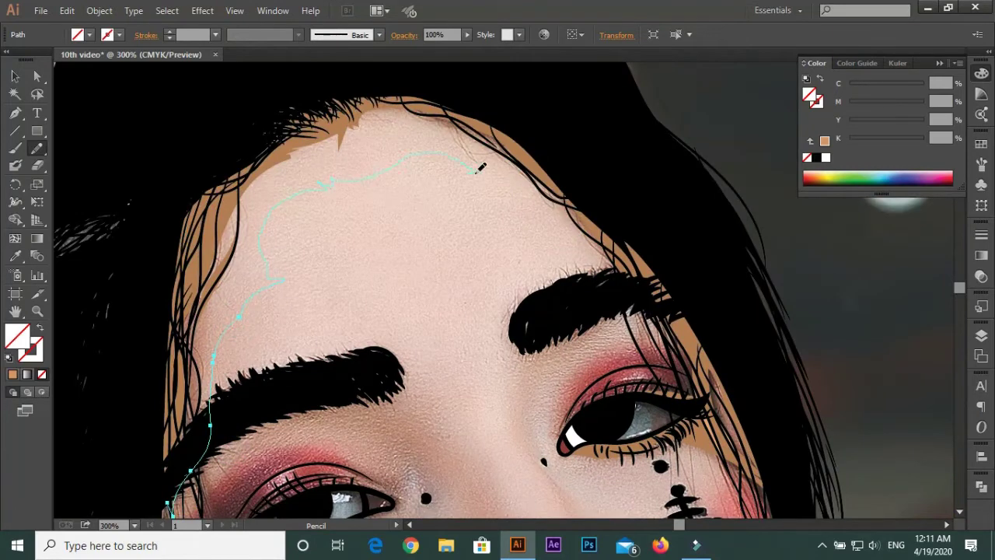
pyautogui.moveTo(549, 216); pyautogui.dragTo(614, 261)
# Draw and reshape a tan highlight around the lips and chin
pyautogui.scroll(-3, 360, 348)
pyautogui.scroll(-3, 360, 347)
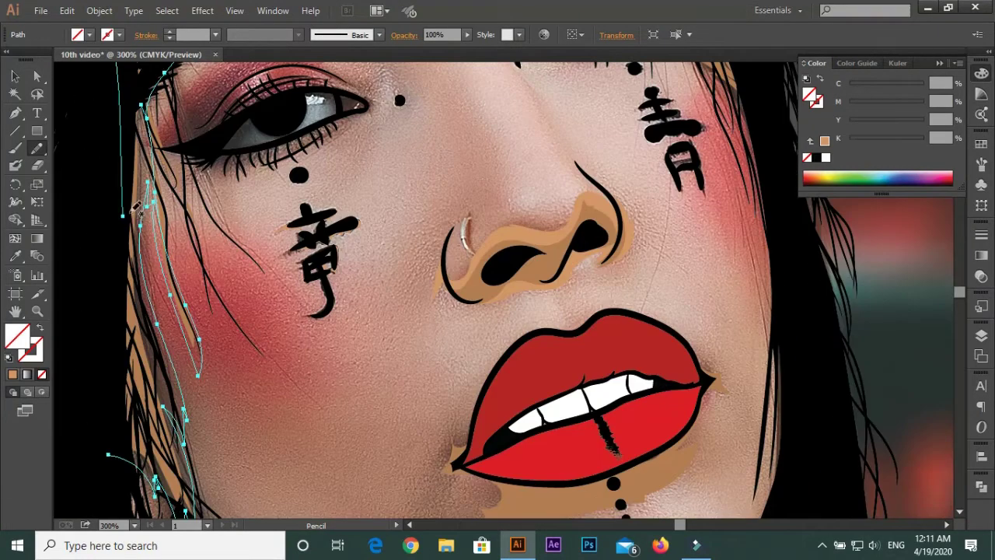
pyautogui.scroll(-5, 360, 348)
pyautogui.scroll(5, 419, 187)
pyautogui.moveTo(419, 186); pyautogui.dragTo(406, 224)
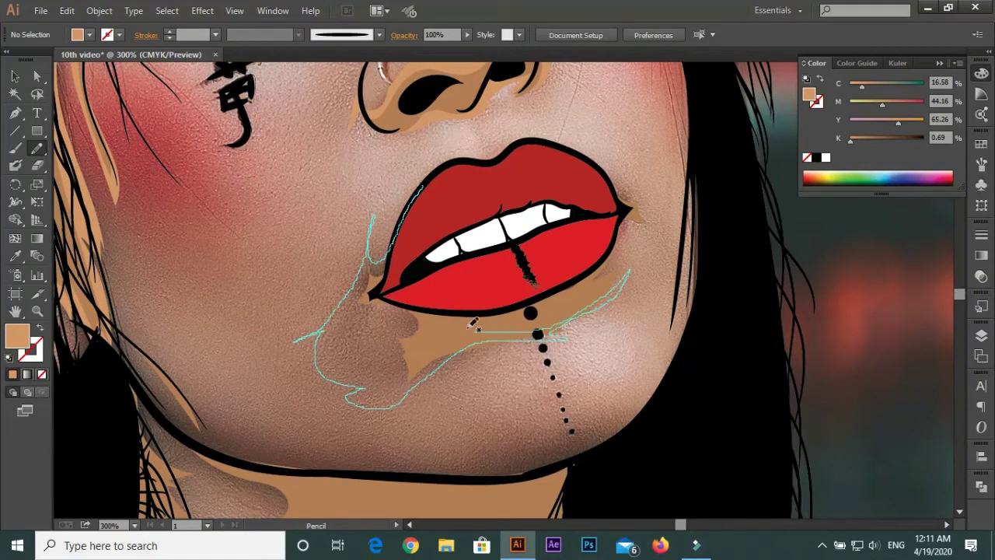
pyautogui.moveTo(392, 260)
pyautogui.mouseDown()
pyautogui.moveTo(384, 281)
pyautogui.moveTo(384, 198)
pyautogui.mouseUp()
pyautogui.hotkey('ctrl', 'shift', 'a')
# Add tan highlights beside the upper lip's left edge and filling the lip-corner gap
pyautogui.scroll(1, 406, 230)
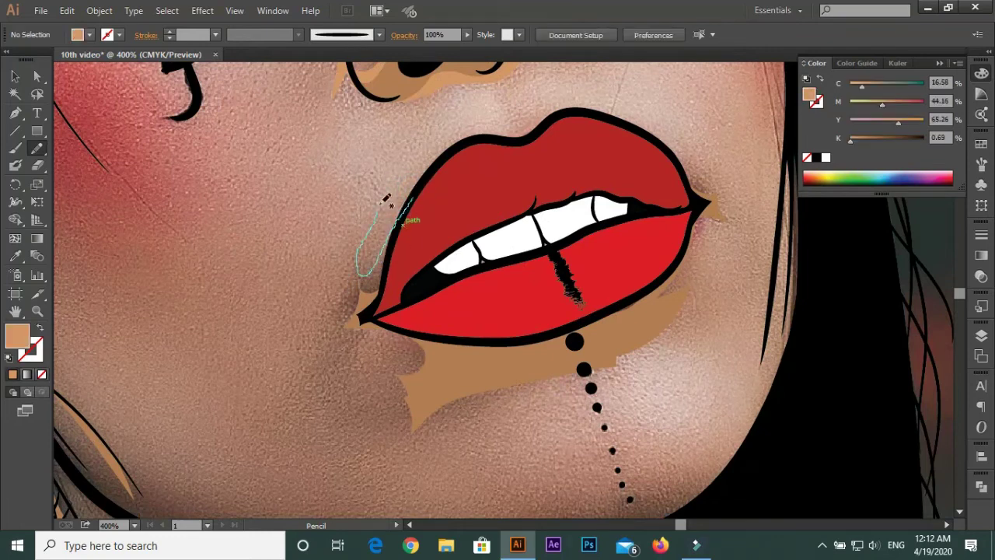
pyautogui.moveTo(292, 358); pyautogui.dragTo(293, 436)
pyautogui.scroll(-1, 436, 148)
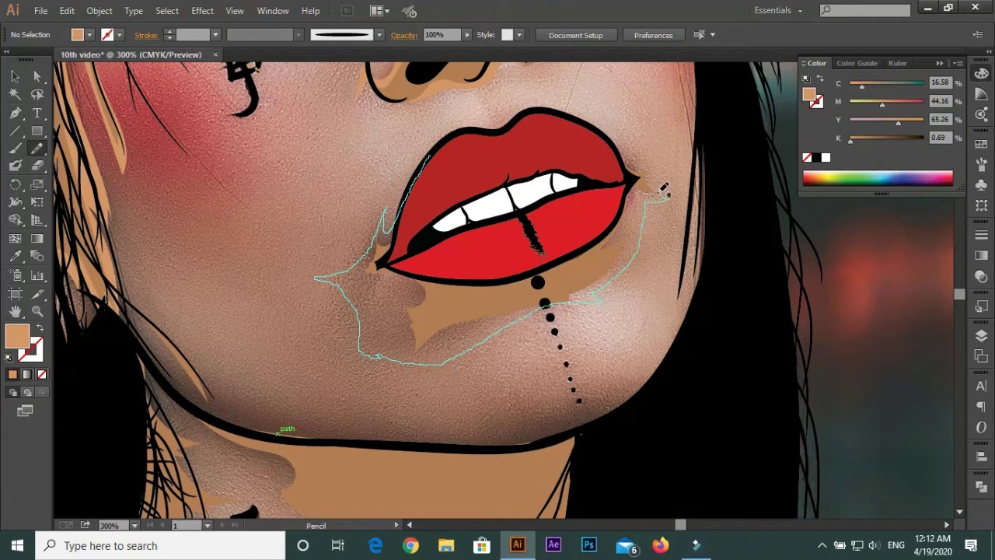
pyautogui.moveTo(402, 227); pyautogui.dragTo(389, 256)
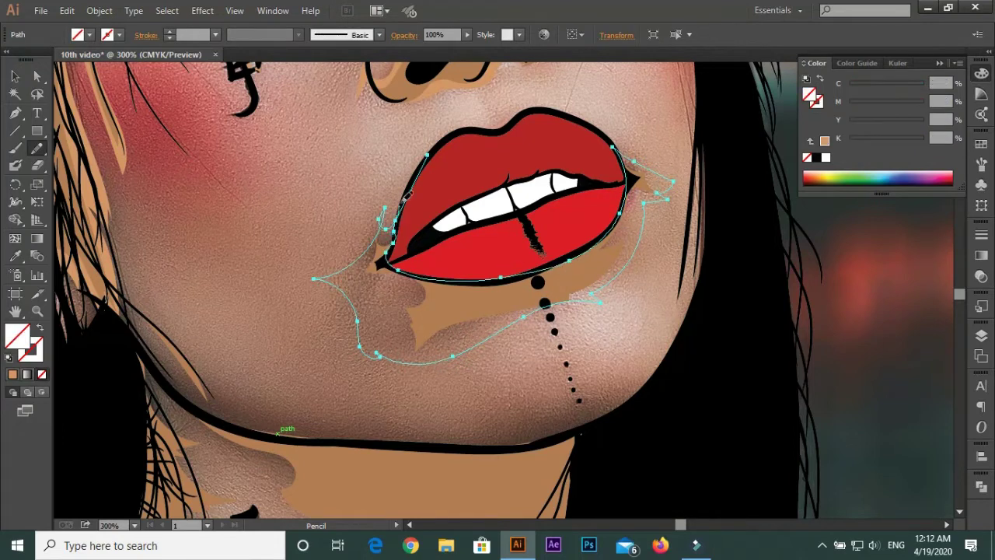
pyautogui.scroll(3, 392, 248)
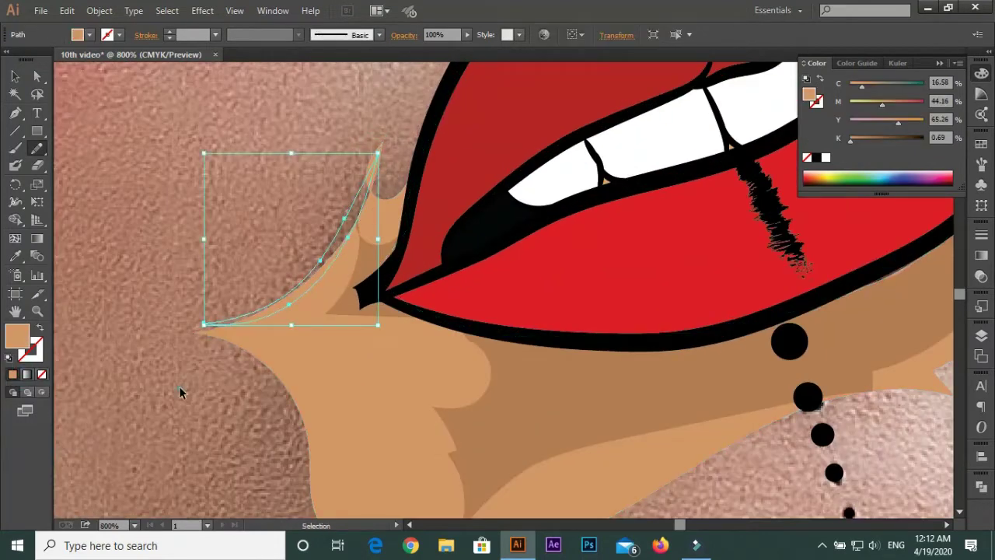
pyautogui.scroll(3, 403, 148)
pyautogui.moveTo(336, 148)
pyautogui.mouseDown()
pyautogui.moveTo(346, 128)
pyautogui.moveTo(342, 136)
pyautogui.mouseUp()
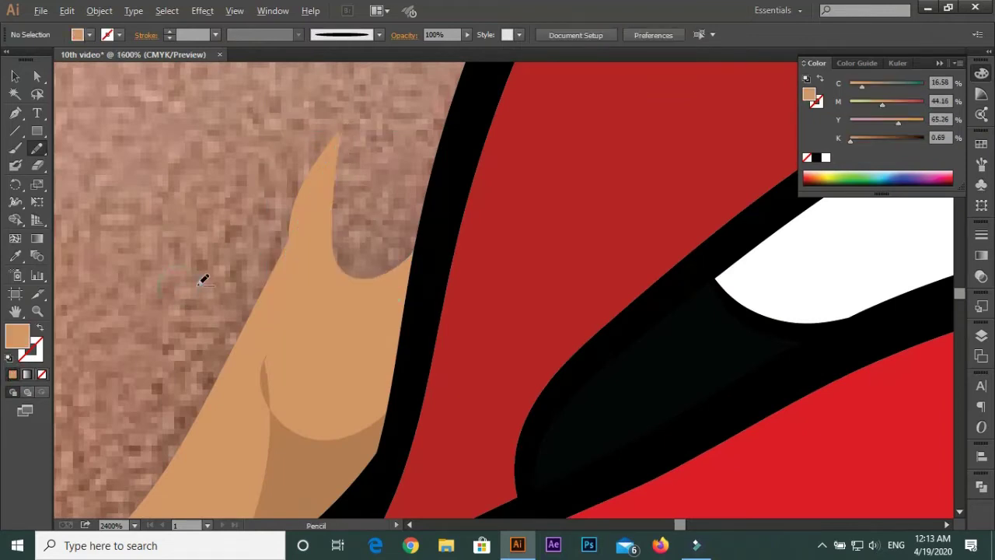
pyautogui.scroll(-6, 204, 278)
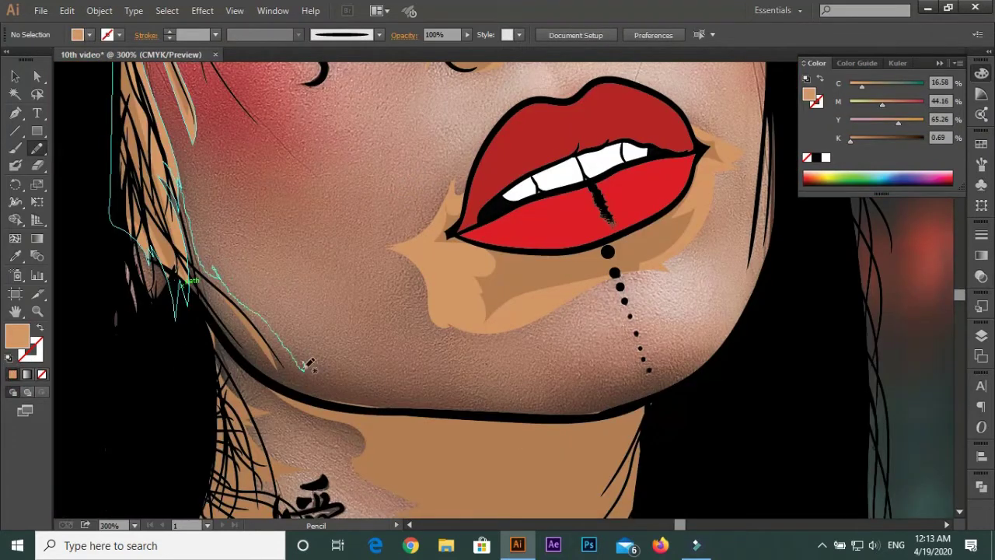
# Trace tan highlights along the jawline and down the neck
pyautogui.moveTo(671, 336)
pyautogui.mouseDown()
pyautogui.moveTo(581, 420)
pyautogui.moveTo(253, 365)
pyautogui.mouseUp()
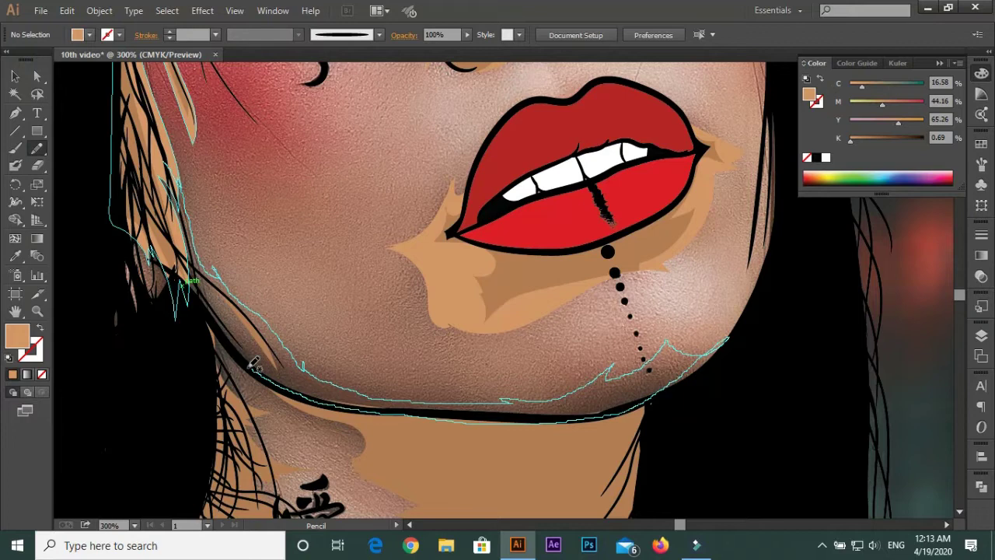
pyautogui.moveTo(184, 231); pyautogui.dragTo(177, 227)
pyautogui.scroll(-5, 347, 333)
pyautogui.scroll(1, 347, 333)
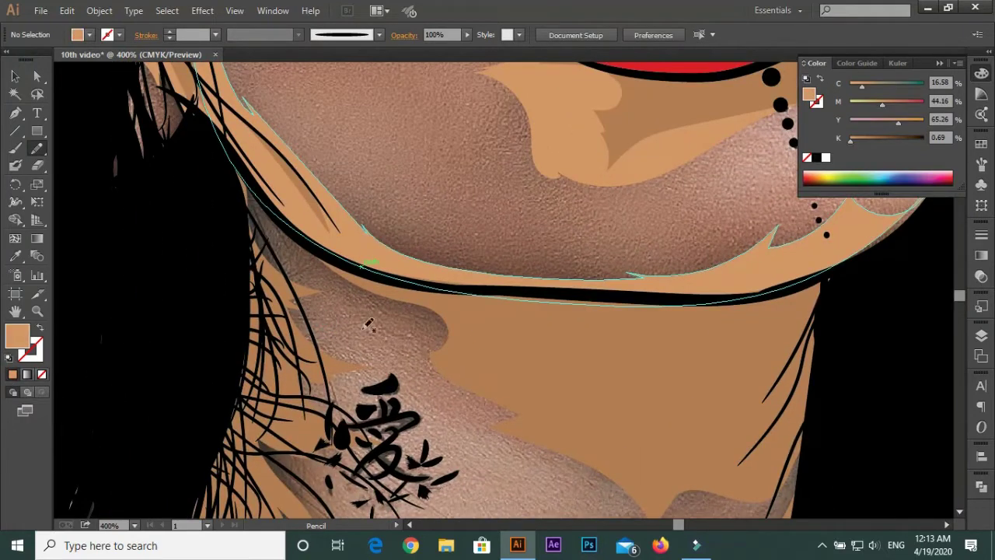
pyautogui.moveTo(347, 333); pyautogui.dragTo(362, 389)
pyautogui.scroll(-3, 300, 233)
pyautogui.scroll(-5, 449, 443)
pyautogui.moveTo(471, 259); pyautogui.dragTo(492, 329)
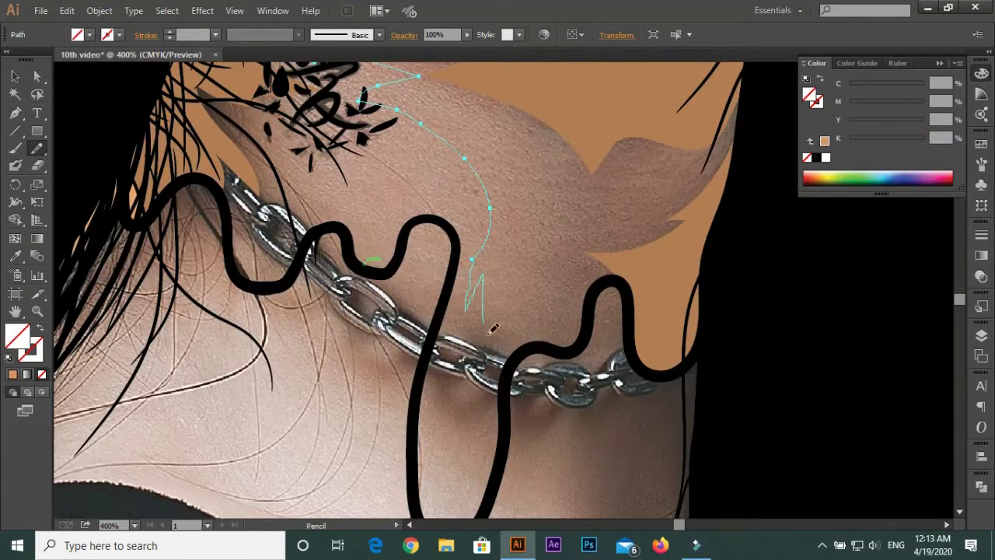
pyautogui.moveTo(722, 210); pyautogui.dragTo(724, 215)
pyautogui.scroll(-1, 667, 333)
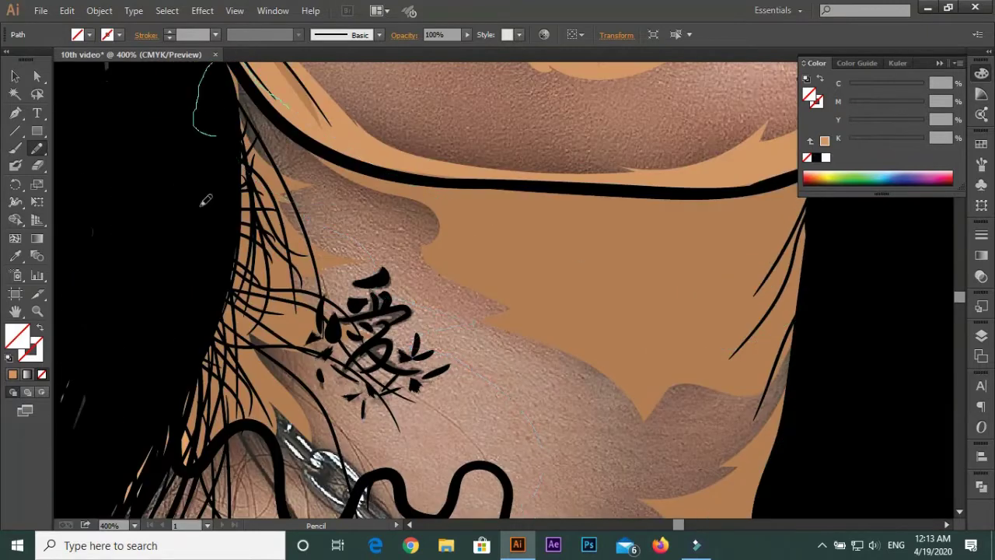
pyautogui.hotkey('ctrl', 'shift', 'a')
# Draw closed tan shade shapes across the chin and lower cheek beneath the lips
pyautogui.scroll(3, 300, 252)
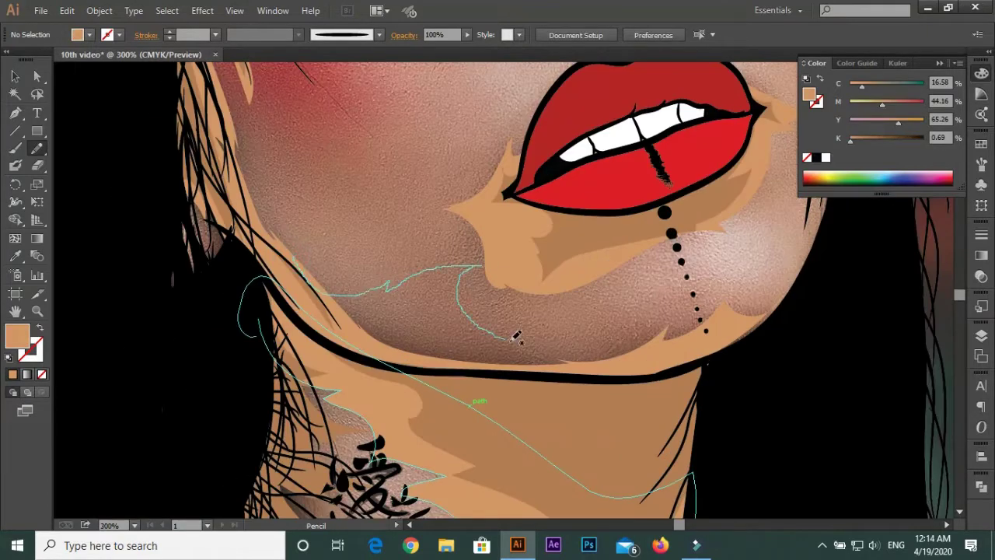
pyautogui.moveTo(509, 369); pyautogui.dragTo(509, 369)
pyautogui.scroll(3, 482, 311)
pyautogui.moveTo(424, 123); pyautogui.dragTo(406, 330)
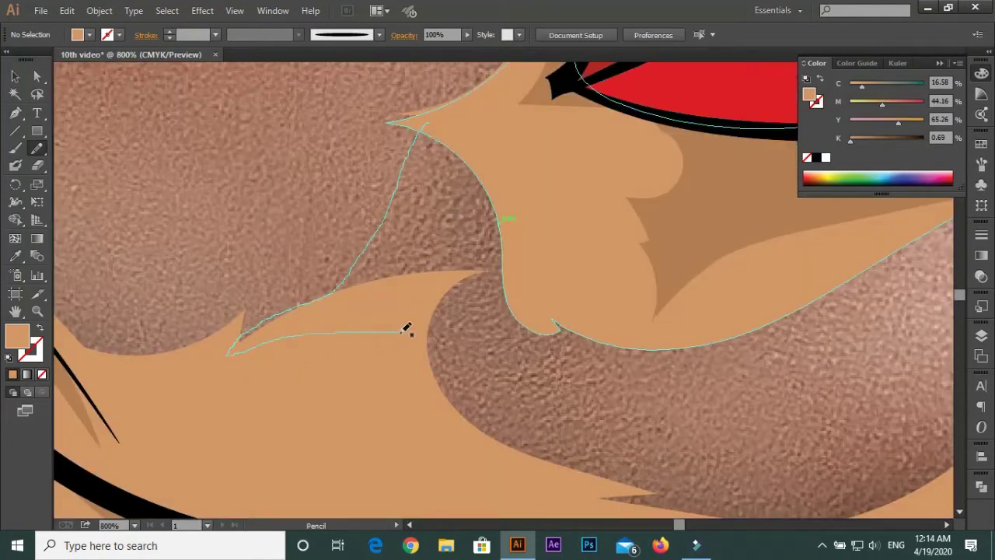
pyautogui.moveTo(572, 231); pyautogui.dragTo(575, 233)
pyautogui.scroll(-3, 171, 218)
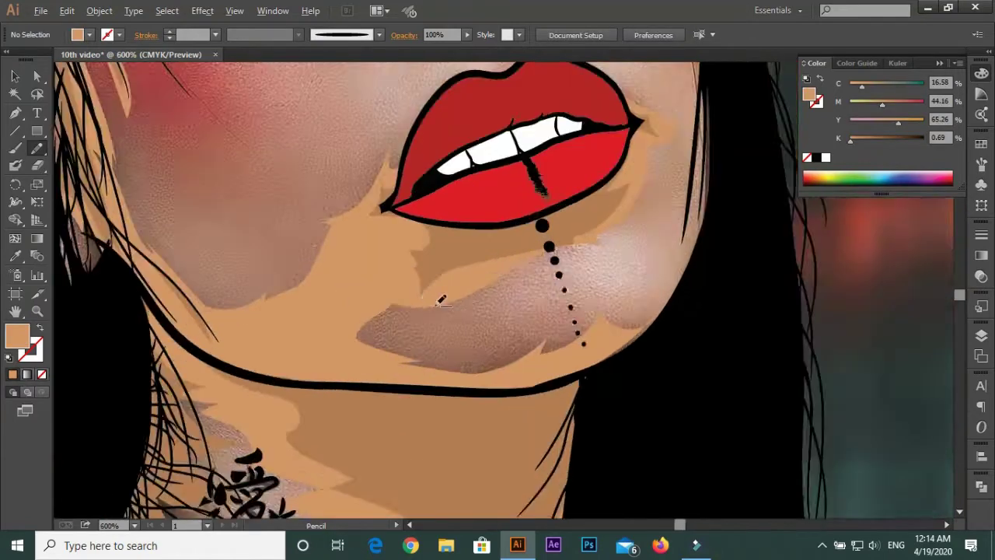
pyautogui.scroll(2, 505, 284)
pyautogui.moveTo(507, 284); pyautogui.dragTo(435, 392)
pyautogui.moveTo(938, 266); pyautogui.dragTo(941, 268)
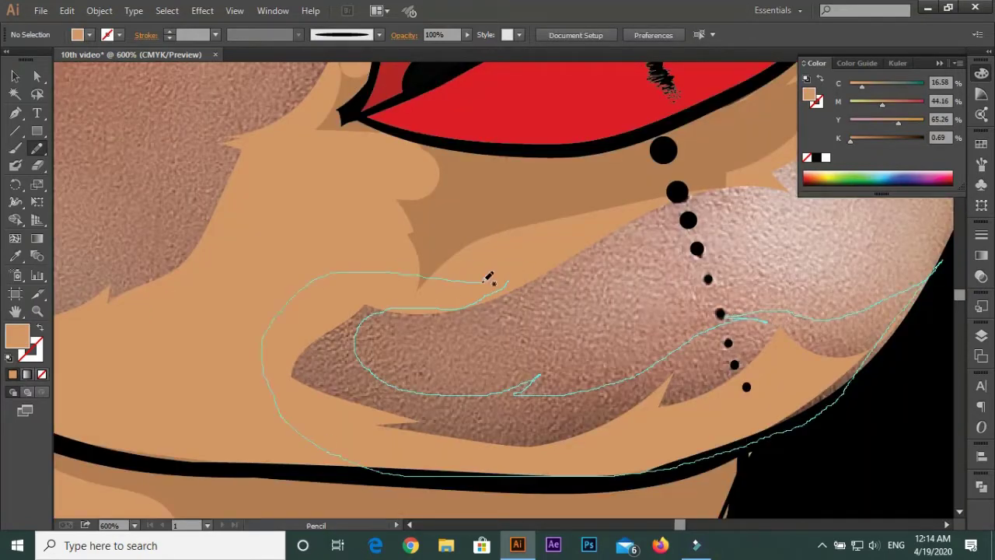
pyautogui.scroll(-2, 433, 355)
pyautogui.scroll(-2, 445, 327)
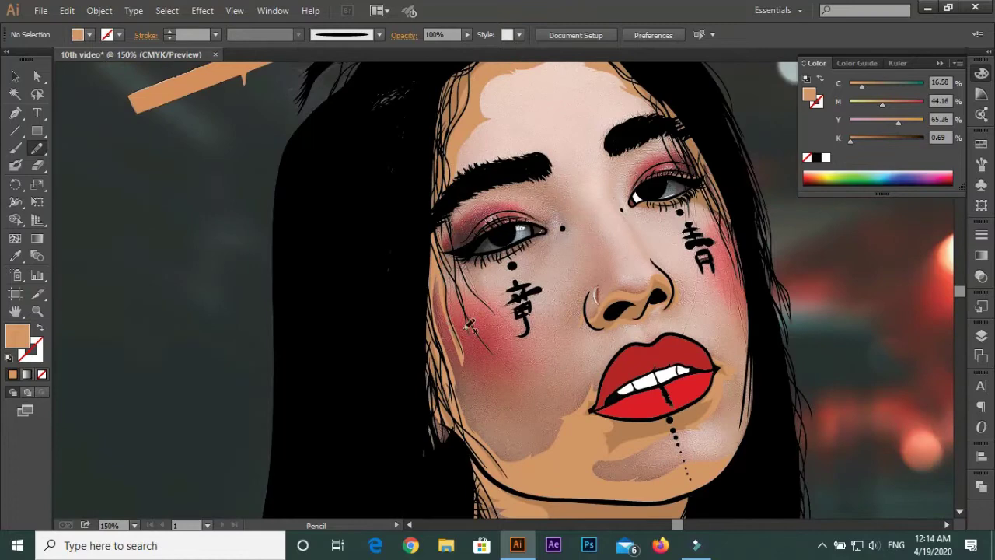
# Draw a tan shade strip down the side of the nose bridge
pyautogui.scroll(2, 350, 256)
pyautogui.scroll(2, 334, 262)
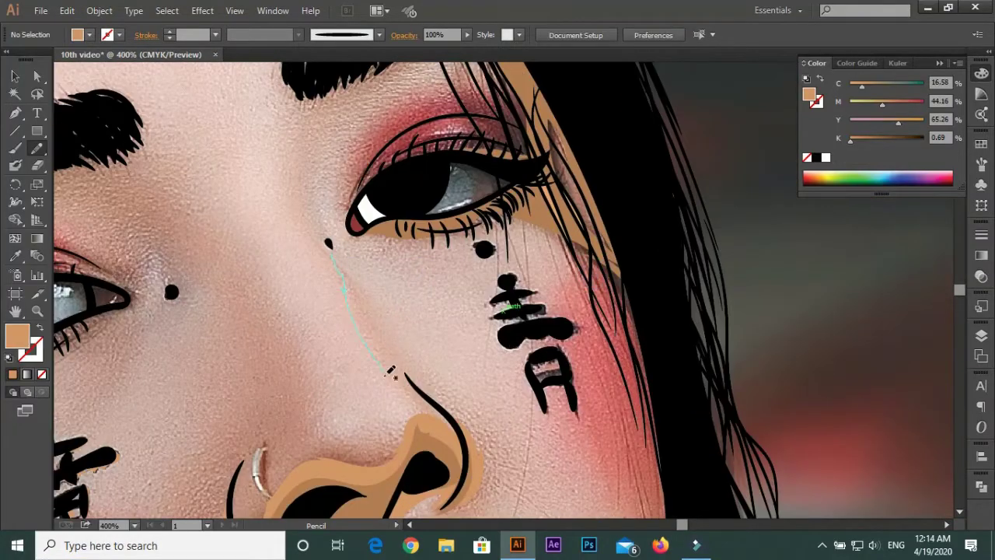
pyautogui.moveTo(330, 242); pyautogui.dragTo(332, 245)
pyautogui.scroll(-2, 311, 265)
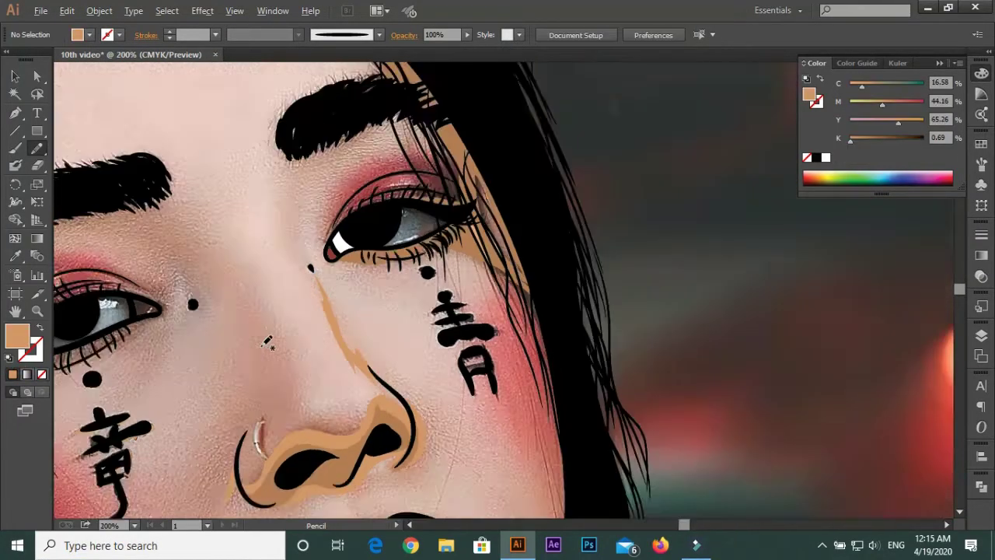
pyautogui.scroll(2, 285, 294)
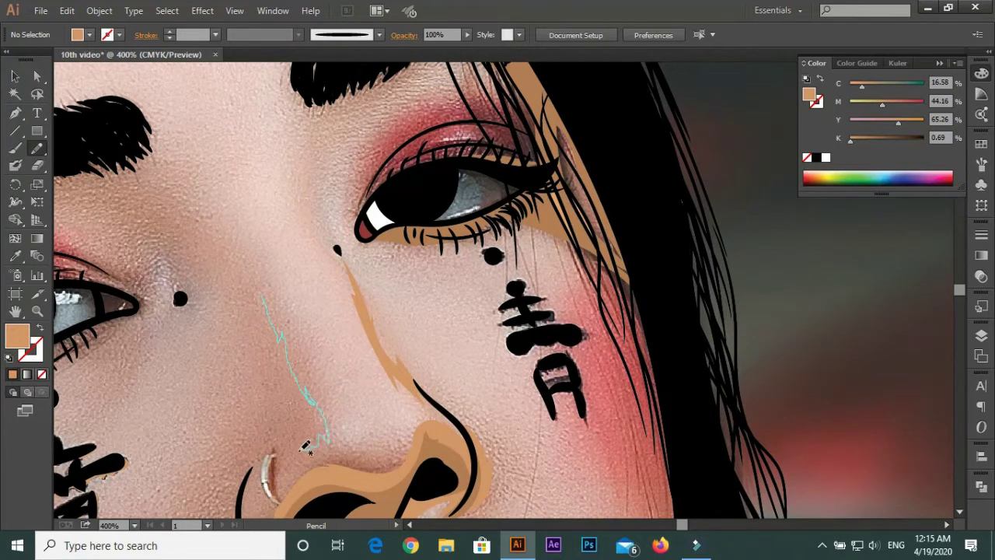
pyautogui.moveTo(267, 460); pyautogui.dragTo(241, 473)
# Hide Layer 2 to reveal the photo beneath and zoom in
pyautogui.scroll(-2, 252, 400)
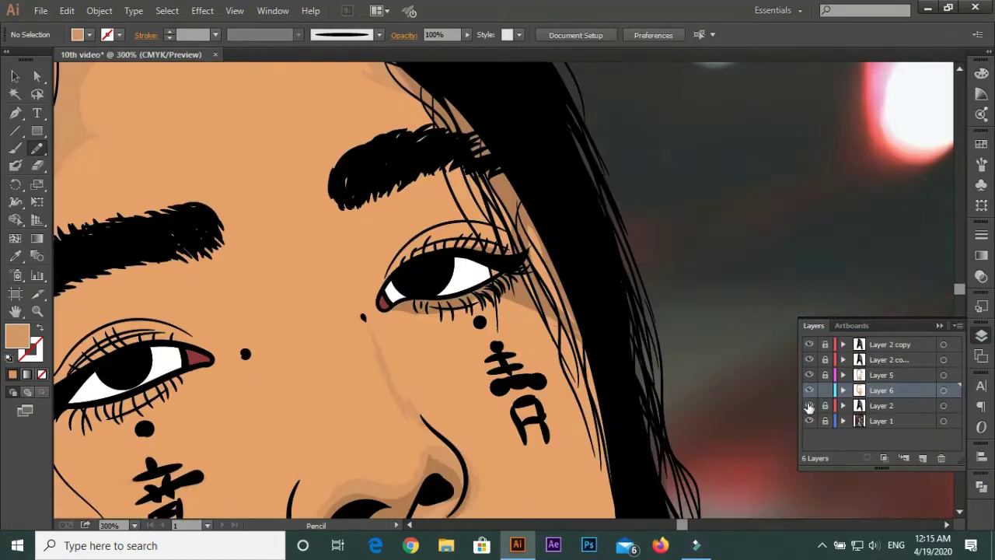
pyautogui.click(808, 407)
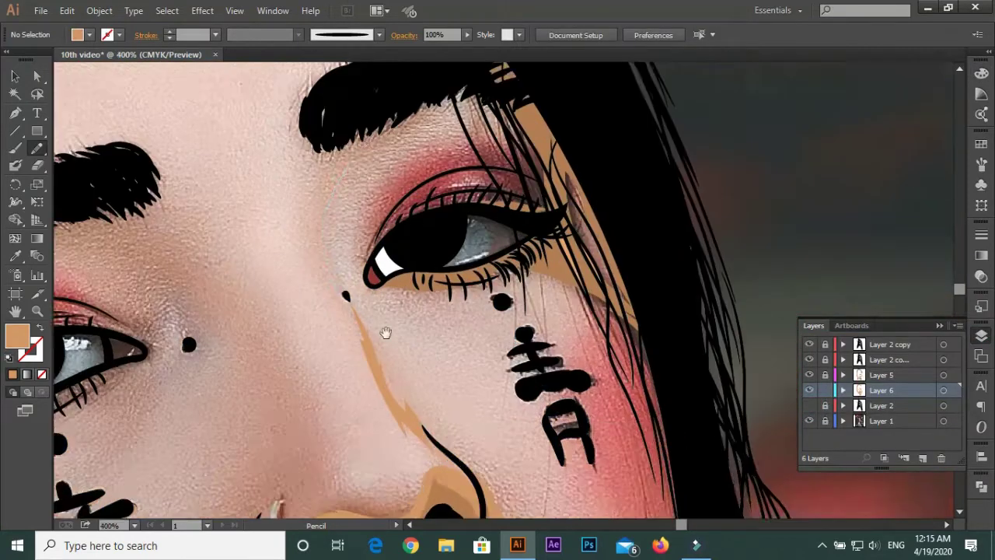
pyautogui.hotkey('ctrl', '+')
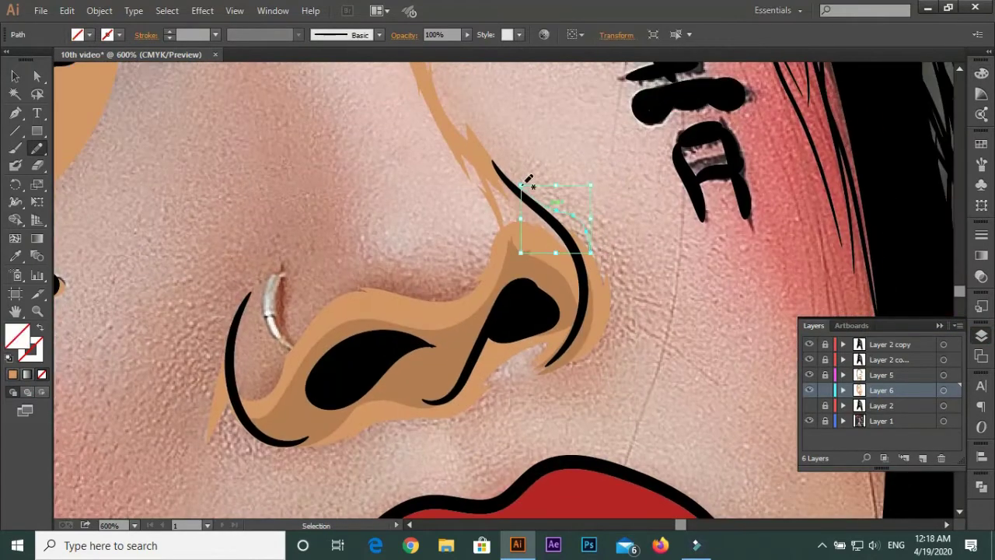
# Trace thin tan shades along the nose edge and the upper-lip outline
pyautogui.moveTo(496, 164); pyautogui.dragTo(613, 235)
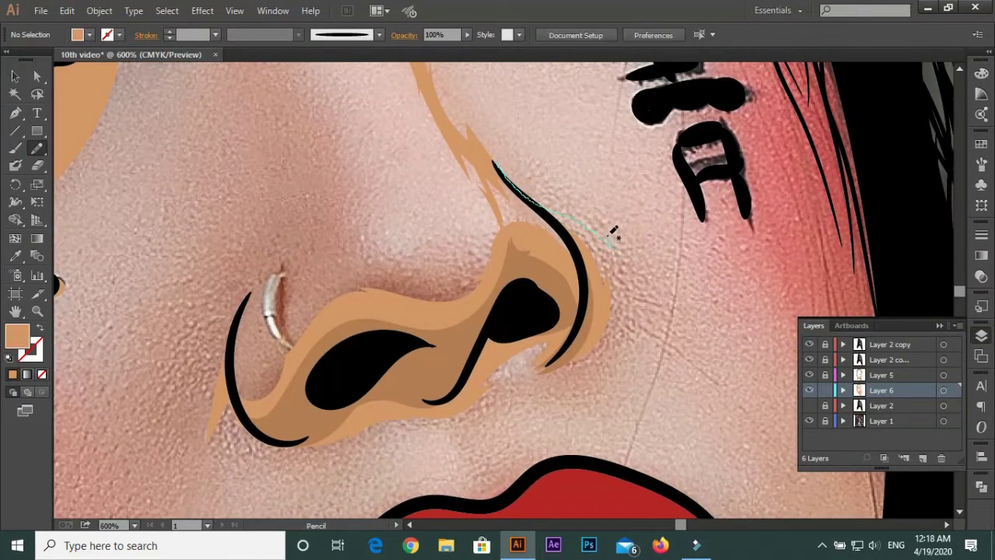
pyautogui.moveTo(525, 386); pyautogui.dragTo(528, 388)
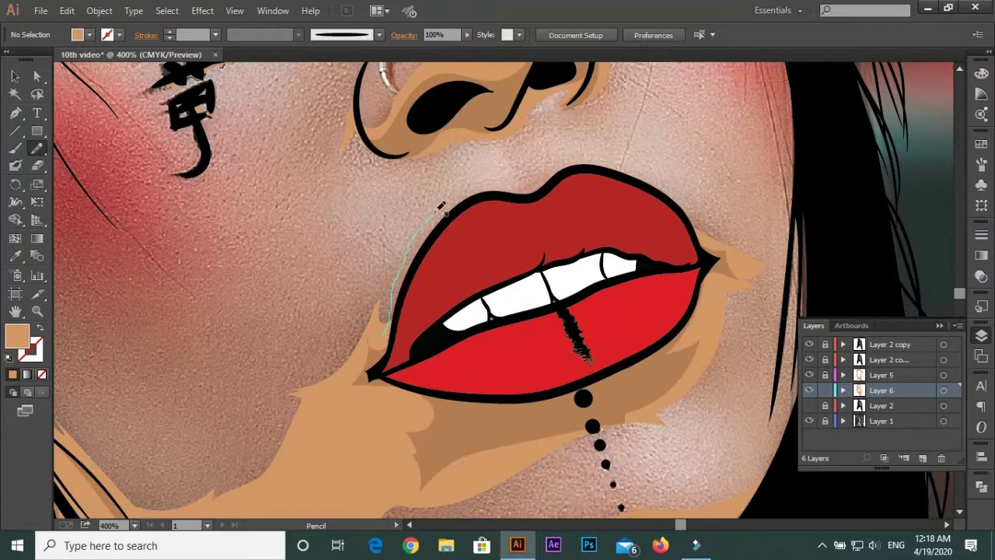
pyautogui.moveTo(394, 342); pyautogui.dragTo(392, 344)
pyautogui.scroll(1, 386, 316)
pyautogui.moveTo(539, 141); pyautogui.dragTo(441, 204)
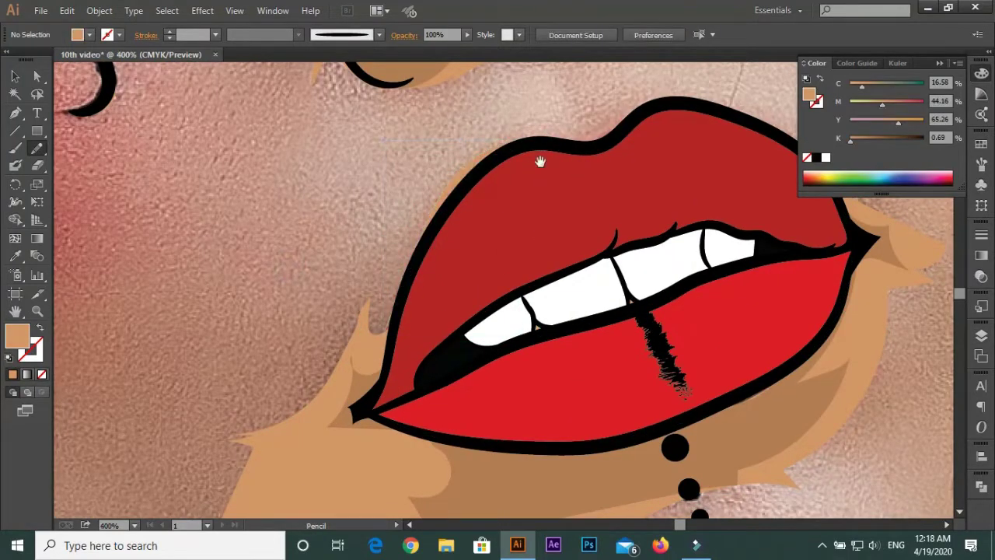
pyautogui.scroll(1, 539, 160)
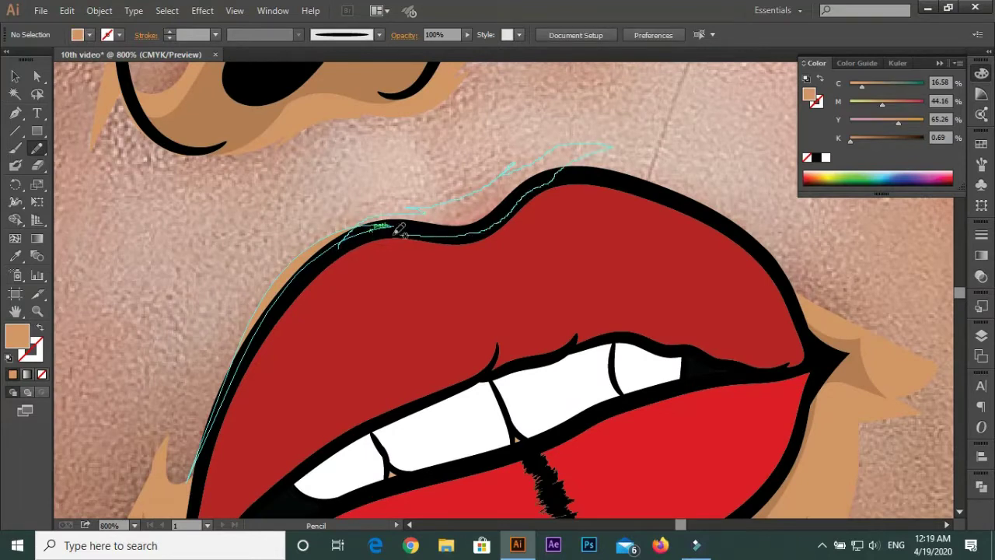
pyautogui.moveTo(399, 227); pyautogui.dragTo(398, 229)
# Extend a tan shade from the lip corner toward the cheek
pyautogui.scroll(-4, 182, 267)
pyautogui.scroll(3, 251, 267)
pyautogui.moveTo(184, 263); pyautogui.dragTo(297, 303)
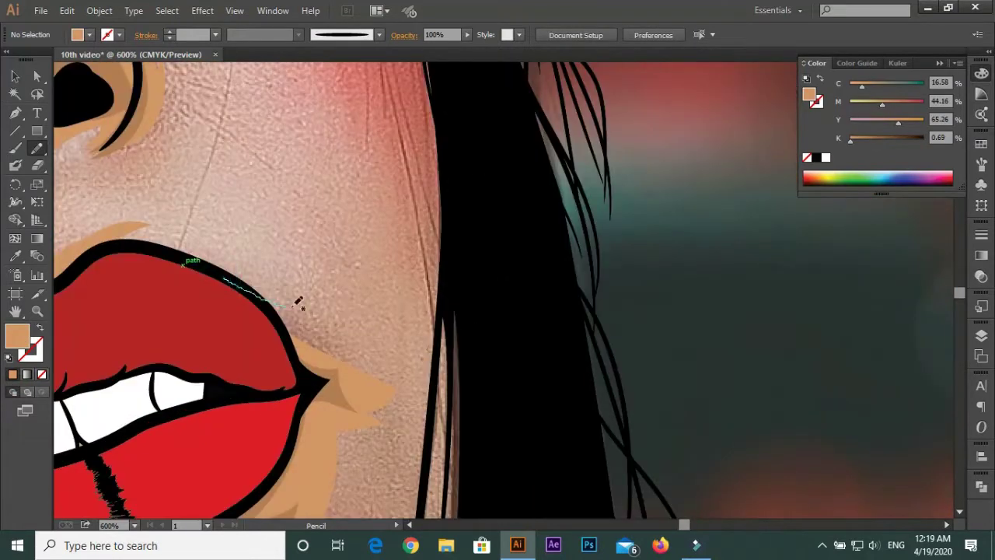
pyautogui.moveTo(401, 386); pyautogui.dragTo(402, 386)
pyautogui.scroll(-2, 349, 311)
pyautogui.scroll(1, 336, 168)
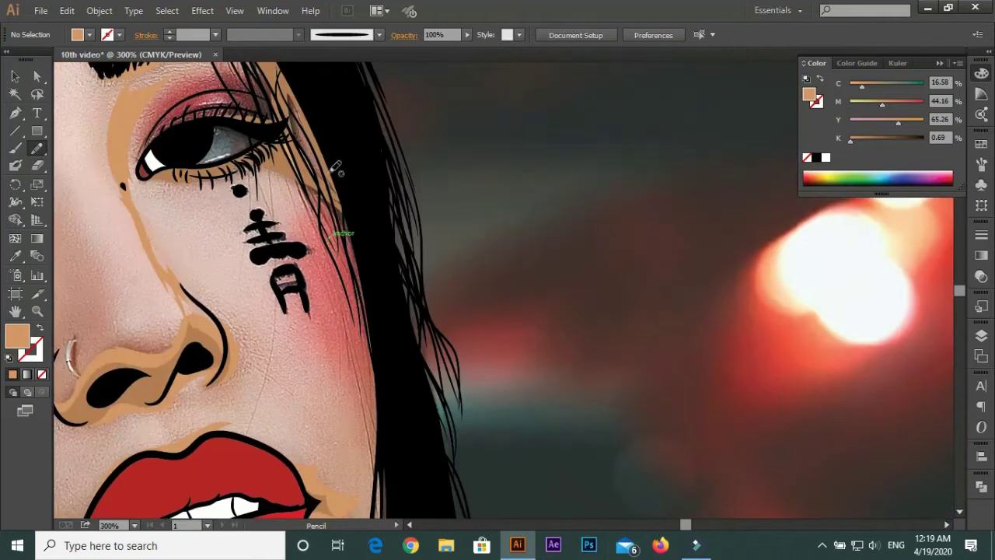
pyautogui.scroll(-2, 391, 476)
pyautogui.scroll(3, 365, 389)
# Draw a thin tan shade along the hair edge
pyautogui.moveTo(404, 175); pyautogui.dragTo(420, 436)
pyautogui.scroll(-5, 509, 448)
pyautogui.moveTo(389, 222); pyautogui.dragTo(353, 283)
pyautogui.scroll(3, 767, 304)
# Draw a tan shade shape on the neck above the kanji tattoo
pyautogui.moveTo(397, 201); pyautogui.dragTo(494, 236)
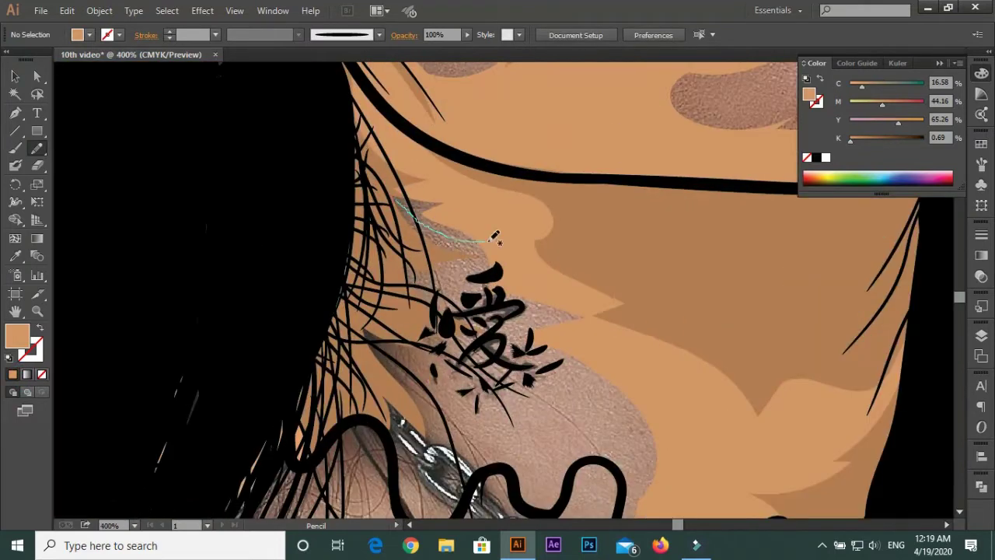
pyautogui.moveTo(425, 434); pyautogui.dragTo(412, 447)
pyautogui.scroll(-4, 362, 459)
pyautogui.scroll(5, 313, 225)
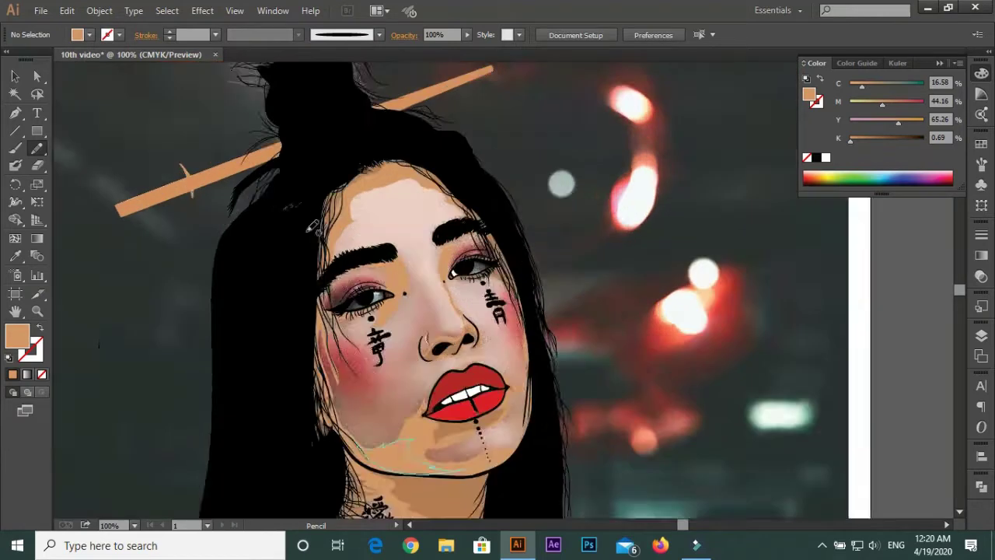
pyautogui.scroll(3, 313, 225)
pyautogui.click(981, 335)
pyautogui.scroll(3, 451, 310)
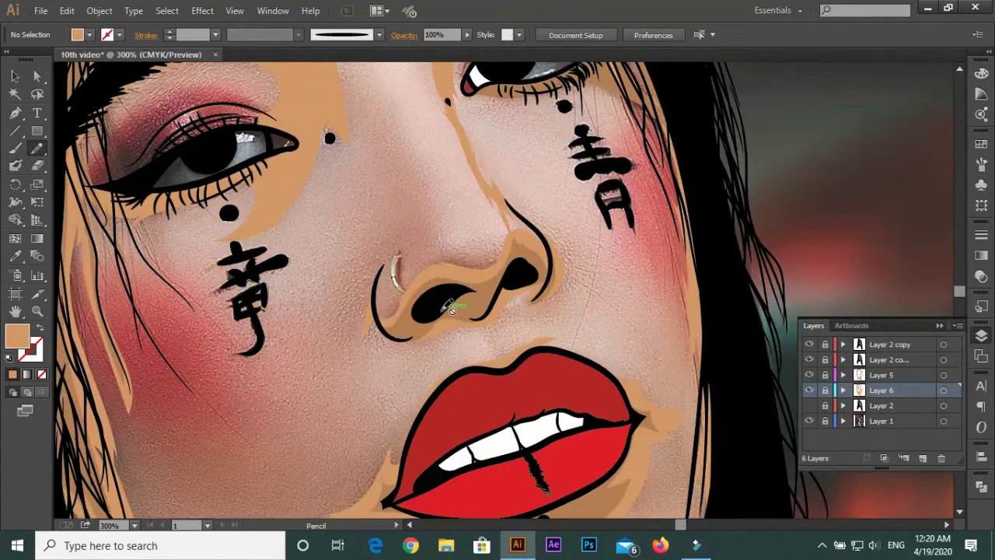
# On Layer 2 copy, paint thin brush strokes along the nose ring toward the nostril
pyautogui.click(894, 345)
pyautogui.press('b')
pyautogui.hotkey('shift', 'x')
pyautogui.scroll(3, 402, 278)
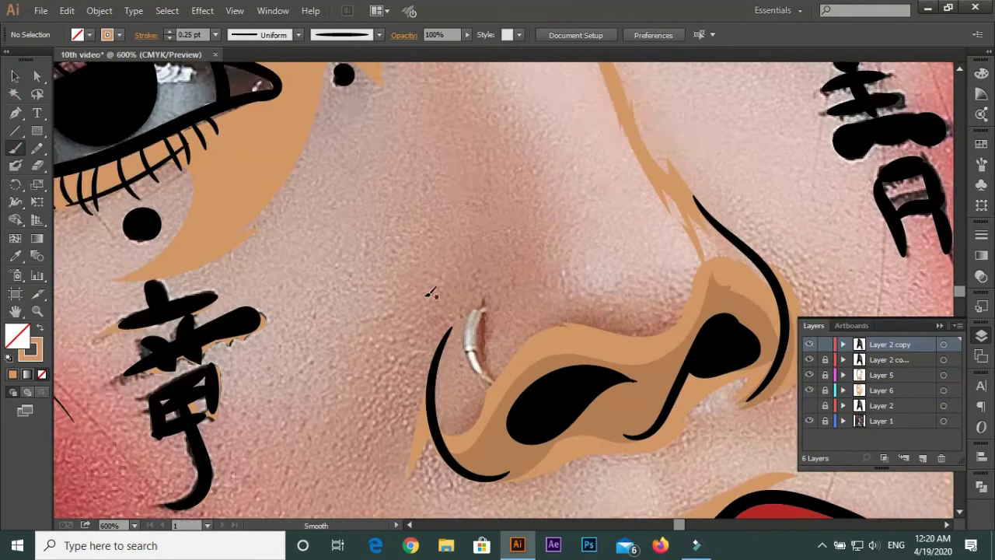
pyautogui.moveTo(405, 223); pyautogui.dragTo(441, 310)
pyautogui.moveTo(400, 221); pyautogui.dragTo(454, 315)
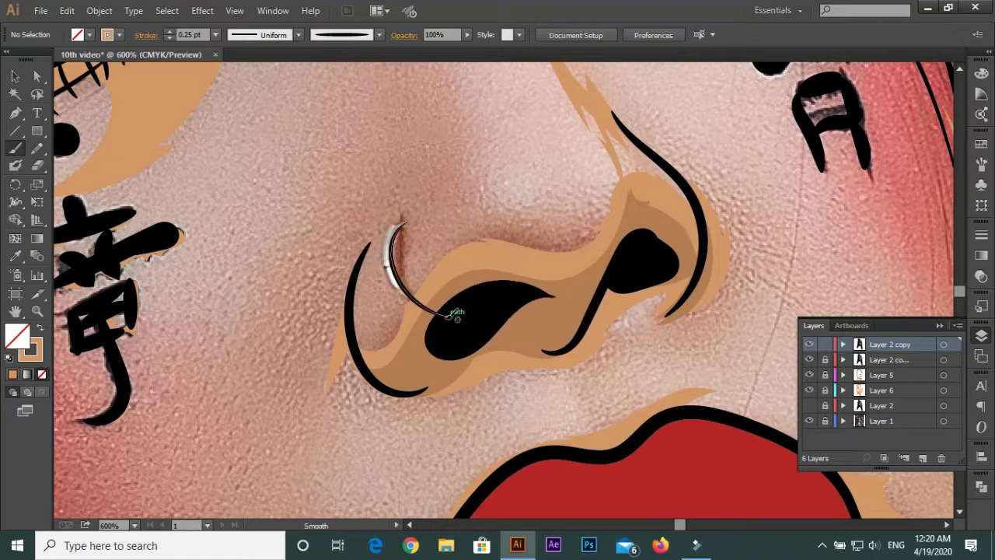
pyautogui.scroll(1, 450, 314)
pyautogui.scroll(1, 454, 373)
pyautogui.moveTo(388, 200); pyautogui.dragTo(390, 202)
pyautogui.scroll(-1, 515, 181)
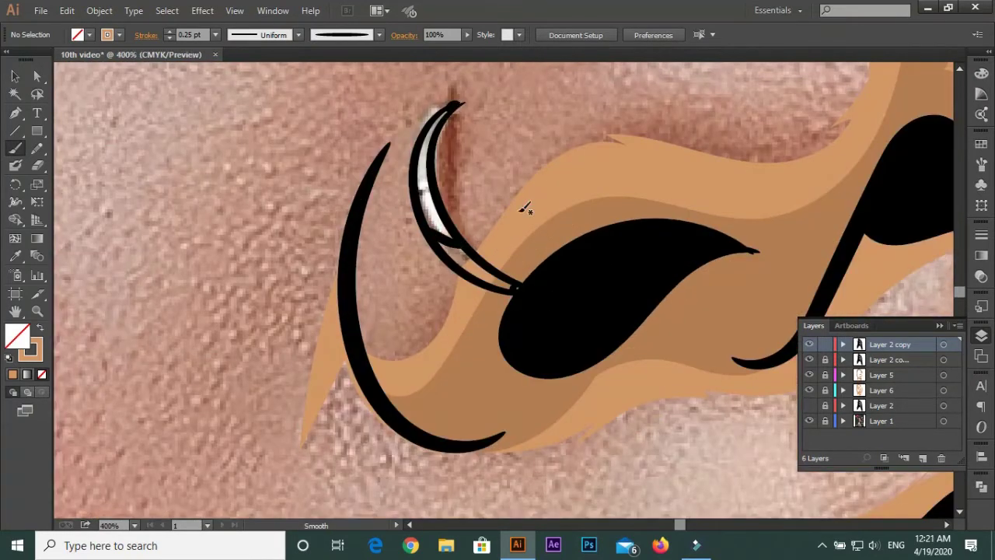
pyautogui.scroll(-1, 526, 207)
pyautogui.scroll(2, 439, 226)
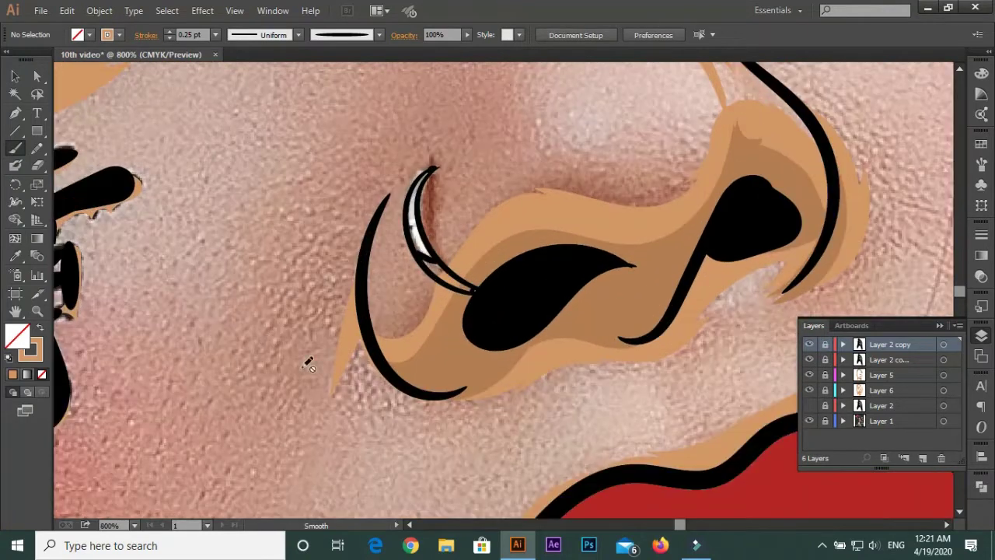
# Target Layer 6 and set the Pencil fill colour to dark grey
pyautogui.click(880, 390)
pyautogui.scroll(2, 501, 183)
pyautogui.press('n')
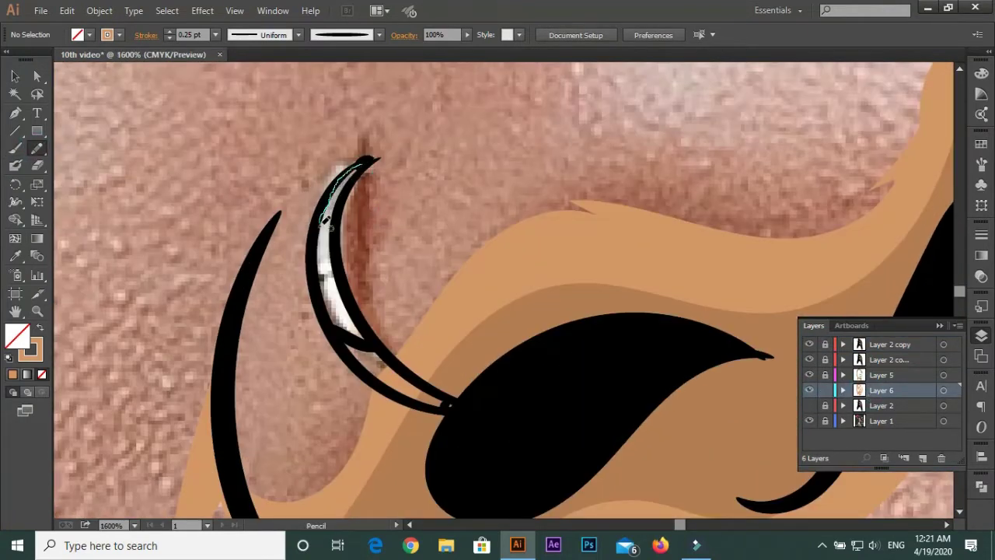
pyautogui.doubleClick(17, 336)
pyautogui.click(94, 454)
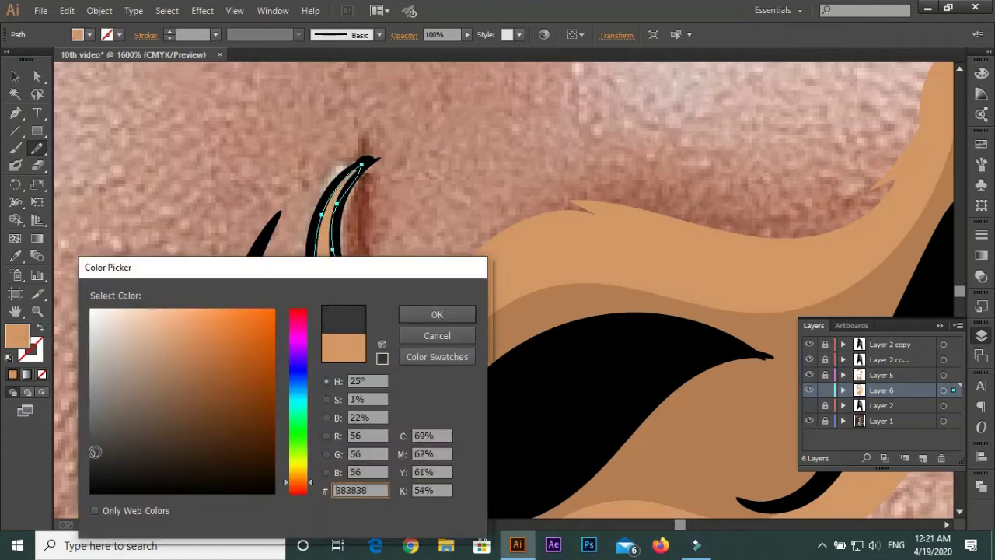
pyautogui.click(437, 311)
pyautogui.scroll(1, 283, 267)
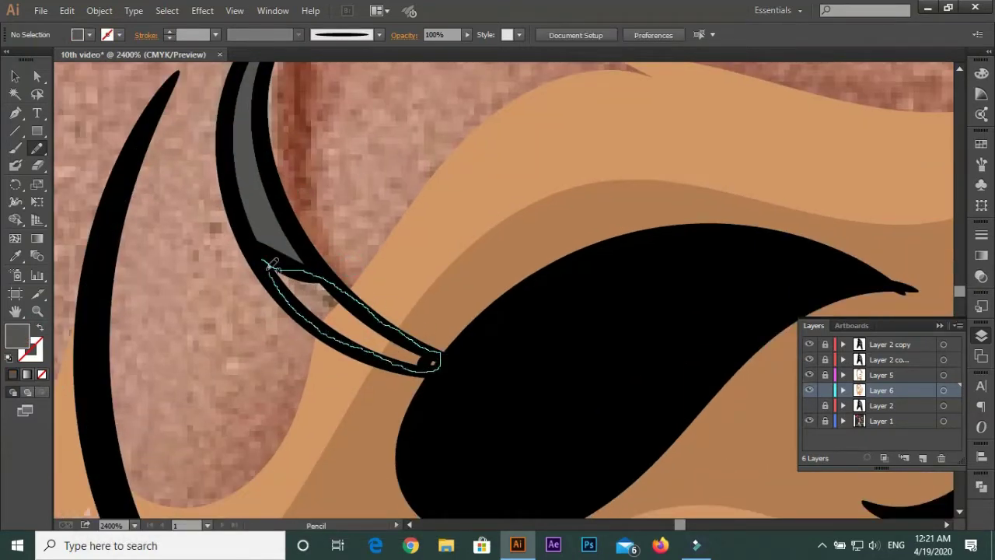
pyautogui.click(981, 77)
pyautogui.doubleClick(17, 336)
pyautogui.click(451, 311)
pyautogui.scroll(-2, 366, 169)
pyautogui.scroll(2, 585, 269)
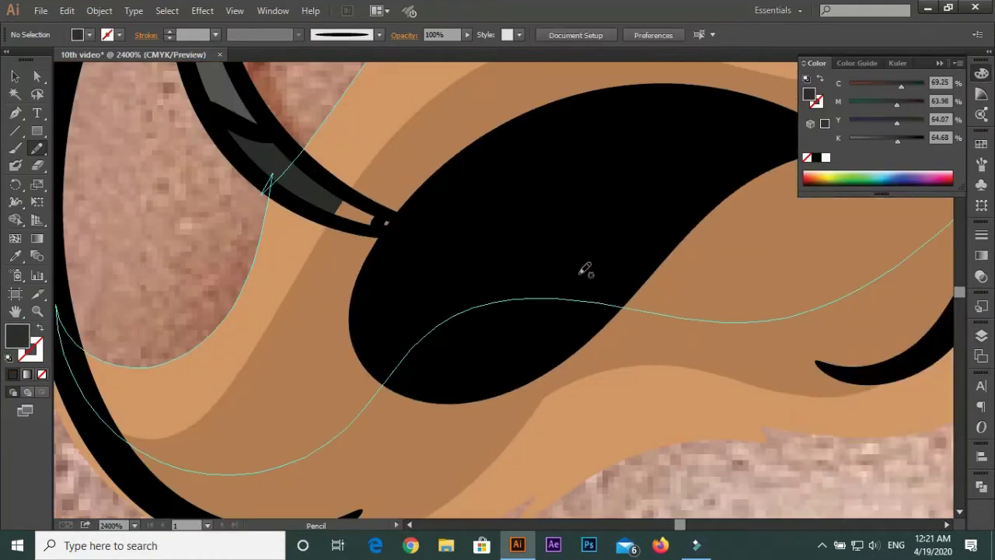
# Fill the nose ring's inner gap with a dark grey (#383838) shape on Layer 6
pyautogui.press('F7')
pyautogui.scroll(1, 420, 218)
pyautogui.moveTo(372, 237); pyautogui.dragTo(373, 224)
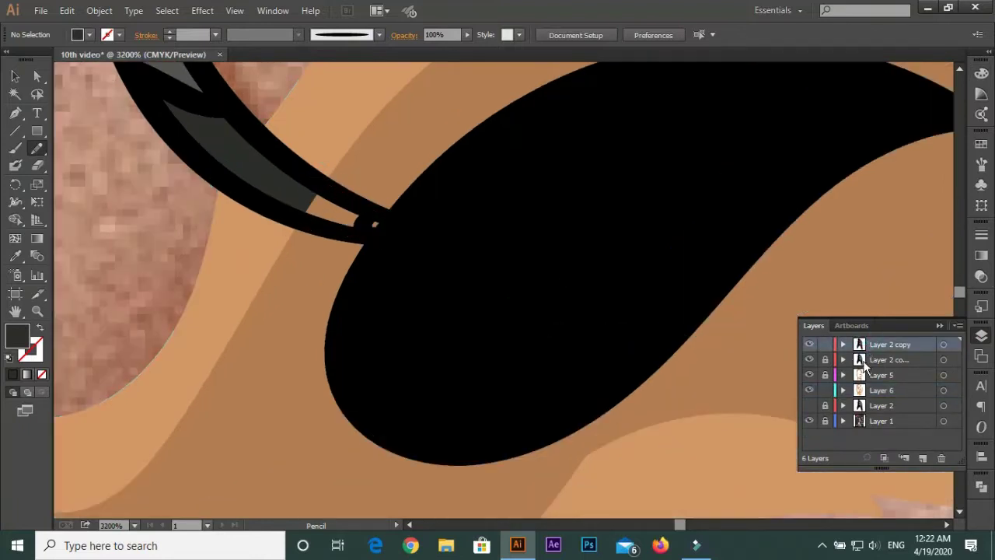
pyautogui.press('F6')
pyautogui.click(981, 335)
pyautogui.scroll(-3, 311, 233)
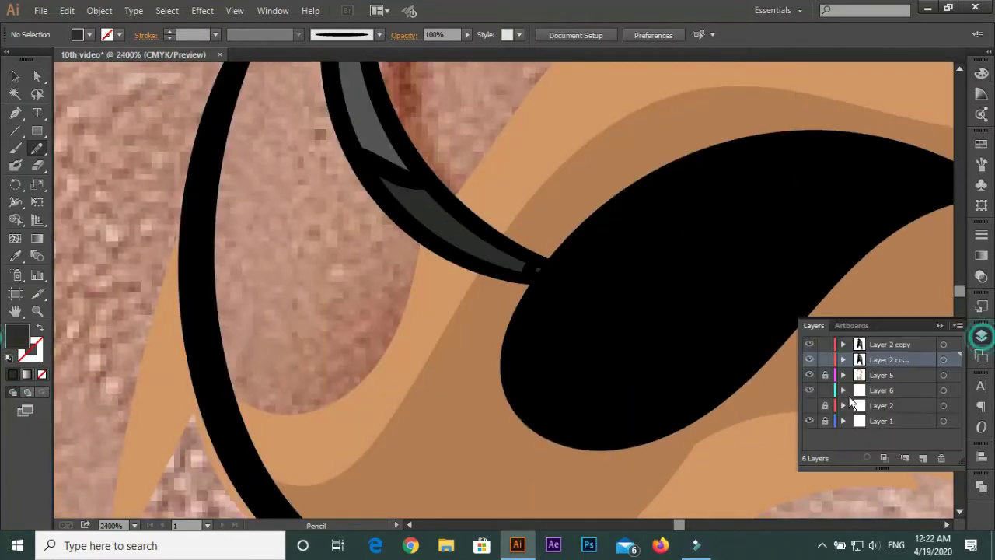
pyautogui.scroll(-1, 402, 336)
pyautogui.scroll(2, 402, 336)
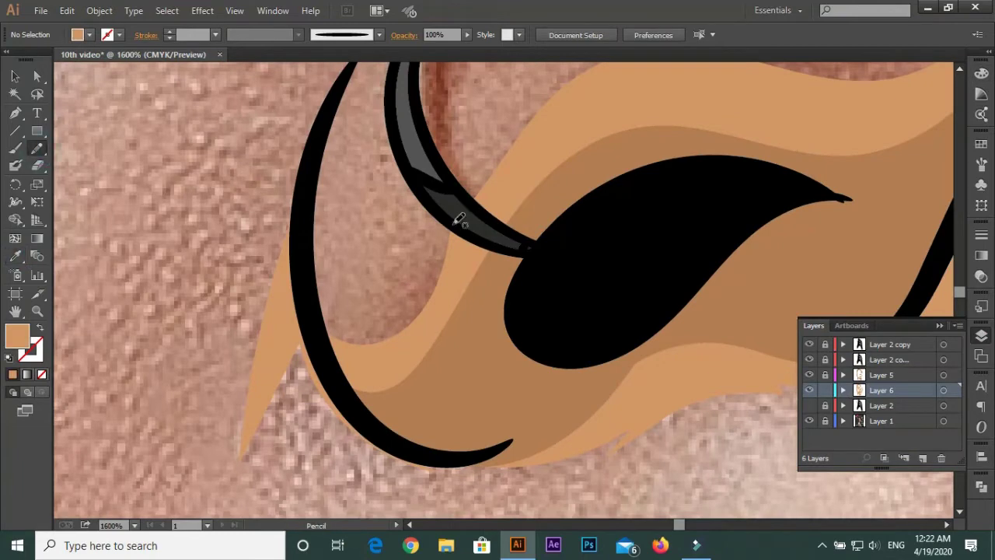
# Draw a tan shape hugging the nose ring's outer curve and lower end
pyautogui.press('F6')
pyautogui.scroll(-4, 459, 255)
pyautogui.scroll(-1, 350, 311)
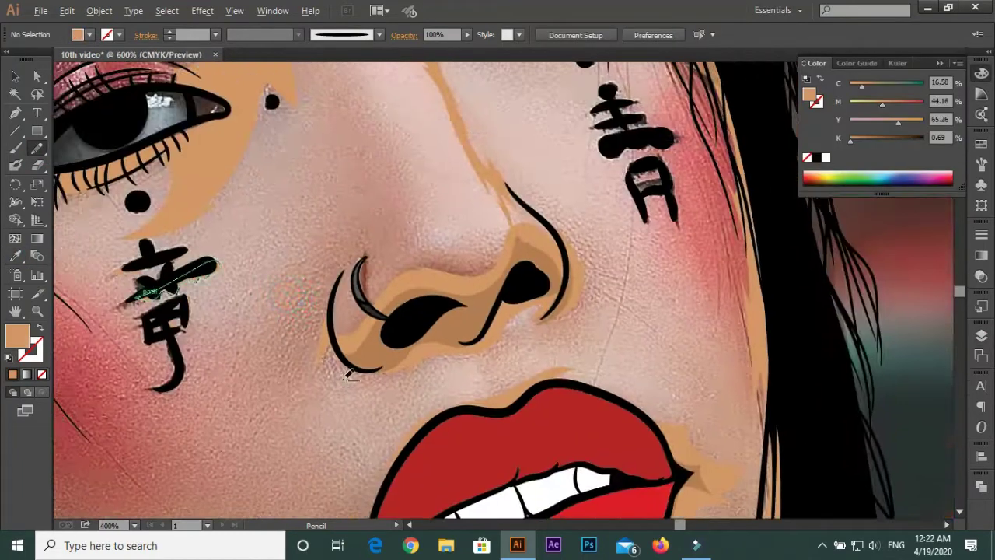
pyautogui.scroll(4, 423, 336)
pyautogui.moveTo(424, 336); pyautogui.dragTo(331, 336)
pyautogui.moveTo(214, 373); pyautogui.dragTo(214, 389)
pyautogui.scroll(1, 443, 311)
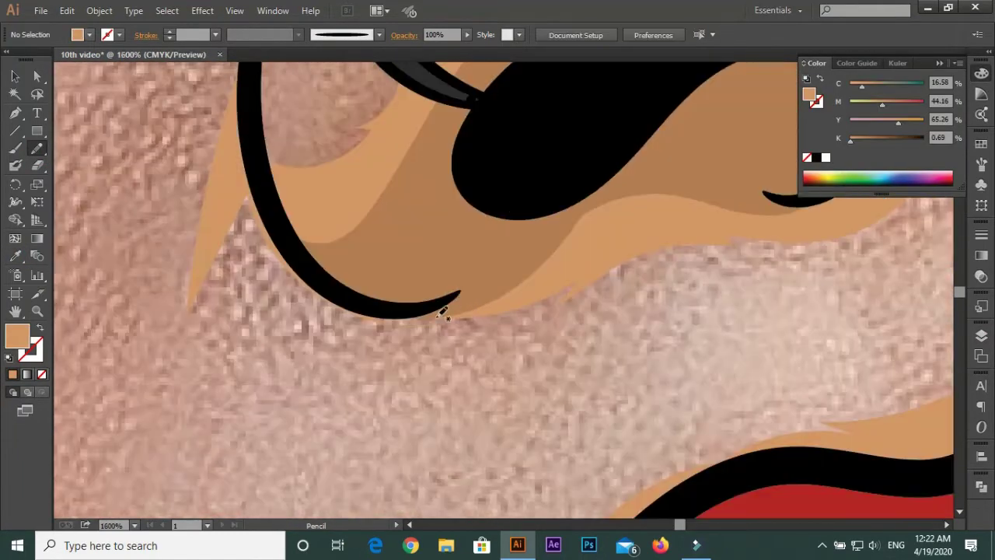
pyautogui.moveTo(174, 342); pyautogui.dragTo(177, 326)
pyautogui.scroll(3, 179, 304)
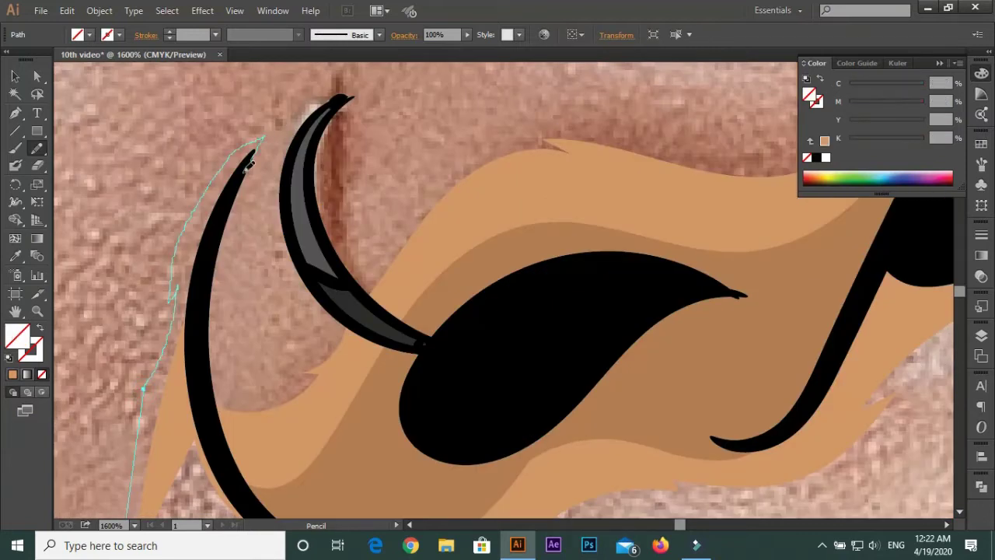
pyautogui.scroll(-2, 250, 163)
pyautogui.hotkey('ctrl', 'shift', 'a')
# Fill the gap inside the ring with tan, then target Layer 6
pyautogui.scroll(1, 323, 136)
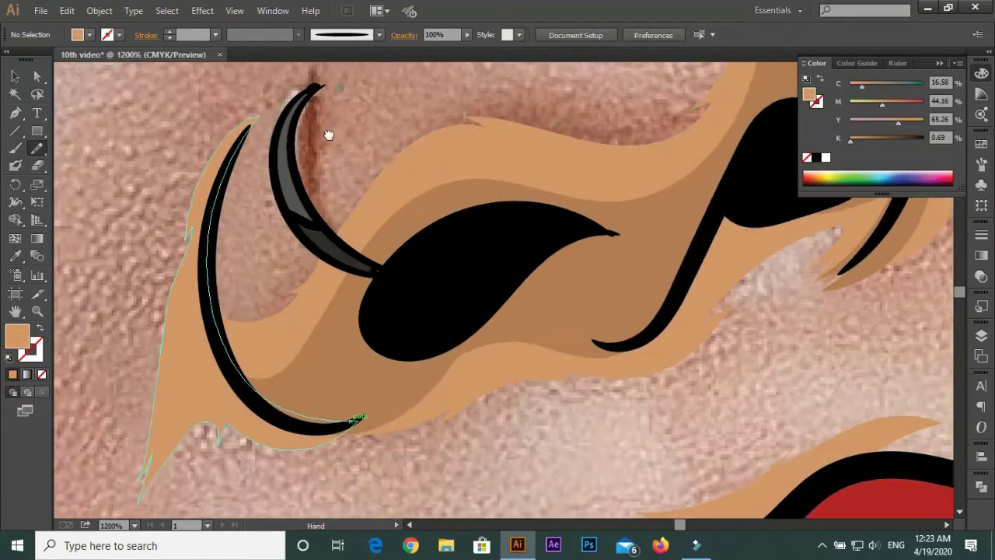
pyautogui.moveTo(272, 194); pyautogui.dragTo(268, 191)
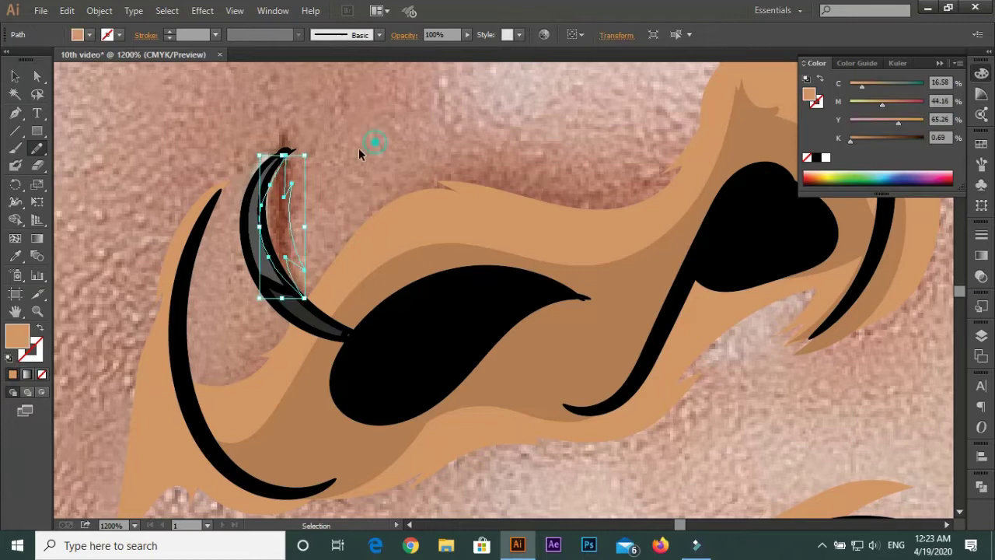
pyautogui.scroll(1, 288, 118)
pyautogui.hotkey('ctrl', 'shift', 'a')
pyautogui.scroll(-3, 424, 231)
pyautogui.scroll(-3, 425, 230)
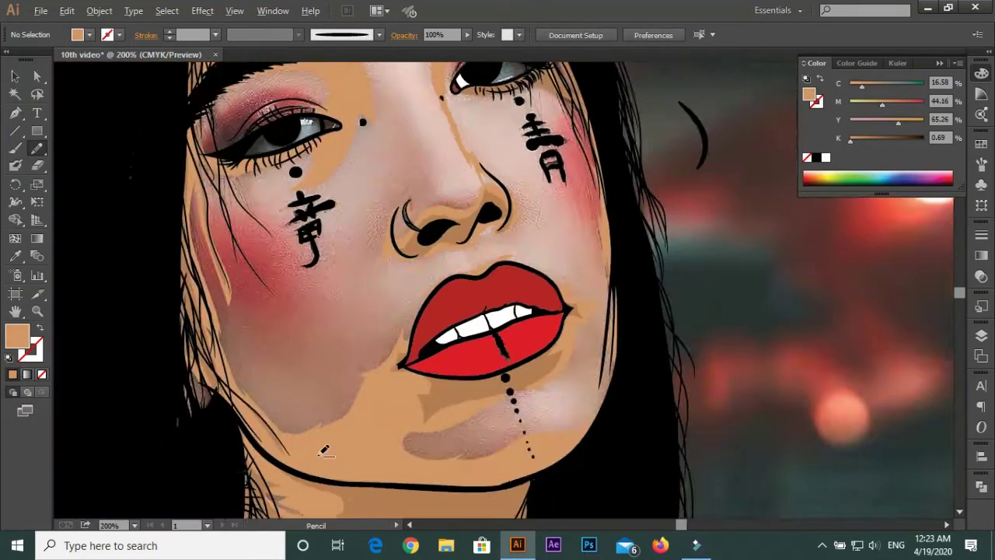
pyautogui.click(981, 335)
pyautogui.click(814, 389)
pyautogui.scroll(1, 605, 306)
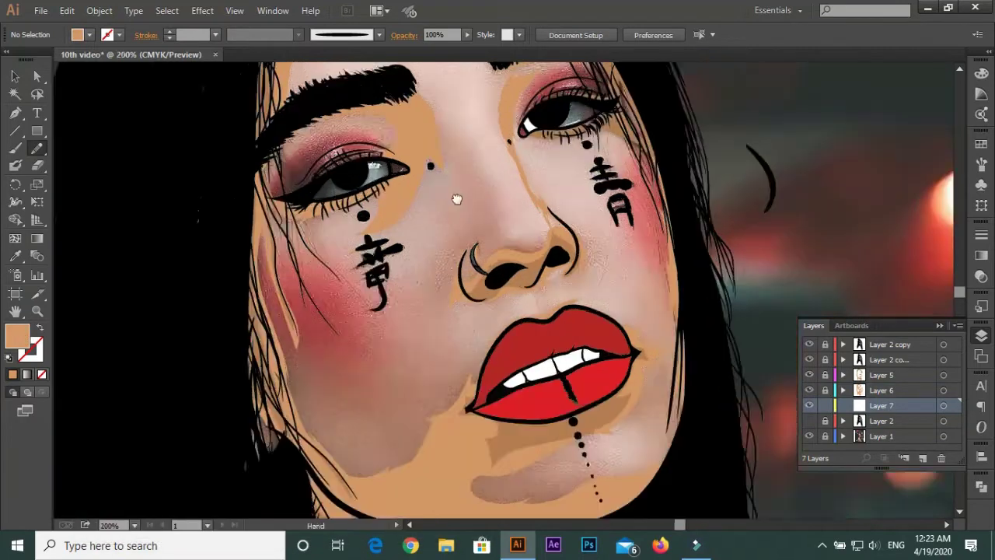
# Sketch the first highlight strokes between the eyes and down the nose bridge
pyautogui.scroll(1, 457, 199)
pyautogui.scroll(1, 435, 202)
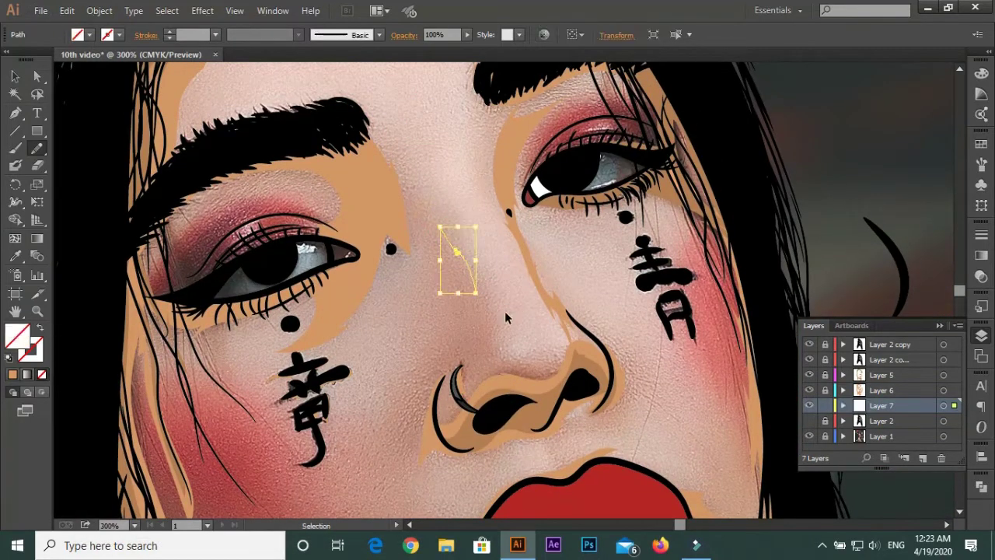
pyautogui.scroll(1, 505, 311)
pyautogui.moveTo(367, 220); pyautogui.dragTo(382, 244)
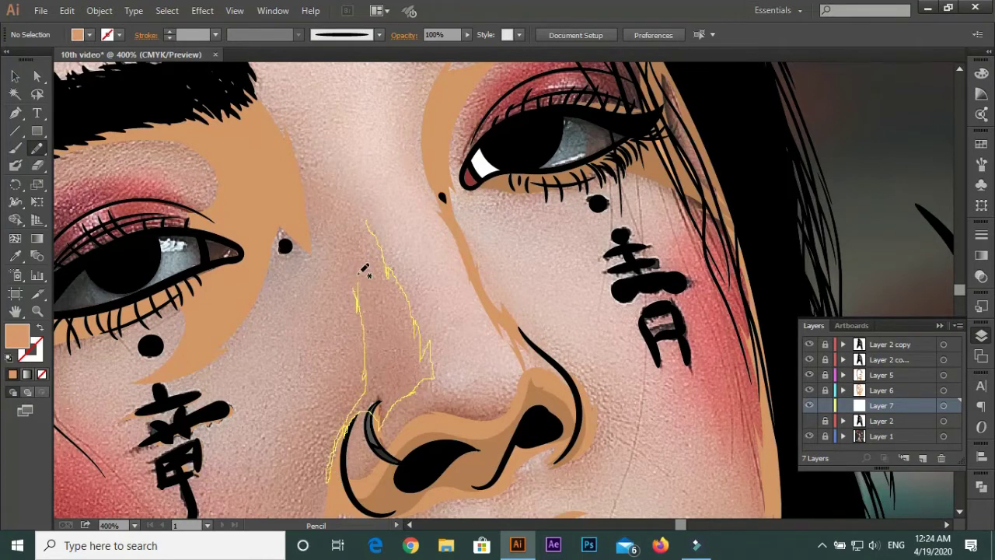
pyautogui.moveTo(363, 270); pyautogui.dragTo(359, 233)
pyautogui.scroll(-2, 291, 194)
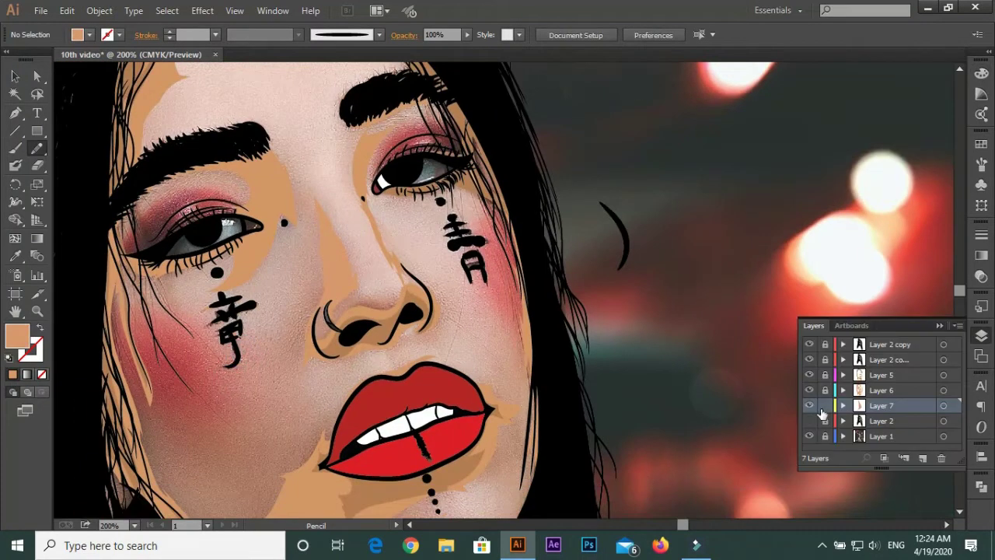
# Show the flat tan skin fill again and trace the nose-bridge highlight outline toward the ring
pyautogui.click(822, 409)
pyautogui.scroll(2, 350, 233)
pyautogui.moveTo(323, 136); pyautogui.dragTo(357, 350)
pyautogui.moveTo(325, 194); pyautogui.dragTo(345, 218)
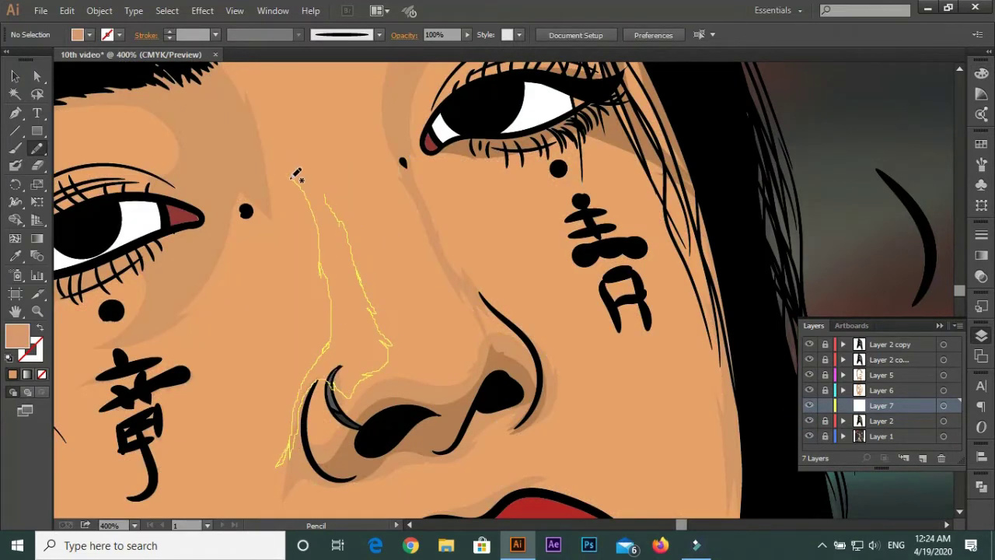
# Close the nose-bridge highlight and add a highlight along the side of the nose
pyautogui.moveTo(338, 191); pyautogui.dragTo(268, 164)
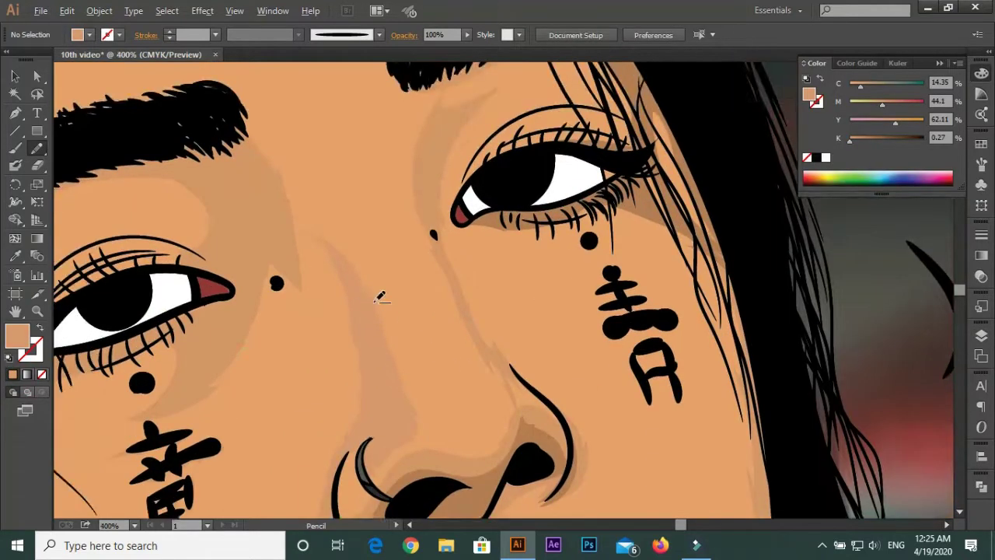
pyautogui.scroll(2, 382, 293)
pyautogui.moveTo(364, 402); pyautogui.dragTo(327, 324)
pyautogui.moveTo(320, 369); pyautogui.dragTo(326, 373)
pyautogui.scroll(3, 450, 328)
pyautogui.scroll(-2, 467, 350)
pyautogui.scroll(-2, 476, 427)
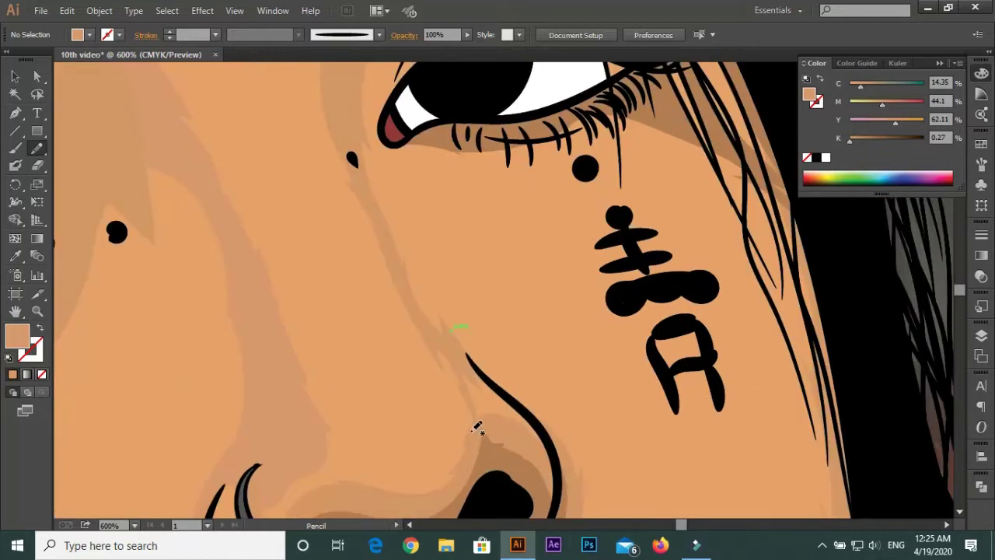
pyautogui.scroll(5, 348, 160)
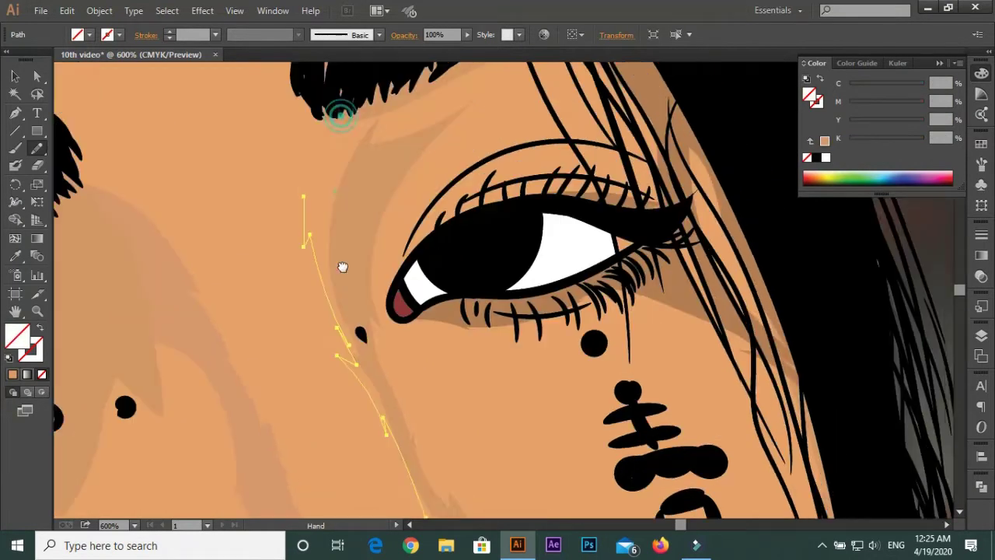
pyautogui.moveTo(347, 161); pyautogui.dragTo(395, 159)
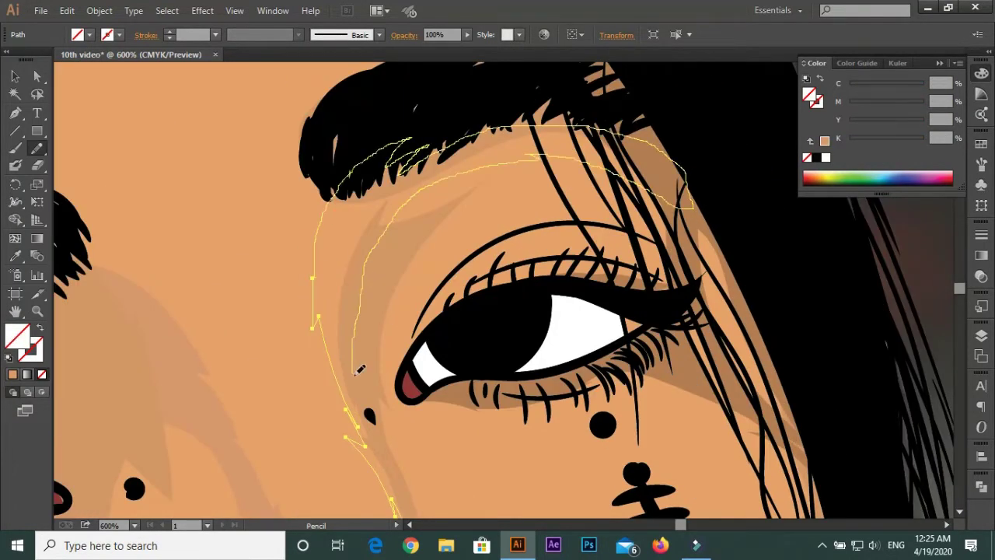
pyautogui.scroll(-5, 359, 371)
pyautogui.hotkey('ctrl', 'shift', 'a')
# Draw a closed highlight shape by the dot near the left eye
pyautogui.scroll(-3, 337, 278)
pyautogui.scroll(2, 311, 260)
pyautogui.scroll(1, 280, 243)
pyautogui.scroll(2, 280, 243)
pyautogui.moveTo(367, 311); pyautogui.dragTo(314, 256)
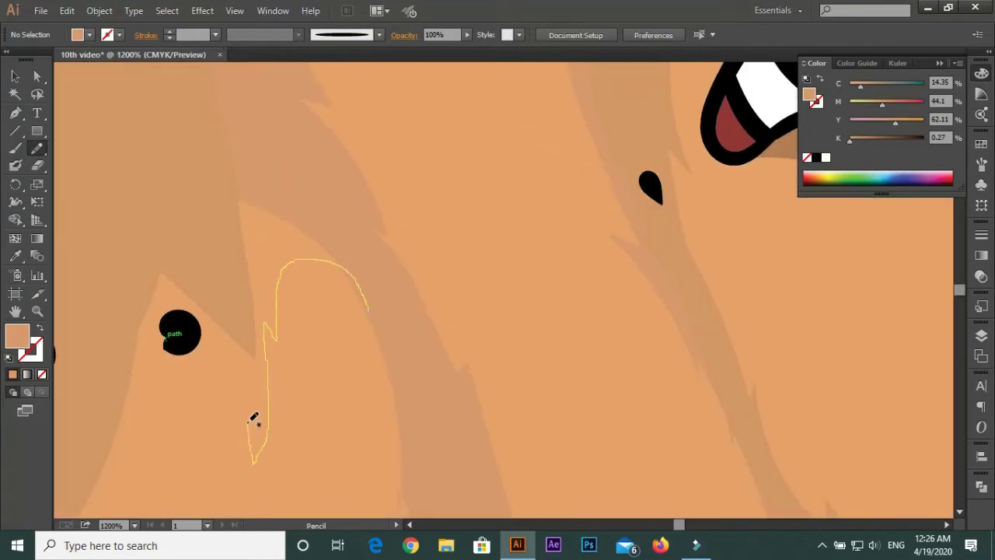
pyautogui.moveTo(254, 420); pyautogui.dragTo(234, 466)
pyautogui.scroll(-3, 432, 302)
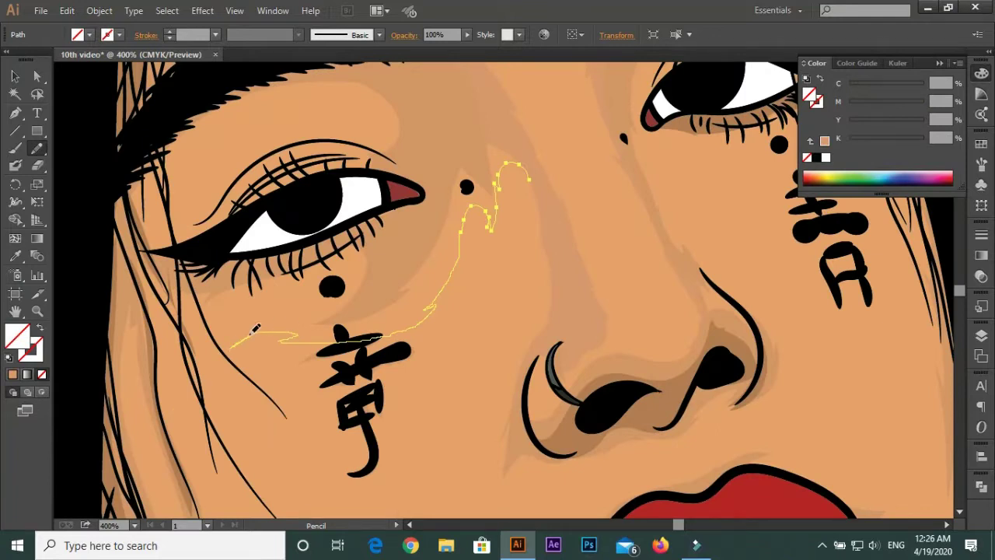
pyautogui.hotkey('ctrl', 'shift', 'a')
# Draw a highlight arc under the left eyebrow extending along the brow
pyautogui.scroll(-3, 466, 210)
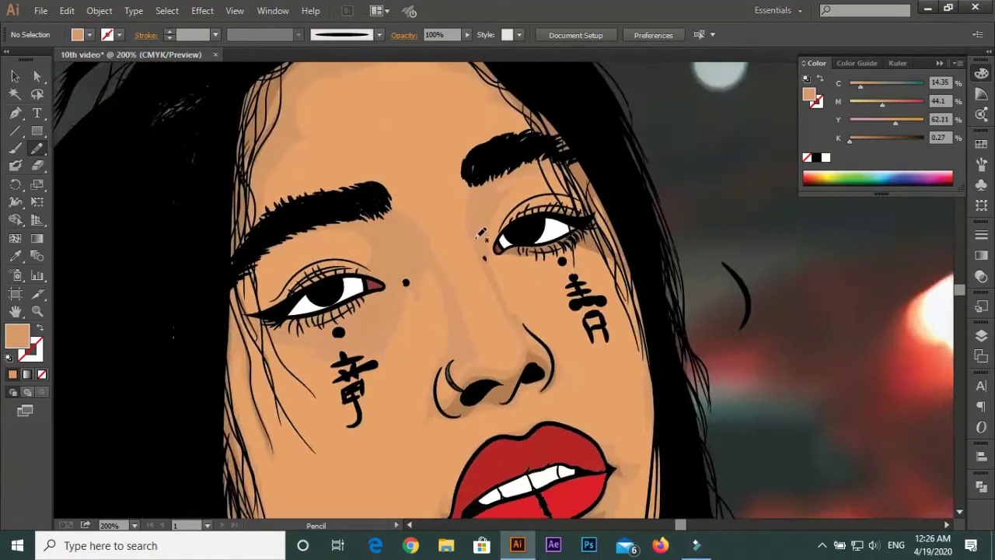
pyautogui.scroll(2, 473, 222)
pyautogui.scroll(1, 473, 220)
pyautogui.moveTo(472, 220); pyautogui.dragTo(465, 185)
pyautogui.moveTo(289, 188); pyautogui.dragTo(153, 254)
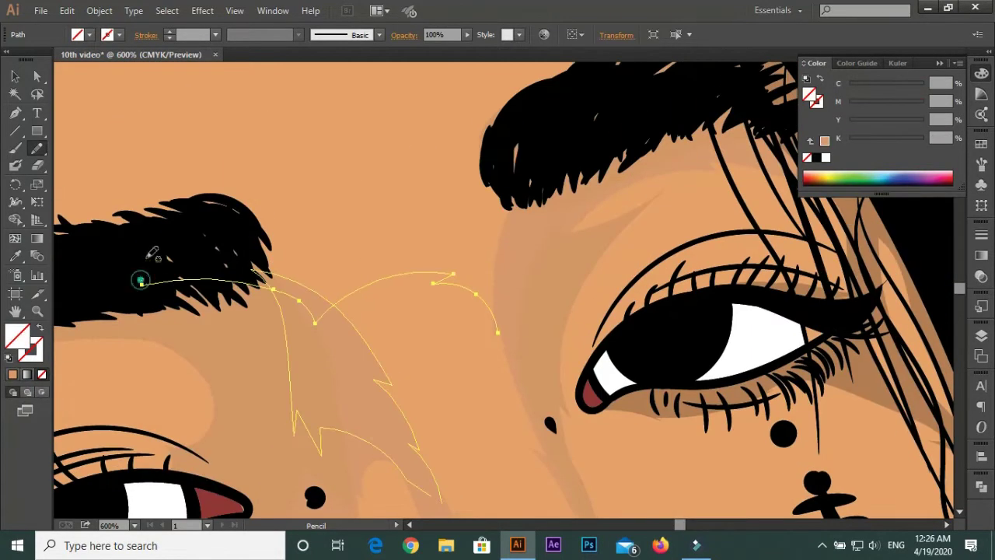
pyautogui.hotkey('ctrl', 'shift', 'a')
# Draw highlight shapes between the eyebrows and above the nose bridge
pyautogui.scroll(-3, 436, 113)
pyautogui.scroll(3, 367, 169)
pyautogui.moveTo(367, 169); pyautogui.dragTo(404, 123)
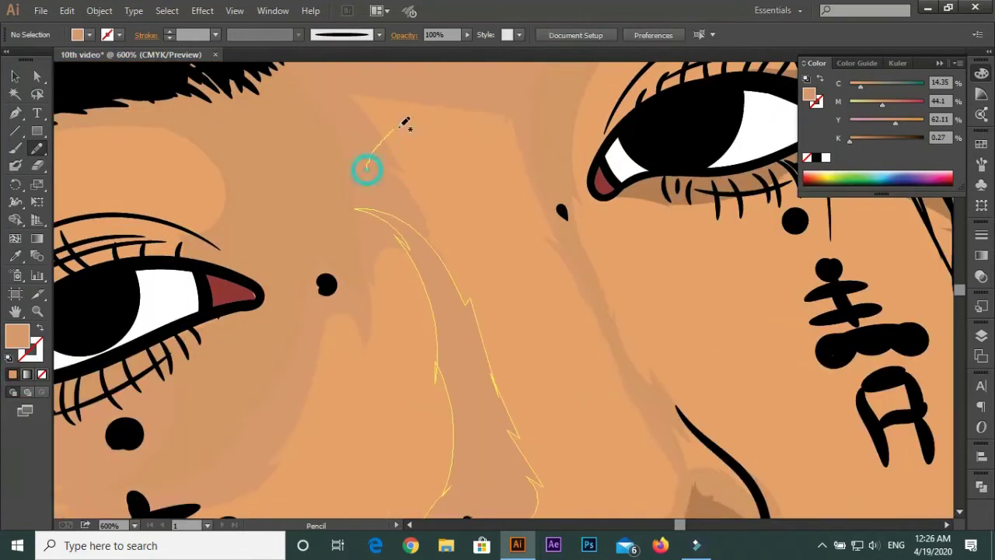
pyautogui.moveTo(404, 78); pyautogui.dragTo(406, 79)
pyautogui.moveTo(366, 167); pyautogui.dragTo(319, 226)
pyautogui.hotkey('ctrl', 'shift', 'a')
pyautogui.scroll(-3, 443, 344)
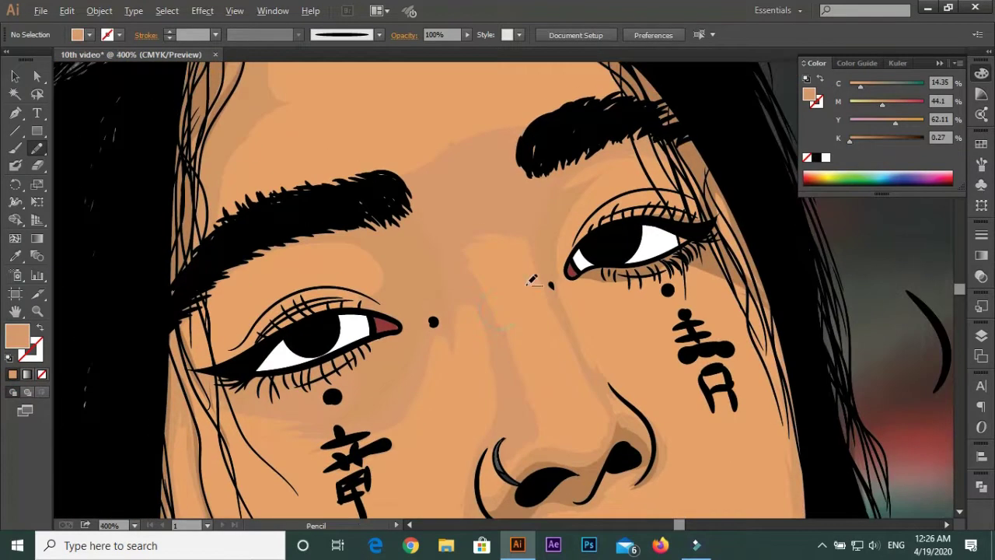
pyautogui.scroll(4, 383, 181)
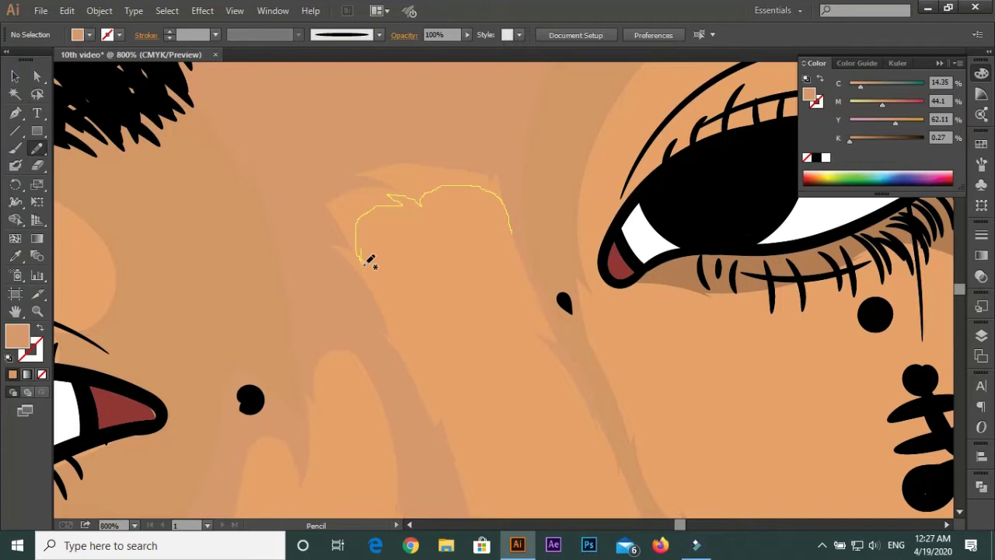
pyautogui.moveTo(441, 412); pyautogui.dragTo(351, 112)
# Finish the patch above the nose bridge, then try a nostril highlight and undo it
pyautogui.scroll(-3, 489, 356)
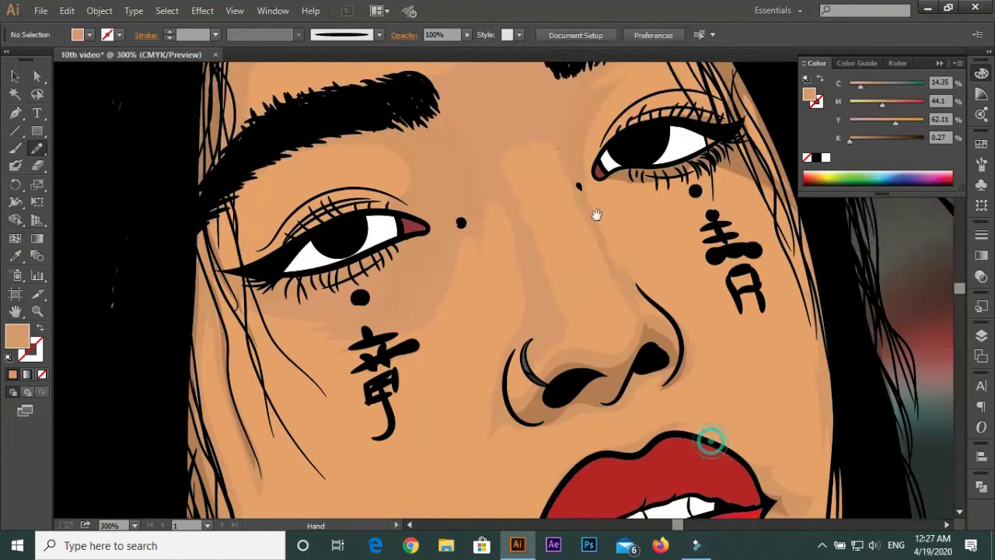
pyautogui.hotkey('ctrl', 'shift', 'a')
pyautogui.scroll(-3, 629, 197)
pyautogui.scroll(3, 484, 274)
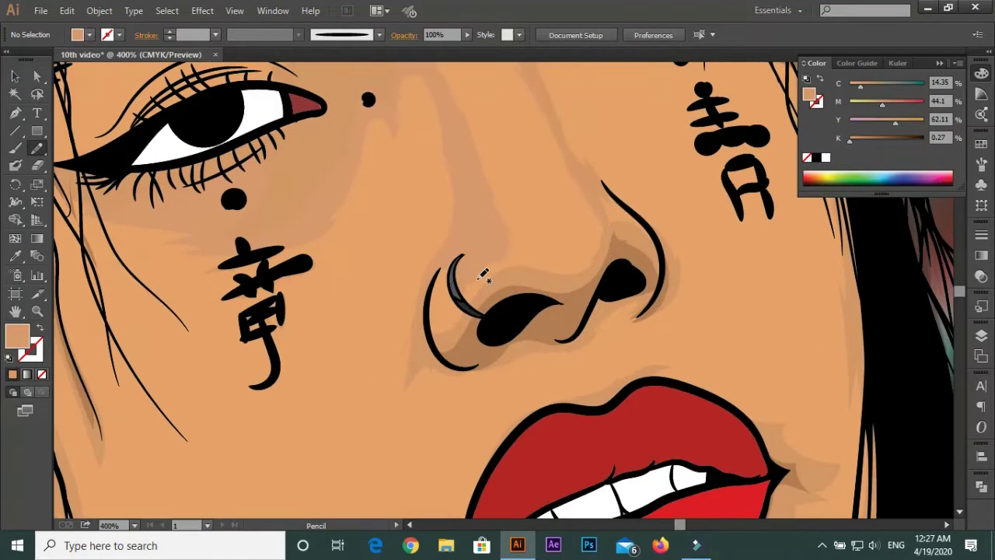
pyautogui.scroll(1, 483, 274)
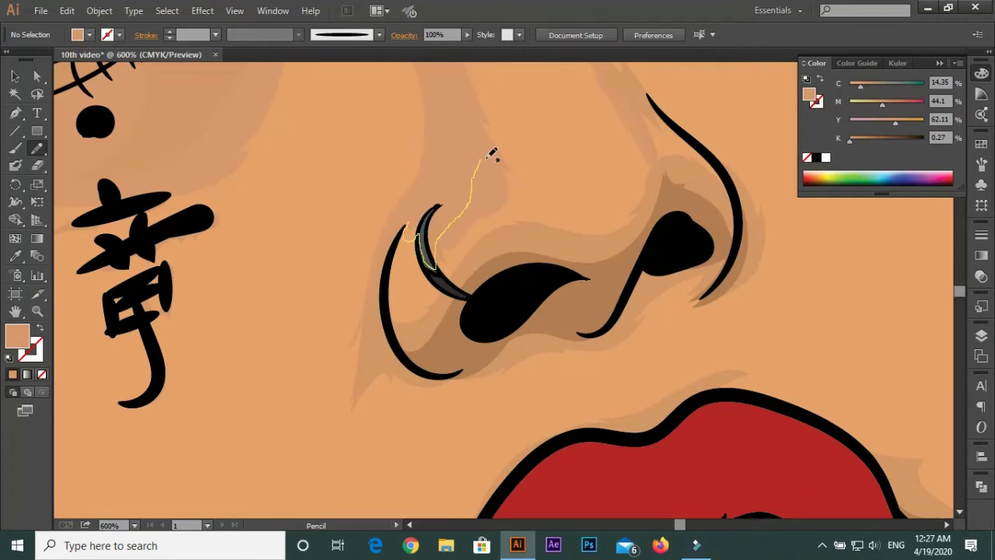
pyautogui.moveTo(601, 84); pyautogui.dragTo(565, 145)
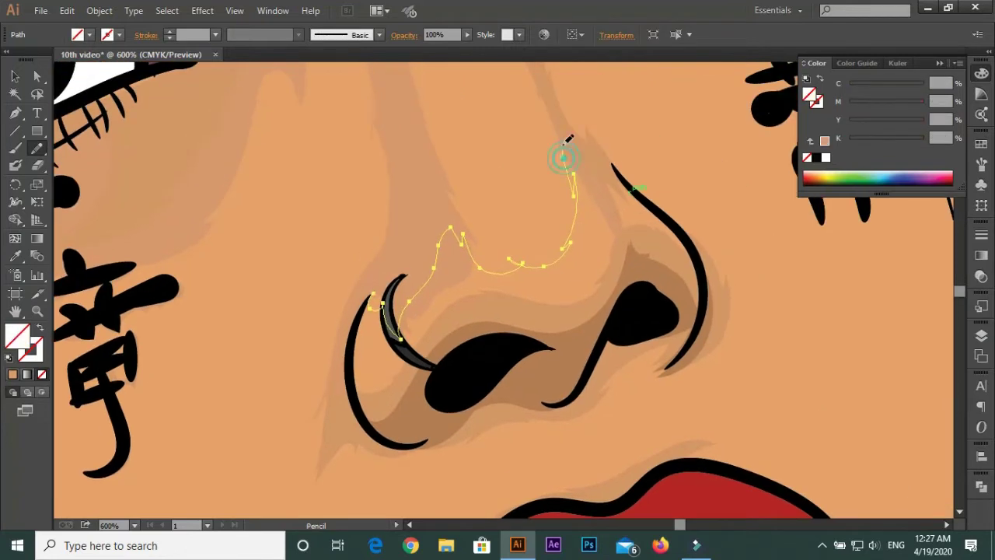
pyautogui.hotkey('ctrl', 'z')
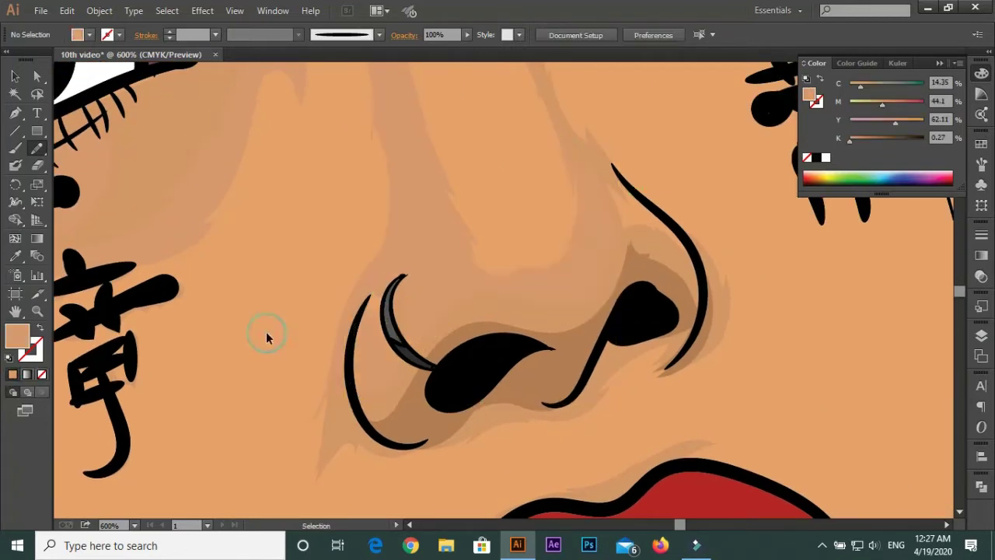
pyautogui.scroll(-3, 267, 333)
pyautogui.scroll(2, 412, 265)
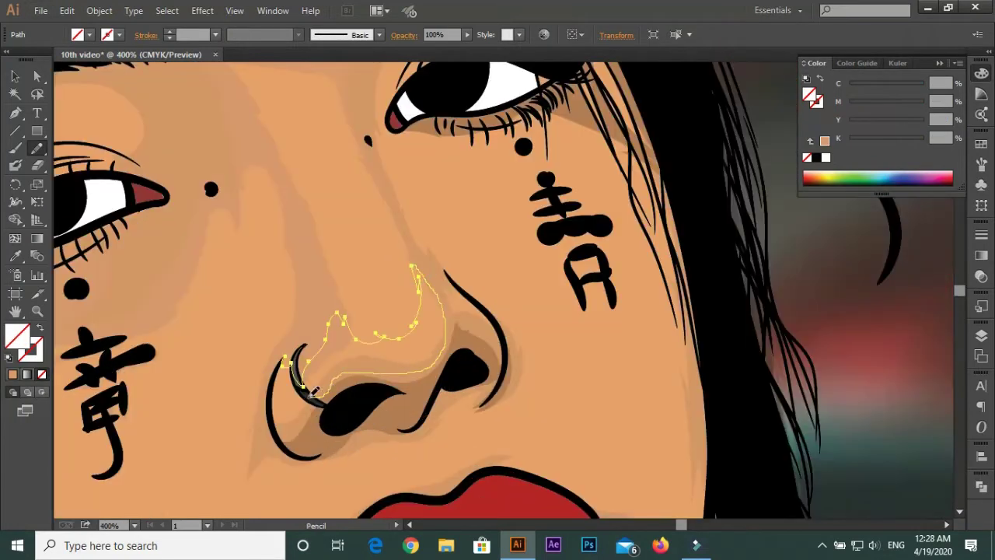
# Move an anchor of the nose highlight with the Direct Selection tool
pyautogui.hotkey('ctrl', 'shift', 'a')
pyautogui.scroll(3, 466, 311)
pyautogui.scroll(-3, 466, 311)
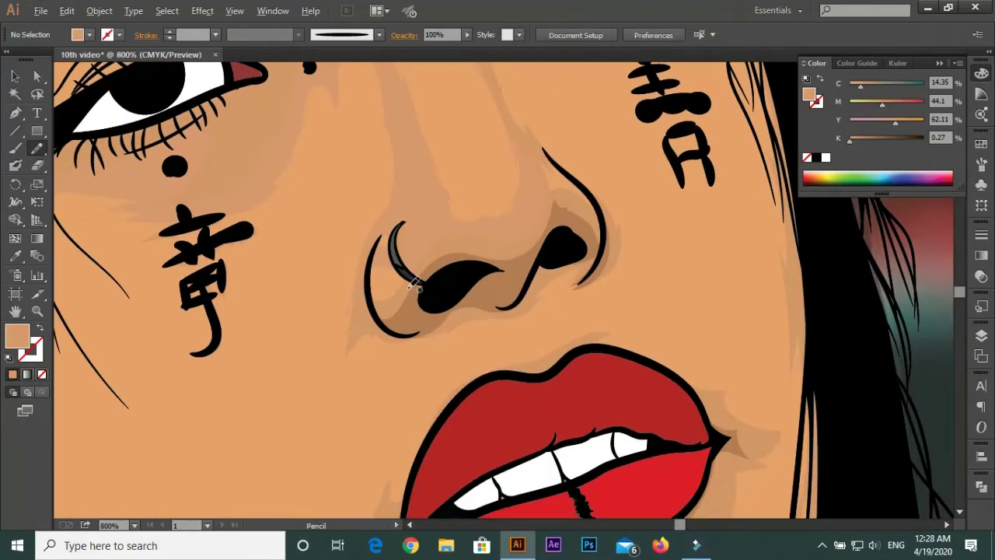
pyautogui.press('a')
pyautogui.scroll(2, 379, 247)
pyautogui.moveTo(379, 248); pyautogui.dragTo(379, 250)
pyautogui.hotkey('ctrl', 'shift', 'a')
pyautogui.scroll(-3, 628, 351)
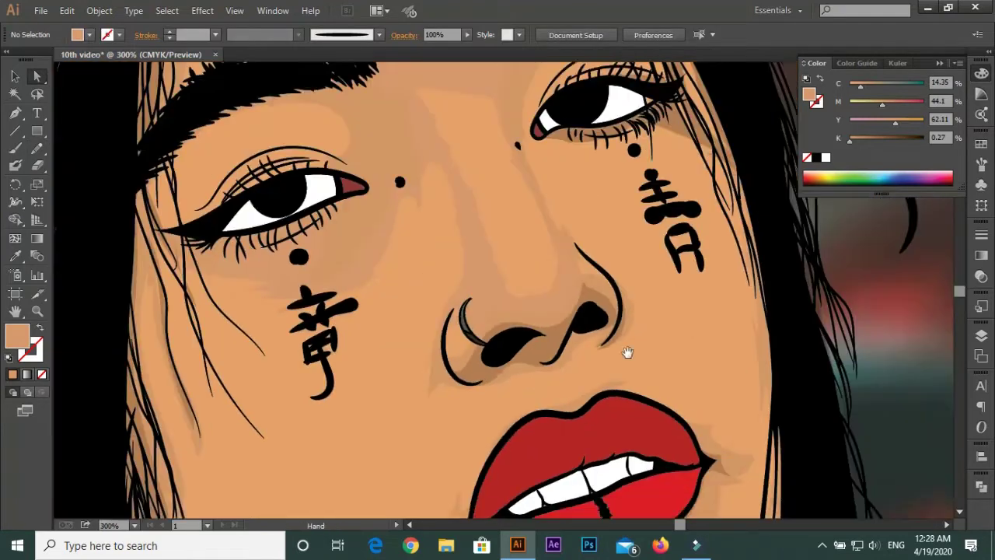
pyautogui.scroll(4, 391, 308)
# Pull the nose highlight's lower anchor down so its tip meets the nose ring
pyautogui.click(418, 266)
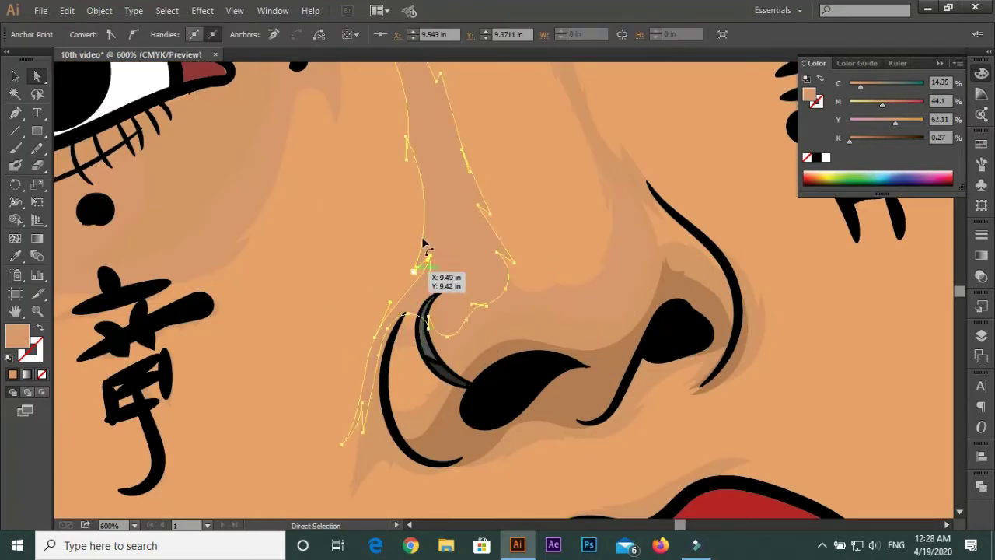
pyautogui.scroll(-3, 451, 249)
pyautogui.scroll(3, 508, 207)
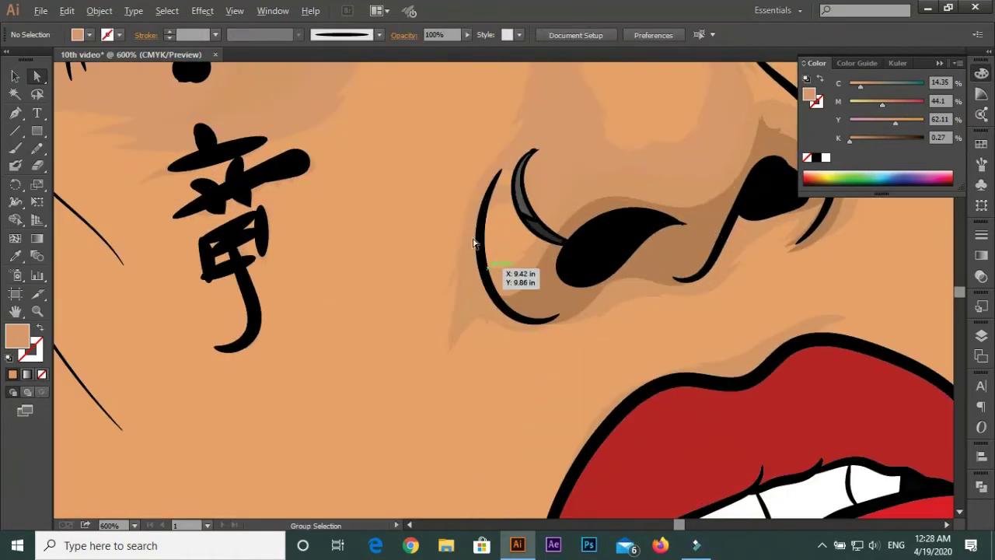
pyautogui.moveTo(471, 198); pyautogui.dragTo(462, 307)
pyautogui.hotkey('ctrl', 'shift', 'a')
pyautogui.scroll(-3, 595, 334)
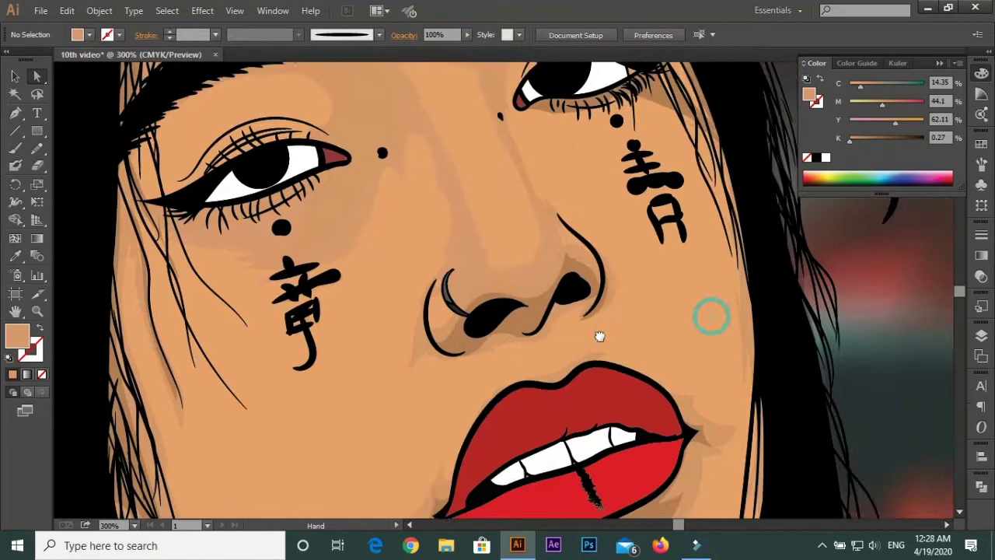
pyautogui.scroll(2, 602, 317)
pyautogui.scroll(-3, 603, 318)
pyautogui.press('n')
pyautogui.scroll(2, 467, 343)
# Trace a highlight outline beside the right cheek kanji and over the right eyelid
pyautogui.scroll(2, 434, 366)
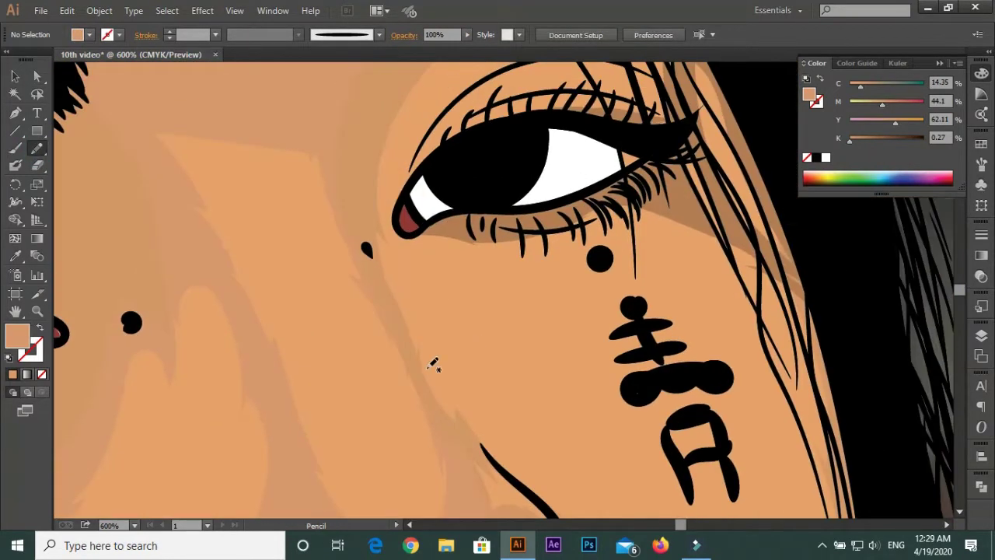
pyautogui.moveTo(787, 432); pyautogui.dragTo(654, 169)
pyautogui.scroll(-3, 710, 271)
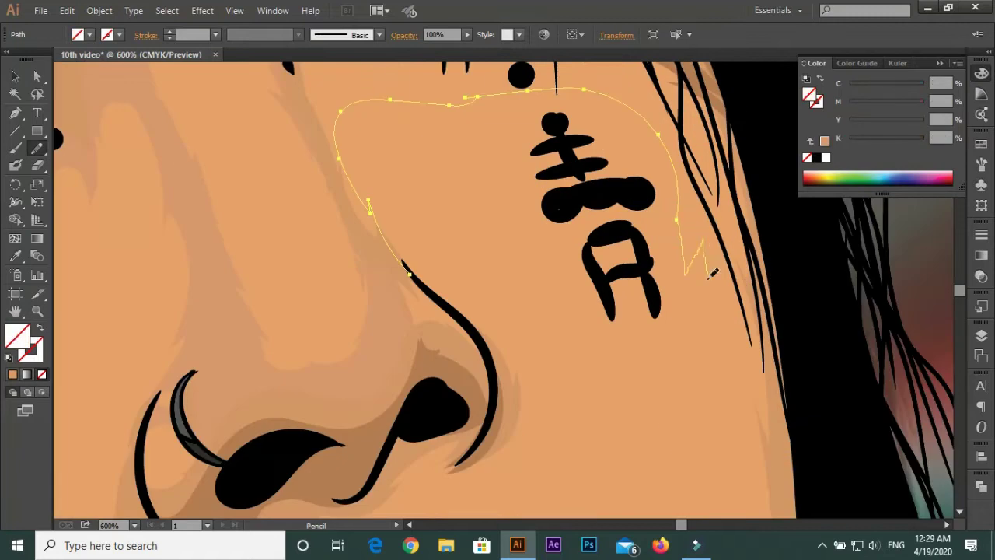
pyautogui.scroll(-3, 655, 169)
pyautogui.scroll(-3, 537, 182)
pyautogui.moveTo(566, 391)
pyautogui.mouseDown()
pyautogui.moveTo(536, 183)
pyautogui.moveTo(688, 116)
pyautogui.mouseUp()
pyautogui.scroll(-3, 559, 352)
pyautogui.scroll(-2, 689, 115)
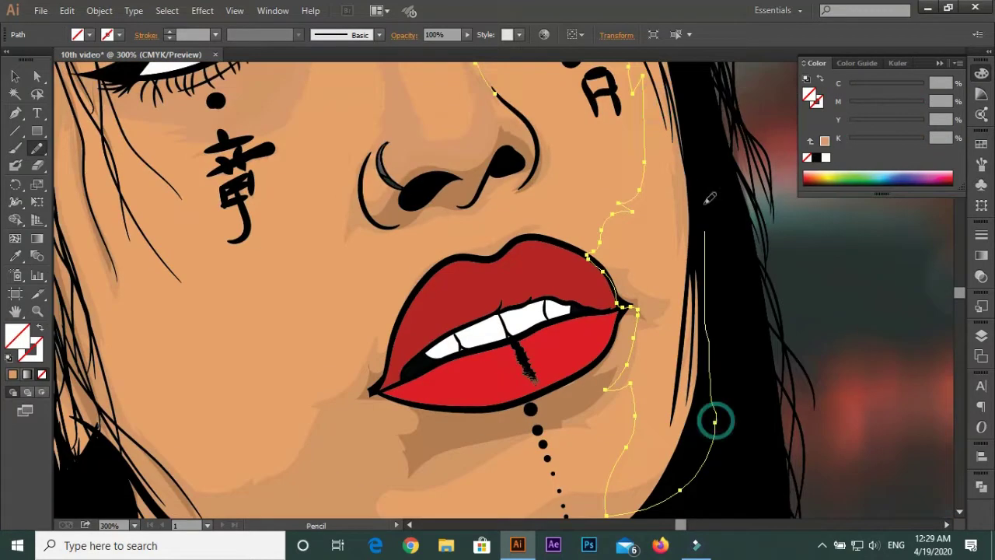
pyautogui.scroll(3, 647, 220)
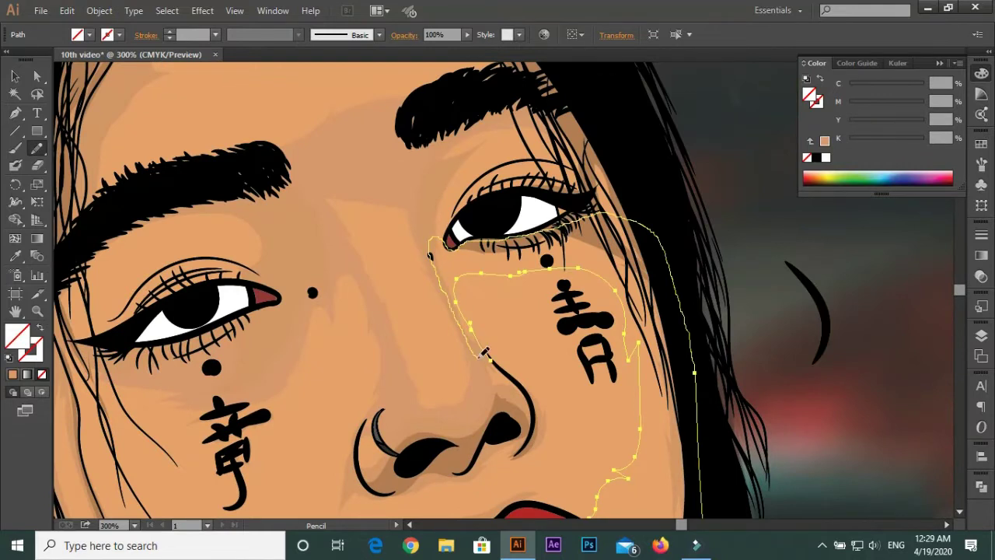
pyautogui.scroll(-3, 484, 354)
pyautogui.scroll(5, 373, 299)
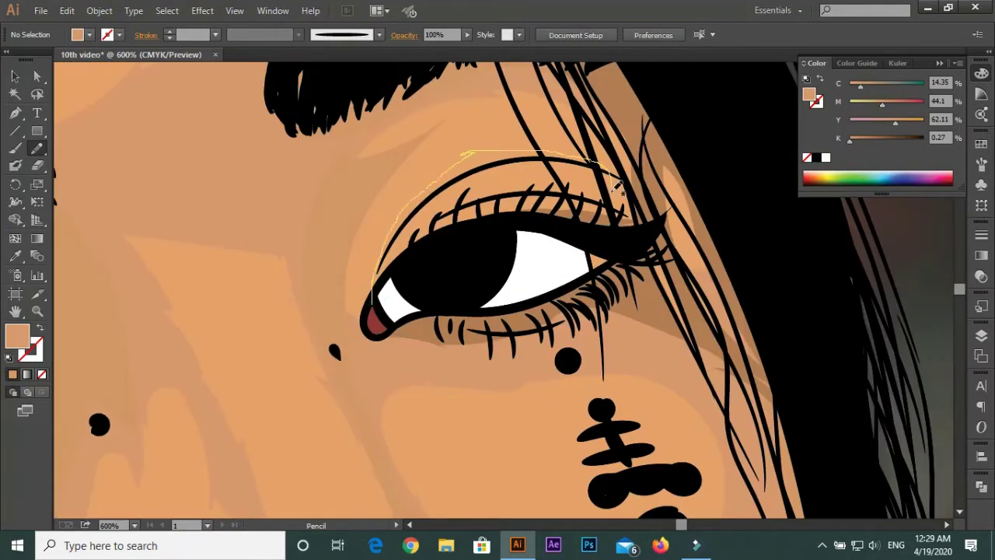
pyautogui.moveTo(447, 237); pyautogui.dragTo(335, 322)
pyautogui.scroll(-3, 595, 309)
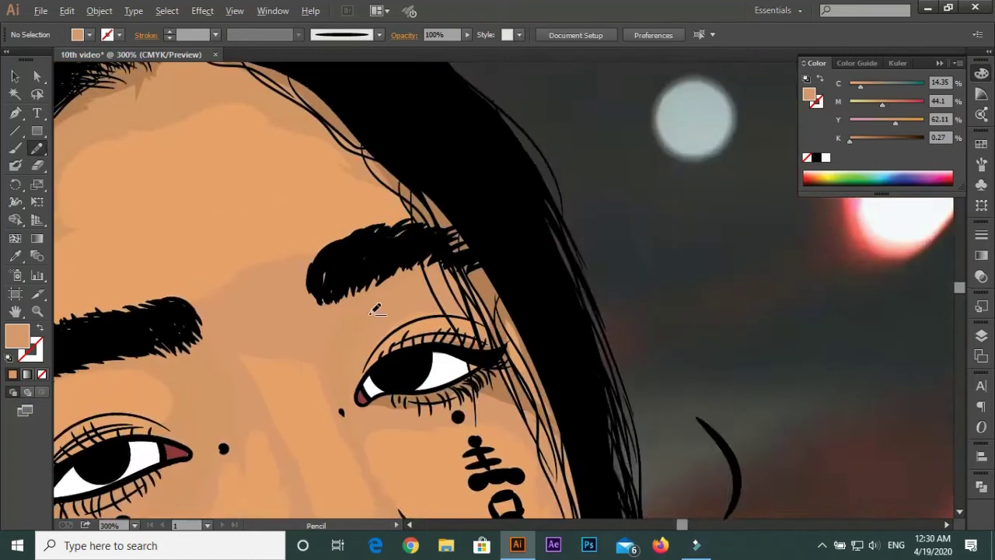
pyautogui.scroll(2, 595, 308)
# Draw a closed forehead highlight along the brows and give it a skin-tone fill
pyautogui.moveTo(467, 292); pyautogui.dragTo(469, 286)
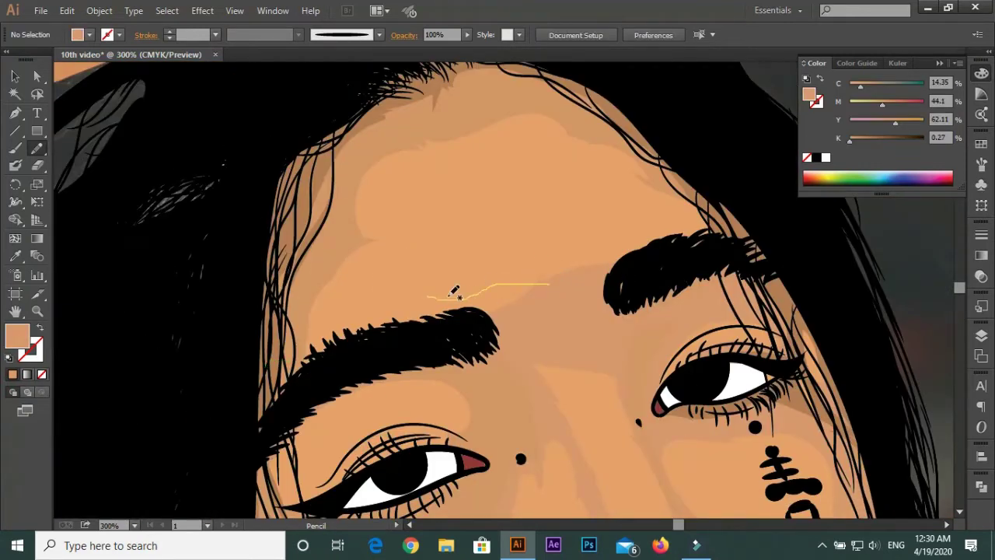
pyautogui.moveTo(442, 208); pyautogui.dragTo(434, 201)
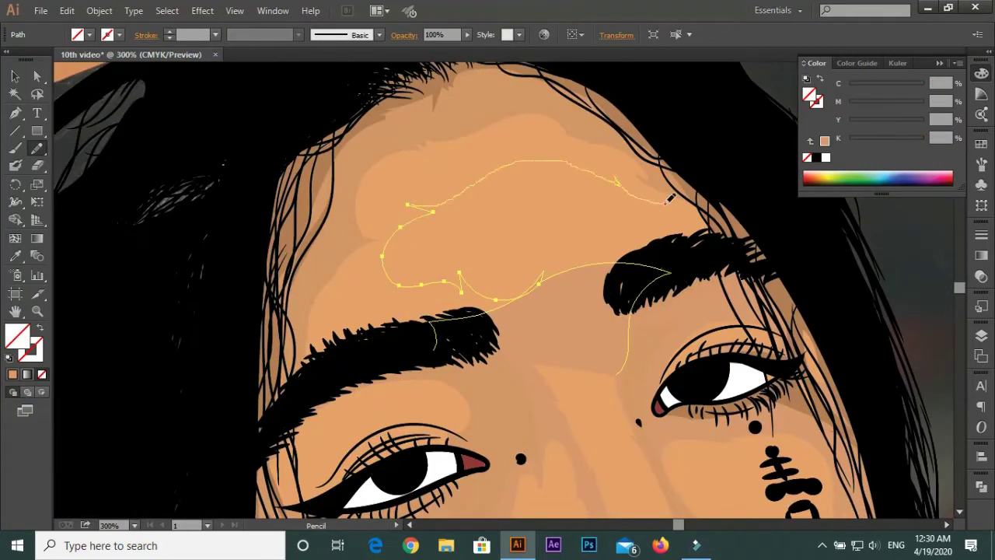
pyautogui.moveTo(573, 271); pyautogui.dragTo(544, 276)
pyautogui.click(824, 141)
pyautogui.hotkey('ctrl', 'shift', 'a')
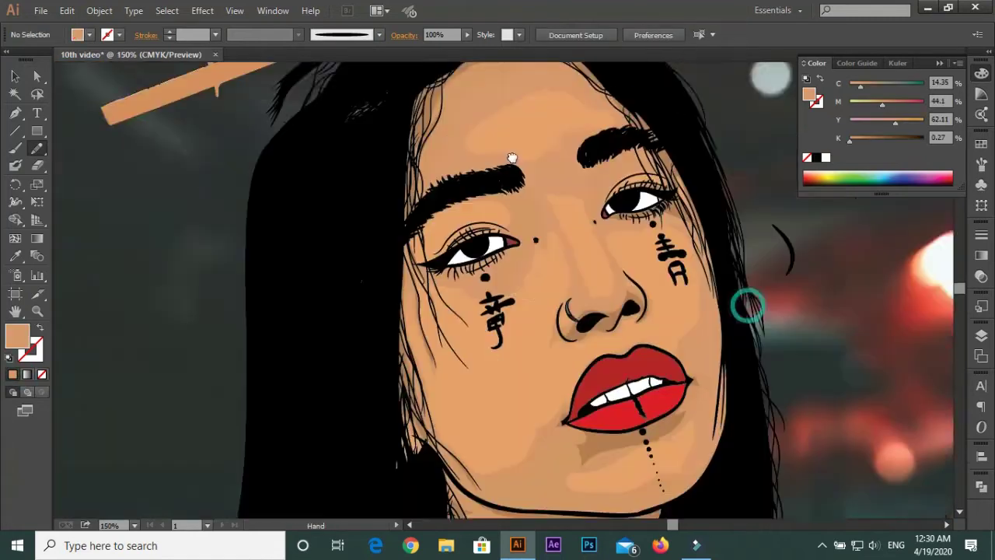
pyautogui.scroll(-5, 537, 236)
pyautogui.hotkey('ctrl', '-')
# Draw filled highlight outlines on the left cheek
pyautogui.moveTo(391, 204); pyautogui.dragTo(429, 327)
pyautogui.moveTo(392, 207); pyautogui.dragTo(416, 293)
pyautogui.moveTo(588, 296); pyautogui.dragTo(397, 215)
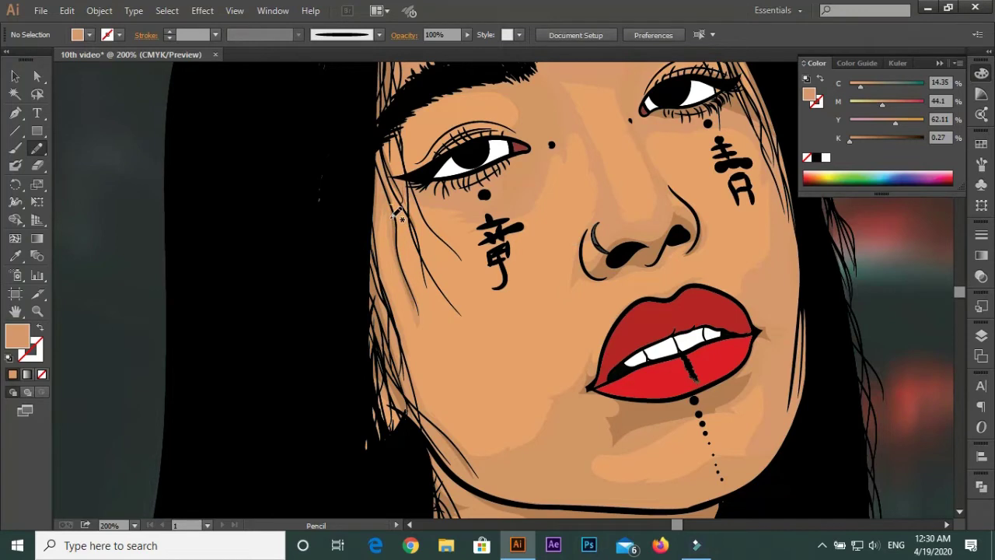
pyautogui.hotkey('ctrl', '+')
pyautogui.moveTo(257, 118); pyautogui.dragTo(325, 295)
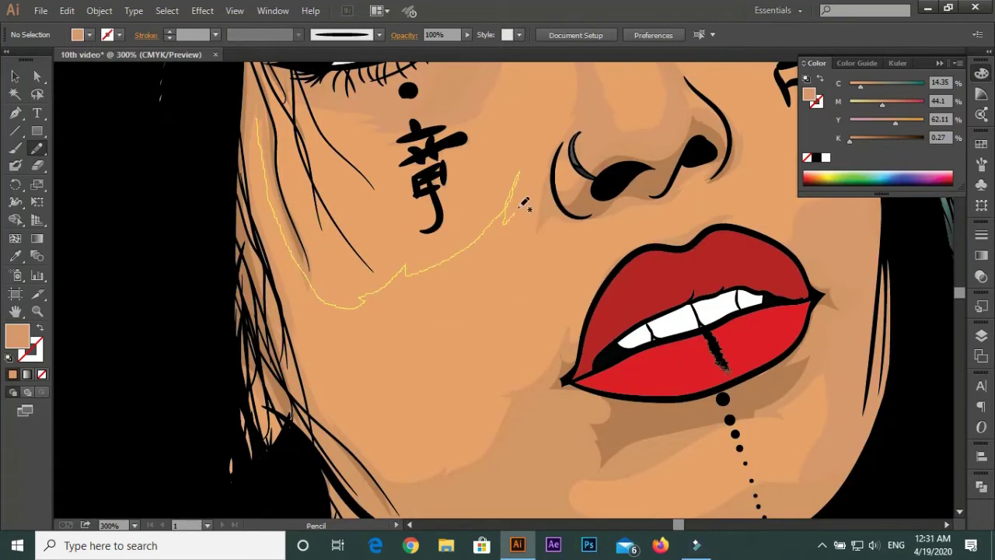
pyautogui.hotkey('ctrl', '-')
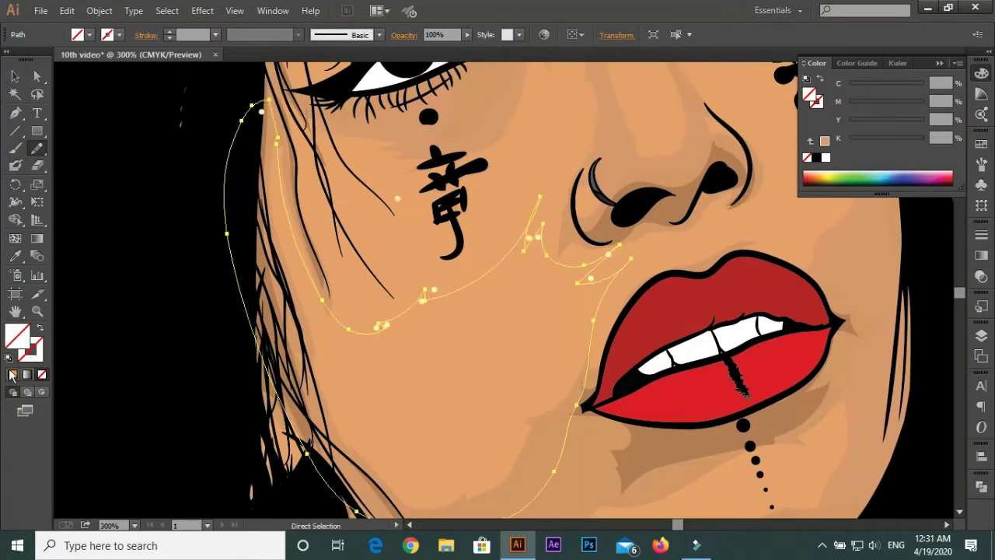
pyautogui.hotkey('ctrl', '-')
pyautogui.hotkey('ctrl', '+')
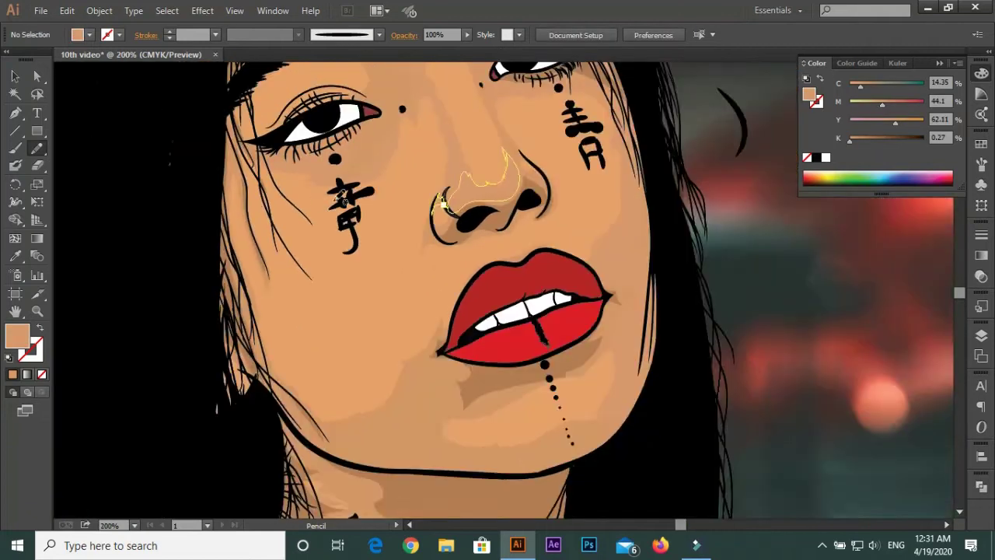
pyautogui.hotkey('ctrl', '+')
# Trace a highlight down the left cheek around the chin, plus another cheek stroke
pyautogui.moveTo(262, 152); pyautogui.dragTo(273, 306)
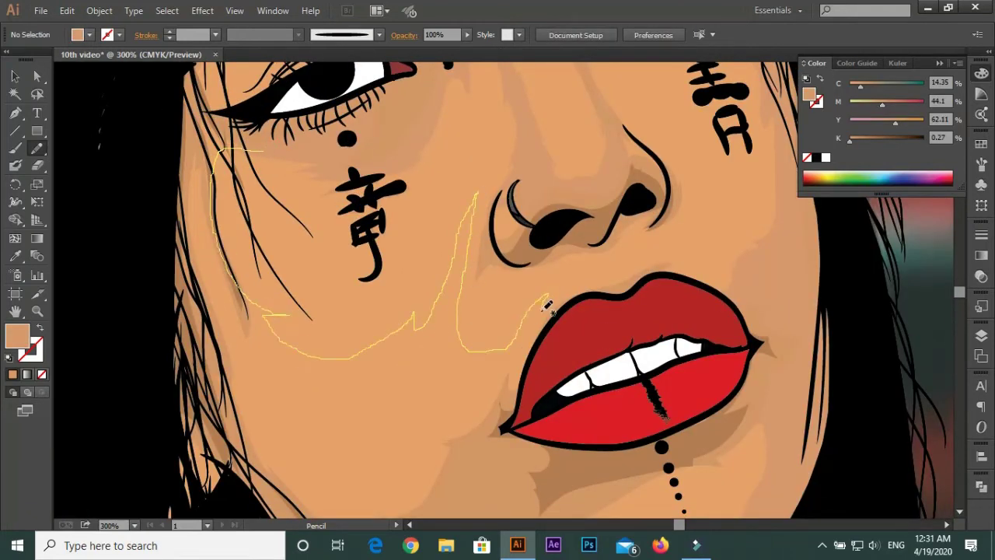
pyautogui.moveTo(509, 437)
pyautogui.mouseDown()
pyautogui.moveTo(482, 262)
pyautogui.moveTo(369, 270)
pyautogui.mouseUp()
pyautogui.hotkey('ctrl', '-')
pyautogui.hotkey('ctrl', '+')
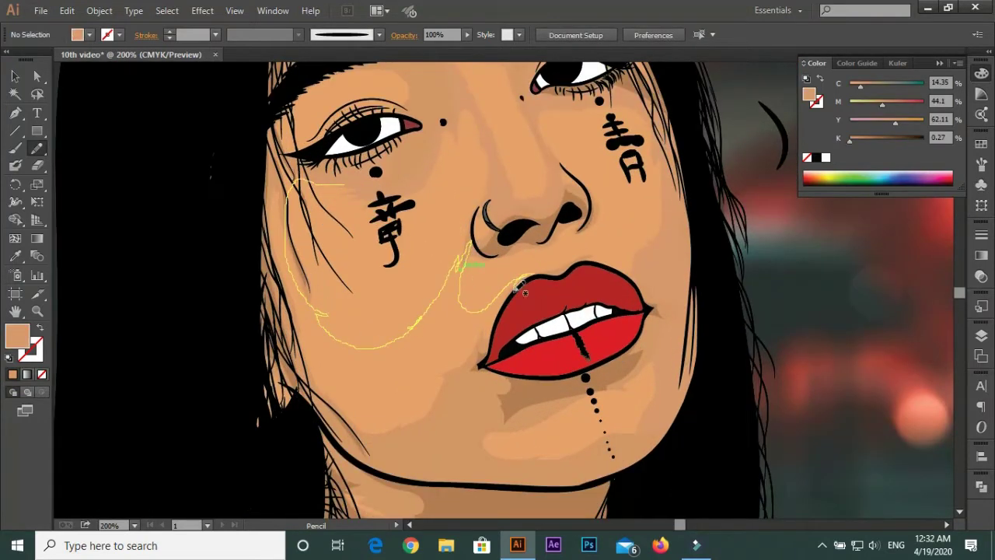
pyautogui.hotkey('ctrl', '+')
pyautogui.scroll(5, 371, 433)
pyautogui.moveTo(199, 329); pyautogui.dragTo(222, 178)
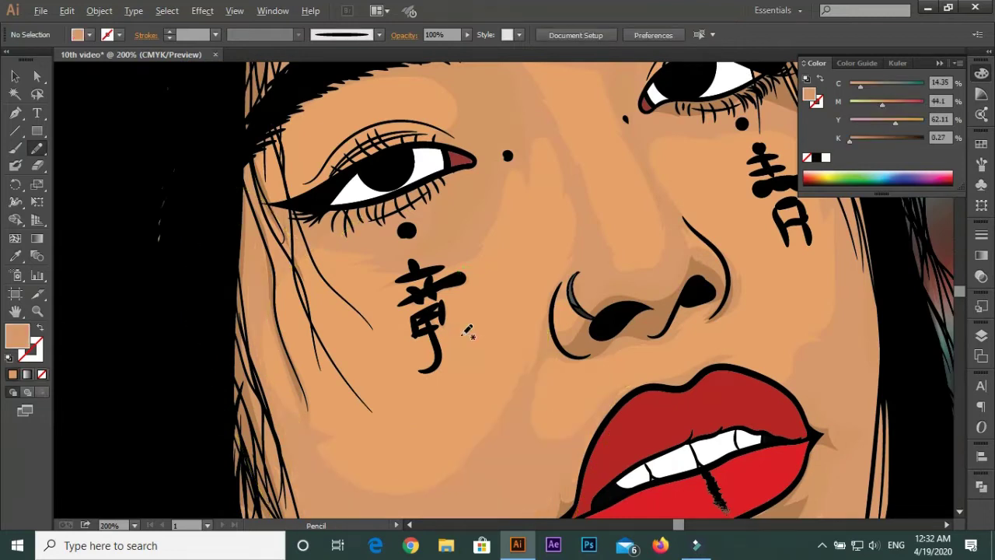
pyautogui.hotkey('ctrl', '0')
pyautogui.scroll(5, 691, 251)
# Trace highlights along the upper lip and beneath both nostrils
pyautogui.moveTo(560, 330); pyautogui.dragTo(555, 322)
pyautogui.hotkey('ctrl', '=')
pyautogui.moveTo(206, 416); pyautogui.dragTo(221, 342)
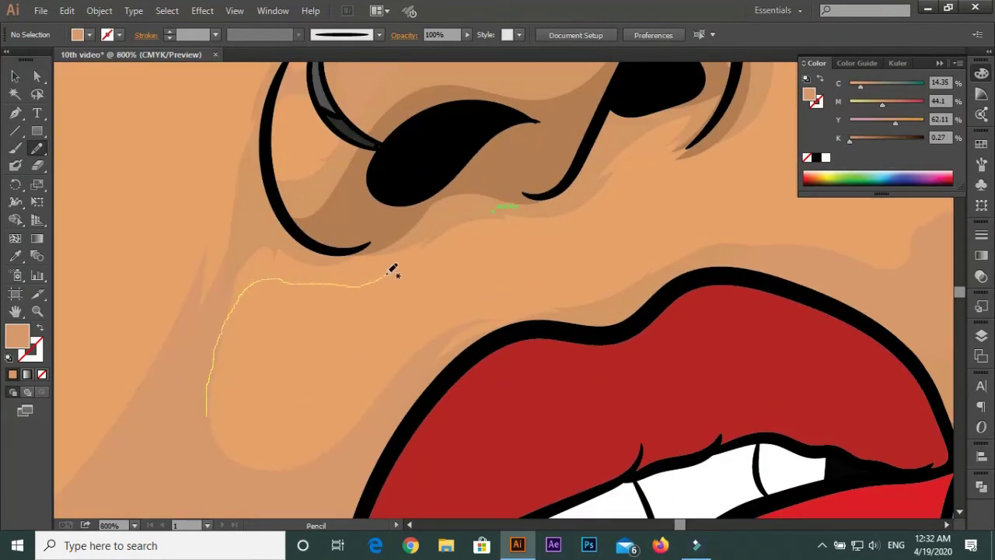
pyautogui.moveTo(678, 160); pyautogui.dragTo(681, 158)
pyautogui.moveTo(681, 158); pyautogui.dragTo(414, 342)
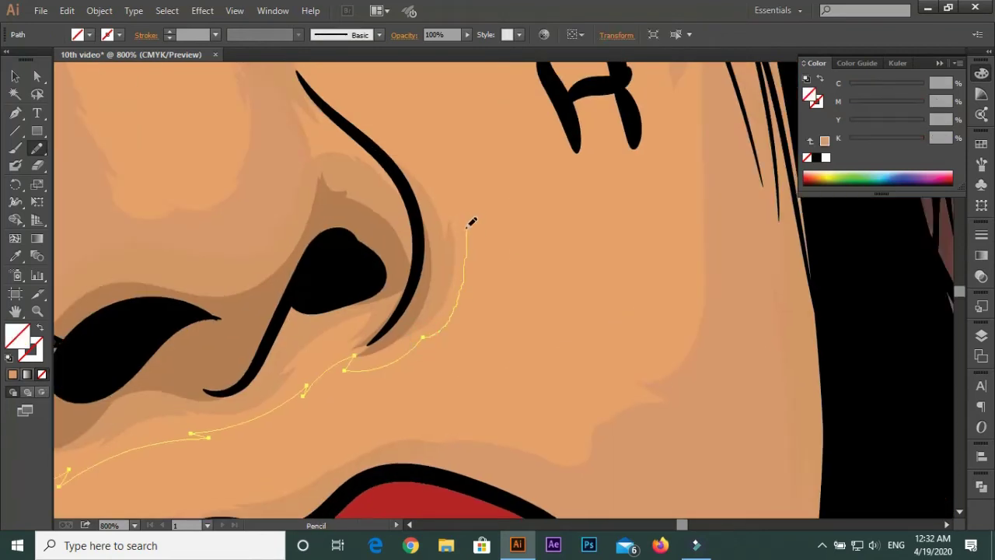
pyautogui.scroll(-5, 698, 311)
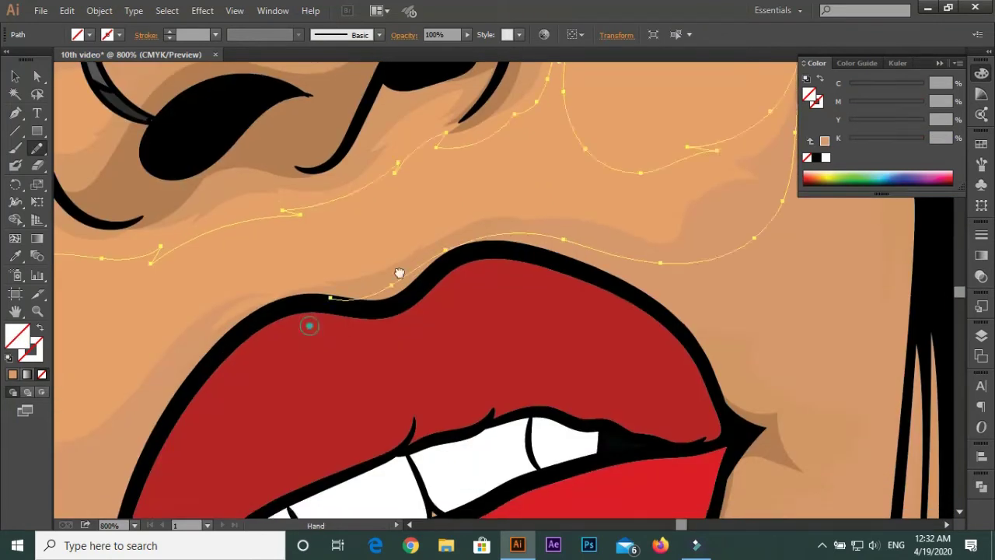
pyautogui.hotkey('ctrl', 'shift', 'a')
pyautogui.hotkey('ctrl', 'z')
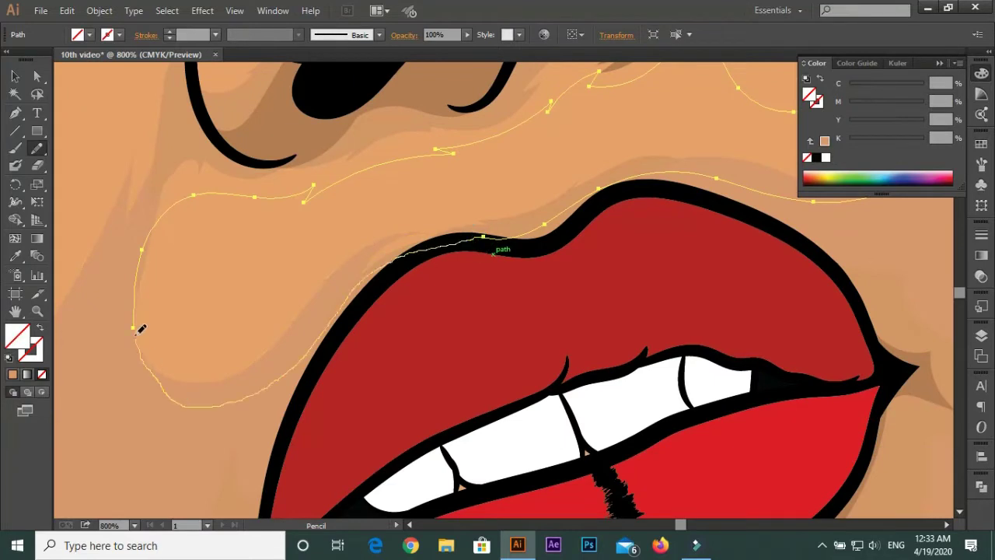
pyautogui.scroll(-3, 106, 168)
pyautogui.scroll(-2, 497, 233)
pyautogui.scroll(2, 504, 215)
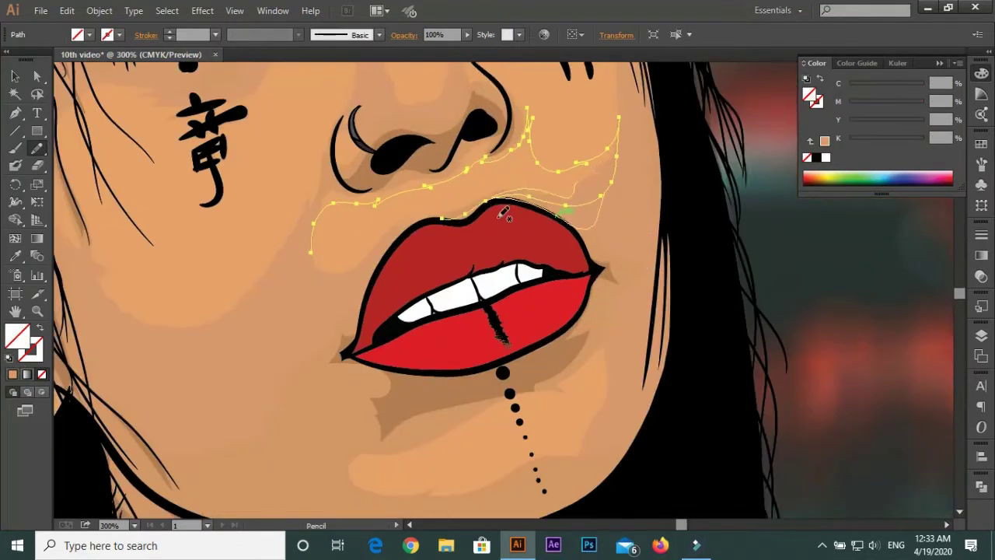
pyautogui.scroll(2, 402, 297)
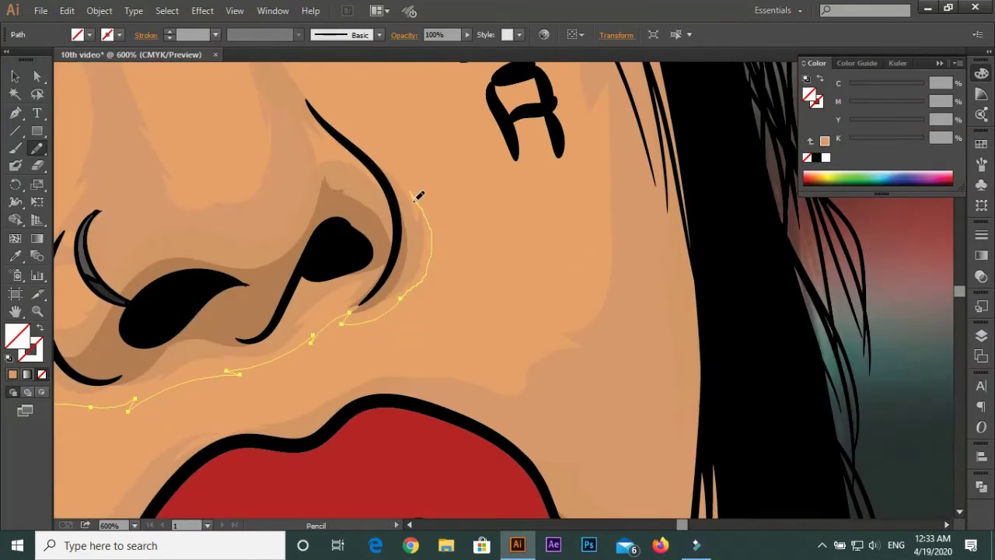
pyautogui.scroll(-3, 388, 186)
pyautogui.hscroll(-3, 396, 202)
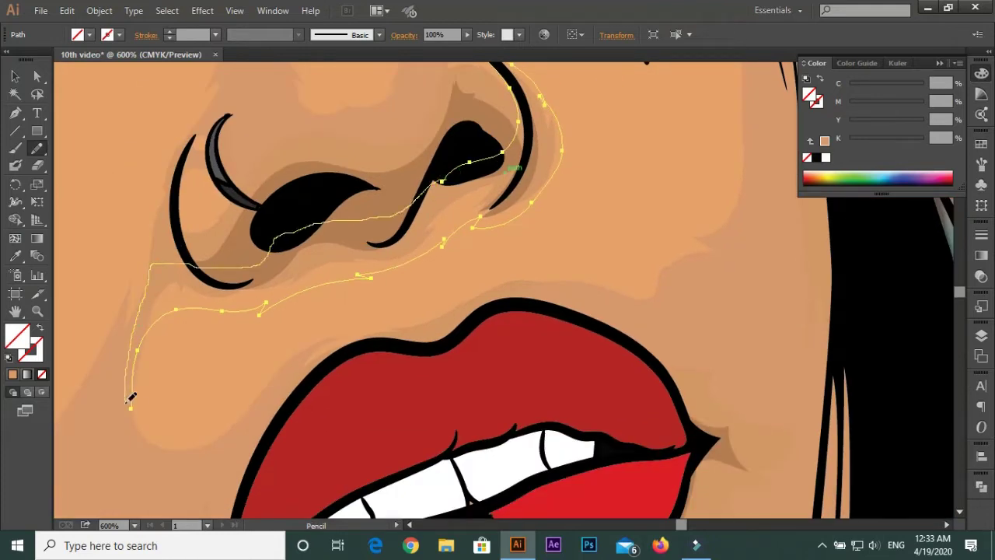
pyautogui.scroll(-4, 130, 398)
pyautogui.scroll(5, 421, 244)
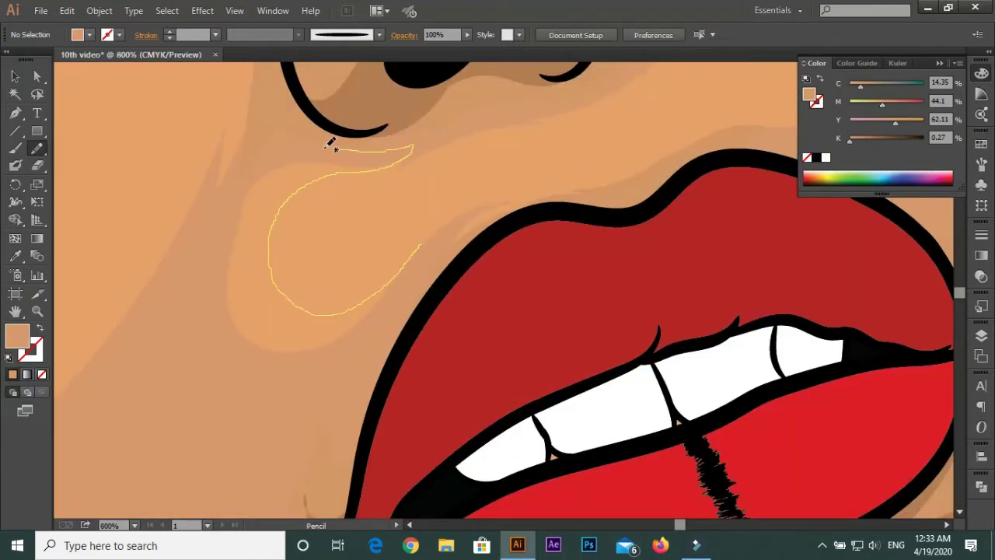
# Draw Pencil highlight shapes beside the nose, under the left eye and along the eyebrow
pyautogui.scroll(-4, 127, 151)
pyautogui.scroll(4, 468, 163)
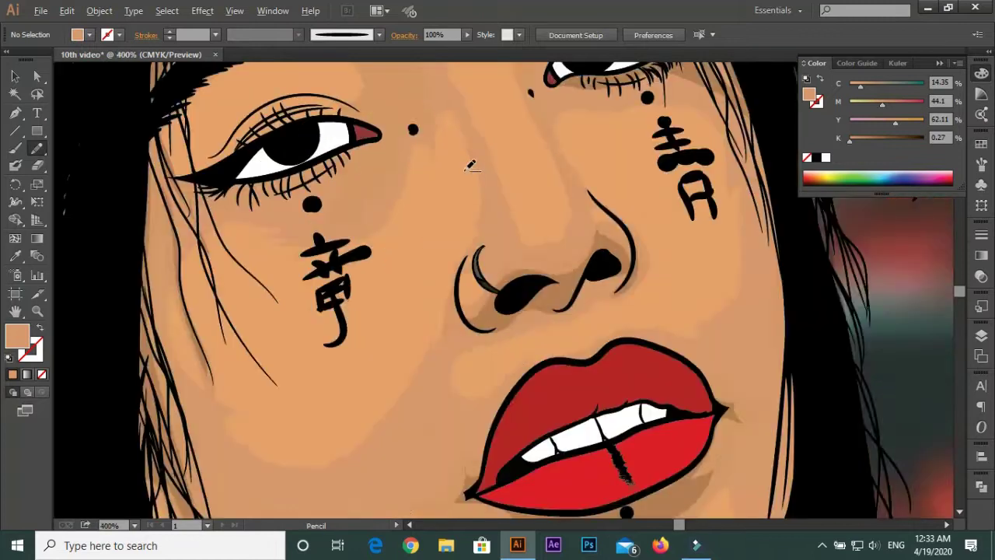
pyautogui.moveTo(496, 269); pyautogui.dragTo(450, 231)
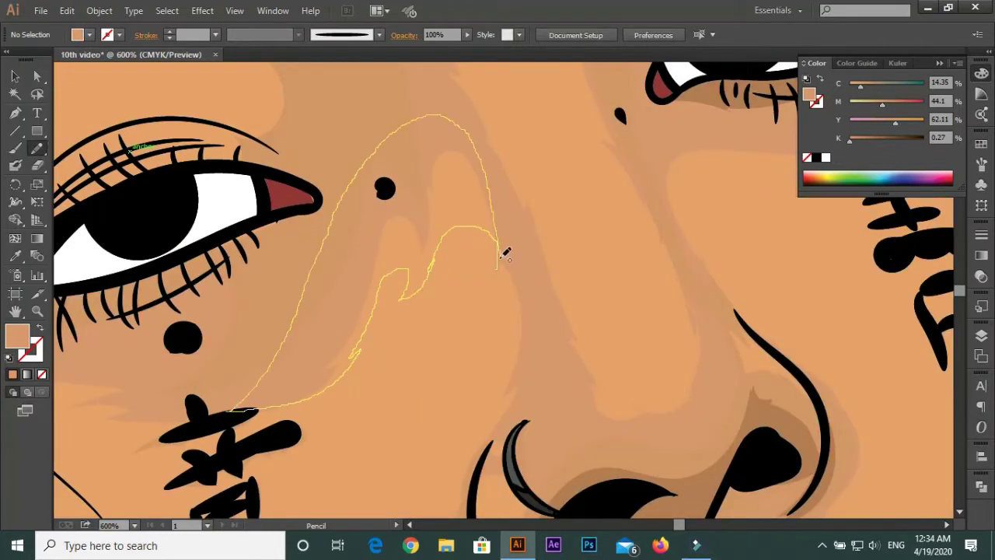
pyautogui.scroll(-4, 506, 253)
pyautogui.scroll(5, 391, 206)
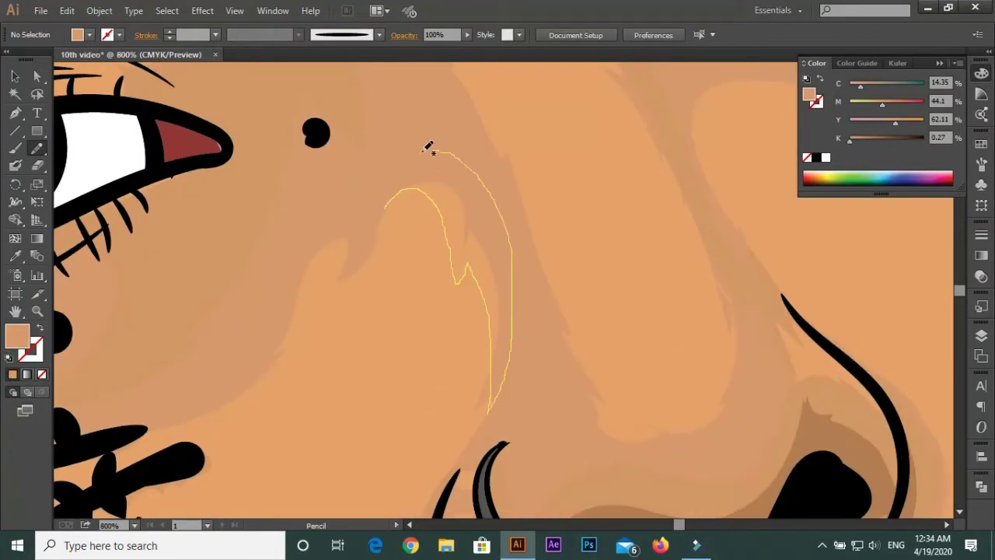
pyautogui.scroll(-4, 368, 402)
pyautogui.scroll(4, 326, 329)
pyautogui.moveTo(467, 225); pyautogui.dragTo(343, 232)
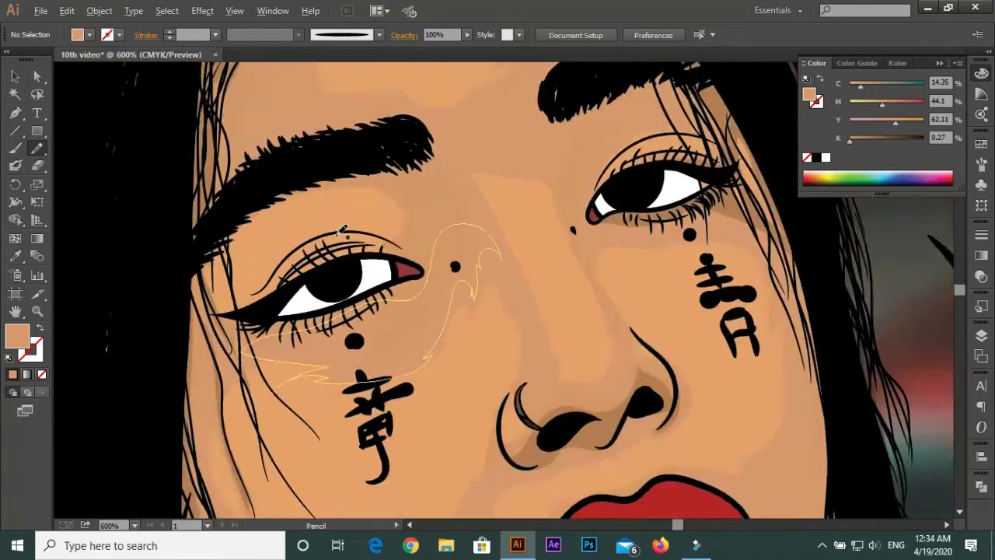
pyautogui.scroll(3, 342, 231)
pyautogui.moveTo(342, 268); pyautogui.dragTo(322, 223)
pyautogui.moveTo(118, 213); pyautogui.dragTo(507, 246)
# Add a highlight stroke running up the side of the nose
pyautogui.scroll(-2, 507, 246)
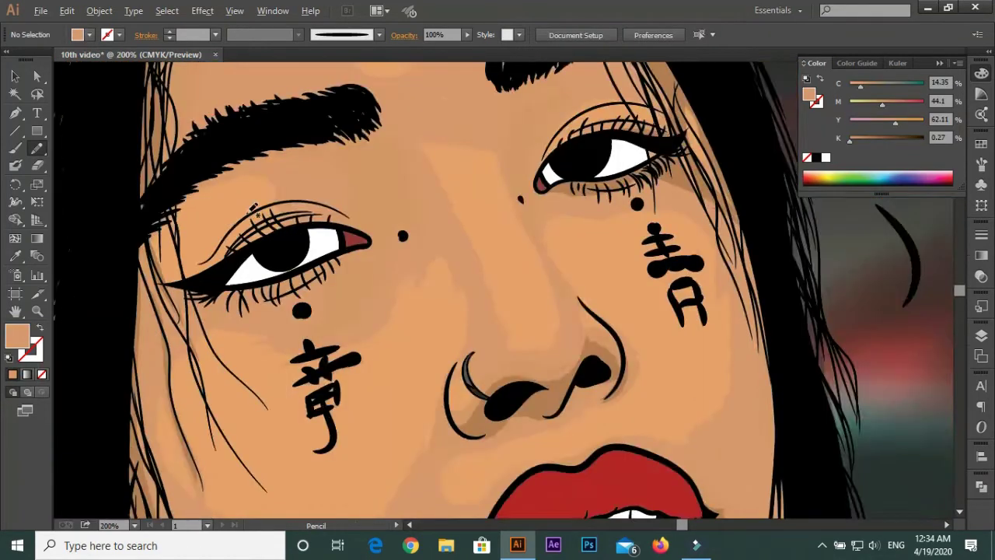
pyautogui.scroll(-2, 507, 246)
pyautogui.scroll(5, 426, 310)
pyautogui.moveTo(426, 311); pyautogui.dragTo(288, 155)
pyautogui.moveTo(294, 160); pyautogui.dragTo(382, 284)
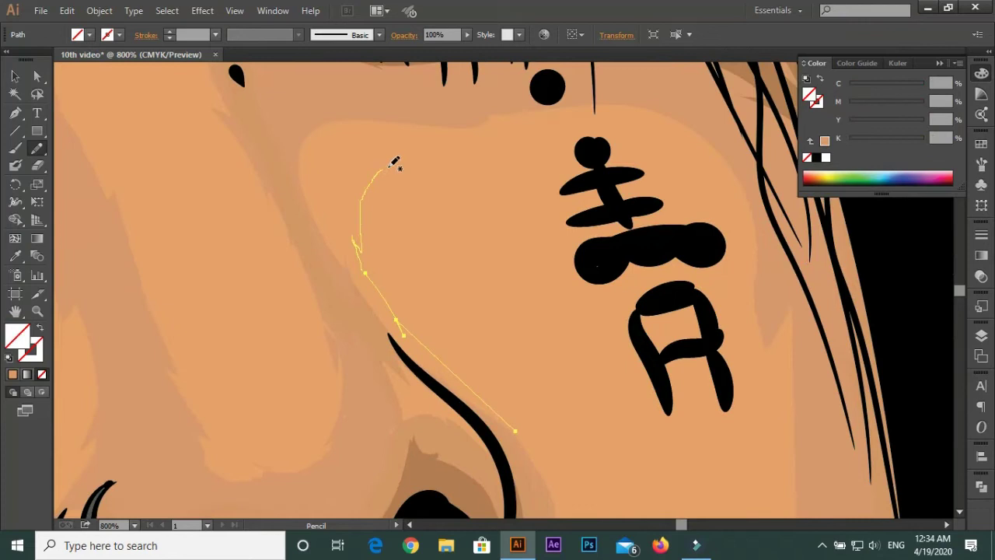
# Trace a long highlight down the right cheek, around the kanji and along the hairline
pyautogui.moveTo(702, 233); pyautogui.dragTo(562, 23)
pyautogui.moveTo(556, 68); pyautogui.dragTo(560, 105)
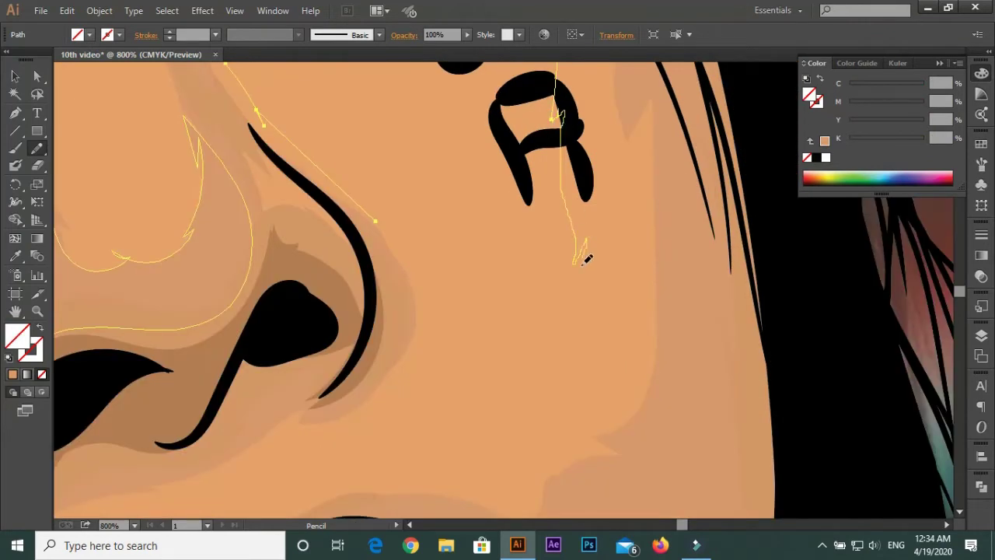
pyautogui.moveTo(585, 260); pyautogui.dragTo(309, 290)
pyautogui.scroll(5, 377, 357)
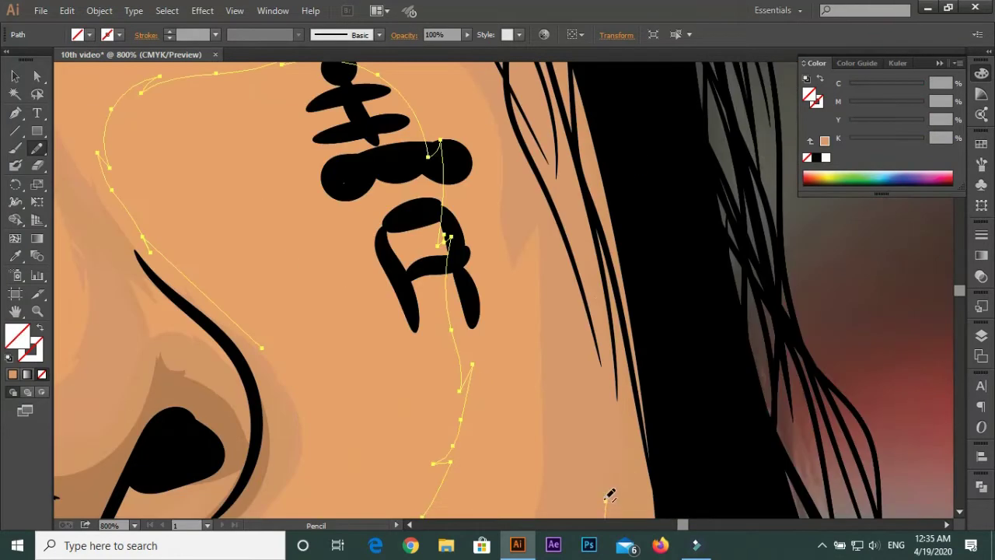
pyautogui.moveTo(567, 156); pyautogui.dragTo(622, 319)
pyautogui.moveTo(205, 432); pyautogui.dragTo(162, 273)
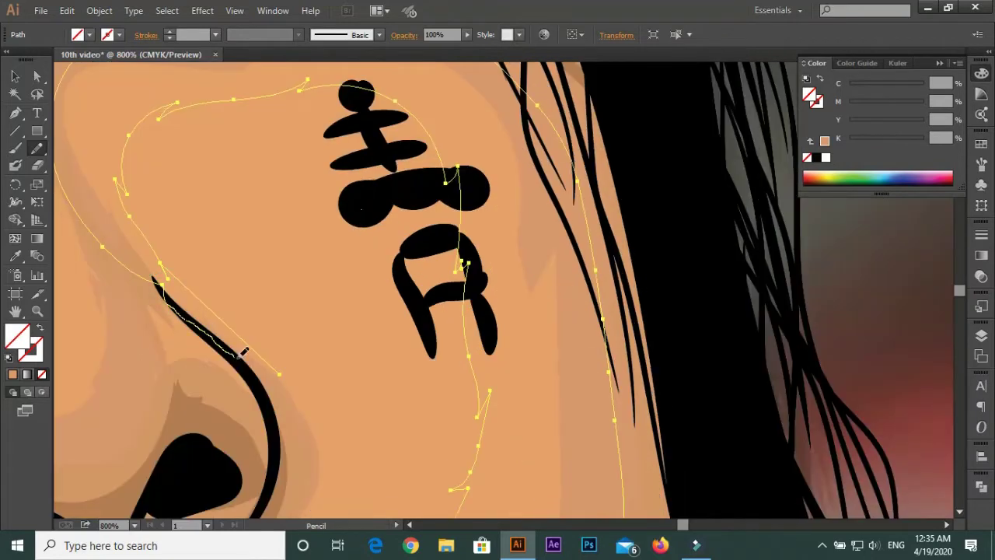
pyautogui.scroll(-2, 222, 211)
pyautogui.scroll(-2, 290, 324)
# Draw a highlight down the neck drip and deselect it
pyautogui.scroll(-1, 273, 360)
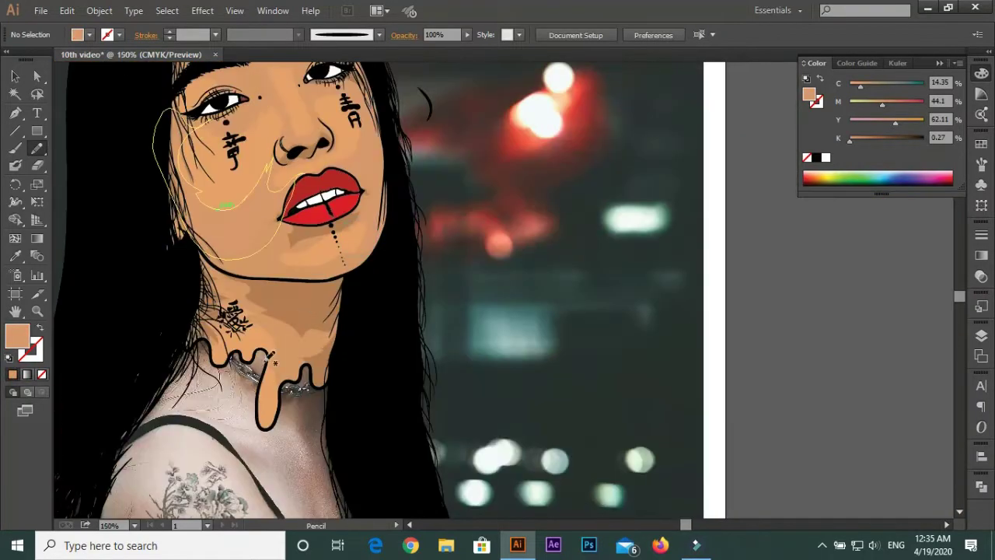
pyautogui.scroll(3, 272, 358)
pyautogui.scroll(-1, 287, 281)
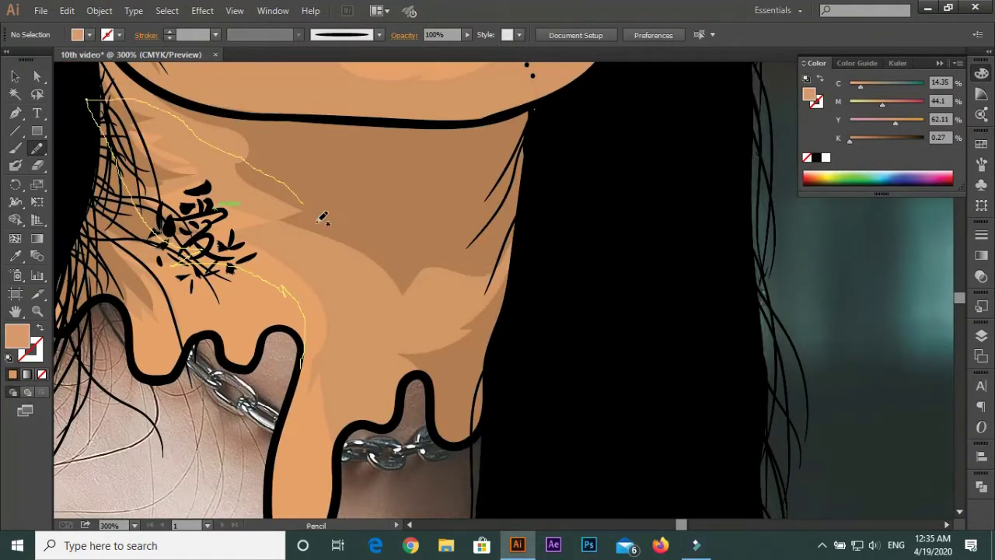
pyautogui.moveTo(341, 449); pyautogui.dragTo(321, 417)
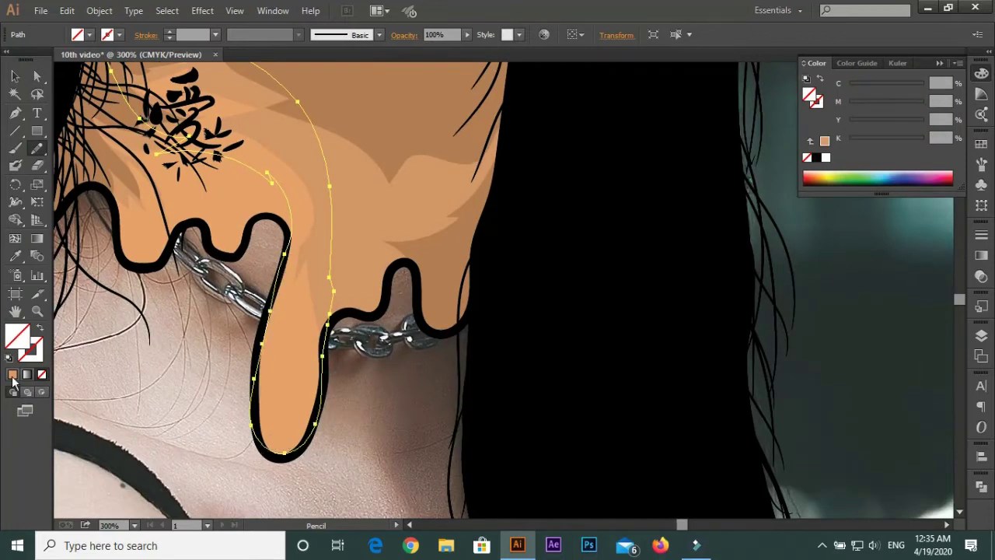
pyautogui.hotkey('ctrl', 'shift', 'a')
# Add a highlight around the chin dots, deselect it and zoom out
pyautogui.scroll(-2, 272, 336)
pyautogui.scroll(2, 363, 311)
pyautogui.scroll(1, 612, 220)
pyautogui.moveTo(612, 221); pyautogui.dragTo(584, 248)
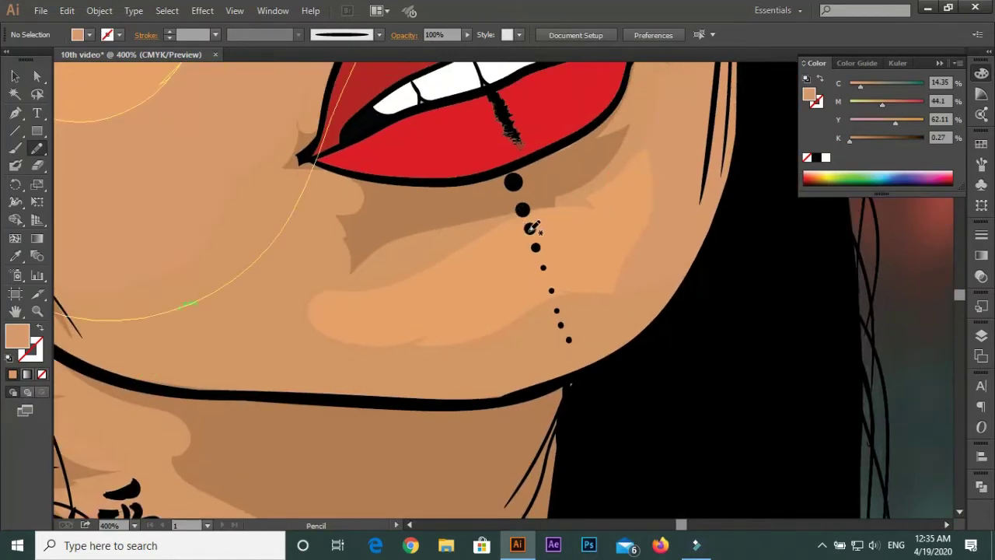
pyautogui.moveTo(425, 219)
pyautogui.mouseDown()
pyautogui.moveTo(529, 226)
pyautogui.moveTo(486, 259)
pyautogui.moveTo(513, 233)
pyautogui.mouseUp()
pyautogui.hotkey('ctrl', 'shift', 'a')
pyautogui.scroll(2, 555, 184)
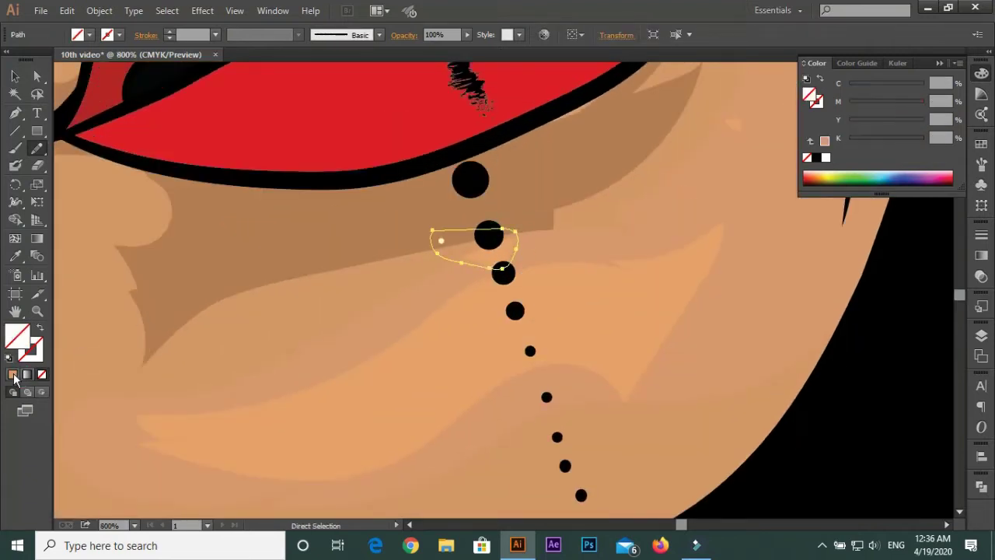
pyautogui.hotkey('ctrl', 'shift', 'a')
pyautogui.scroll(-4, 389, 327)
# Adjust the fill colour to a slightly different skin tone in the Color Picker
pyautogui.scroll(-1, 393, 248)
pyautogui.press('i')
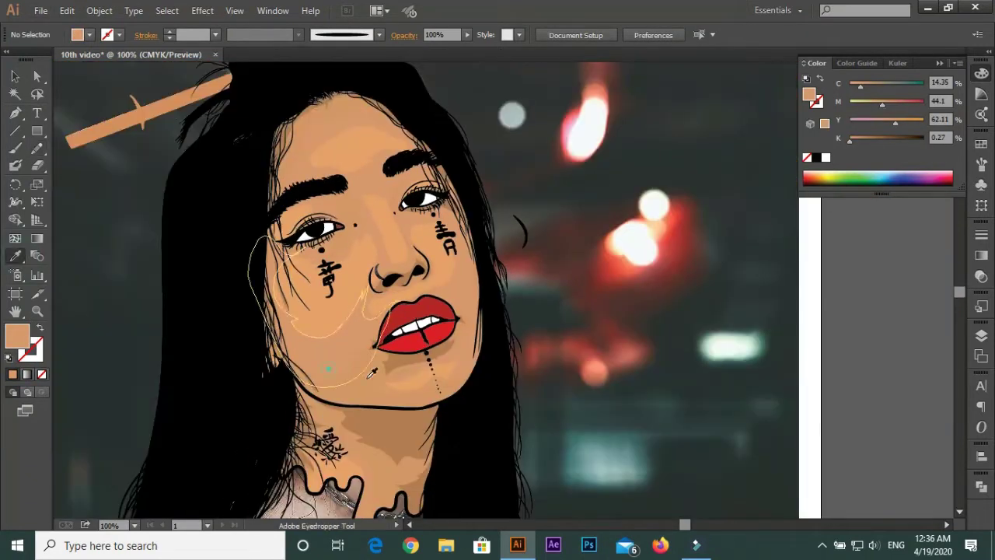
pyautogui.press('F7')
pyautogui.doubleClick(19, 336)
pyautogui.click(438, 314)
pyautogui.scroll(2, 420, 297)
pyautogui.press('n')
pyautogui.press('F6')
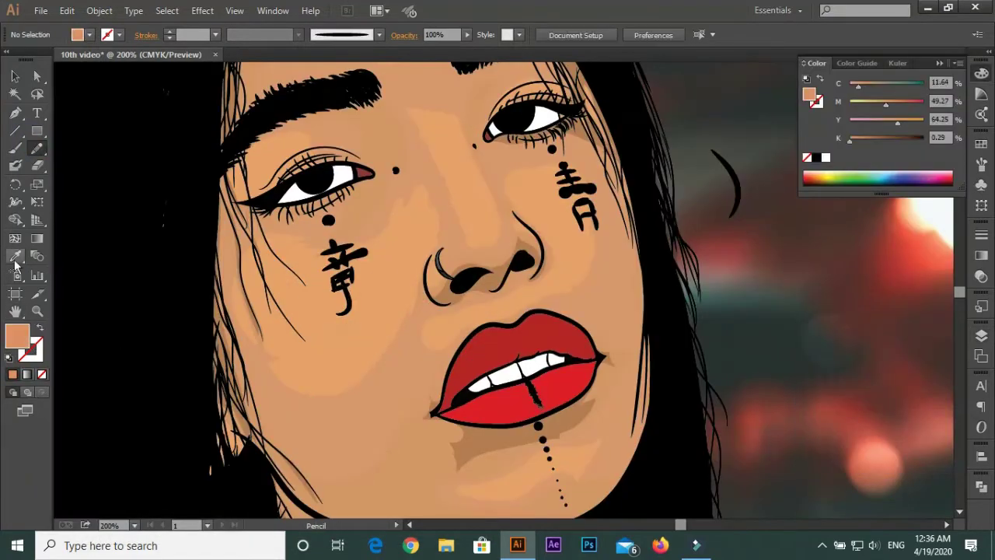
pyautogui.doubleClick(19, 336)
pyautogui.click(189, 329)
pyautogui.press('Return')
# Sample a skin tone from the face and lighten it as the new fill
pyautogui.press('i')
pyautogui.click(342, 366)
pyautogui.doubleClick(19, 336)
pyautogui.click(187, 334)
pyautogui.press('Return')
pyautogui.doubleClick(19, 336)
pyautogui.click(186, 332)
pyautogui.press('Return')
pyautogui.press('n')
# Draw a Pencil highlight down the nose bridge between the eyes
pyautogui.scroll(2, 311, 218)
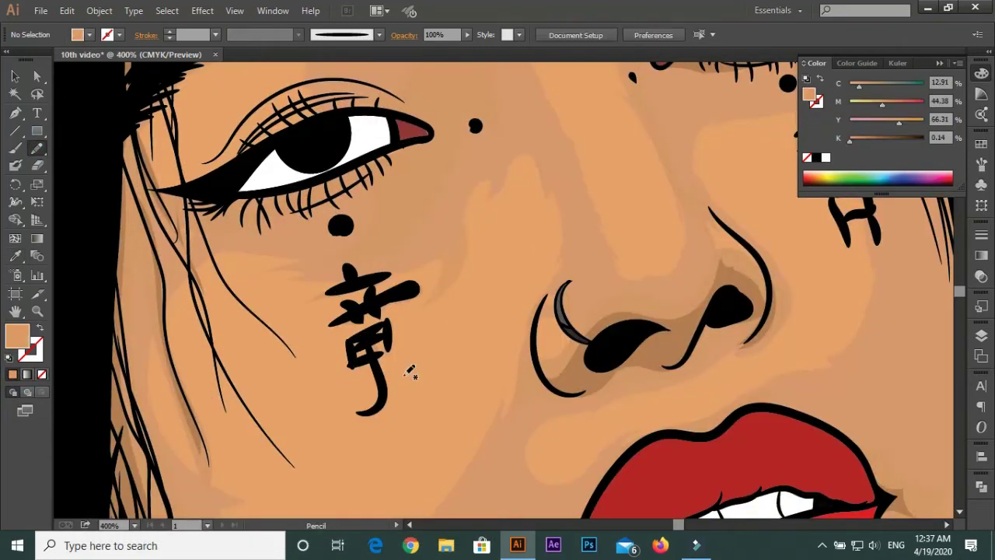
pyautogui.scroll(-4, 410, 373)
pyautogui.scroll(1, 435, 295)
pyautogui.scroll(2, 451, 233)
pyautogui.scroll(2, 459, 204)
pyautogui.scroll(-2, 459, 203)
pyautogui.scroll(-2, 555, 271)
pyautogui.hscroll(2, 573, 241)
pyautogui.scroll(2, 464, 208)
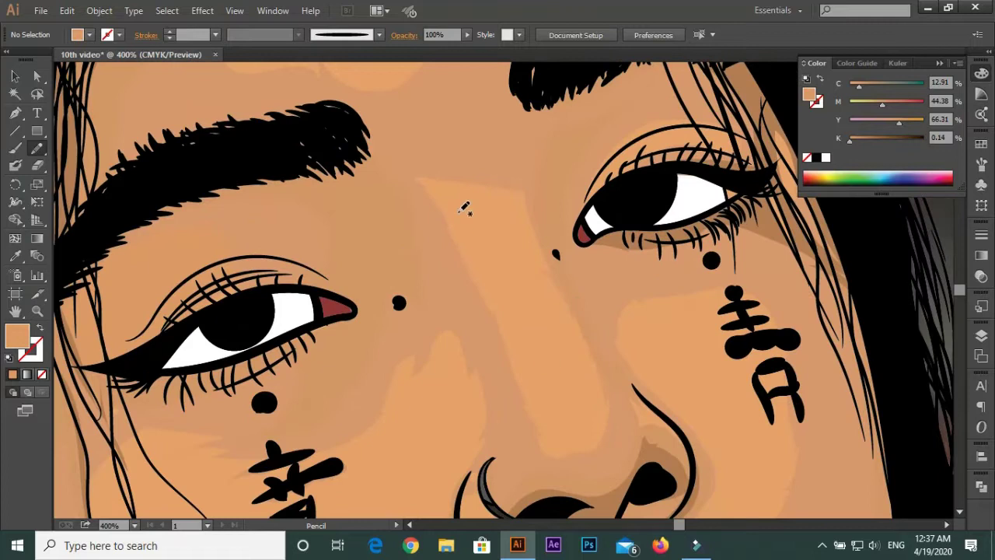
pyautogui.moveTo(460, 216); pyautogui.dragTo(460, 211)
pyautogui.scroll(-1, 459, 216)
pyautogui.scroll(-2, 498, 287)
# Set the fill to a lighter peach, then a more saturated skin tone
pyautogui.doubleClick(19, 336)
pyautogui.press('Return')
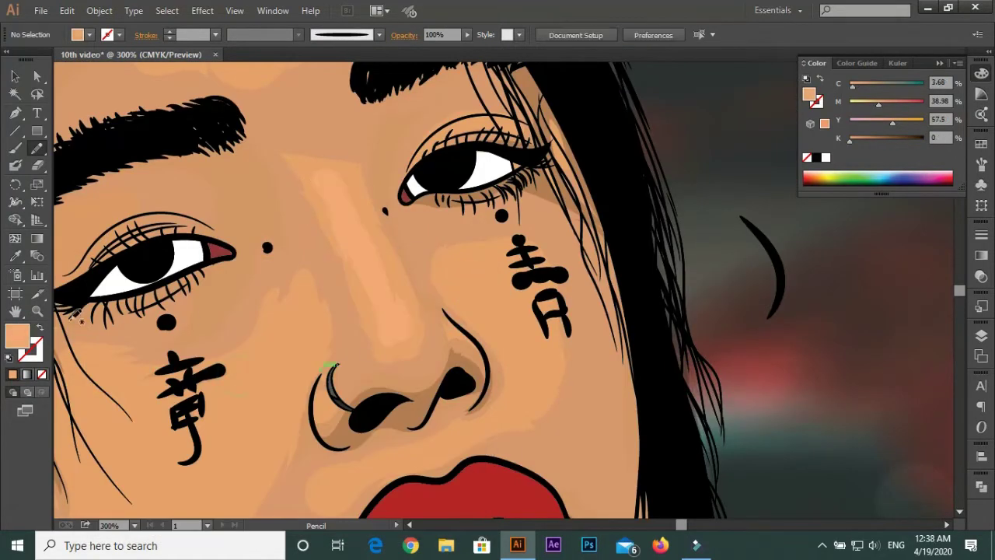
pyautogui.doubleClick(18, 336)
pyautogui.click(199, 335)
pyautogui.click(437, 313)
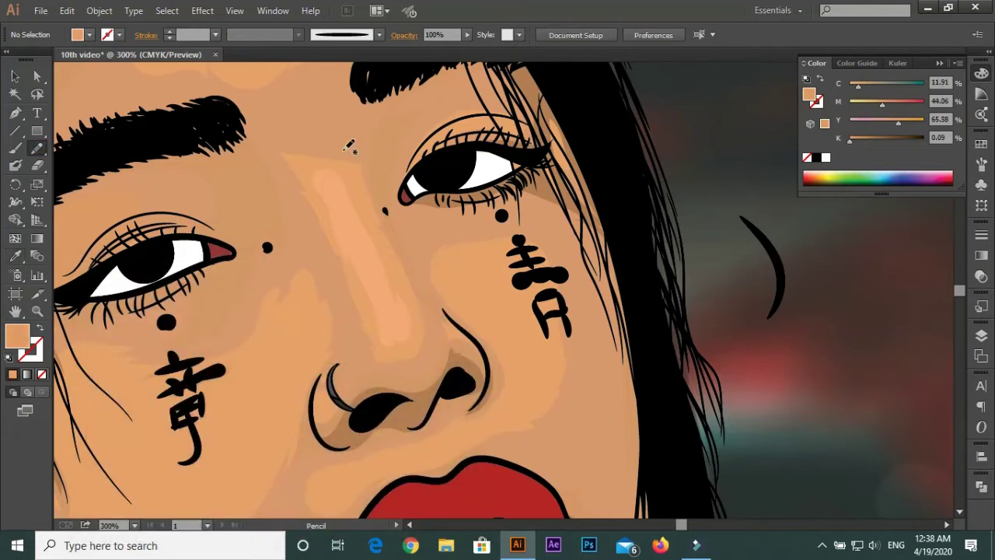
pyautogui.click(15, 256)
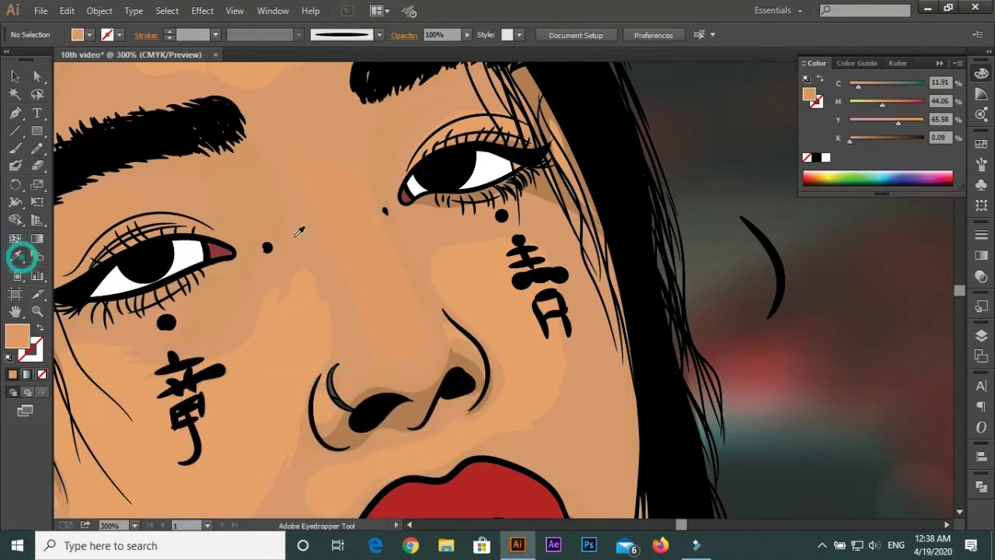
pyautogui.doubleClick(19, 336)
pyautogui.press('Return')
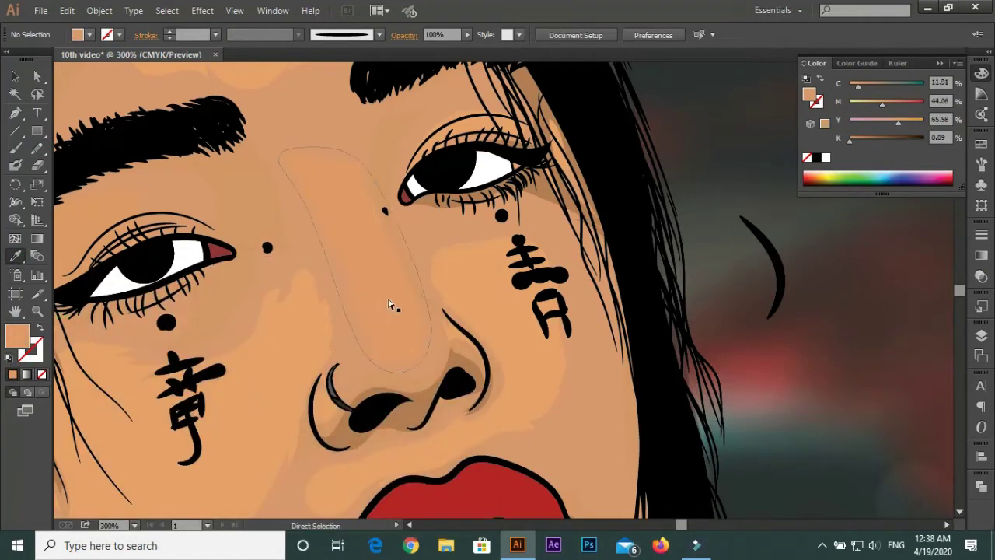
# Select the nose highlight and recolour it with a lighter fill
pyautogui.click(391, 305)
pyautogui.doubleClick(18, 336)
pyautogui.click(435, 312)
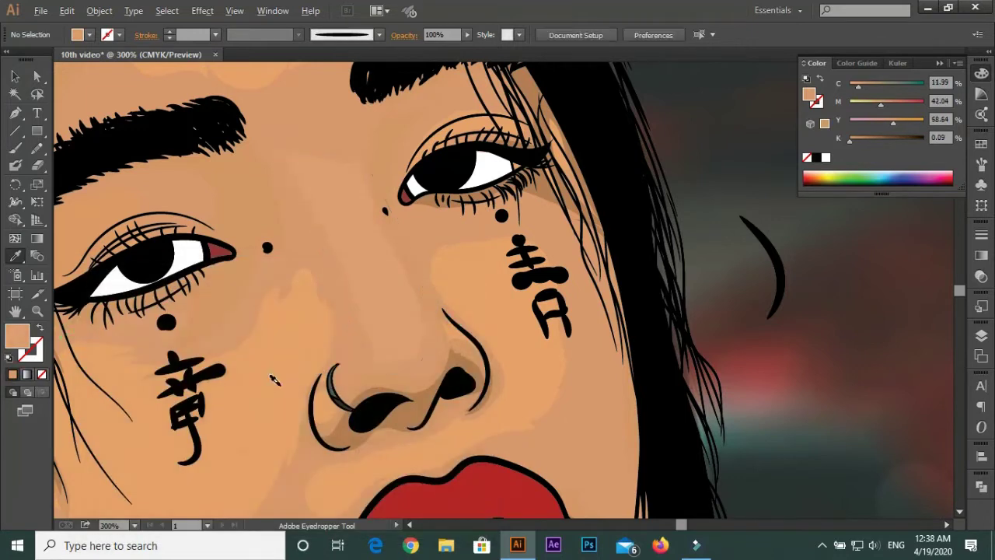
pyautogui.scroll(-3, 437, 164)
pyautogui.scroll(2, 436, 164)
# Draw a Pencil highlight along the wavy lower edge of the neck drip above the chain
pyautogui.press('n')
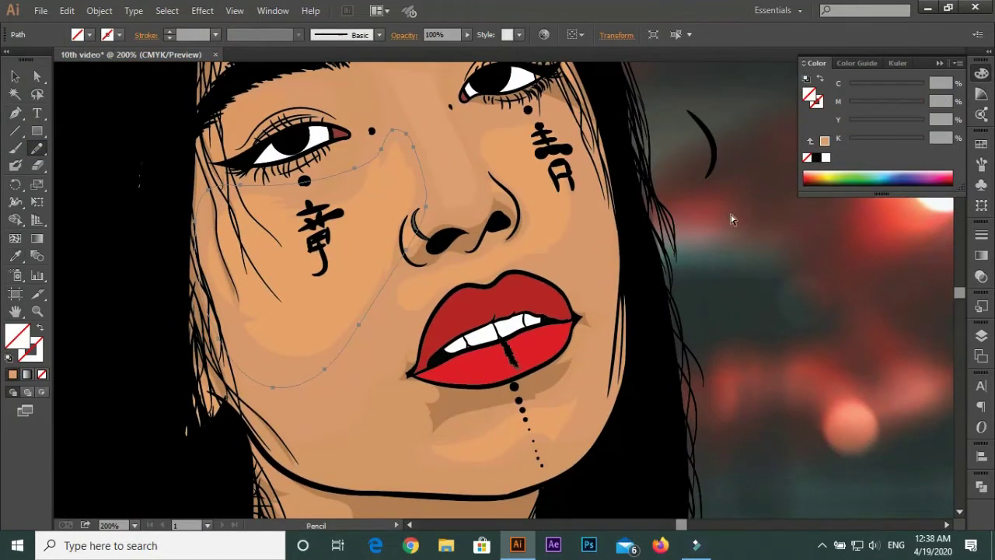
pyautogui.moveTo(405, 269); pyautogui.dragTo(309, 287)
pyautogui.scroll(-3, 471, 222)
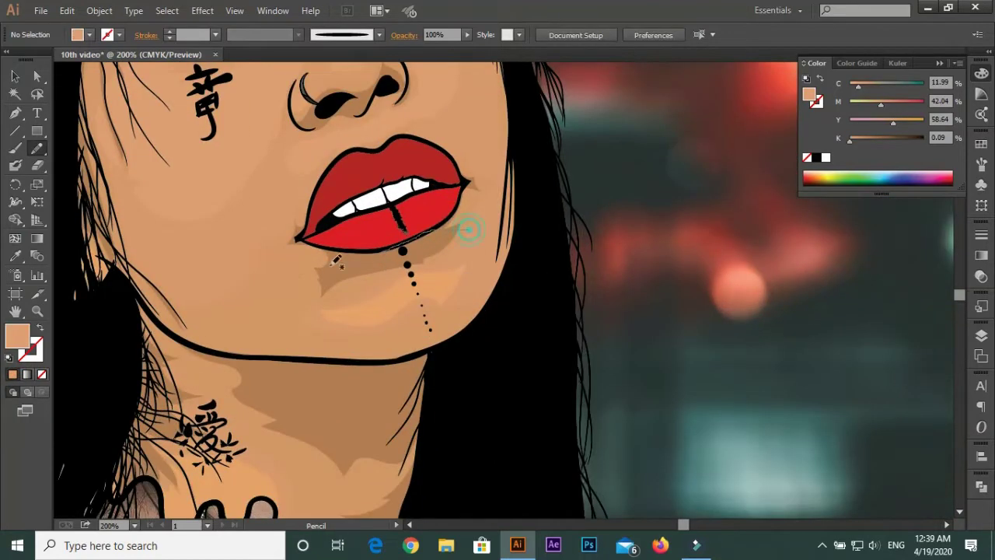
pyautogui.scroll(-2, 548, 303)
pyautogui.scroll(2, 548, 303)
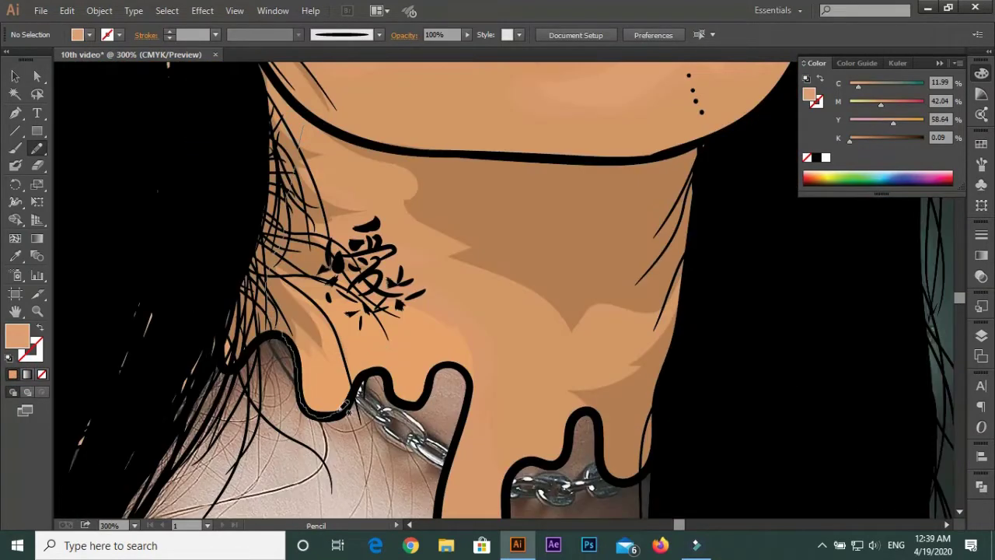
pyautogui.moveTo(459, 362); pyautogui.dragTo(450, 457)
pyautogui.scroll(-2, 449, 346)
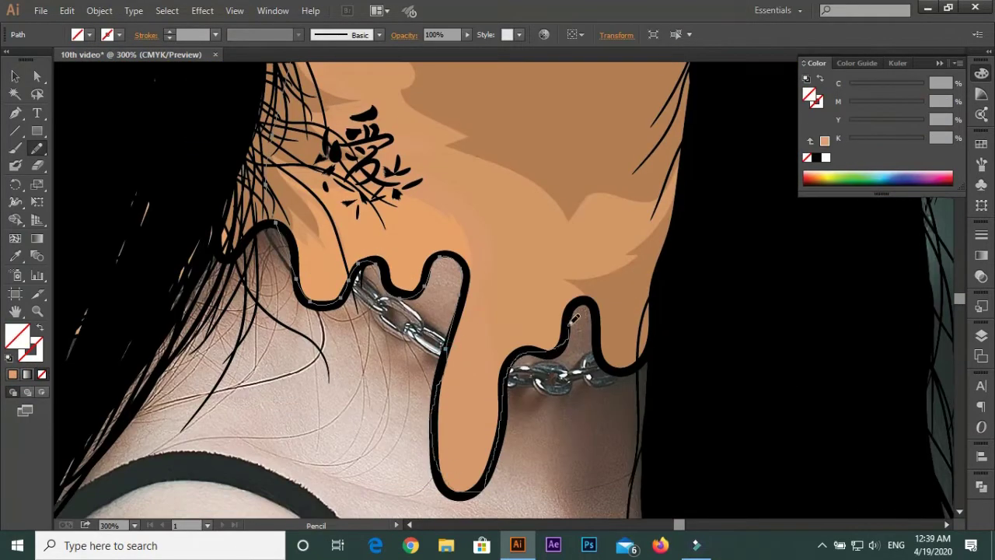
pyautogui.scroll(5, 576, 318)
pyautogui.scroll(-2, 576, 318)
pyautogui.scroll(2, 661, 338)
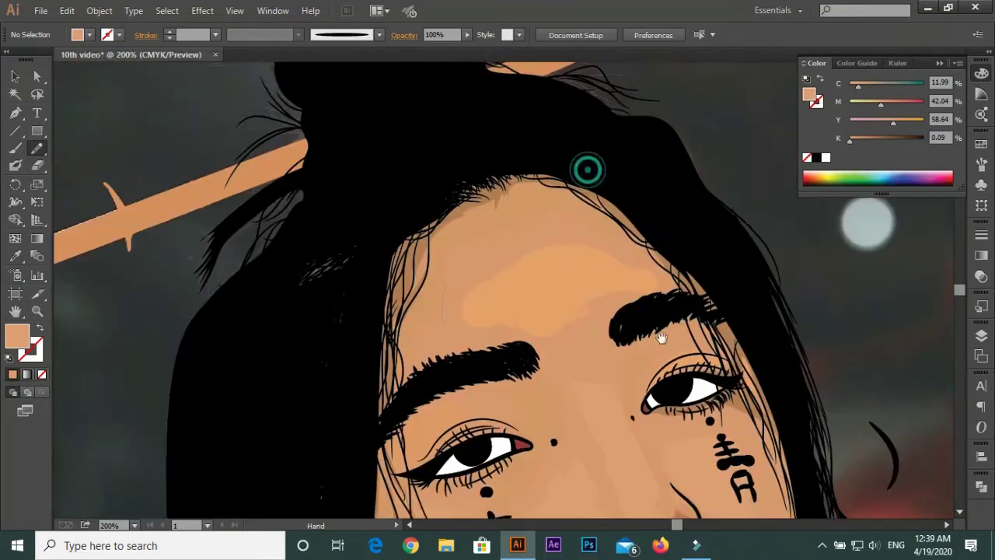
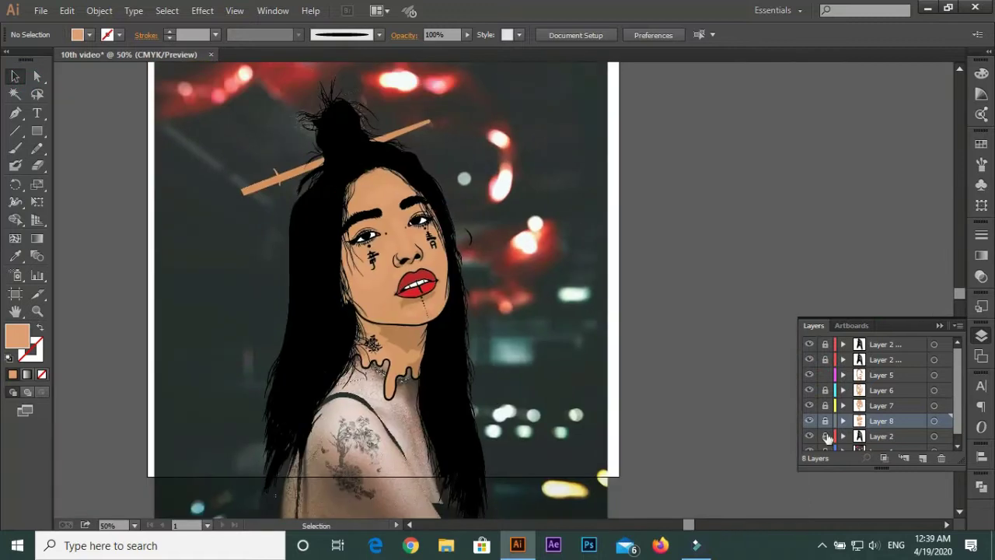
# Warm the face colour through Adjust Color Balance by reducing cyan
pyautogui.click(67, 11)
pyautogui.moveTo(100, 266)
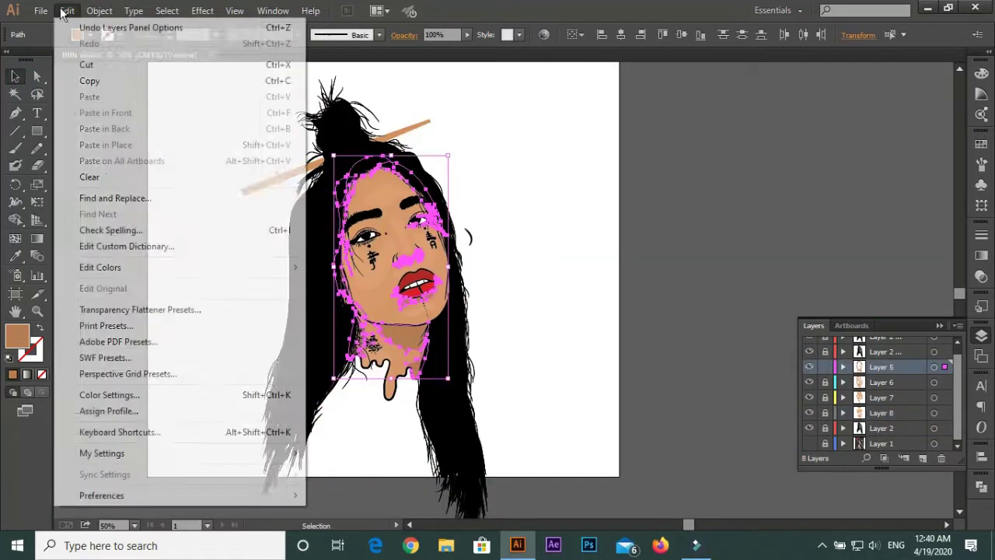
pyautogui.click(342, 281)
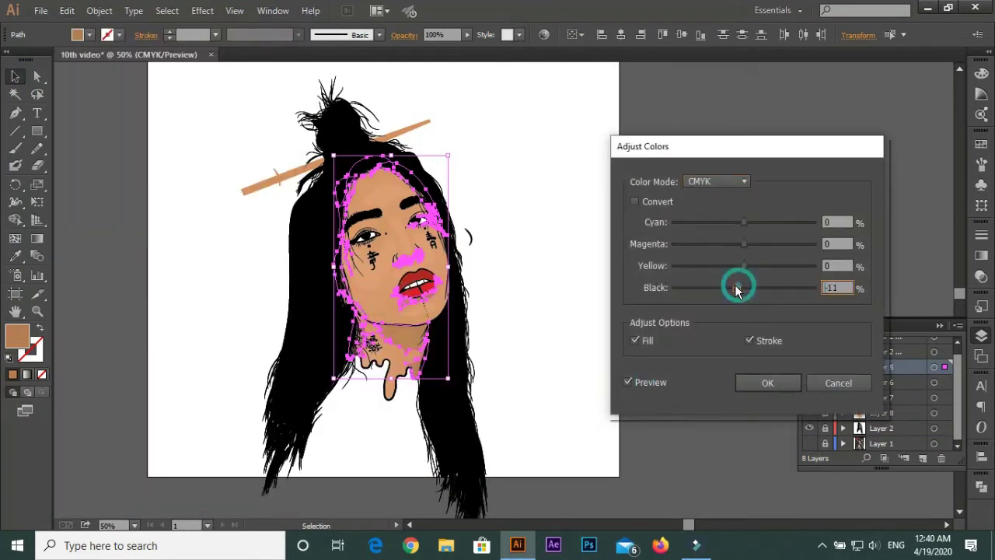
pyautogui.moveTo(751, 226)
pyautogui.mouseDown()
pyautogui.moveTo(721, 248)
pyautogui.moveTo(747, 248)
pyautogui.moveTo(743, 268)
pyautogui.mouseUp()
pyautogui.press('Return')
pyautogui.click(555, 318)
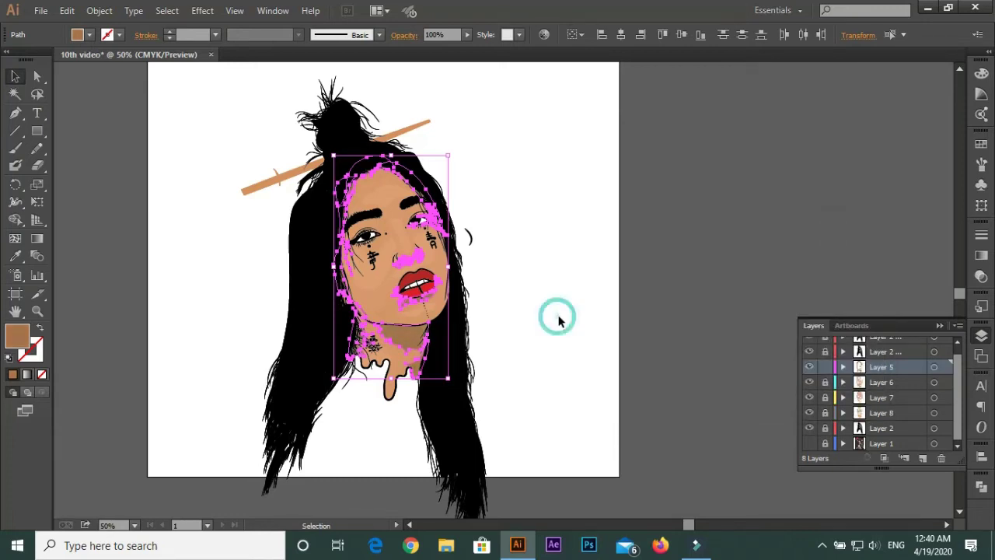
# Darken the Layer 6 skin shading with Adjust Color Balance
pyautogui.hotkey('ctrl', '+')
pyautogui.click(440, 253)
pyautogui.click(67, 11)
pyautogui.click(342, 281)
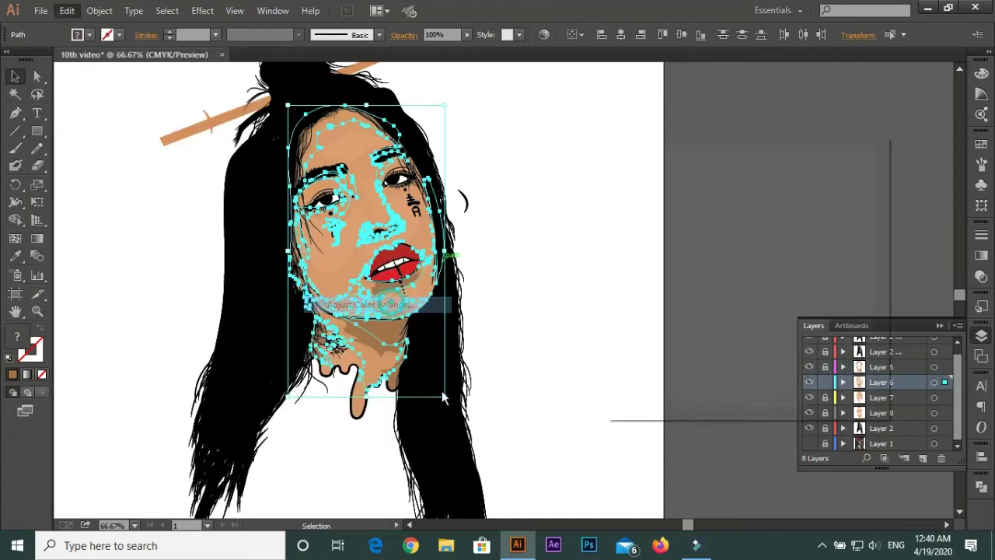
pyautogui.moveTo(747, 285)
pyautogui.mouseDown()
pyautogui.moveTo(760, 290)
pyautogui.moveTo(745, 272)
pyautogui.mouseUp()
pyautogui.press('Return')
pyautogui.click(612, 308)
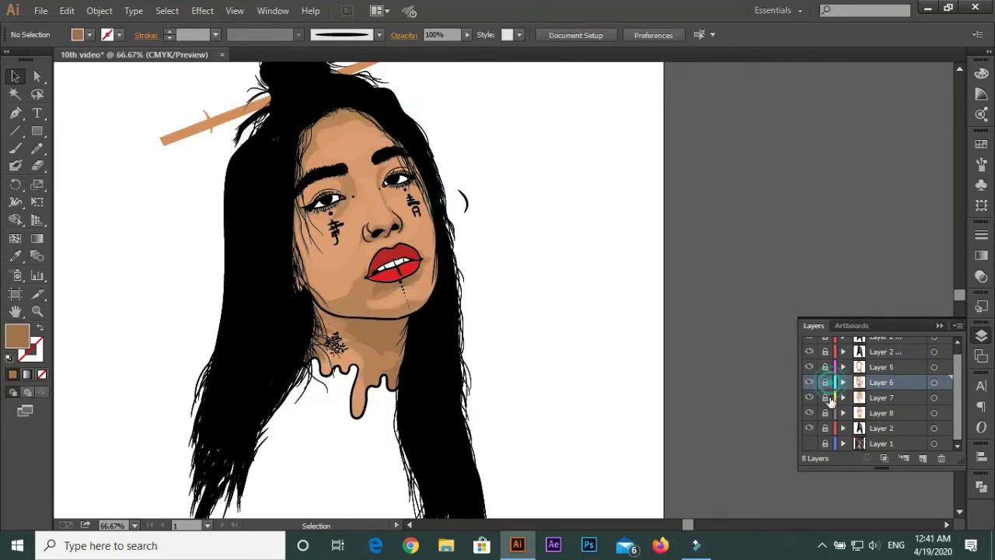
# Darken the Layer 7 skin shading with Adjust Color Balance
pyautogui.moveTo(289, 100); pyautogui.dragTo(559, 373)
pyautogui.click(67, 11)
pyautogui.click(342, 281)
pyautogui.moveTo(754, 288); pyautogui.dragTo(748, 268)
pyautogui.press('Return')
pyautogui.click(587, 322)
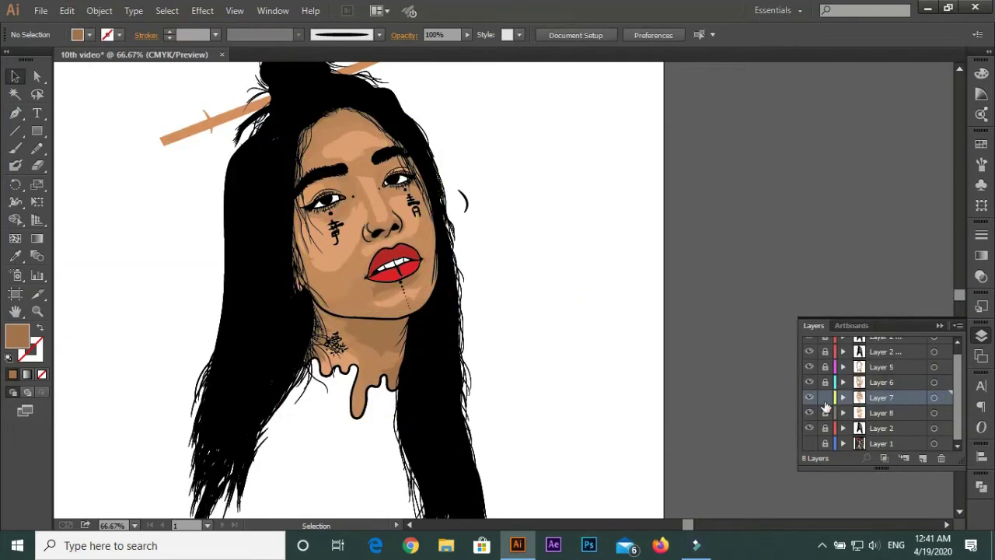
# Add a little black and fine-tune cyan in the Layer 8 face artwork
pyautogui.click(826, 412)
pyautogui.click(67, 11)
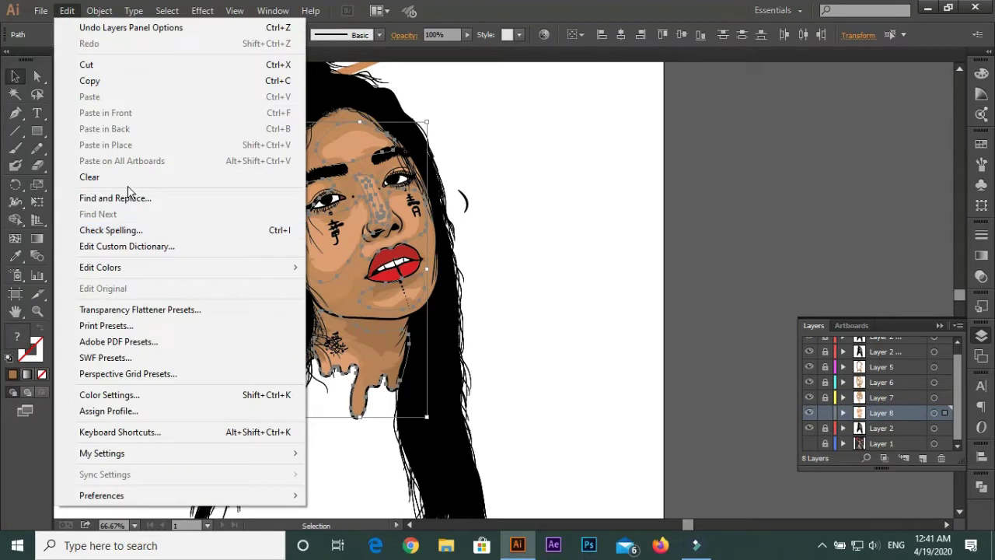
pyautogui.click(342, 282)
pyautogui.moveTo(751, 288)
pyautogui.mouseDown()
pyautogui.moveTo(744, 265)
pyautogui.moveTo(771, 285)
pyautogui.moveTo(746, 288)
pyautogui.moveTo(746, 221)
pyautogui.mouseUp()
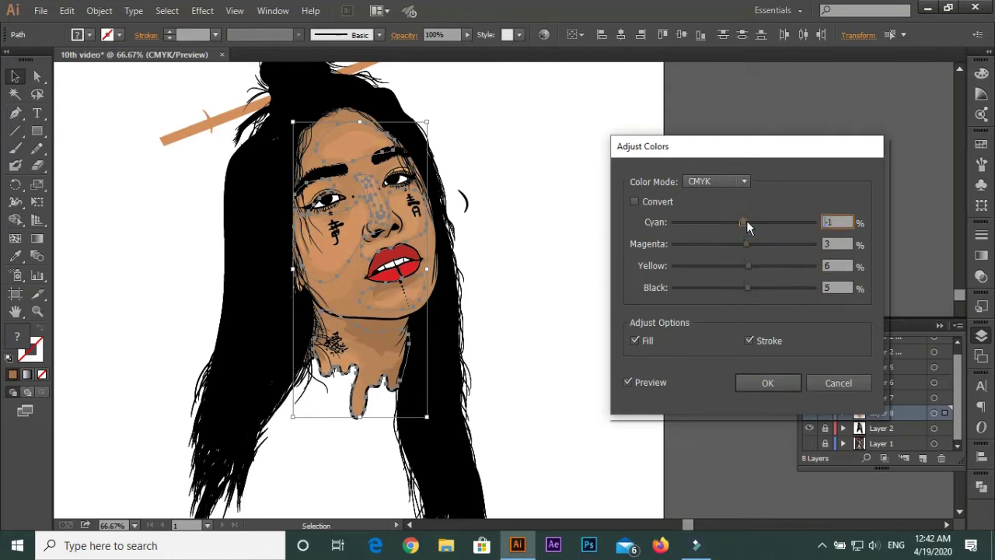
pyautogui.click(767, 383)
pyautogui.click(540, 280)
# Create highlight Layer 9 with a lighter peach fill based on the sampled skin
pyautogui.hotkey('ctrl', '+')
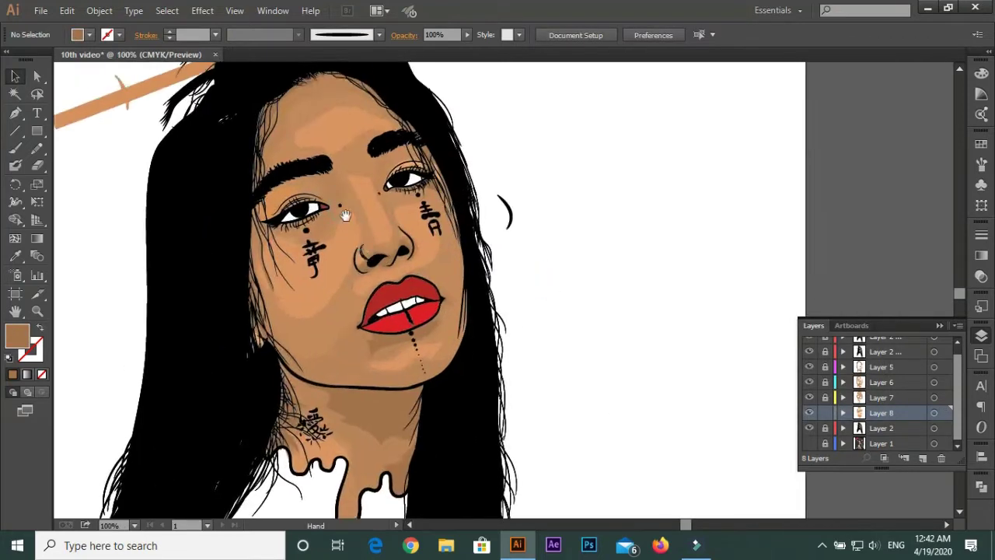
pyautogui.hotkey('ctrl', '+')
pyautogui.click(923, 457)
pyautogui.press('i')
pyautogui.click(311, 317)
pyautogui.doubleClick(17, 336)
pyautogui.click(189, 335)
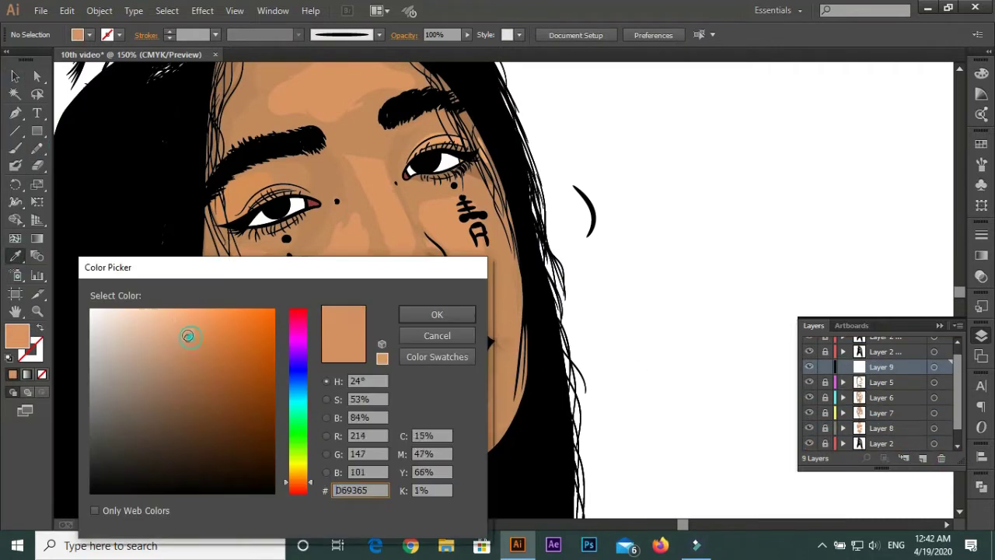
pyautogui.click(438, 311)
# Draw two Pencil highlights along the nose bridge, keeping Layer 9 above Layer 5
pyautogui.hotkey('ctrl', '+')
pyautogui.hotkey('ctrl', '+')
pyautogui.moveTo(391, 212); pyautogui.dragTo(370, 324)
pyautogui.hotkey('ctrl', '+')
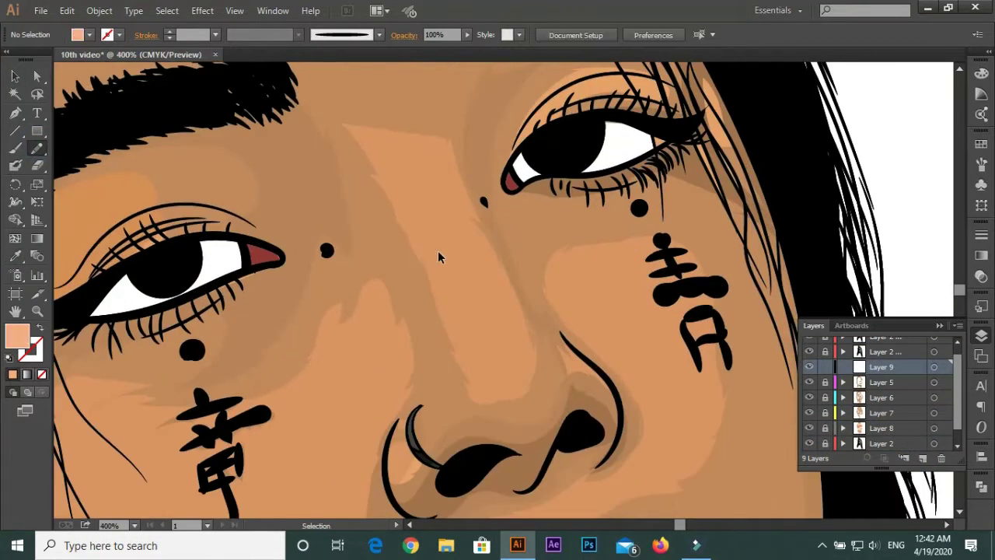
pyautogui.moveTo(384, 124); pyautogui.dragTo(333, 150)
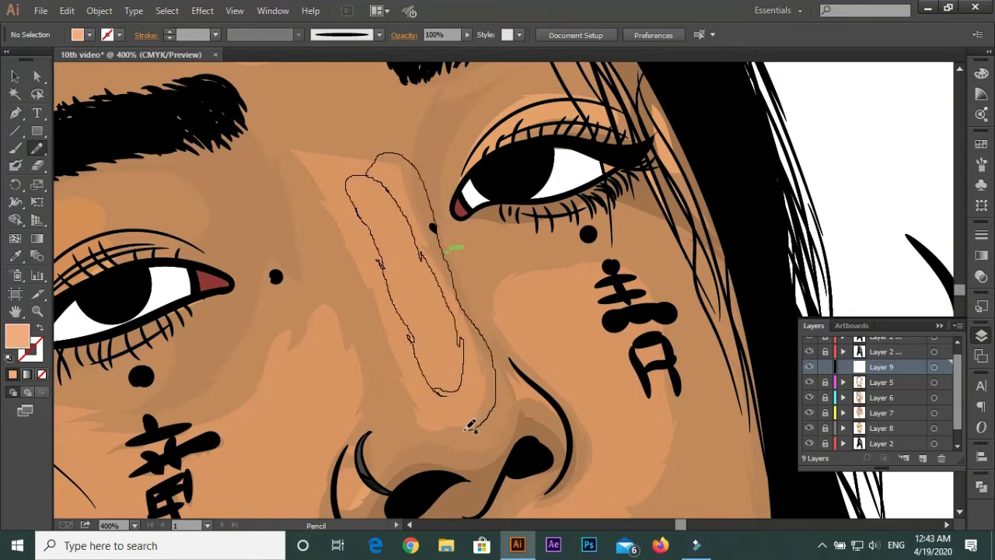
pyautogui.moveTo(293, 122); pyautogui.dragTo(281, 134)
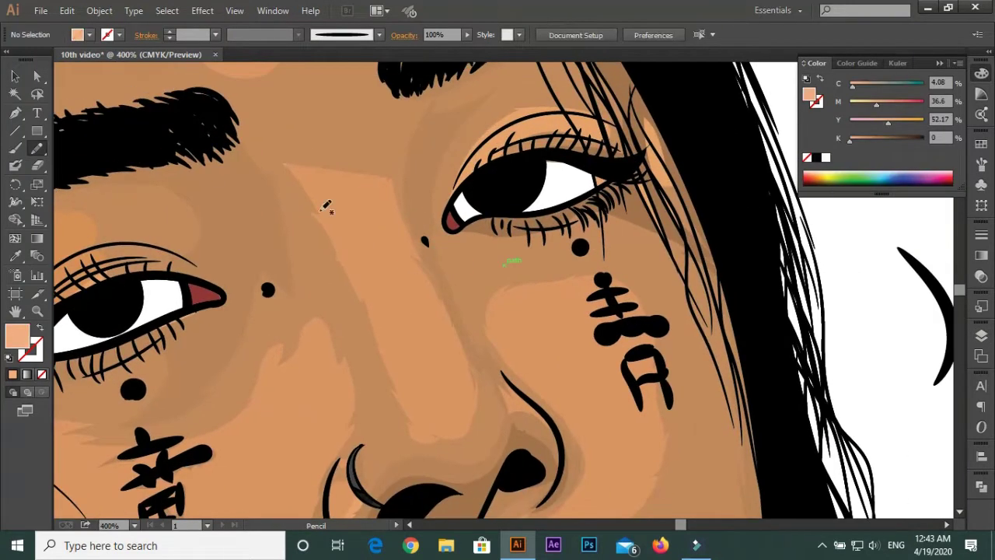
pyautogui.moveTo(865, 389); pyautogui.dragTo(866, 394)
pyautogui.moveTo(436, 247); pyautogui.dragTo(425, 237)
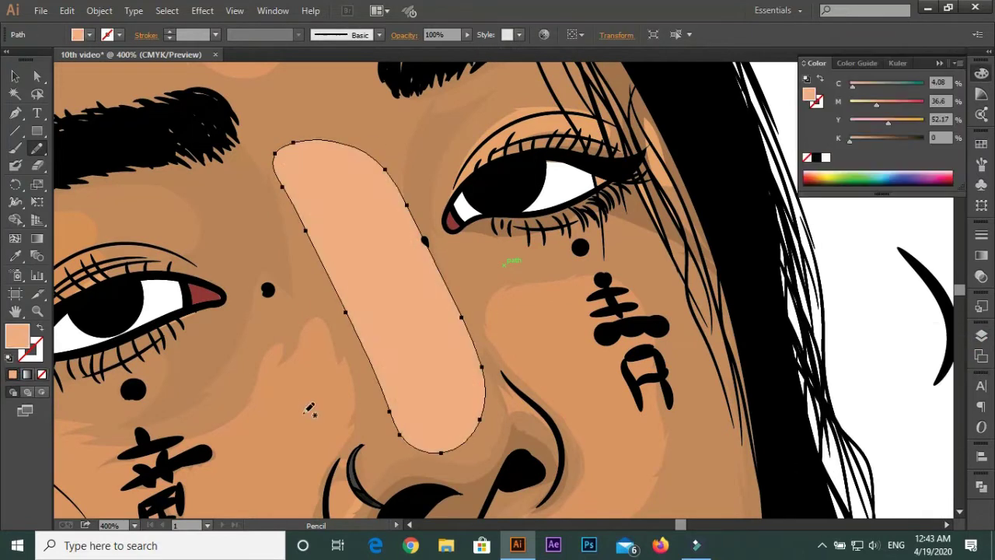
pyautogui.moveTo(881, 390); pyautogui.dragTo(881, 373)
pyautogui.hotkey('ctrl', '+')
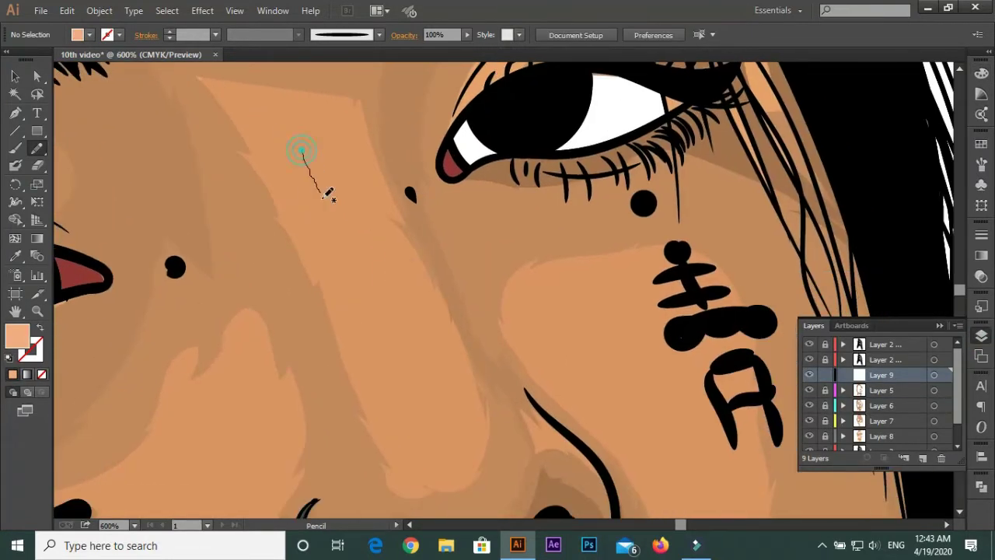
pyautogui.moveTo(298, 115); pyautogui.dragTo(274, 108)
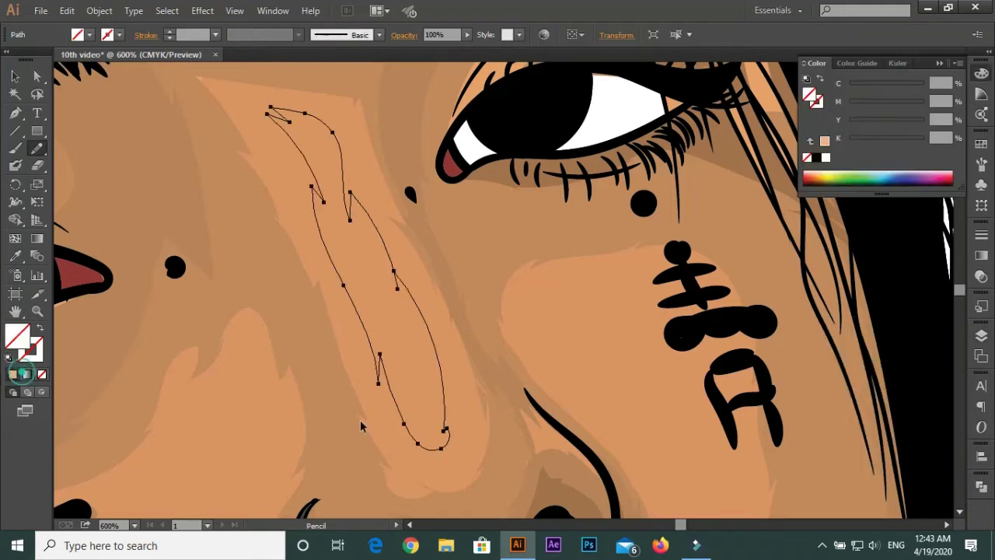
# Draw highlights on the left cheek, beside the nose tip and inside the left nostril
pyautogui.hotkey('ctrl', '-')
pyautogui.hotkey('ctrl', '-')
pyautogui.hotkey('ctrl', '-')
pyautogui.hotkey('ctrl', '+')
pyautogui.hotkey('ctrl', '+')
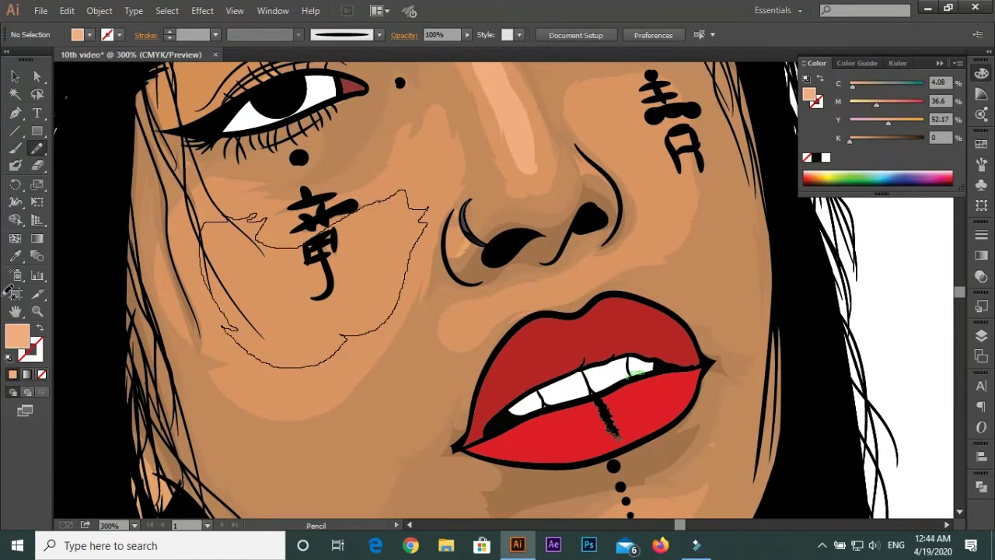
pyautogui.hotkey('ctrl', '+')
pyautogui.moveTo(372, 219); pyautogui.dragTo(405, 185)
pyautogui.moveTo(383, 230); pyautogui.dragTo(375, 222)
pyautogui.hotkey('ctrl', '-')
pyautogui.hotkey('ctrl', '+')
pyautogui.hotkey('ctrl', '+')
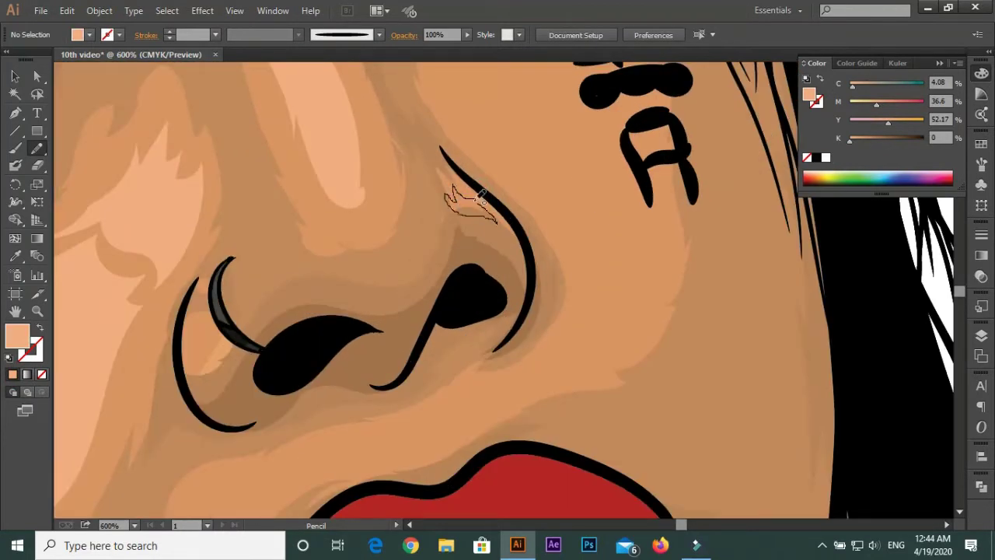
pyautogui.hotkey('ctrl', '-')
pyautogui.hotkey('ctrl', '-')
pyautogui.hotkey('ctrl', '+')
pyautogui.hotkey('ctrl', '+')
pyautogui.hotkey('ctrl', '+')
pyautogui.moveTo(400, 321); pyautogui.dragTo(415, 281)
pyautogui.moveTo(399, 319); pyautogui.dragTo(392, 325)
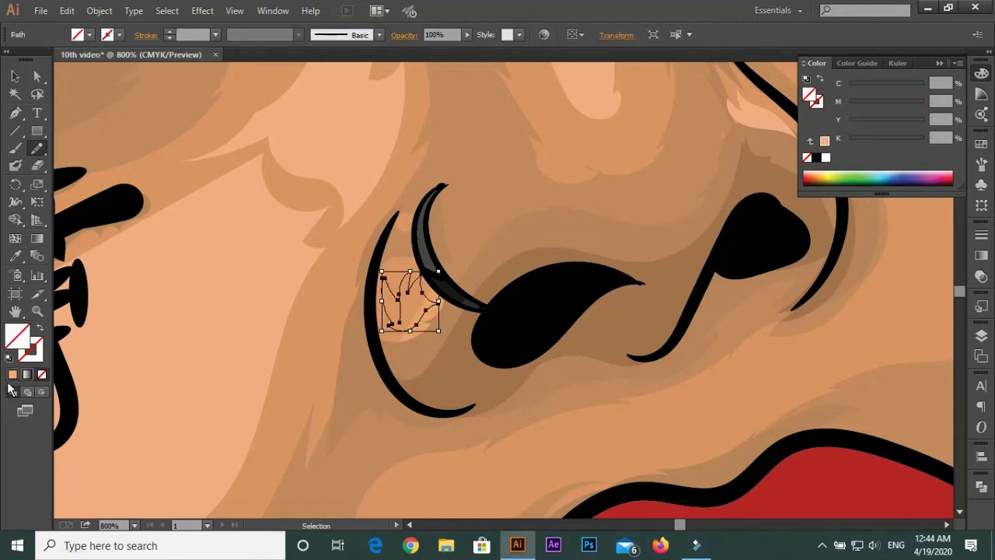
# Draw highlights on the right cheek, the chin and above the lips
pyautogui.hotkey('ctrl', '-')
pyautogui.hotkey('ctrl', '-')
pyautogui.hotkey('ctrl', '-')
pyautogui.hotkey('ctrl', '-')
pyautogui.hotkey('ctrl', '-')
pyautogui.hotkey('ctrl', '+')
pyautogui.hotkey('ctrl', '+')
pyautogui.hotkey('ctrl', '+')
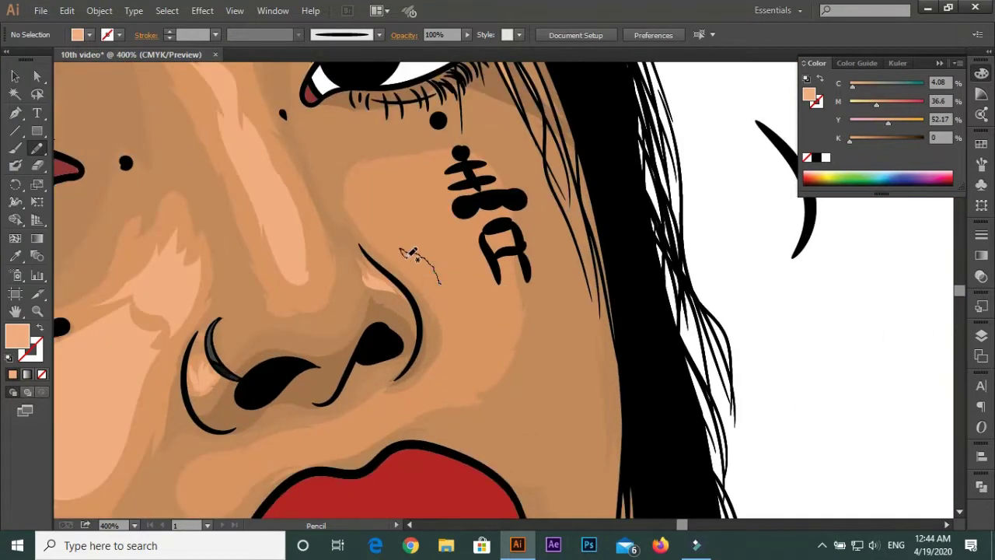
pyautogui.moveTo(449, 293); pyautogui.dragTo(447, 299)
pyautogui.hotkey('ctrl', '-')
pyautogui.hotkey('ctrl', '-')
pyautogui.hotkey('ctrl', '-')
pyautogui.hotkey('ctrl', '+')
pyautogui.hotkey('ctrl', '+')
pyautogui.hotkey('ctrl', '+')
pyautogui.moveTo(594, 214); pyautogui.dragTo(515, 232)
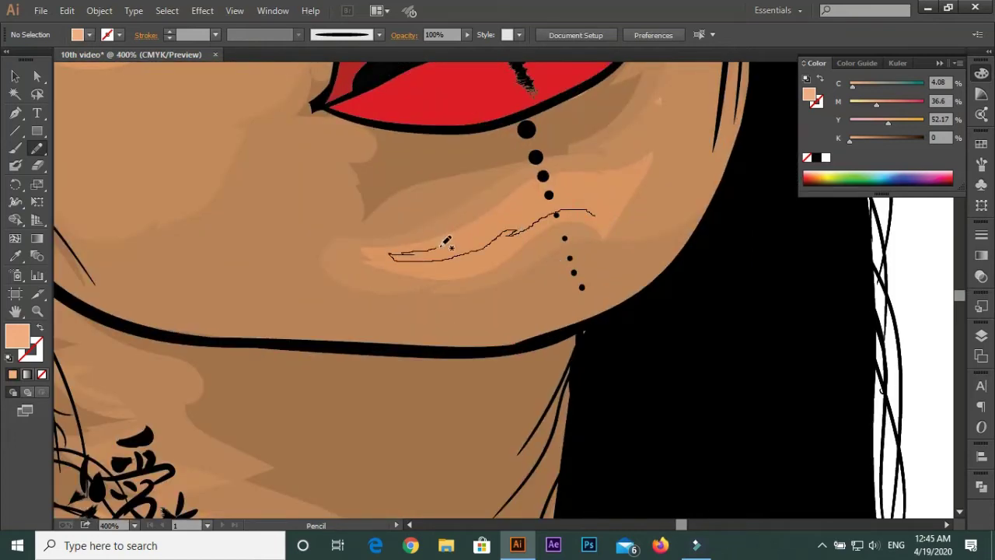
pyautogui.hotkey('ctrl', '-')
pyautogui.hotkey('ctrl', '-')
pyautogui.hotkey('ctrl', '-')
pyautogui.hotkey('ctrl', '+')
pyautogui.hotkey('ctrl', '+')
pyautogui.hotkey('ctrl', '+')
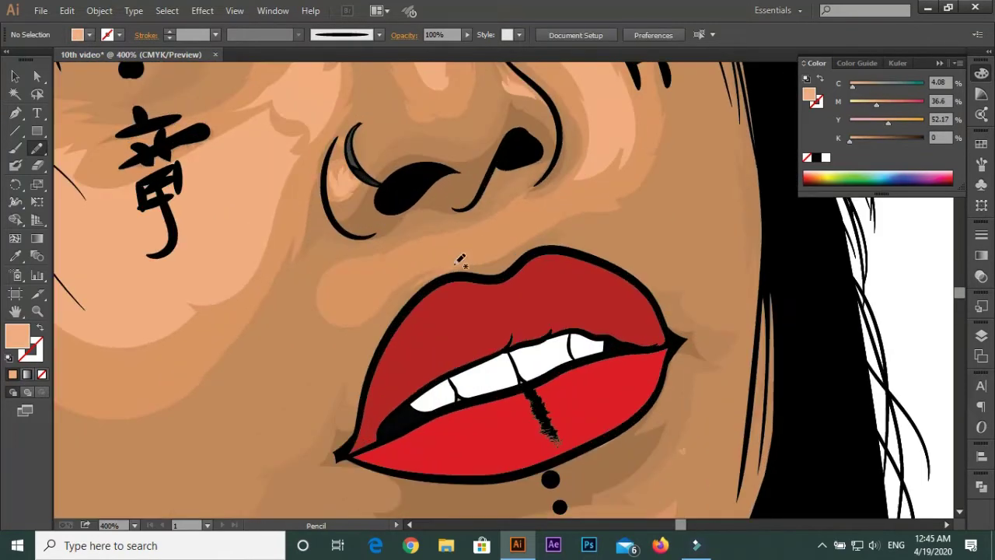
pyautogui.moveTo(578, 185); pyautogui.dragTo(581, 190)
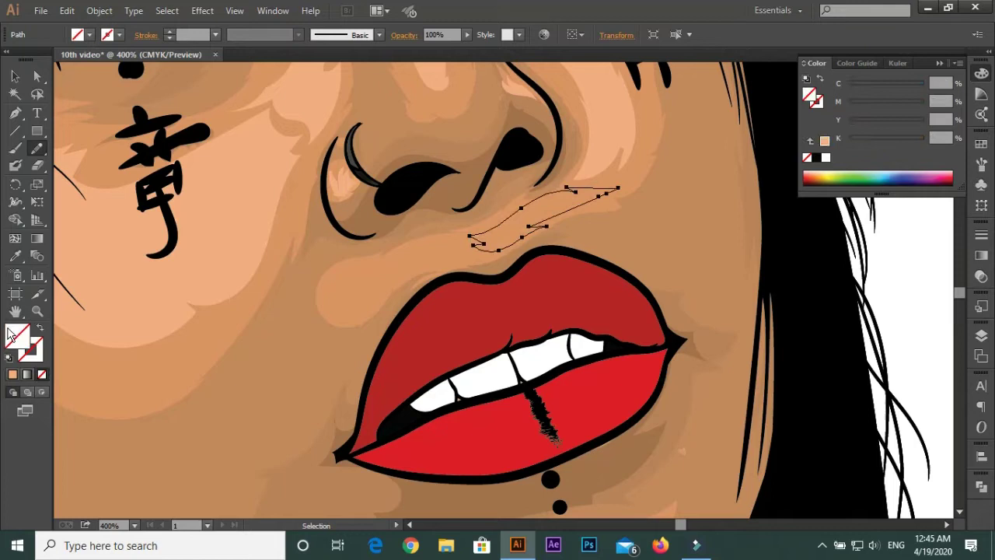
pyautogui.hotkey('ctrl', '+')
pyautogui.moveTo(439, 295)
pyautogui.mouseDown()
pyautogui.moveTo(377, 331)
pyautogui.moveTo(451, 291)
pyautogui.mouseUp()
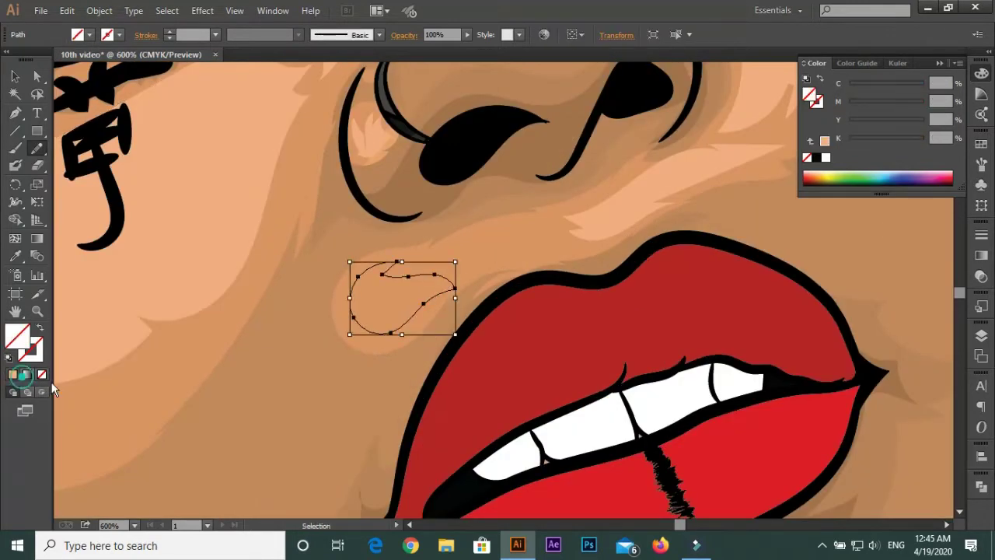
pyautogui.hotkey('ctrl', '-')
pyautogui.hotkey('ctrl', '-')
pyautogui.hotkey('ctrl', '-')
# Draw highlight shapes on the forehead and the neck
pyautogui.hotkey('ctrl', '+')
pyautogui.hotkey('ctrl', '+')
pyautogui.hotkey('ctrl', '+')
pyautogui.moveTo(412, 220); pyautogui.dragTo(476, 284)
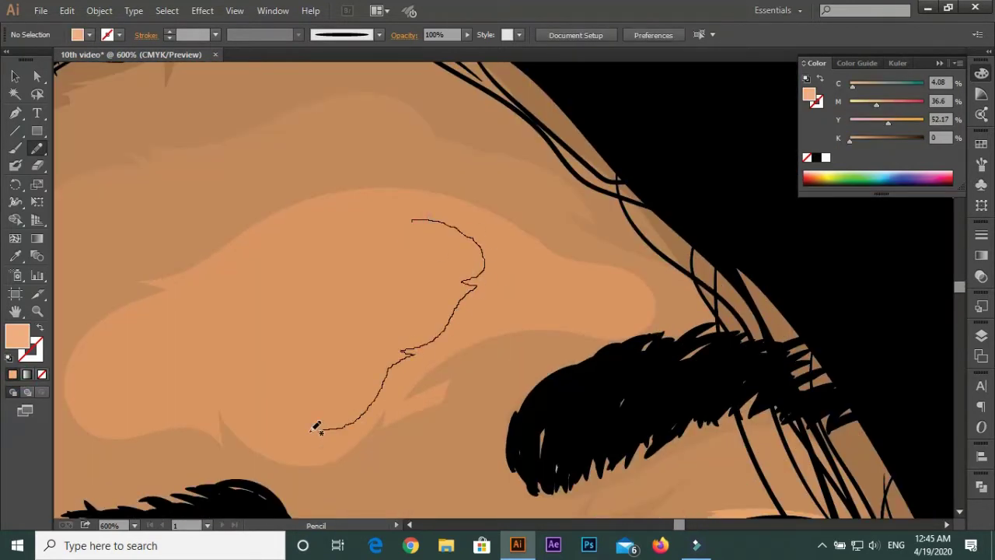
pyautogui.moveTo(312, 231); pyautogui.dragTo(410, 221)
pyautogui.hotkey('ctrl', '-')
pyautogui.hotkey('ctrl', '-')
pyautogui.hotkey('ctrl', '-')
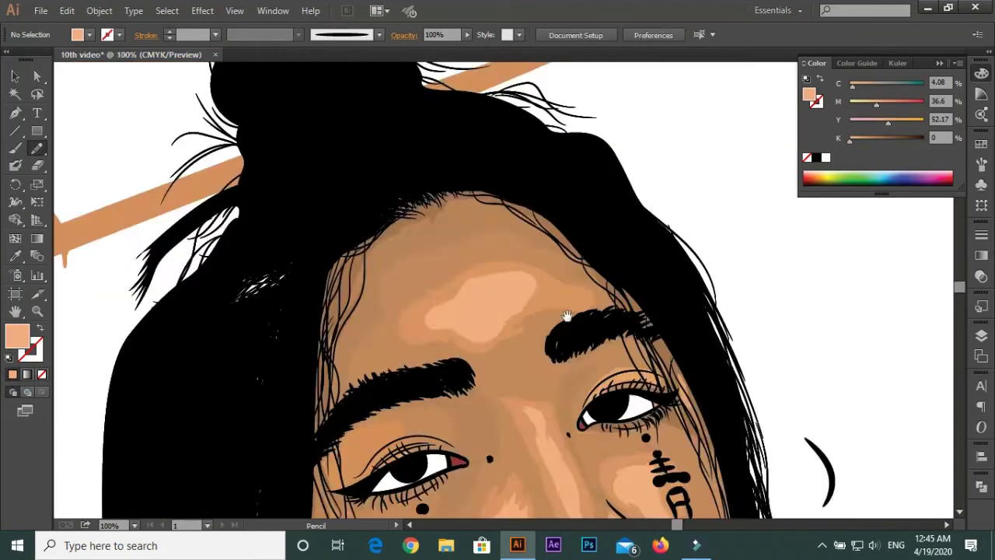
pyautogui.hotkey('ctrl', '+')
pyautogui.hotkey('ctrl', '+')
pyautogui.hotkey('ctrl', '+')
pyautogui.moveTo(311, 313); pyautogui.dragTo(368, 344)
pyautogui.moveTo(294, 407); pyautogui.dragTo(311, 315)
pyautogui.hotkey('ctrl', '-')
pyautogui.hotkey('ctrl', '-')
pyautogui.hotkey('ctrl', '-')
pyautogui.hotkey('ctrl', '-')
# Tone down all highlights with Adjust Color Balance, adding Black 15
pyautogui.press('v')
pyautogui.hotkey('ctrl', 'a')
pyautogui.click(67, 10)
pyautogui.click(350, 283)
pyautogui.moveTo(739, 288)
pyautogui.mouseDown()
pyautogui.moveTo(755, 289)
pyautogui.moveTo(747, 296)
pyautogui.mouseUp()
pyautogui.click(767, 382)
pyautogui.click(635, 227)
pyautogui.hotkey('ctrl', '0')
# Add a new layer with a lighter peach fill and draw a forehead highlight
pyautogui.scroll(3, 493, 288)
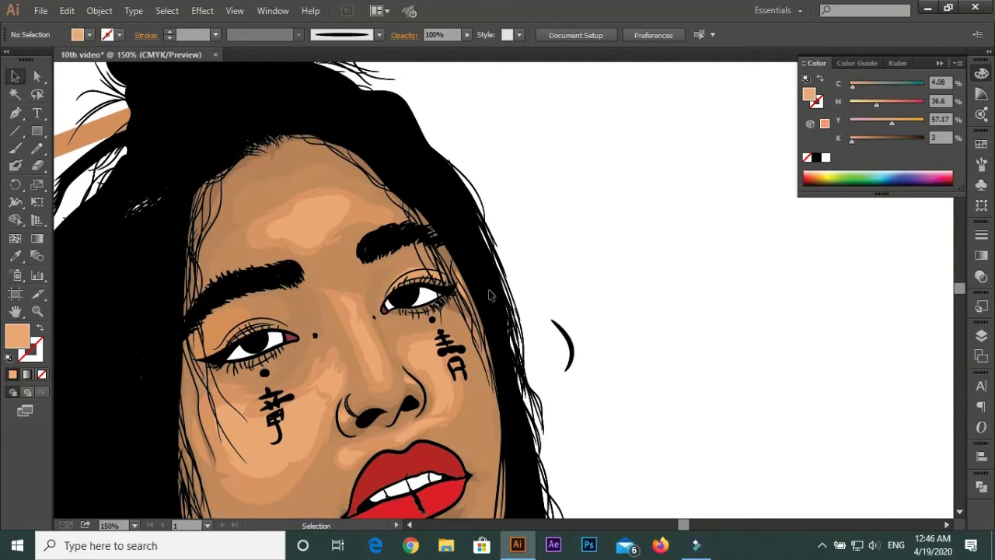
pyautogui.press('F7')
pyautogui.doubleClick(17, 336)
pyautogui.click(169, 304)
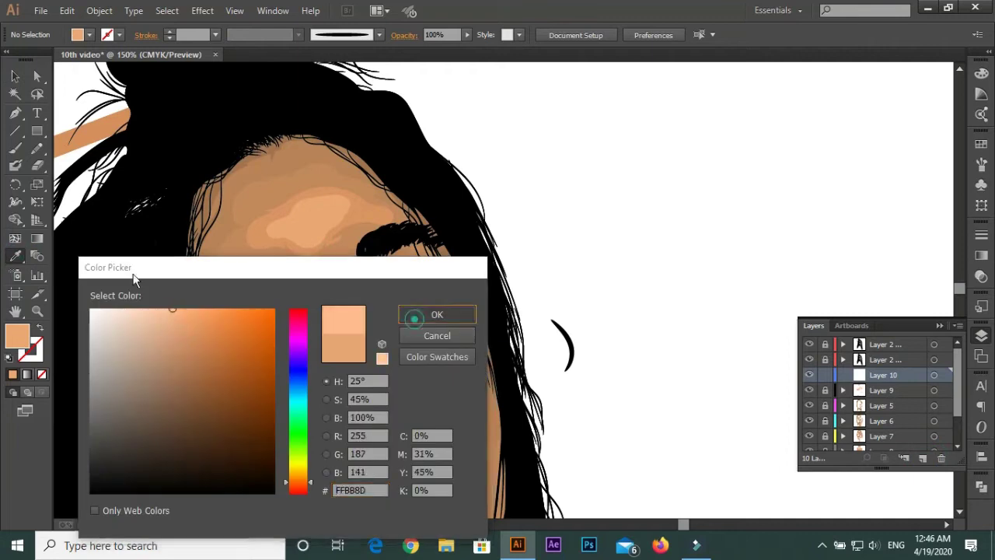
pyautogui.click(412, 315)
pyautogui.press('n')
pyautogui.scroll(3, 345, 176)
pyautogui.moveTo(270, 242); pyautogui.dragTo(345, 175)
# Draw two light peach highlights on the nose bridge
pyautogui.press('F6')
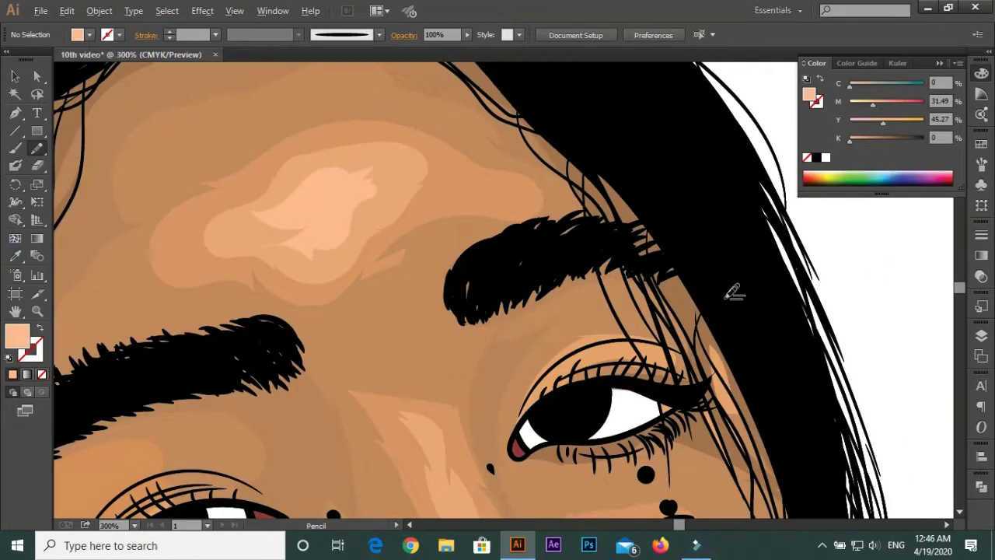
pyautogui.scroll(1, 449, 258)
pyautogui.moveTo(424, 225); pyautogui.dragTo(449, 259)
pyautogui.moveTo(479, 304); pyautogui.dragTo(428, 229)
pyautogui.hotkey('ctrl', 'shift', 'a')
pyautogui.scroll(4, 375, 250)
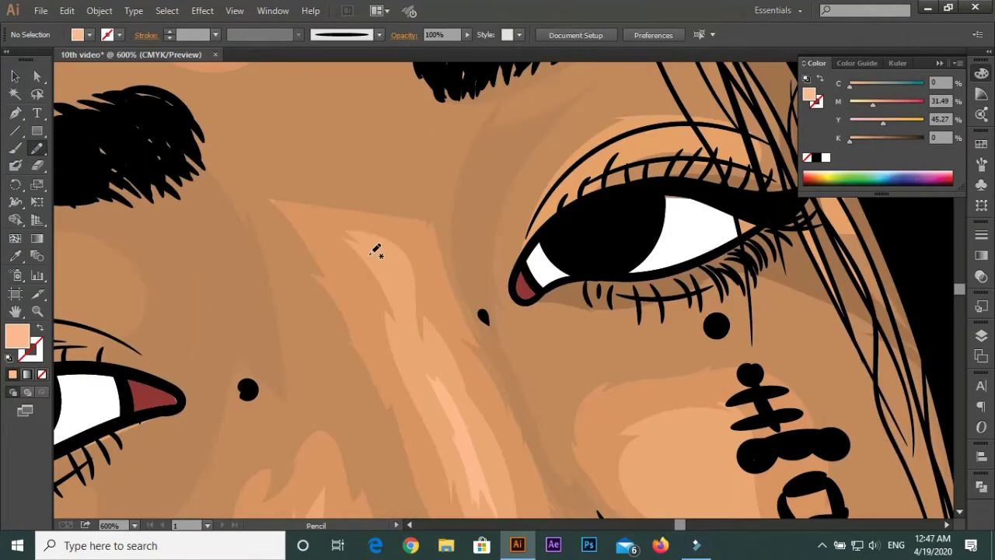
pyautogui.moveTo(404, 319); pyautogui.dragTo(379, 252)
pyautogui.hotkey('ctrl', 'shift', 'a')
pyautogui.scroll(-3, 466, 256)
pyautogui.scroll(-3, 513, 219)
pyautogui.hscroll(4, 513, 220)
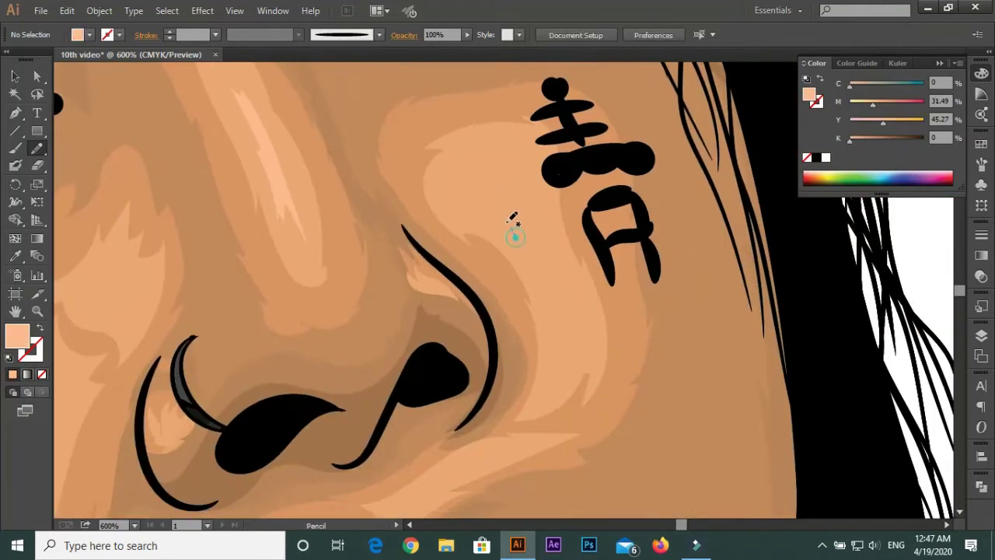
# Draw further peach highlight shapes around the face and on the cheek
pyautogui.moveTo(566, 368); pyautogui.dragTo(564, 373)
pyautogui.scroll(-4, 648, 477)
pyautogui.hscroll(-2, 648, 478)
pyautogui.moveTo(626, 231)
pyautogui.mouseDown()
pyautogui.moveTo(597, 248)
pyautogui.moveTo(611, 228)
pyautogui.mouseUp()
pyautogui.scroll(-1, 544, 349)
pyautogui.hscroll(-2, 545, 349)
pyautogui.hscroll(-2, 473, 300)
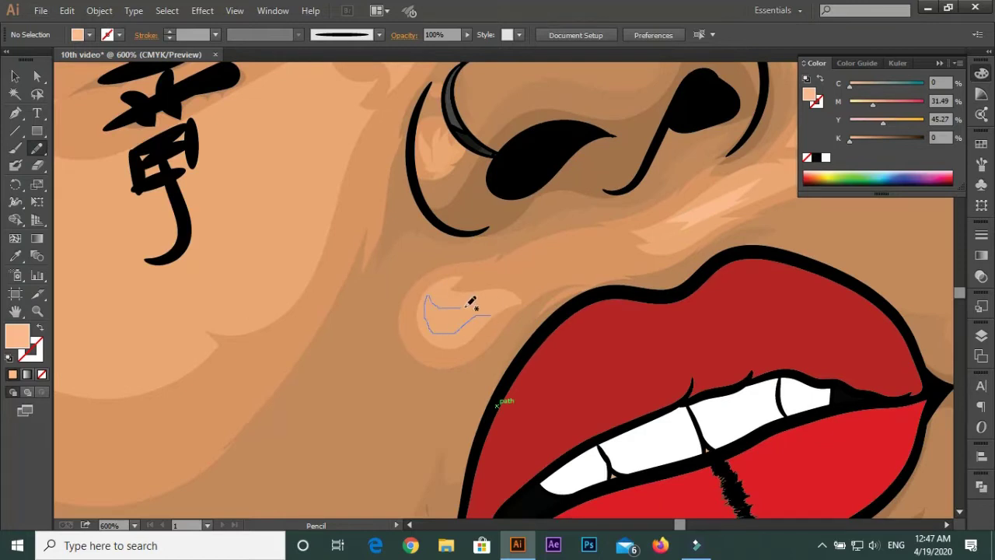
pyautogui.moveTo(427, 340); pyautogui.dragTo(448, 334)
pyautogui.scroll(-4, 447, 412)
pyautogui.scroll(2, 562, 142)
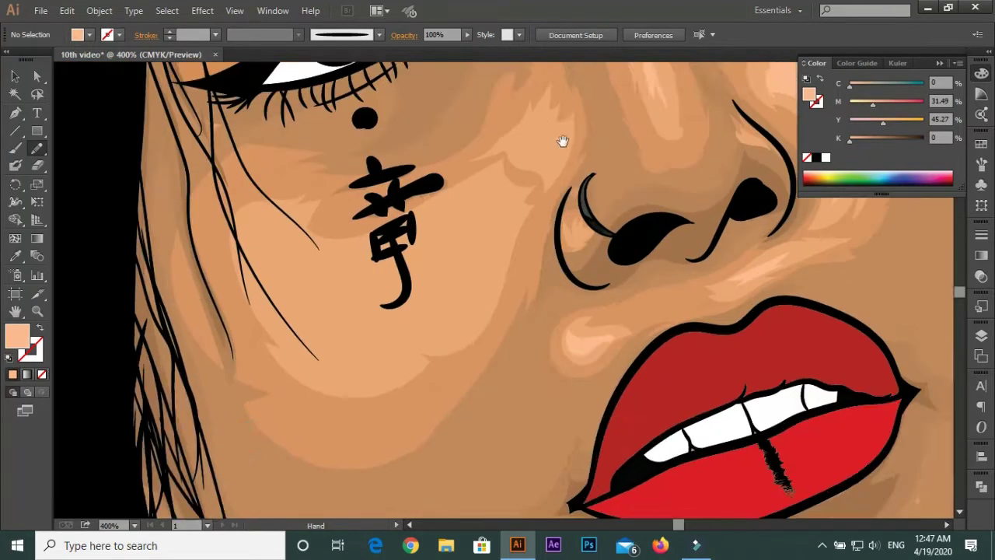
pyautogui.scroll(2, 497, 225)
# Draw more skin highlights, including a large one across the cheek beside the tattoo
pyautogui.moveTo(444, 263); pyautogui.dragTo(497, 225)
pyautogui.moveTo(470, 290); pyautogui.dragTo(444, 263)
pyautogui.scroll(-3, 526, 244)
pyautogui.hscroll(-2, 526, 244)
pyautogui.moveTo(512, 251); pyautogui.dragTo(231, 366)
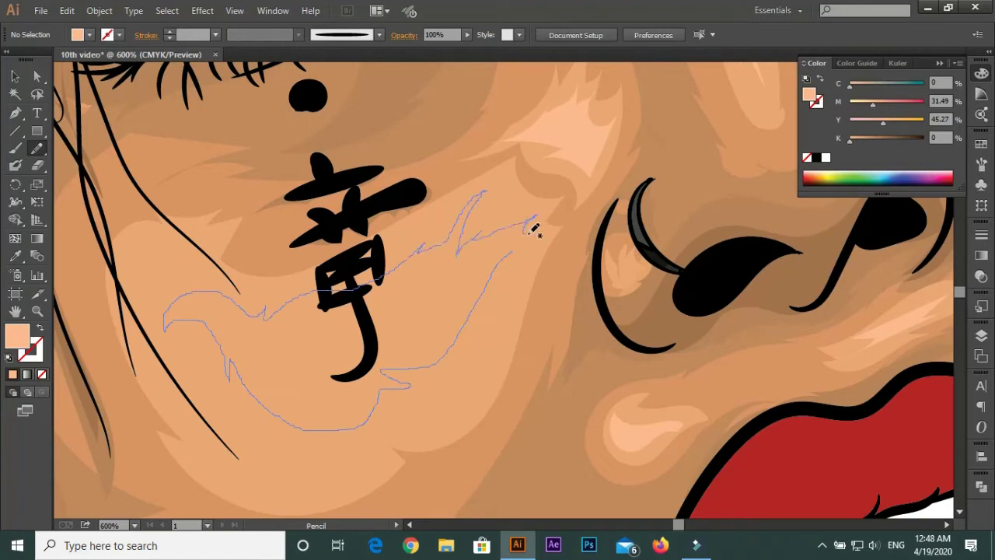
pyautogui.moveTo(534, 227); pyautogui.dragTo(532, 225)
pyautogui.scroll(-3, 550, 356)
pyautogui.scroll(2, 448, 336)
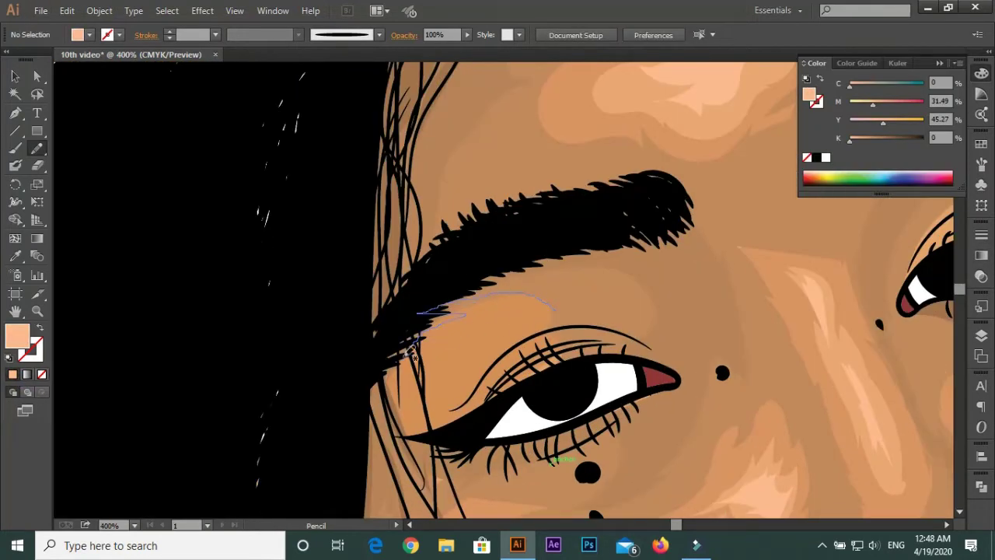
# Draw peach highlights on both eyelids under the eyebrows
pyautogui.moveTo(511, 376); pyautogui.dragTo(497, 384)
pyautogui.scroll(-3, 478, 355)
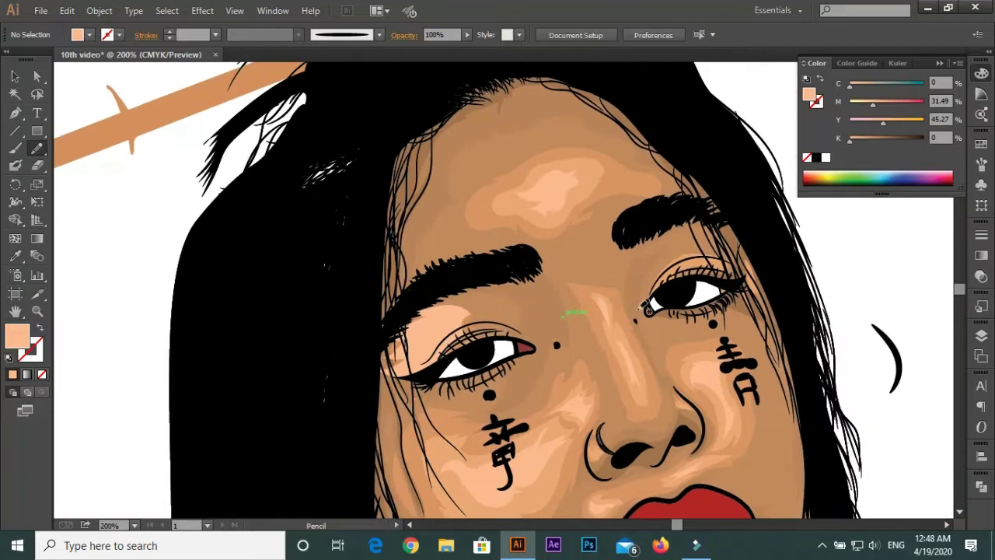
pyautogui.scroll(2, 448, 336)
pyautogui.moveTo(484, 307); pyautogui.dragTo(387, 329)
pyautogui.moveTo(482, 317); pyautogui.dragTo(482, 315)
pyautogui.scroll(-3, 104, 362)
pyautogui.scroll(2, 104, 362)
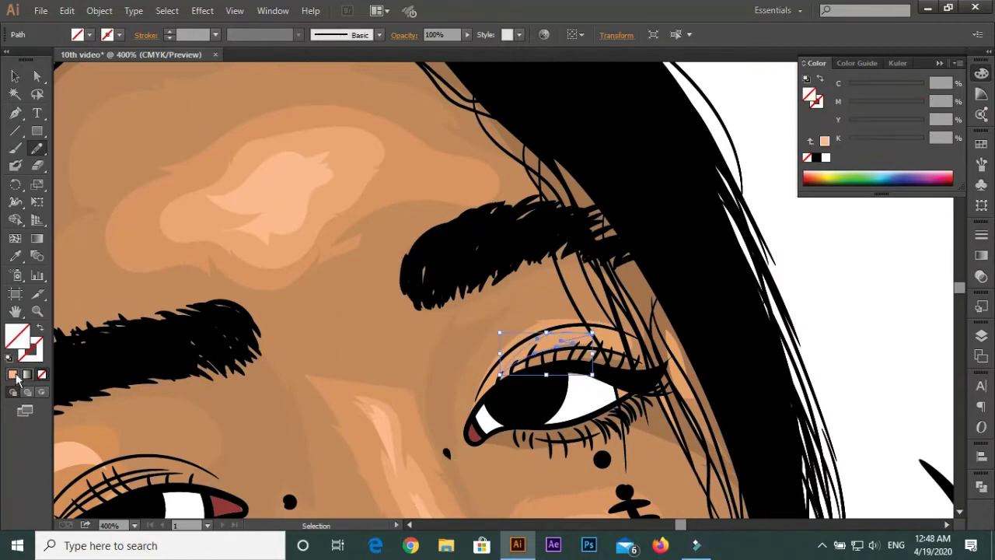
pyautogui.hotkey('ctrl', 'shift', 'a')
pyautogui.scroll(-3, 472, 297)
pyautogui.scroll(2, 472, 297)
# Sample the lip red as the fill colour
pyautogui.press('i')
pyautogui.click(473, 298)
pyautogui.doubleClick(17, 336)
# Draw a dark red shadow on the upper lip and raise Layer 10 above Layer 2
pyautogui.click(438, 313)
pyautogui.press('n')
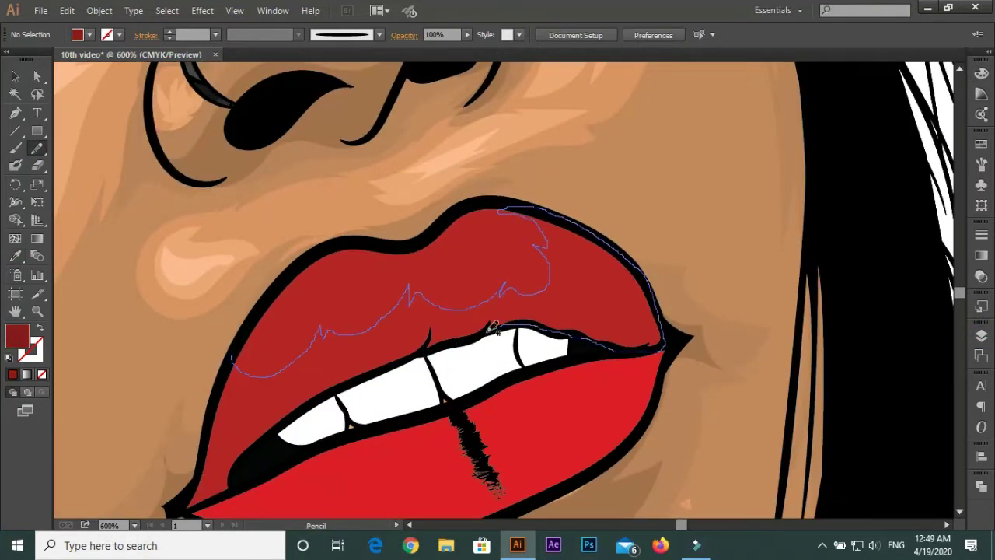
pyautogui.moveTo(216, 419); pyautogui.dragTo(219, 414)
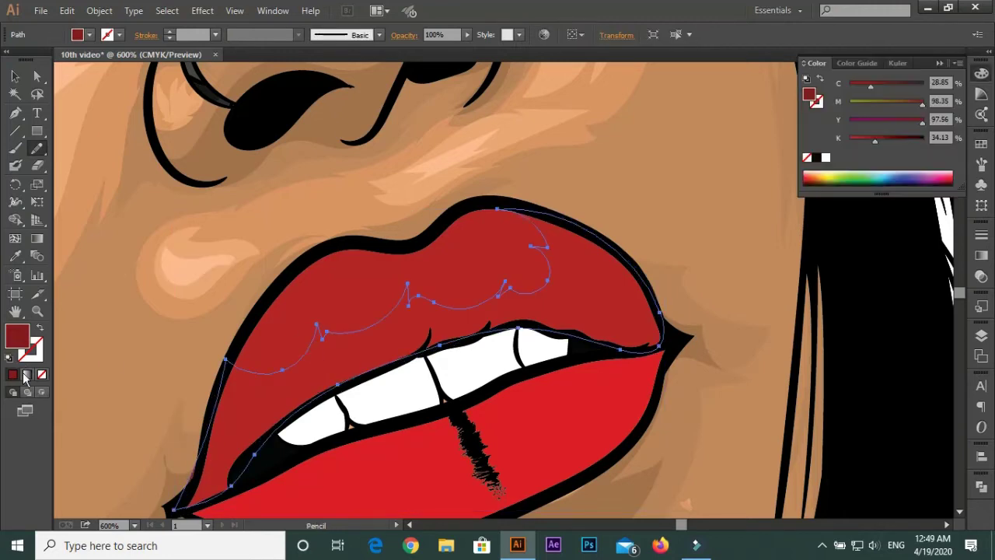
pyautogui.hotkey('ctrl', '-')
pyautogui.click(981, 335)
pyautogui.moveTo(858, 377); pyautogui.dragTo(858, 359)
pyautogui.hotkey('ctrl', 'shift', 'a')
# Choose a brighter red fill colour in the Color Picker
pyautogui.keyDown('alt'); pyautogui.scroll(-2, 738, 251); pyautogui.keyUp('alt')
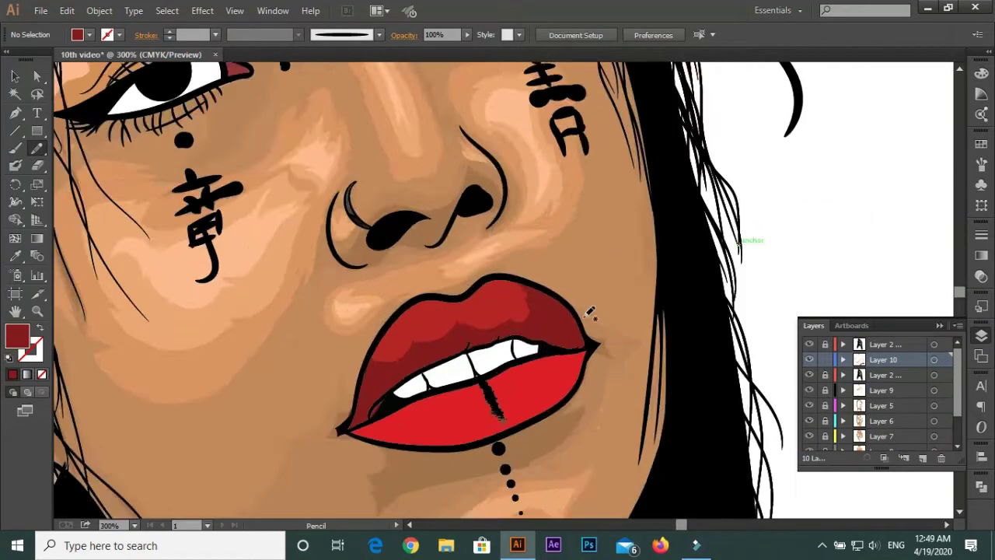
pyautogui.keyDown('alt'); pyautogui.scroll(5, 241, 383); pyautogui.keyUp('alt')
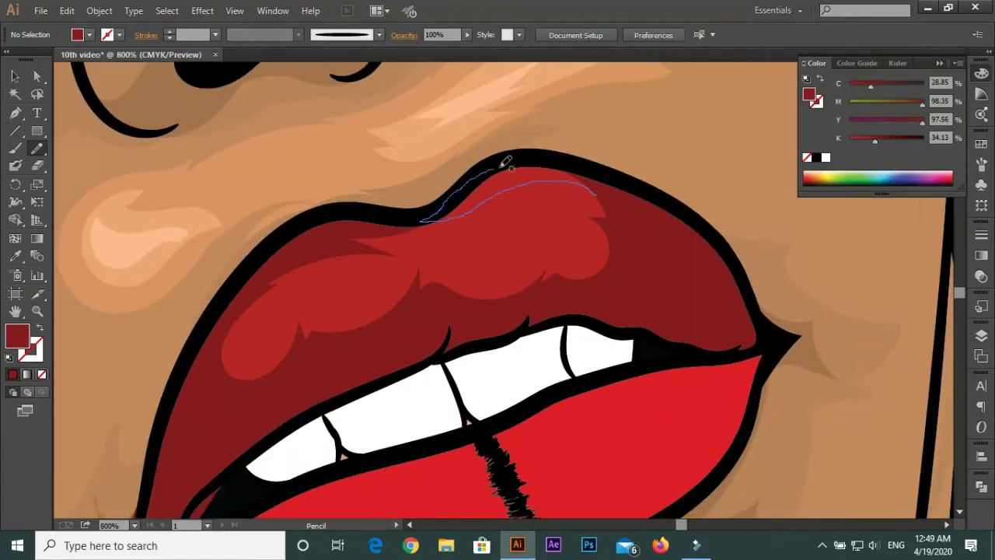
pyautogui.moveTo(502, 167); pyautogui.dragTo(501, 168)
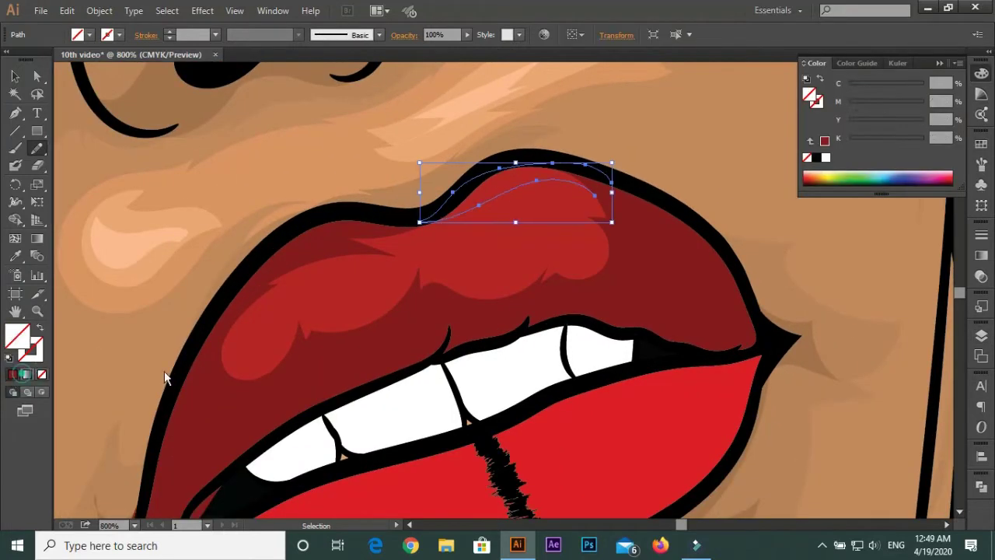
pyautogui.hotkey('ctrl', '-')
pyautogui.scroll(-1, 582, 260)
pyautogui.doubleClick(17, 336)
pyautogui.click(251, 349)
pyautogui.click(438, 313)
# Draw a red-filled highlight shape on the lower lip with the Pencil
pyautogui.click(37, 148)
pyautogui.hotkey('ctrl', '+')
pyautogui.moveTo(541, 333); pyautogui.dragTo(542, 248)
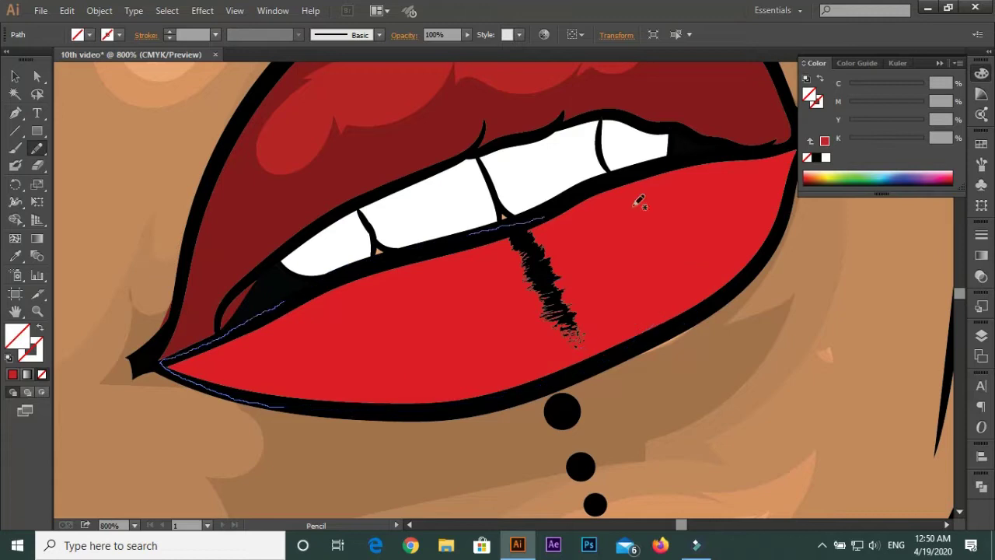
pyautogui.moveTo(156, 346); pyautogui.dragTo(396, 276)
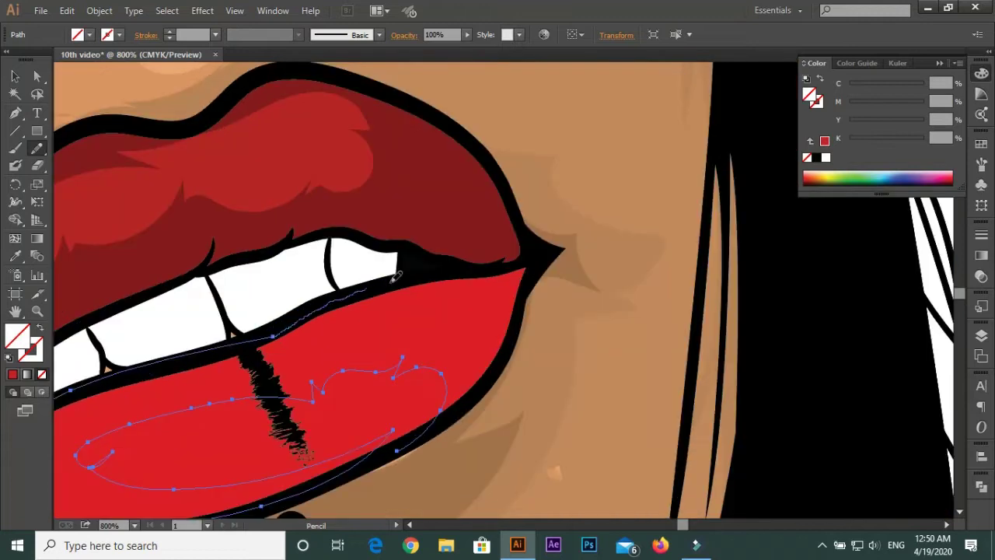
pyautogui.hotkey('shift', 'x')
pyautogui.hotkey('ctrl', '-')
pyautogui.doubleClick(17, 336)
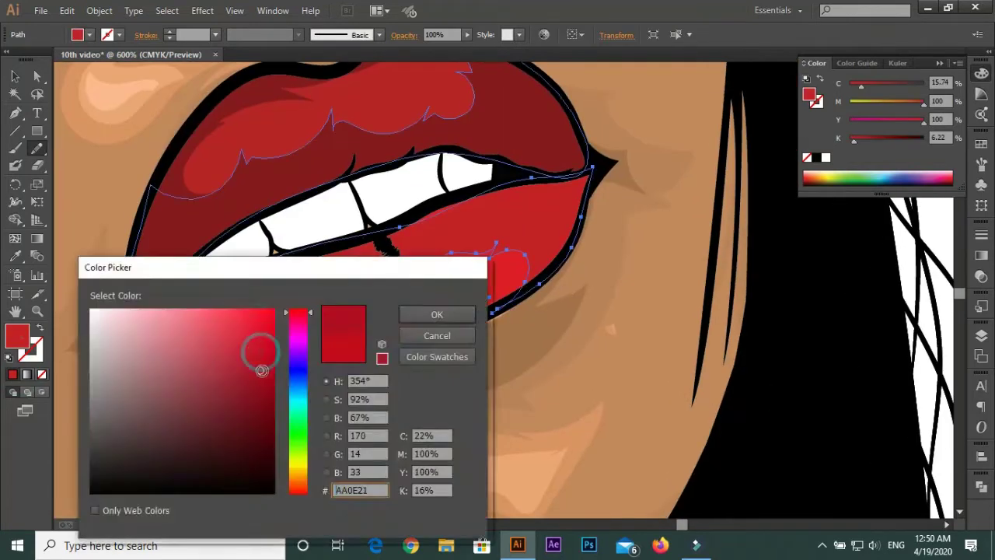
pyautogui.click(438, 313)
pyautogui.hotkey('ctrl', 'shift', 'a')
# Trace another shape along the lower lip toward its left corner
pyautogui.hotkey('ctrl', '+')
pyautogui.moveTo(489, 174); pyautogui.dragTo(160, 340)
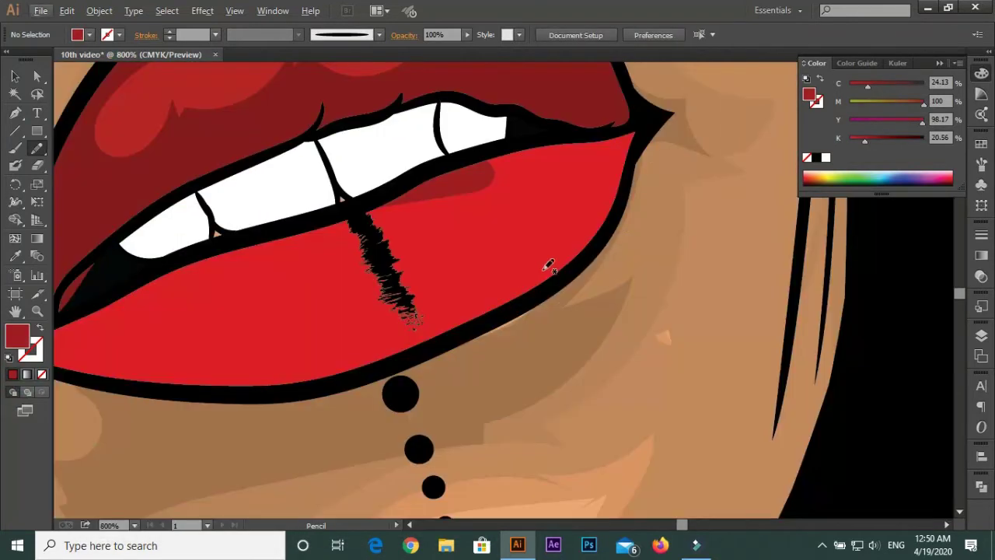
pyautogui.moveTo(331, 291); pyautogui.dragTo(189, 307)
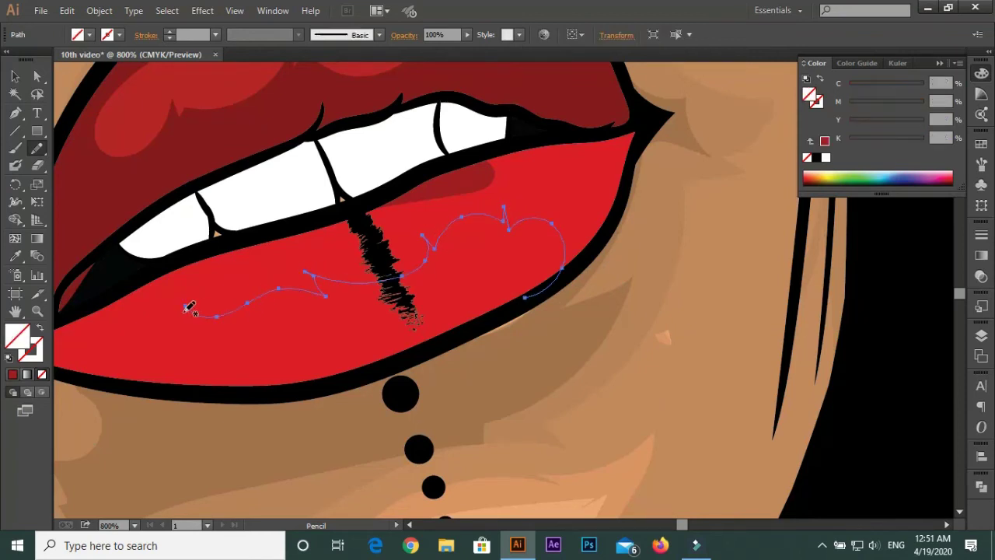
pyautogui.moveTo(276, 366); pyautogui.dragTo(196, 349)
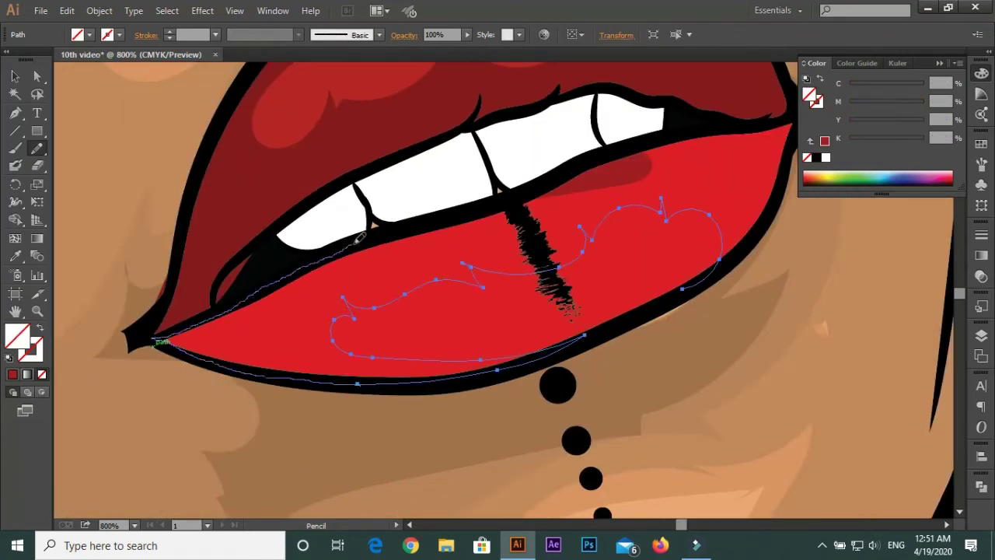
pyautogui.moveTo(360, 237); pyautogui.dragTo(238, 315)
pyautogui.hotkey('ctrl', 'shift', 'a')
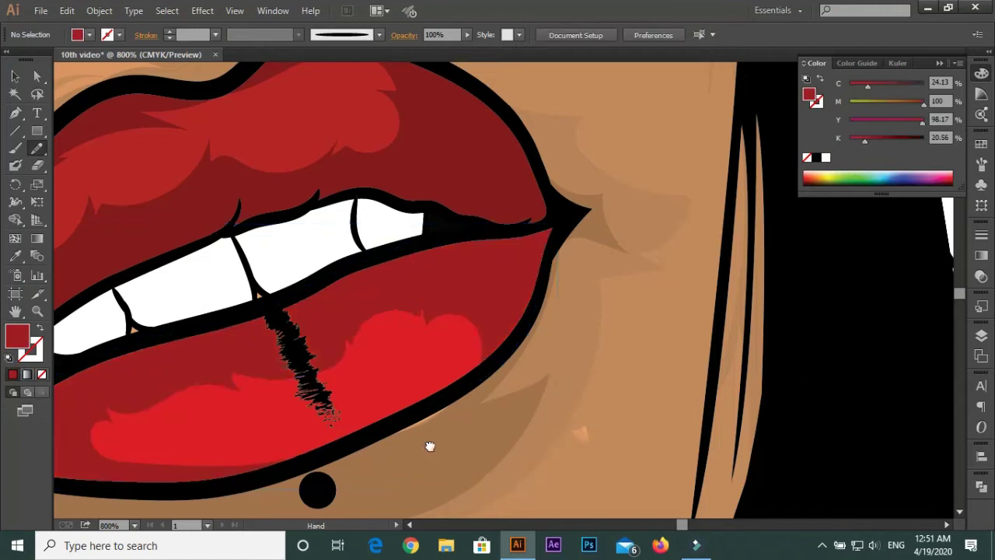
# Reshape the lip outline's left corner anchor points with Direct Selection
pyautogui.press('a')
pyautogui.moveTo(422, 273); pyautogui.dragTo(466, 247)
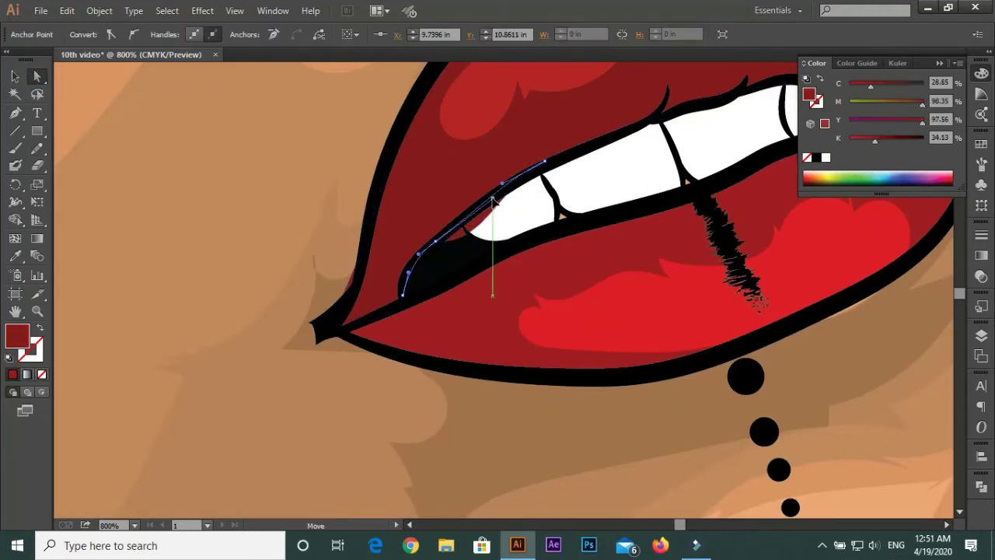
pyautogui.click(366, 278)
pyautogui.moveTo(400, 200)
pyautogui.mouseDown()
pyautogui.moveTo(326, 219)
pyautogui.moveTo(381, 212)
pyautogui.mouseUp()
pyautogui.click(325, 220)
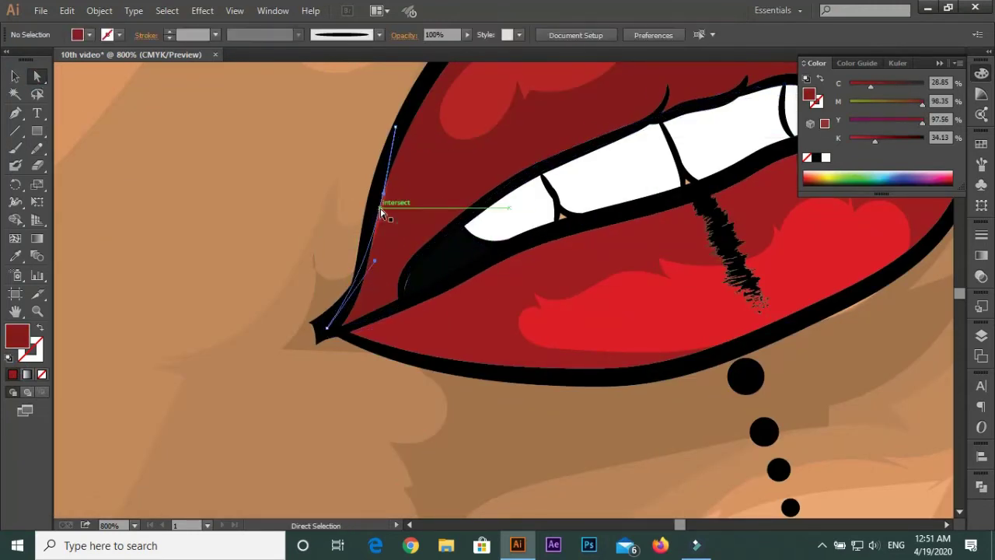
pyautogui.moveTo(410, 287); pyautogui.dragTo(491, 300)
pyautogui.hotkey('ctrl', '-')
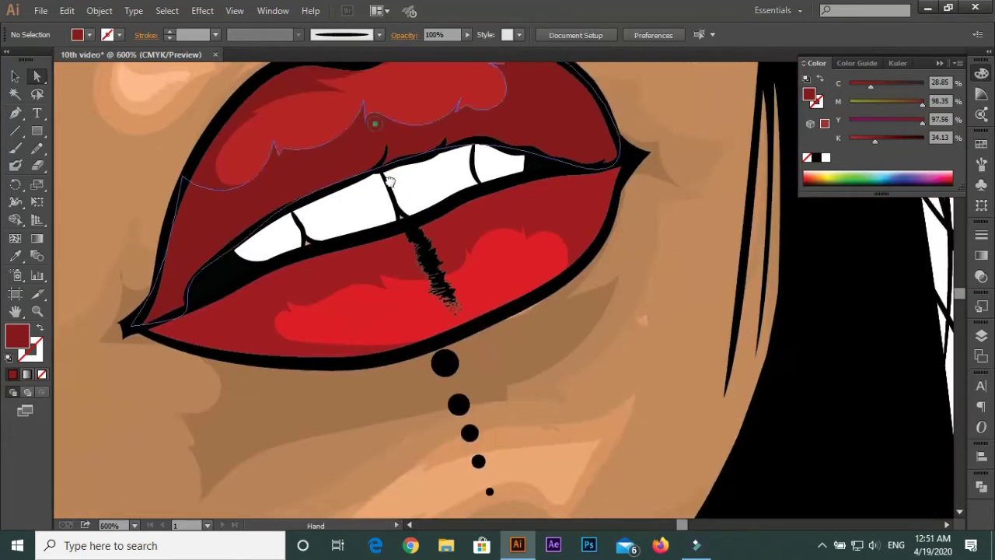
# Move Layer 11 below Layer 10 and draw a glossy highlight on the upper lip
pyautogui.doubleClick(17, 336)
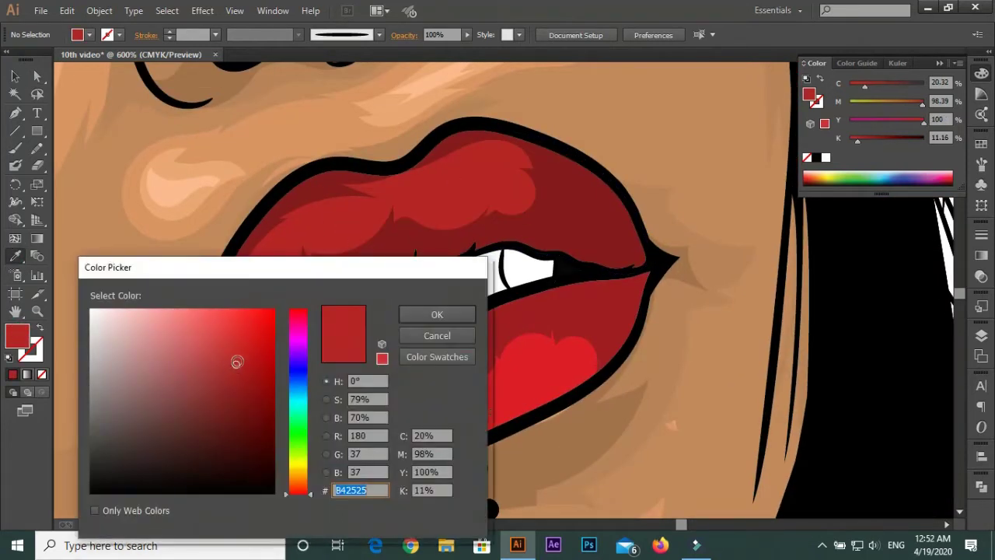
pyautogui.moveTo(876, 395); pyautogui.dragTo(876, 383)
pyautogui.press('n')
pyautogui.hotkey('ctrl', '+')
pyautogui.hotkey('ctrl', '+')
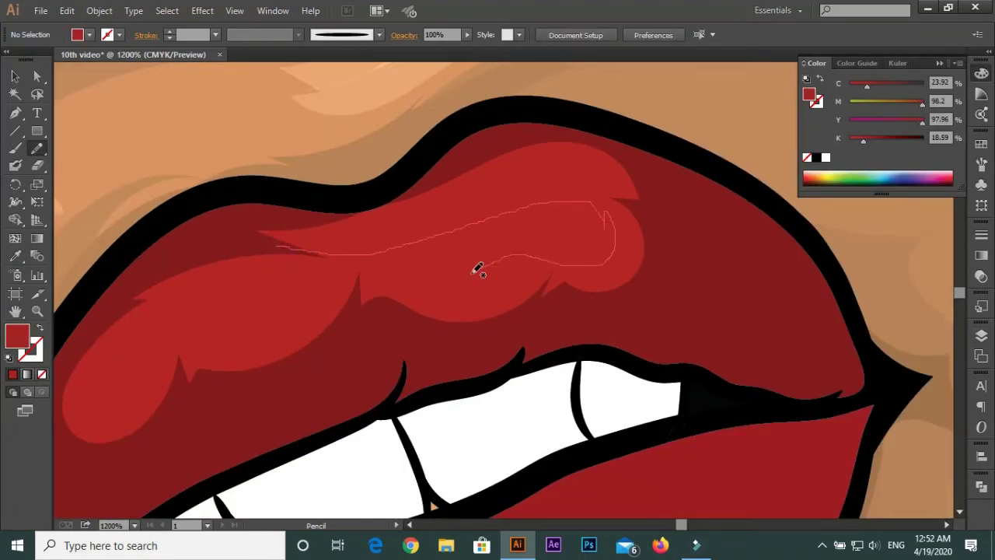
pyautogui.moveTo(91, 332); pyautogui.dragTo(626, 143)
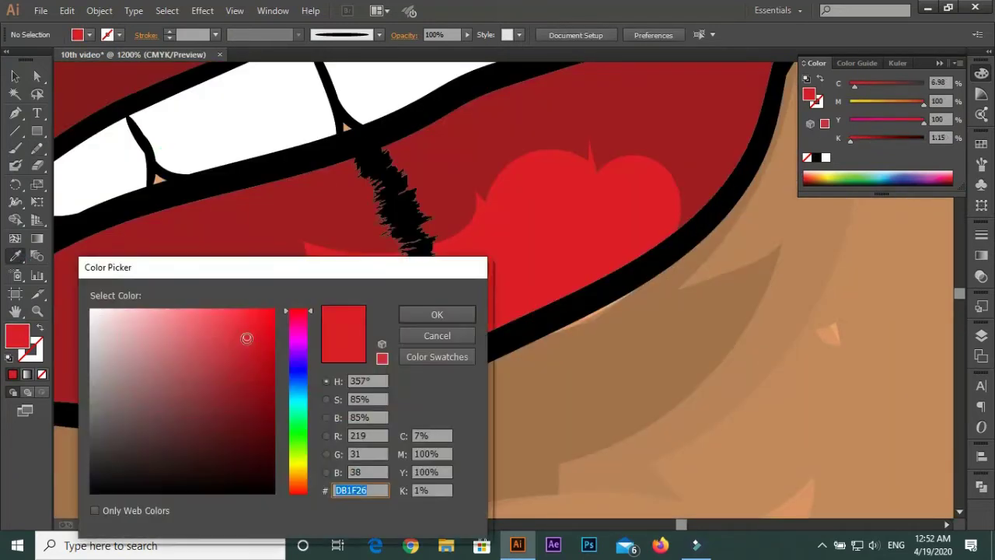
# Draw several small lighter highlight shapes on the lower lip
pyautogui.press('n')
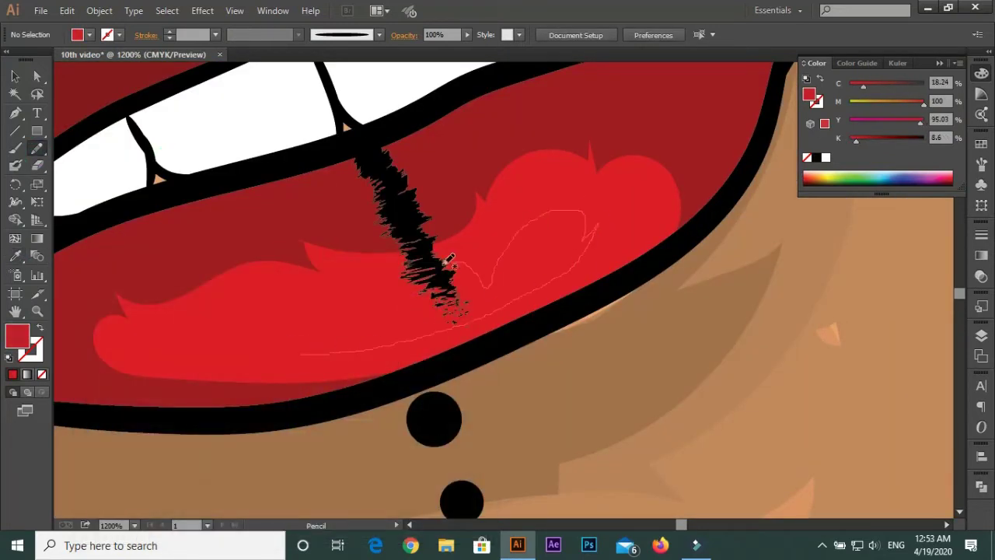
pyautogui.moveTo(102, 270); pyautogui.dragTo(408, 369)
pyautogui.moveTo(305, 349); pyautogui.dragTo(344, 371)
pyautogui.hotkey('ctrl', '=')
pyautogui.moveTo(233, 373); pyautogui.dragTo(315, 362)
pyautogui.hotkey('ctrl', '-')
pyautogui.hotkey('ctrl', '-')
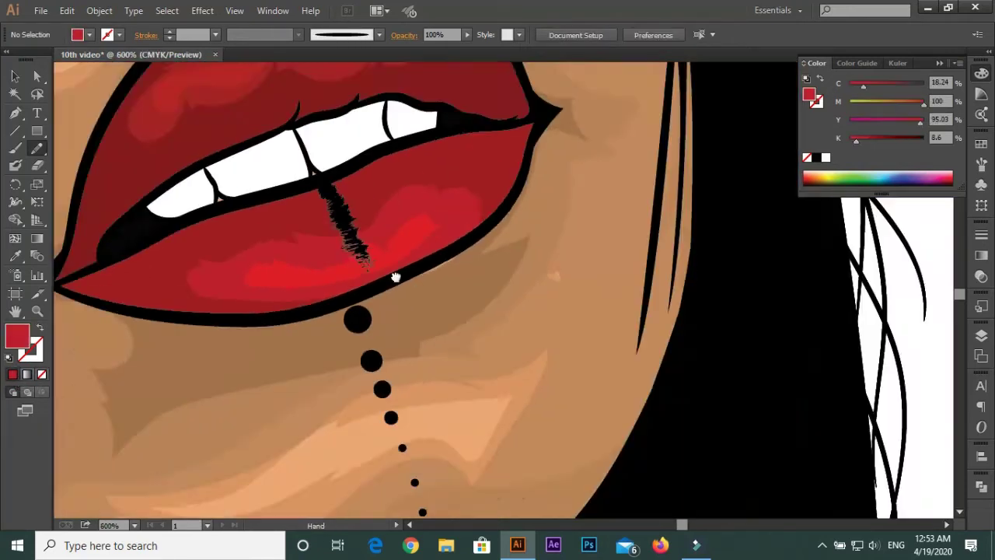
pyautogui.hotkey('ctrl', '=')
pyautogui.hotkey('ctrl', '-')
# Adjust the fill colour in the Color Picker and check the Layers list
pyautogui.doubleClick(18, 335)
pyautogui.click(437, 313)
pyautogui.hotkey('ctrl', '-')
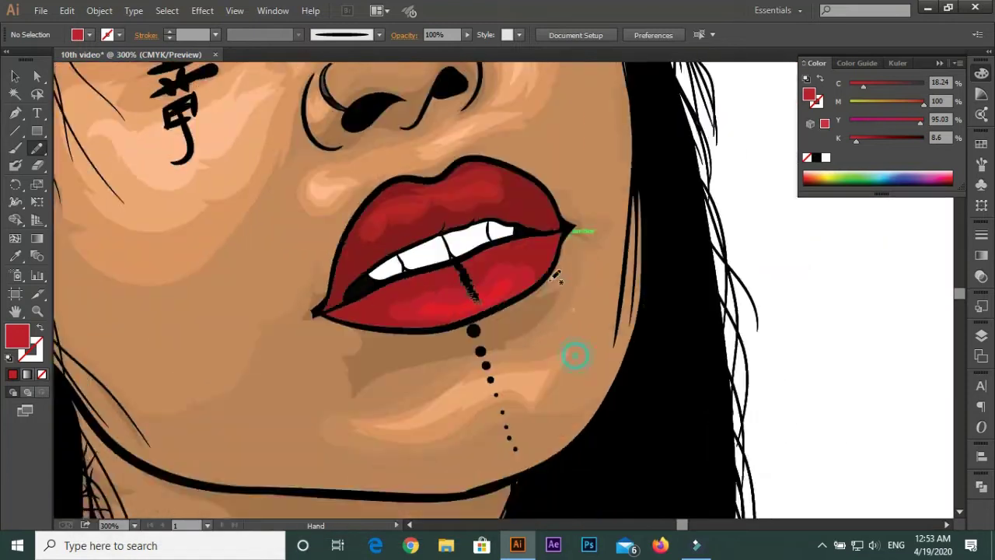
pyautogui.hotkey('ctrl', '=')
pyautogui.hotkey('ctrl', '=')
pyautogui.click(981, 335)
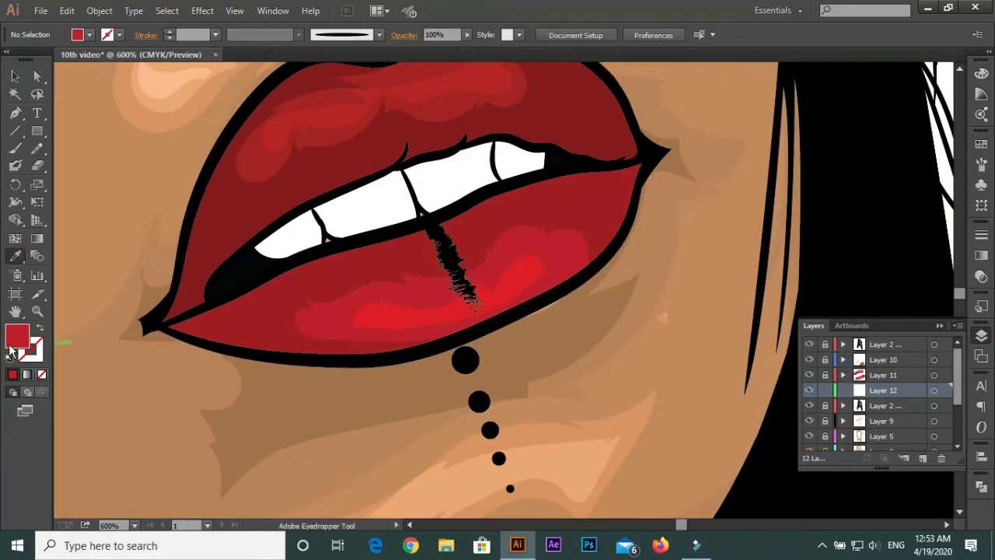
pyautogui.doubleClick(11, 347)
pyautogui.click(438, 313)
# Draw a highlight loop over the lower lip and give it a red fill
pyautogui.hotkey('ctrl', '=')
pyautogui.moveTo(506, 306); pyautogui.dragTo(416, 410)
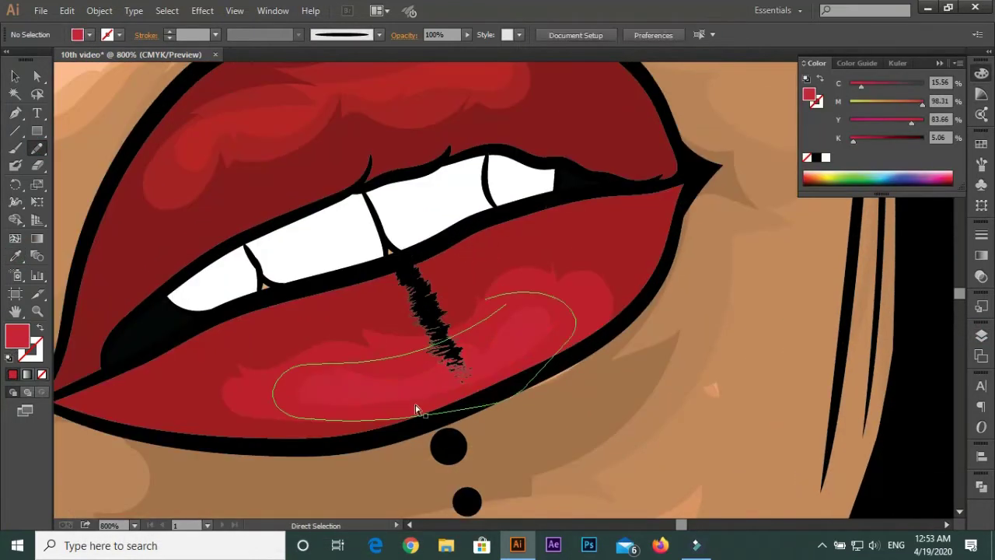
pyautogui.press('i')
pyautogui.click(299, 409)
pyautogui.doubleClick(18, 336)
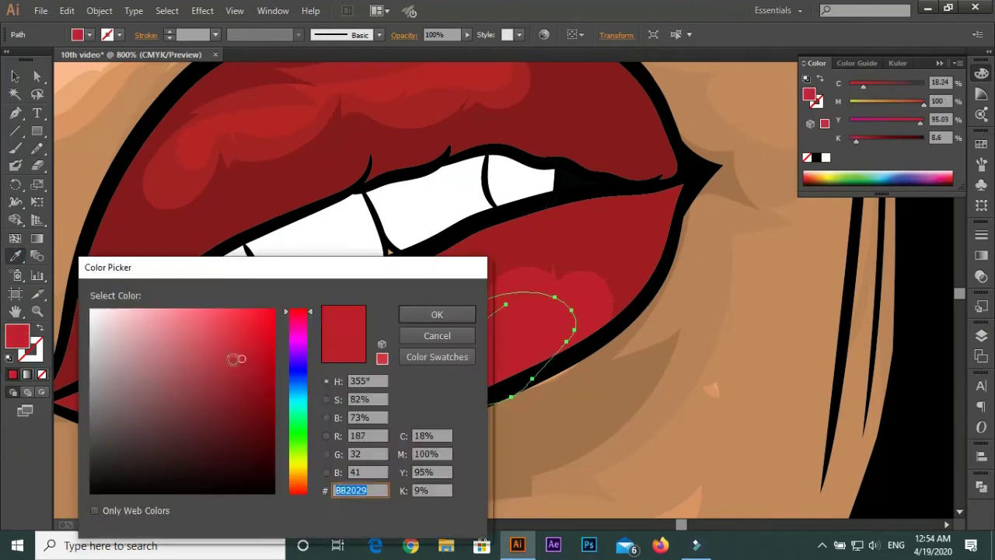
pyautogui.click(436, 314)
# Set the fill to deep red AA2121 and draw another loop on the lip
pyautogui.hotkey('ctrl', '-')
pyautogui.hotkey('ctrl', '=')
pyautogui.doubleClick(17, 336)
pyautogui.click(241, 369)
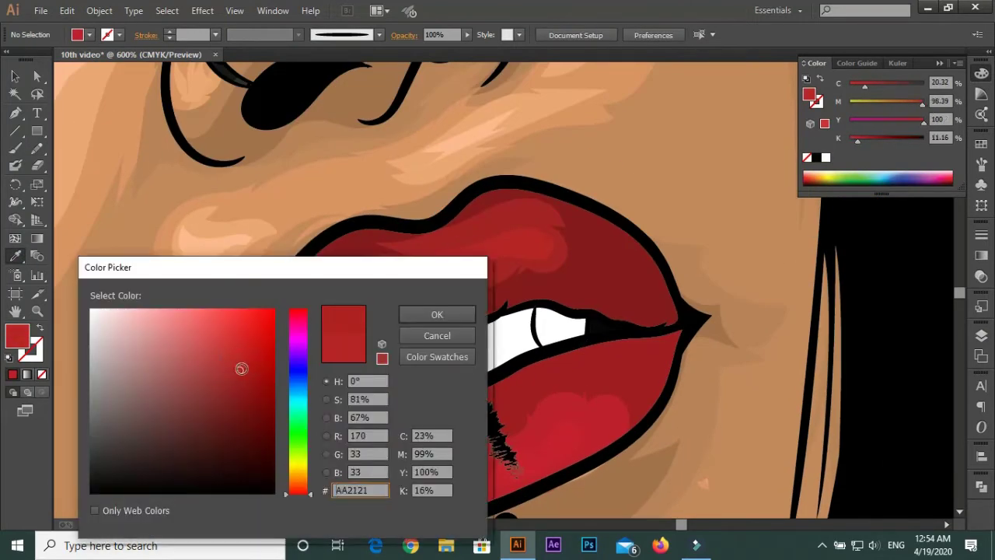
pyautogui.click(437, 314)
pyautogui.press('n')
pyautogui.moveTo(502, 262); pyautogui.dragTo(562, 225)
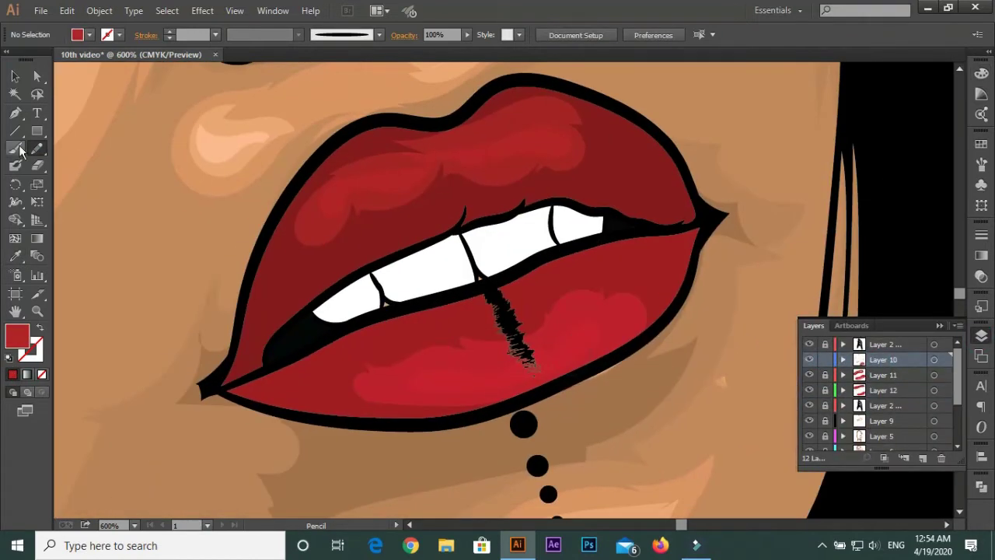
pyautogui.click(17, 149)
# Choose a textured brush and set a pale pink stroke colour
pyautogui.click(379, 35)
pyautogui.click(326, 86)
pyautogui.hotkey('ctrl', '=')
pyautogui.doubleClick(17, 336)
pyautogui.click(122, 358)
pyautogui.click(436, 314)
pyautogui.doubleClick(17, 336)
pyautogui.click(437, 314)
pyautogui.hotkey('shift', 'x')
# Paint pale pink gloss streaks across the lower lip
pyautogui.moveTo(405, 332); pyautogui.dragTo(482, 323)
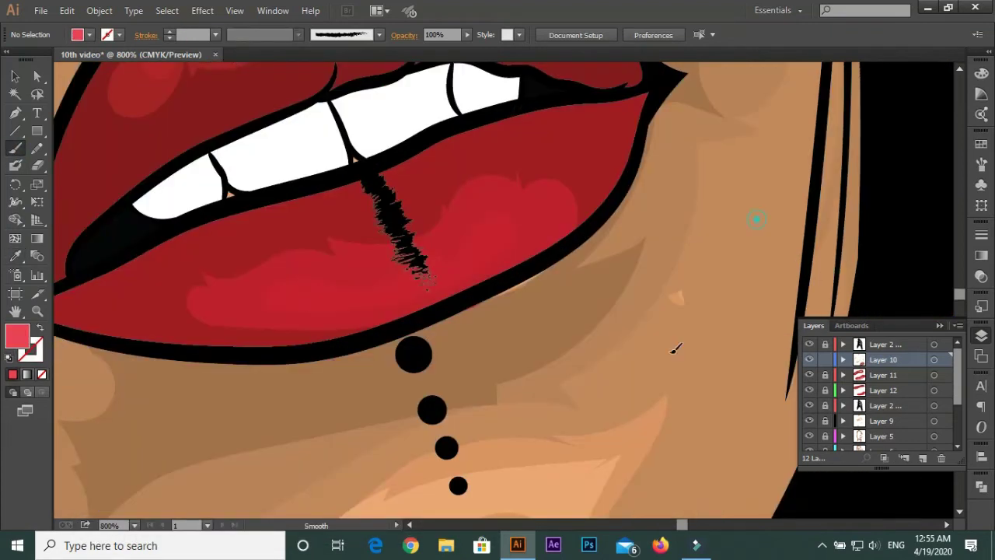
pyautogui.moveTo(765, 224); pyautogui.dragTo(700, 345)
pyautogui.moveTo(499, 229); pyautogui.dragTo(429, 281)
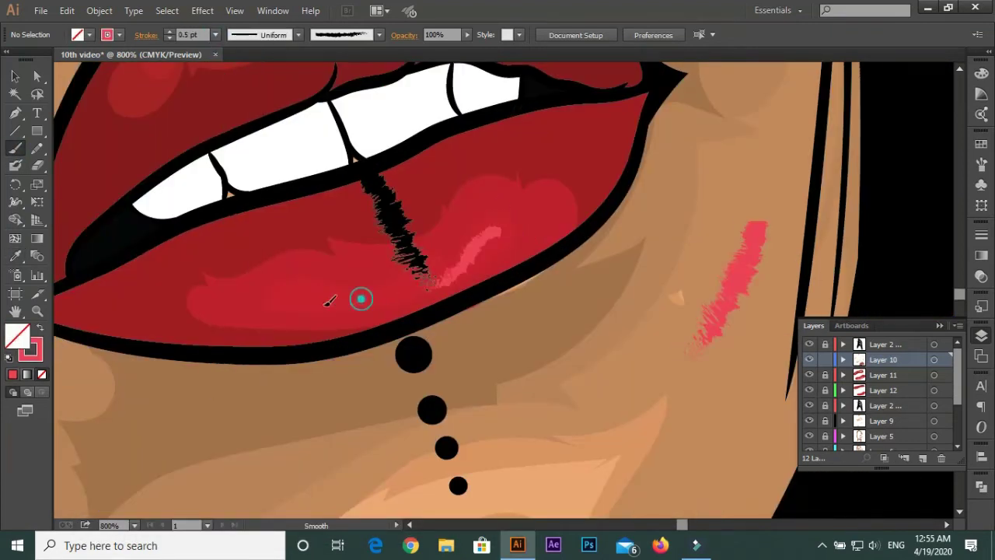
pyautogui.moveTo(342, 303); pyautogui.dragTo(294, 305)
pyautogui.moveTo(363, 300); pyautogui.dragTo(471, 475)
pyautogui.scroll(-5, 451, 296)
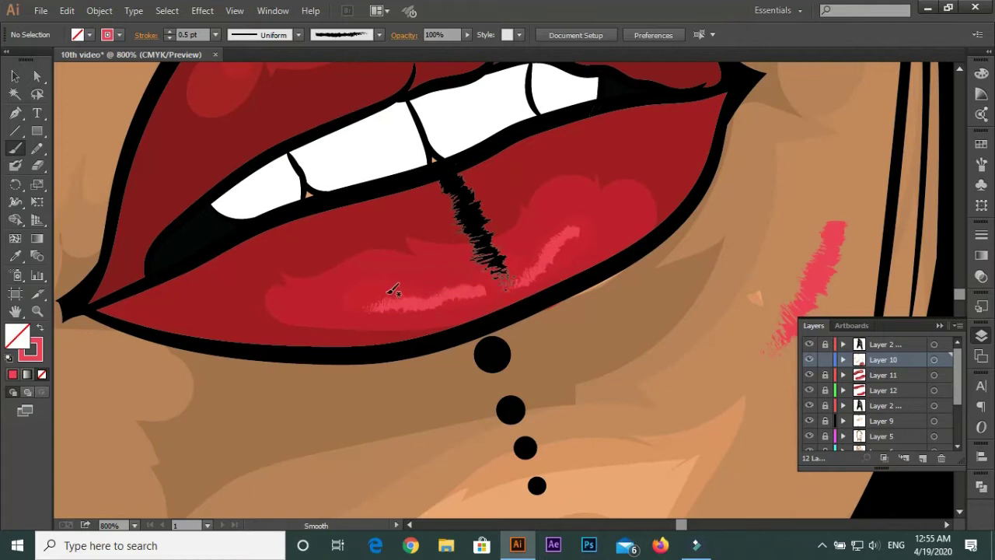
pyautogui.scroll(5, 395, 288)
# Sample the lip red with the Eyedropper and make it the stroke colour
pyautogui.press('i')
pyautogui.click(455, 271)
pyautogui.doubleClick(17, 336)
pyautogui.press('Return')
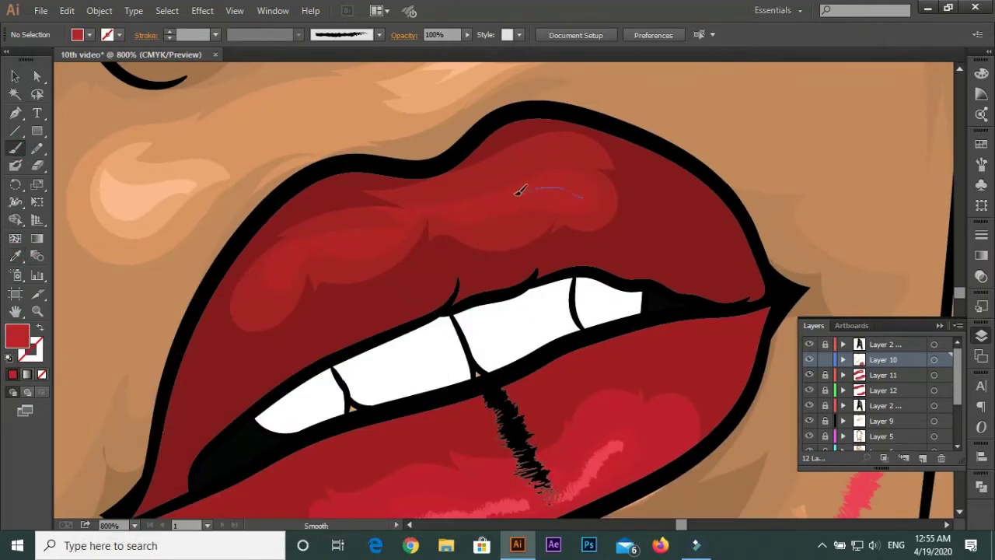
pyautogui.hotkey('shift', 'x')
pyautogui.hotkey('ctrl', '-')
pyautogui.hotkey('ctrl', '-')
pyautogui.hotkey('ctrl', '-')
pyautogui.hotkey('ctrl', '-')
pyautogui.hotkey('ctrl', '-')
pyautogui.hotkey('ctrl', '-')
# Draw a test red stroke beside the hair, then delete it
pyautogui.click(37, 149)
pyautogui.moveTo(507, 82); pyautogui.dragTo(525, 117)
pyautogui.press('v')
pyautogui.moveTo(454, 76); pyautogui.dragTo(557, 198)
pyautogui.click(522, 118)
pyautogui.press('Delete')
# Set up a plain line Paintbrush targeting the top layer
pyautogui.hotkey('ctrl', '1')
pyautogui.click(380, 35)
pyautogui.click(311, 74)
pyautogui.click(17, 140)
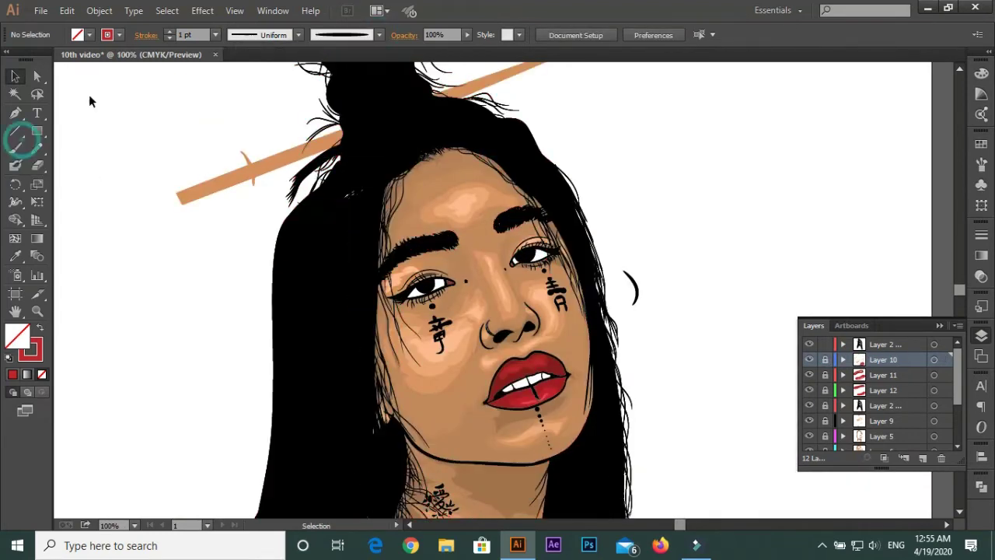
pyautogui.click(885, 344)
pyautogui.scroll(5, 189, 229)
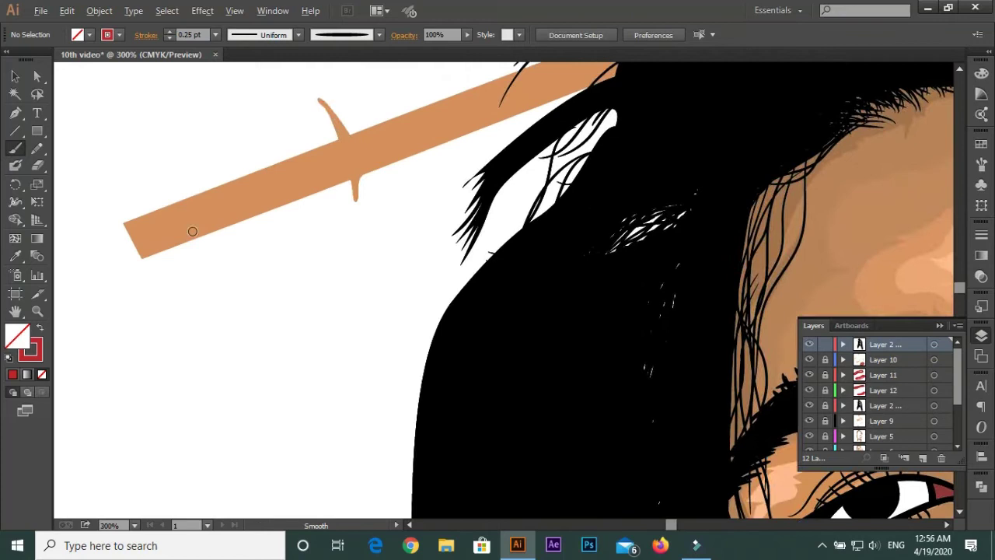
pyautogui.scroll(2, 187, 226)
pyautogui.scroll(-2, 266, 223)
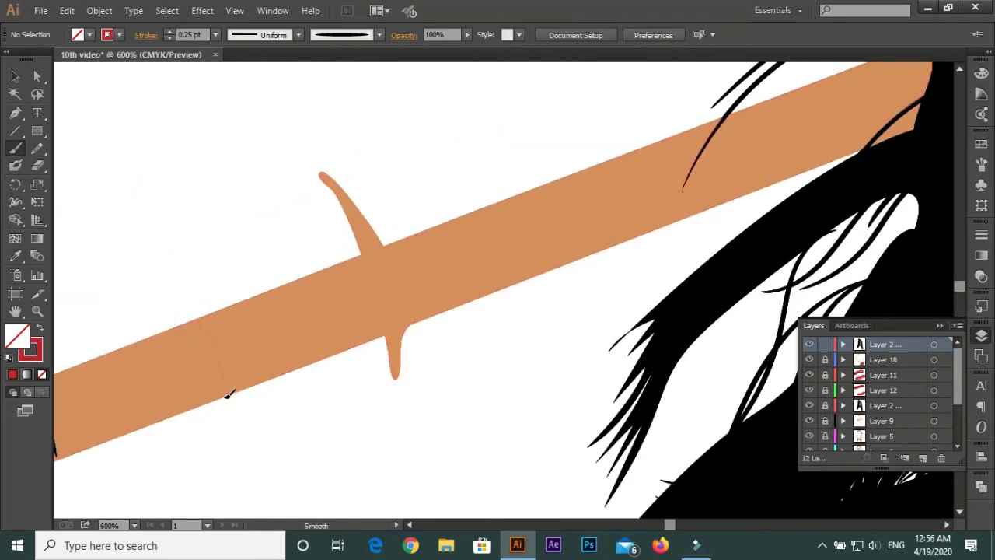
# Paint two black notch lines across the orange hair stick
pyautogui.moveTo(396, 271); pyautogui.dragTo(418, 336)
pyautogui.moveTo(544, 262); pyautogui.dragTo(555, 336)
pyautogui.scroll(-2, 620, 258)
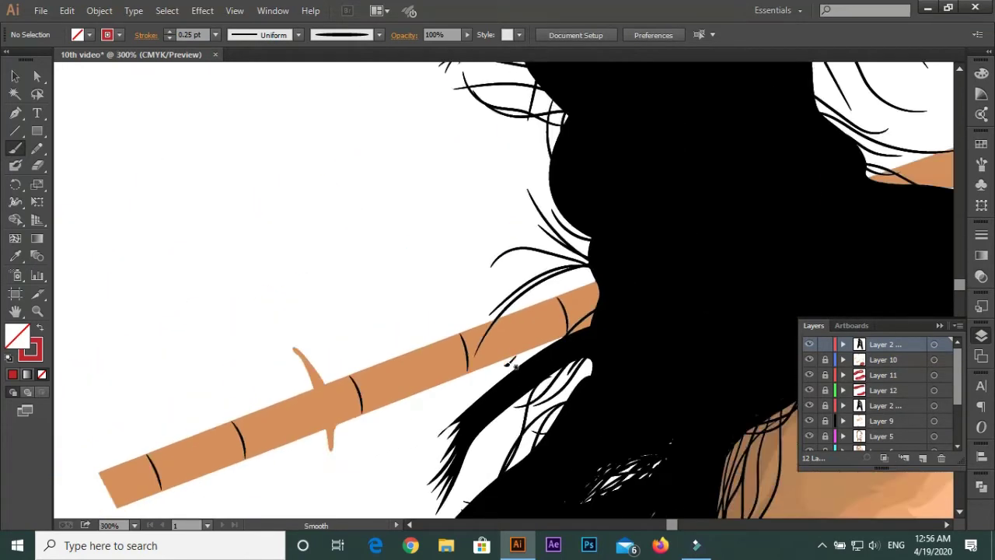
pyautogui.scroll(-2, 544, 248)
pyautogui.scroll(3, 490, 230)
pyautogui.scroll(-2, 673, 233)
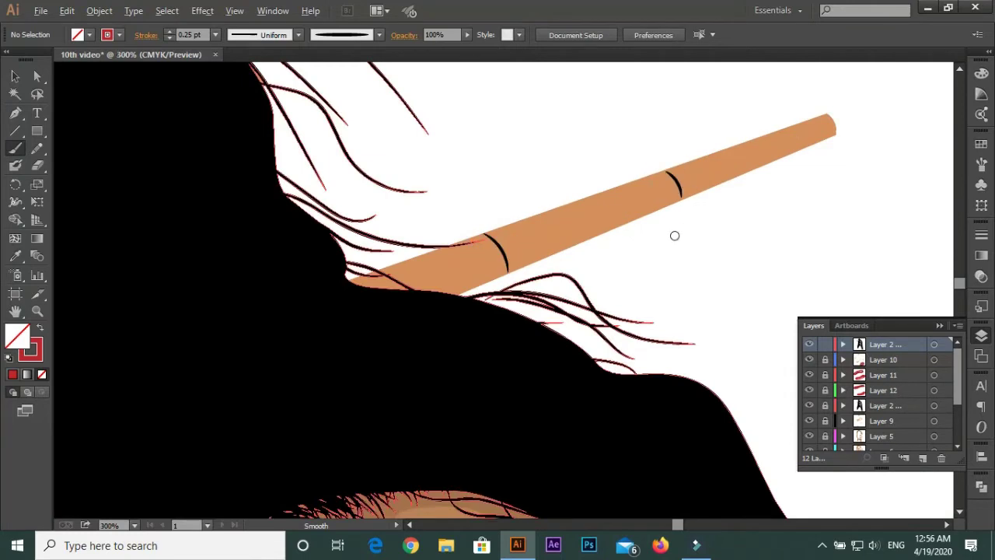
pyautogui.scroll(-3, 391, 142)
# Fit the artwork in view, select everything, and open Recolor Artwork
pyautogui.press('v')
pyautogui.hotkey('ctrl', '0')
pyautogui.scroll(-5, 830, 366)
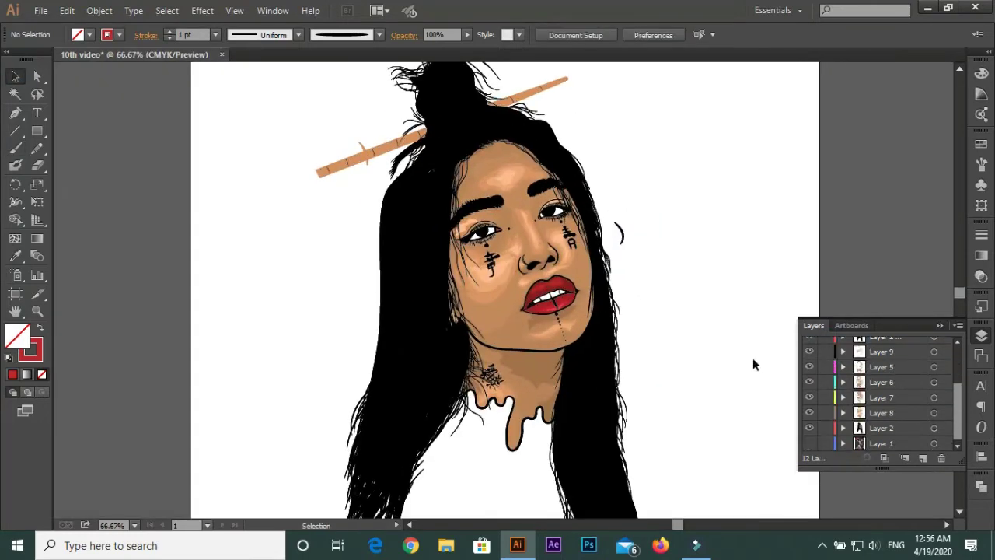
pyautogui.scroll(-1, 752, 358)
pyautogui.hotkey('ctrl', 'a')
pyautogui.click(67, 10)
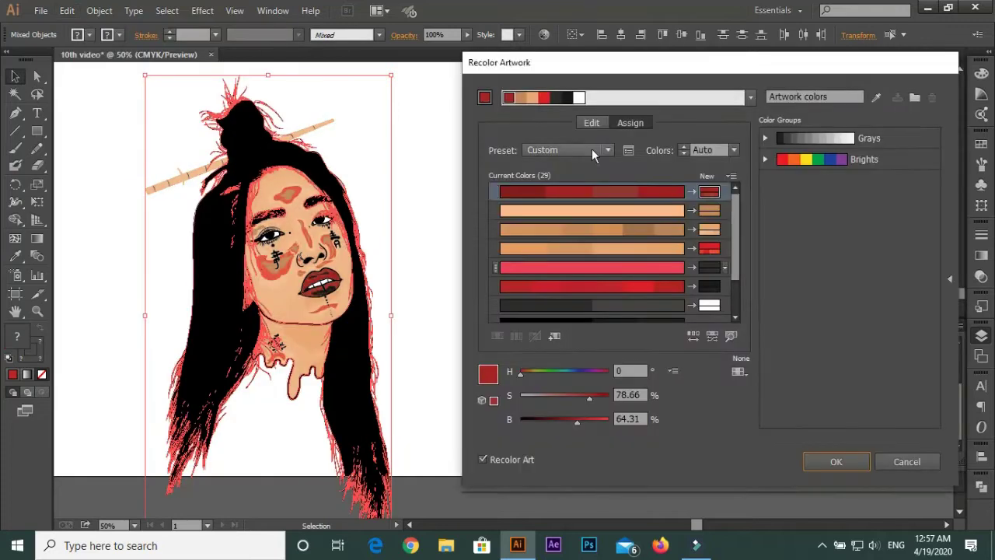
# Adjust two skin tones' brightness, setting a brown to about 68, then apply with OK
pyautogui.moveTo(593, 423); pyautogui.dragTo(580, 422)
pyautogui.click(579, 419)
pyautogui.moveTo(579, 426)
pyautogui.mouseDown()
pyautogui.moveTo(599, 421)
pyautogui.moveTo(572, 421)
pyautogui.moveTo(591, 428)
pyautogui.moveTo(598, 403)
pyautogui.moveTo(546, 437)
pyautogui.mouseUp()
pyautogui.click(657, 229)
pyautogui.click(580, 424)
pyautogui.click(585, 423)
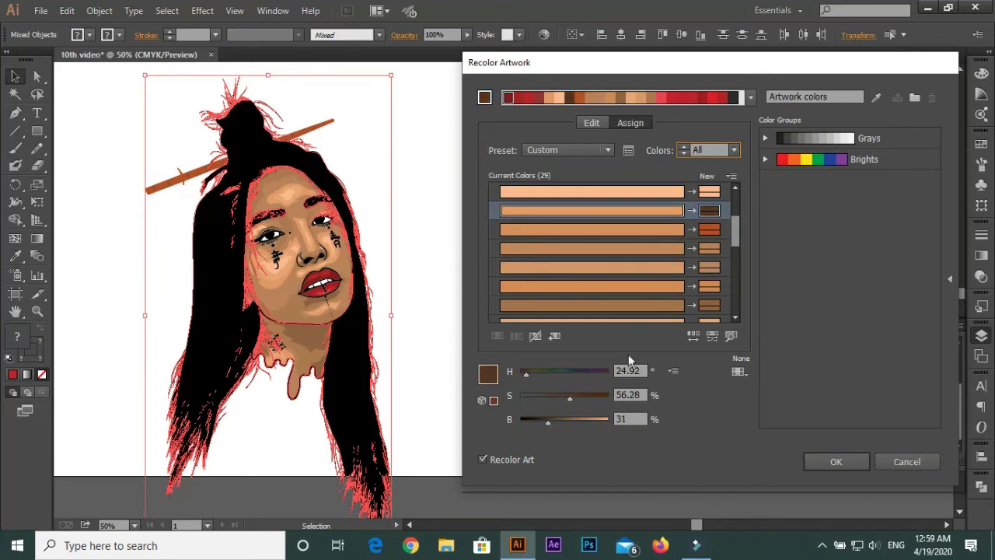
pyautogui.moveTo(606, 422); pyautogui.dragTo(599, 421)
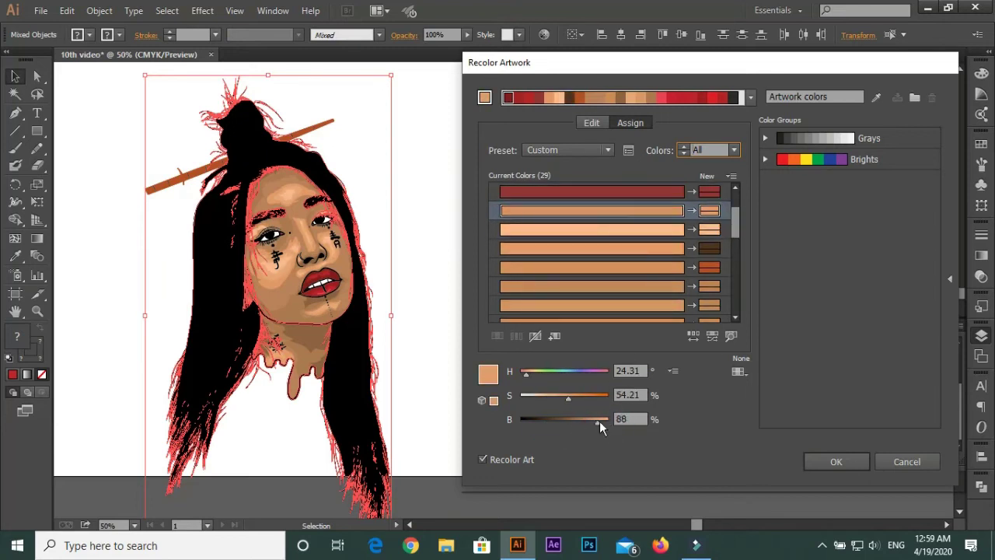
pyautogui.click(840, 462)
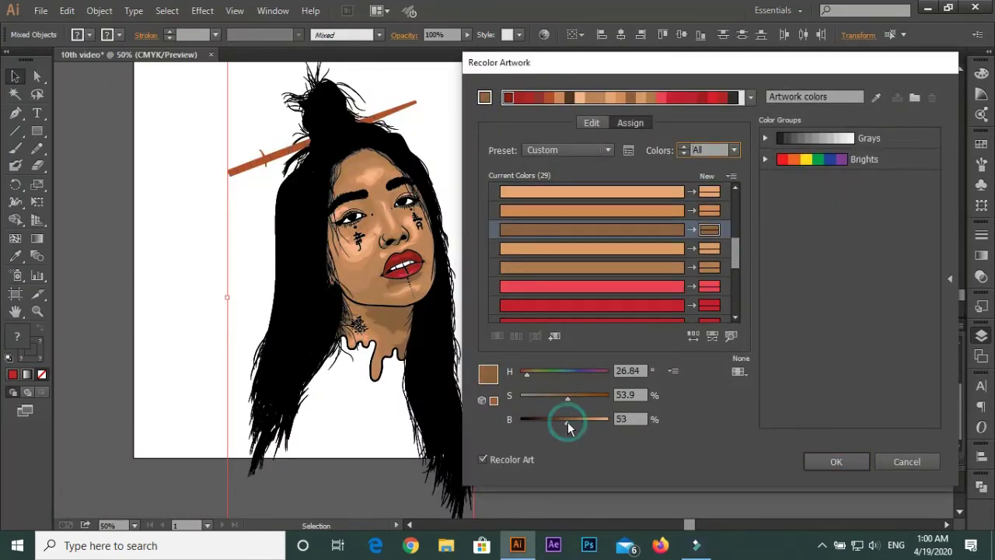
# Brighten the selected skin tone to 86, settle it at 65, then darken the peach tone
pyautogui.moveTo(569, 426)
pyautogui.mouseDown()
pyautogui.moveTo(588, 430)
pyautogui.moveTo(523, 421)
pyautogui.moveTo(595, 420)
pyautogui.mouseUp()
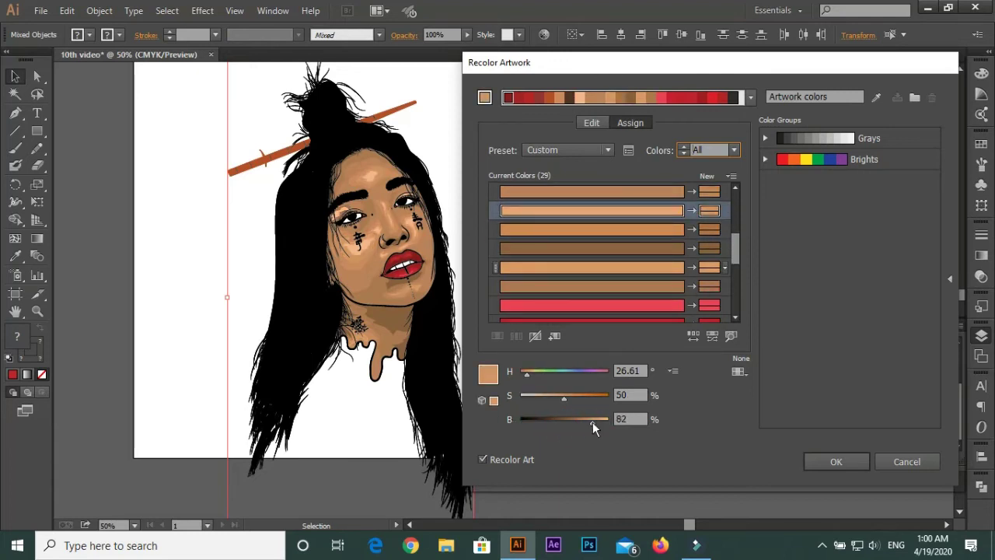
pyautogui.click(569, 397)
pyautogui.moveTo(596, 422)
pyautogui.mouseDown()
pyautogui.moveTo(516, 420)
pyautogui.moveTo(589, 423)
pyautogui.moveTo(576, 400)
pyautogui.mouseUp()
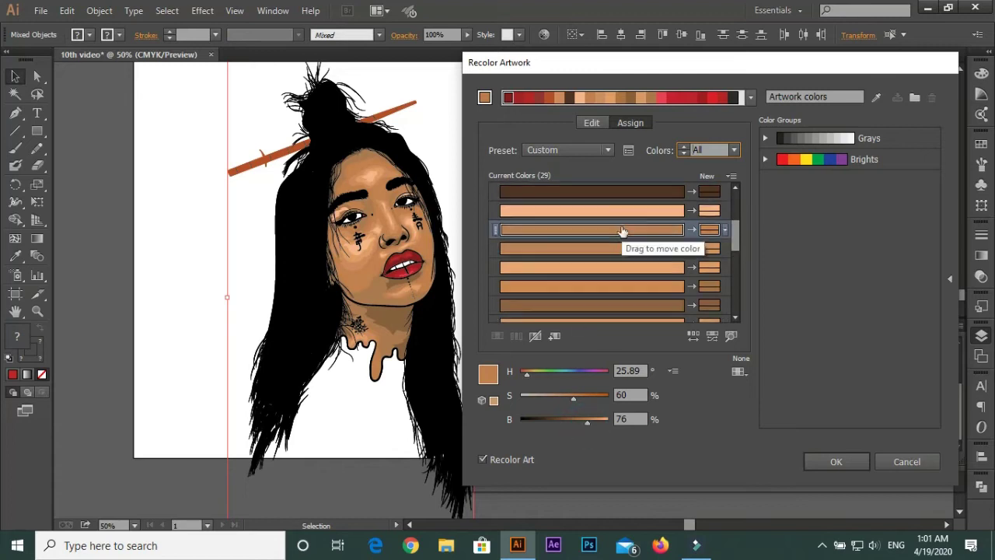
pyautogui.click(623, 228)
pyautogui.moveTo(601, 420)
pyautogui.mouseDown()
pyautogui.moveTo(558, 420)
pyautogui.moveTo(589, 420)
pyautogui.moveTo(580, 420)
pyautogui.mouseUp()
pyautogui.moveTo(568, 397)
pyautogui.mouseDown()
pyautogui.moveTo(595, 422)
pyautogui.moveTo(584, 398)
pyautogui.moveTo(583, 426)
pyautogui.moveTo(610, 422)
pyautogui.moveTo(579, 422)
pyautogui.mouseUp()
# Lighten and saturate the tan skin tones in the Recolor Artwork colour rows
pyautogui.scroll(-2, 709, 220)
pyautogui.click(601, 306)
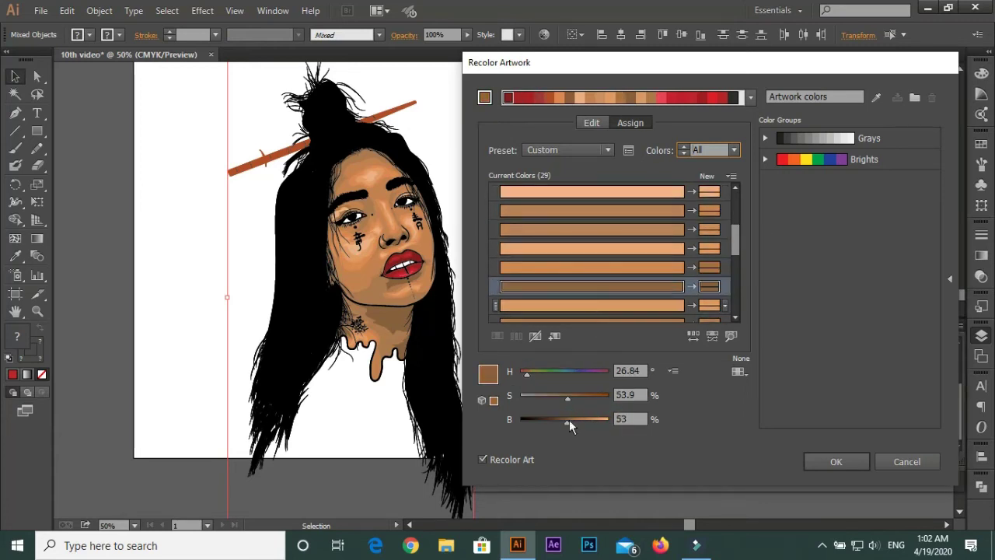
pyautogui.click(609, 286)
pyautogui.moveTo(572, 420)
pyautogui.mouseDown()
pyautogui.moveTo(575, 399)
pyautogui.moveTo(588, 421)
pyautogui.moveTo(563, 421)
pyautogui.moveTo(598, 427)
pyautogui.moveTo(564, 398)
pyautogui.mouseUp()
pyautogui.click(622, 269)
pyautogui.moveTo(589, 429)
pyautogui.mouseDown()
pyautogui.moveTo(554, 421)
pyautogui.moveTo(595, 420)
pyautogui.moveTo(570, 399)
pyautogui.moveTo(586, 400)
pyautogui.moveTo(571, 422)
pyautogui.moveTo(597, 423)
pyautogui.mouseUp()
# Adjust saturation and brightness of the remaining brown skin tones and apply the recolour
pyautogui.click(638, 226)
pyautogui.click(599, 210)
pyautogui.click(599, 192)
pyautogui.click(572, 251)
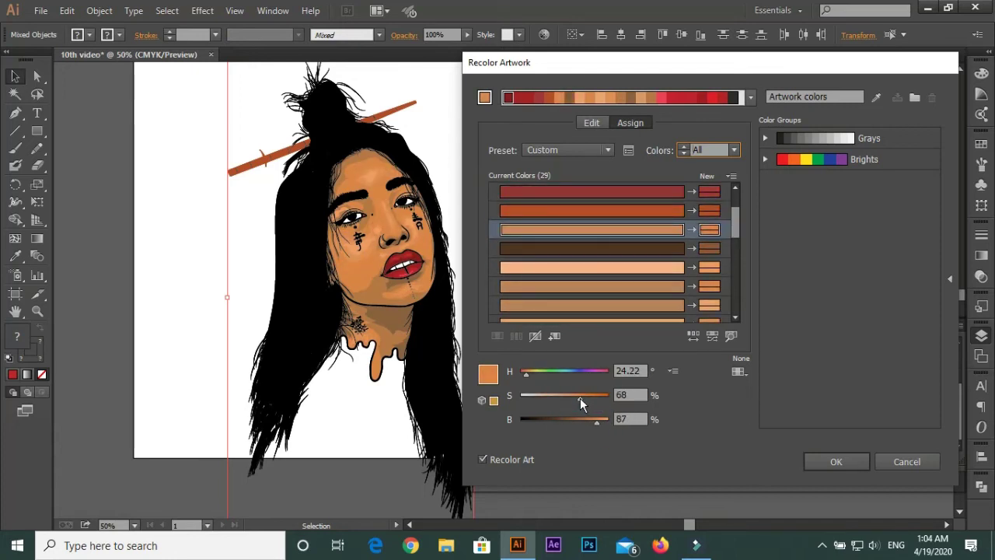
pyautogui.scroll(-3, 614, 264)
pyautogui.click(598, 248)
pyautogui.moveTo(576, 420)
pyautogui.mouseDown()
pyautogui.moveTo(563, 418)
pyautogui.moveTo(580, 423)
pyautogui.moveTo(578, 400)
pyautogui.moveTo(570, 423)
pyautogui.moveTo(575, 398)
pyautogui.moveTo(585, 399)
pyautogui.mouseUp()
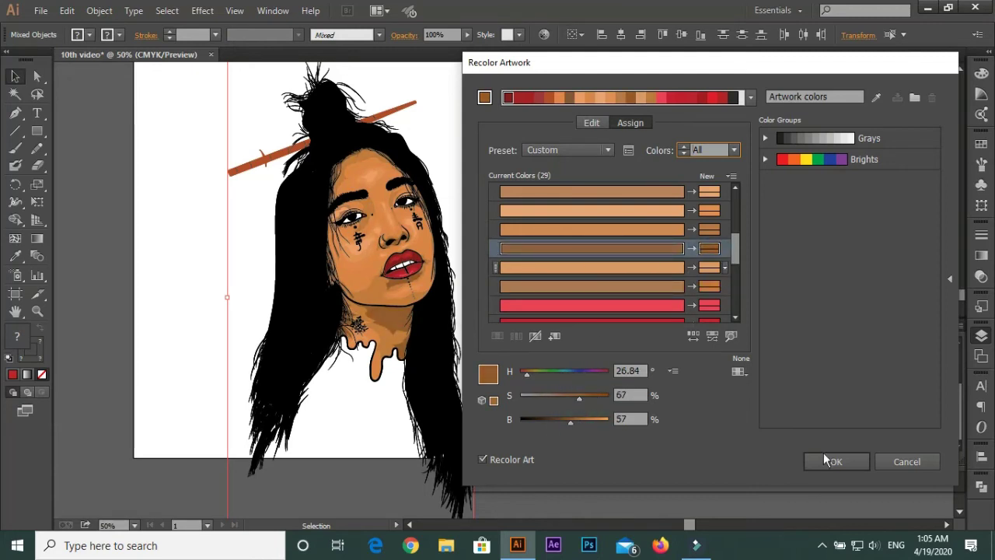
pyautogui.click(831, 461)
# Add new top Layer 13, choose the Pencil tool with grey fill, and lock Layer 10
pyautogui.hotkey('ctrl', '+')
pyautogui.hotkey('ctrl', '+')
pyautogui.hotkey('ctrl', '+')
pyautogui.hotkey('ctrl', '+')
pyautogui.click(903, 458)
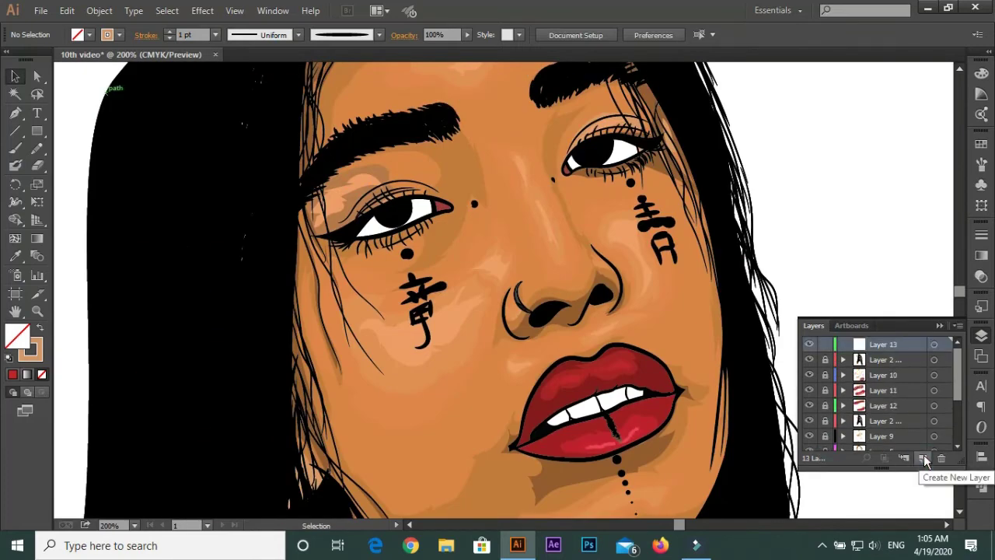
pyautogui.click(37, 148)
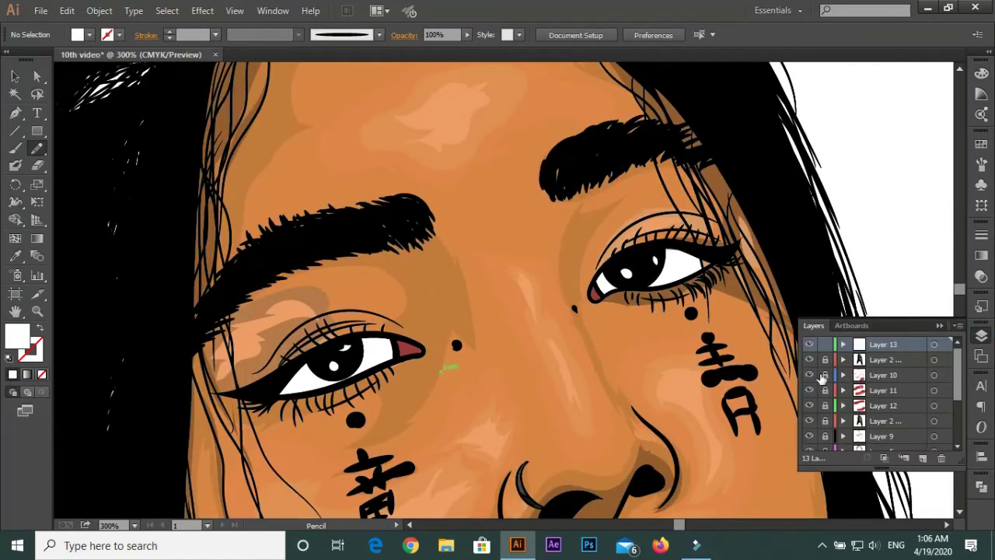
pyautogui.click(822, 376)
pyautogui.click(446, 315)
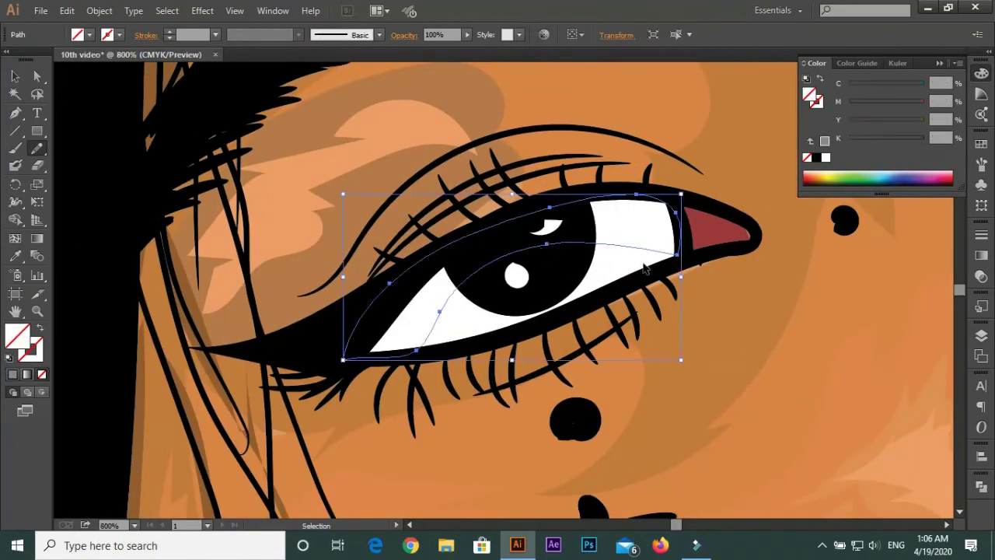
pyautogui.click(825, 375)
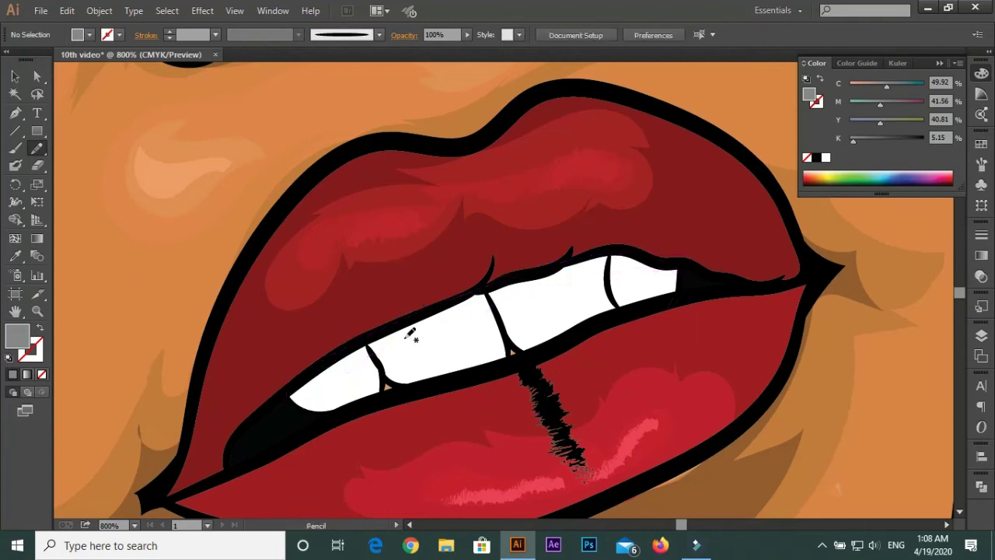
pyautogui.scroll(-3, 835, 445)
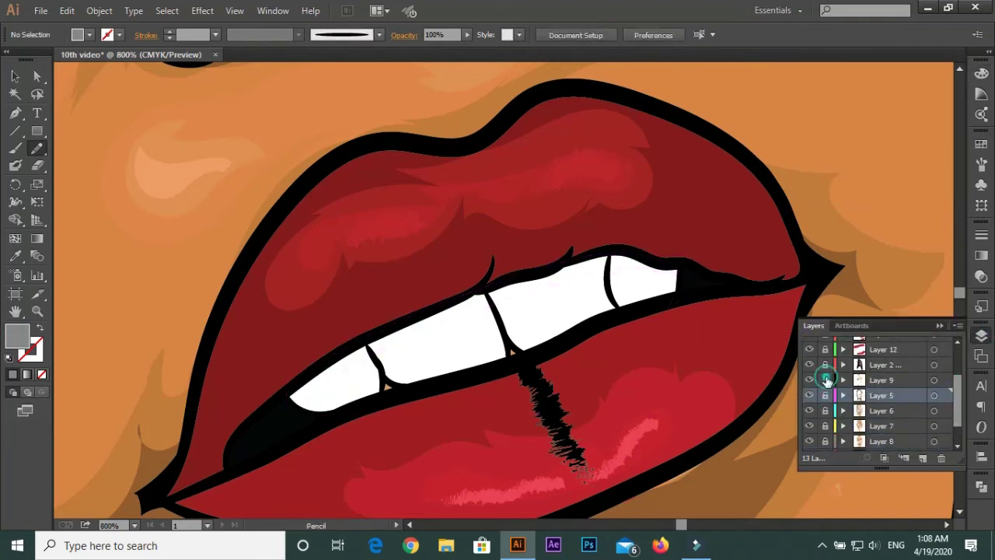